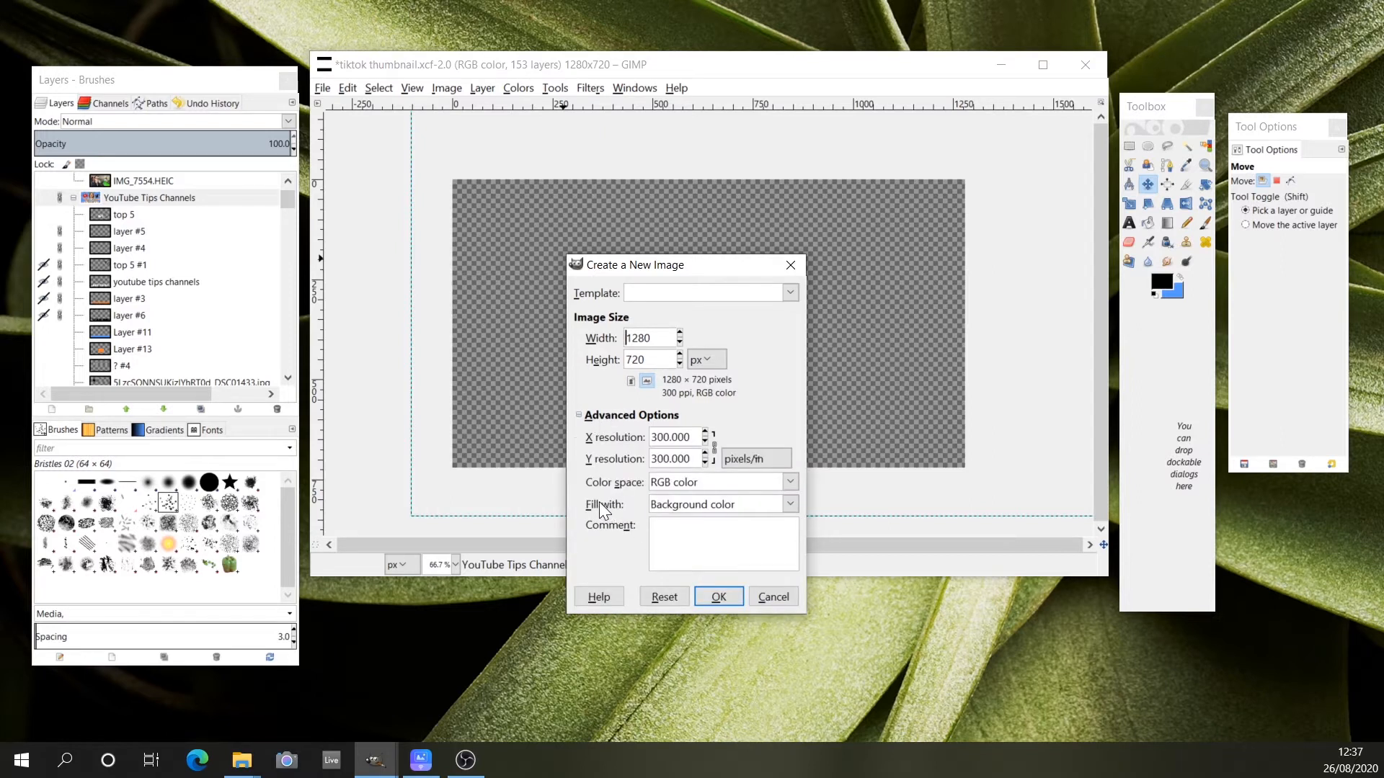
- Create the new 1280 × 720 px image with its background filled with transparency
click(769, 505)
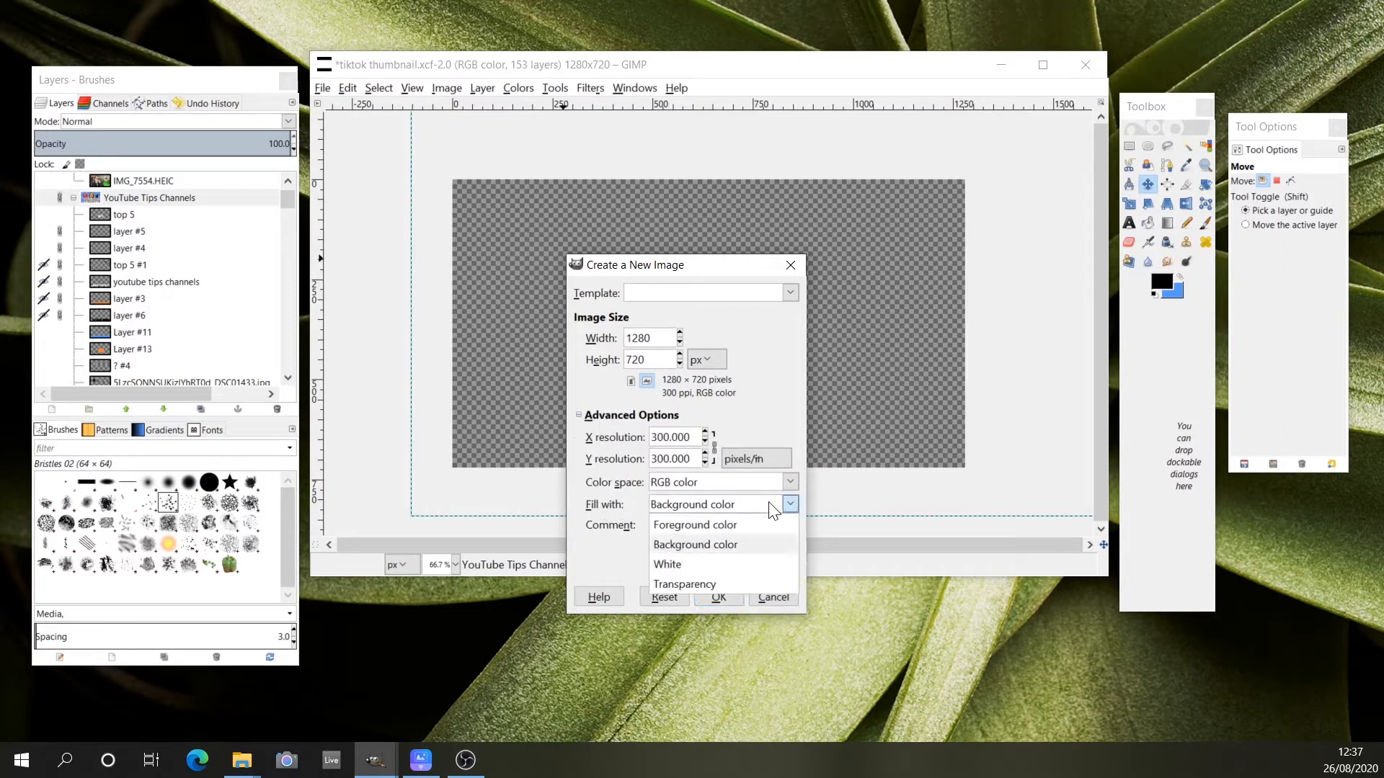
click(694, 585)
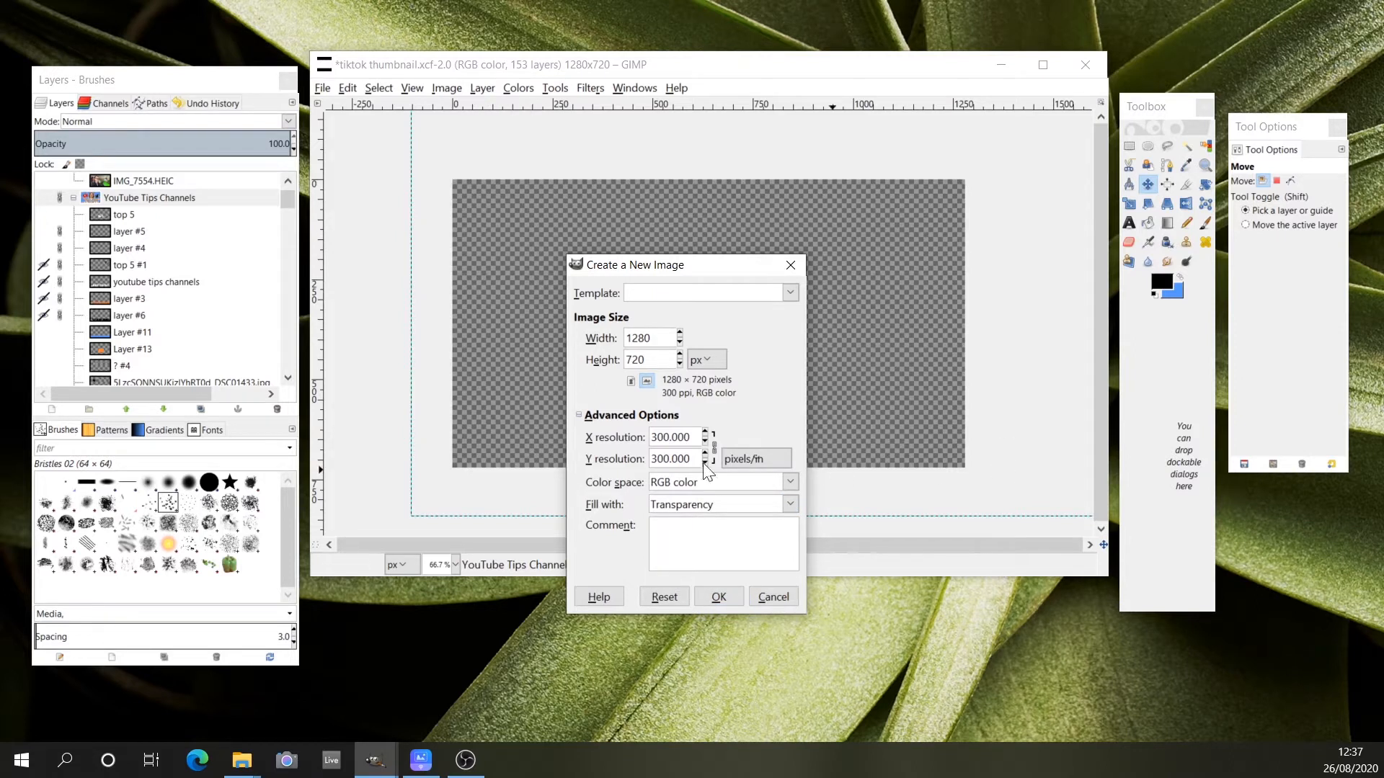
click(719, 598)
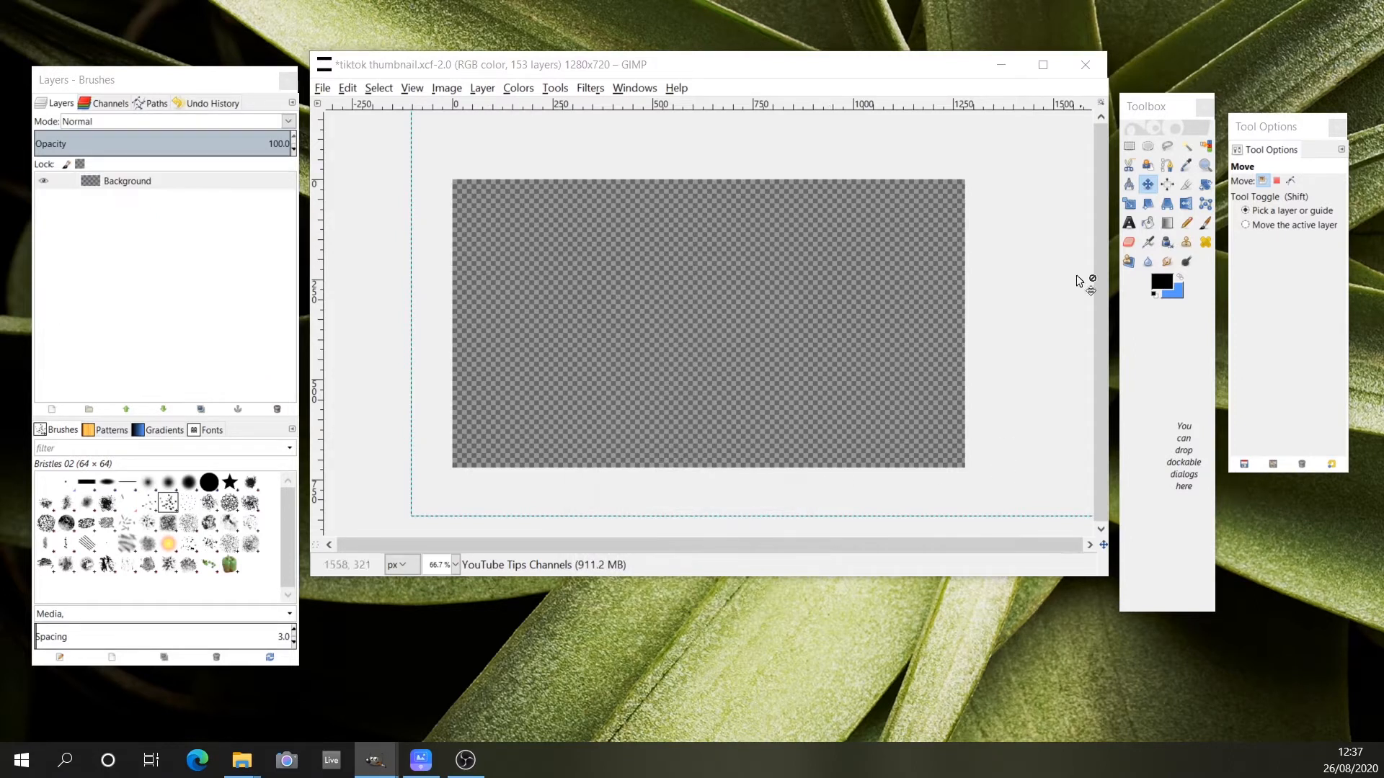
- Maximize the image window and reposition the layers dialog beside the canvas
click(1042, 64)
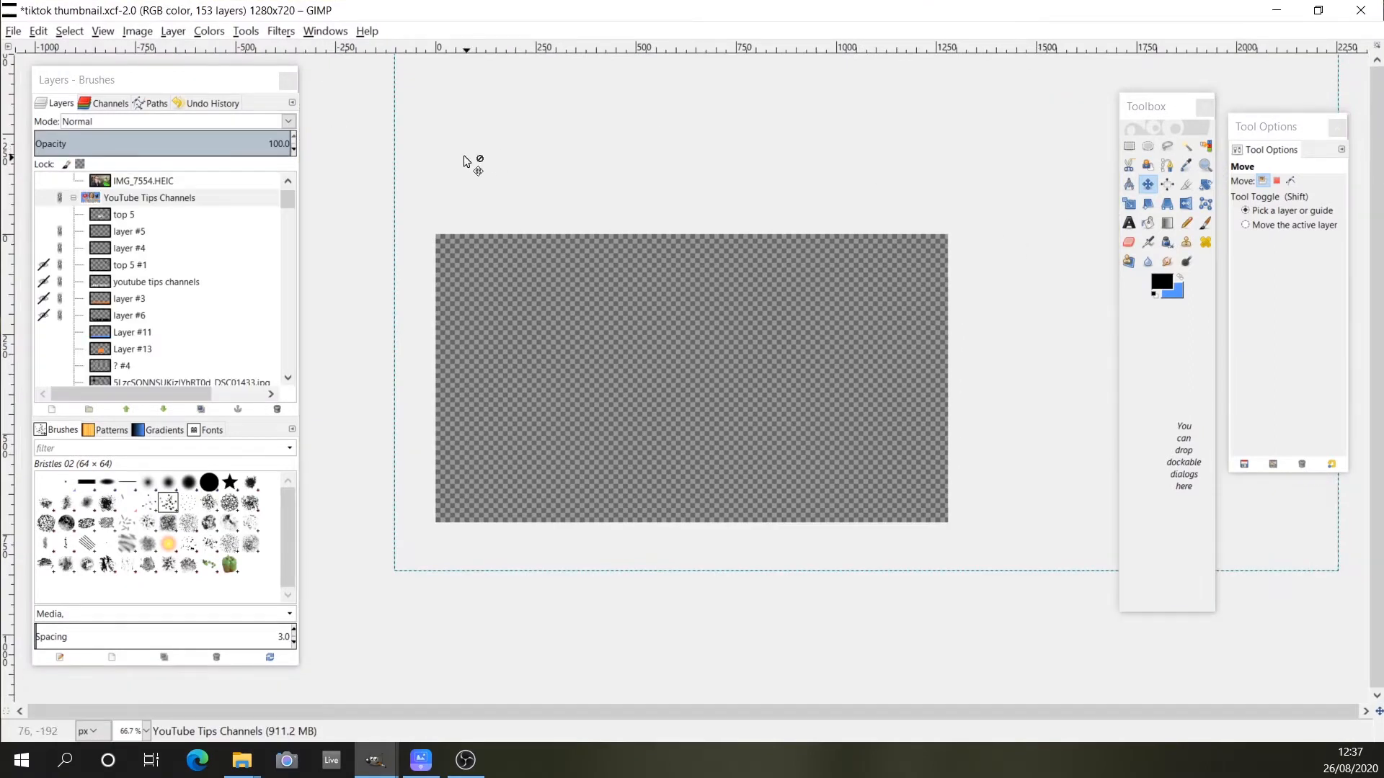
drag(217, 80, 269, 79)
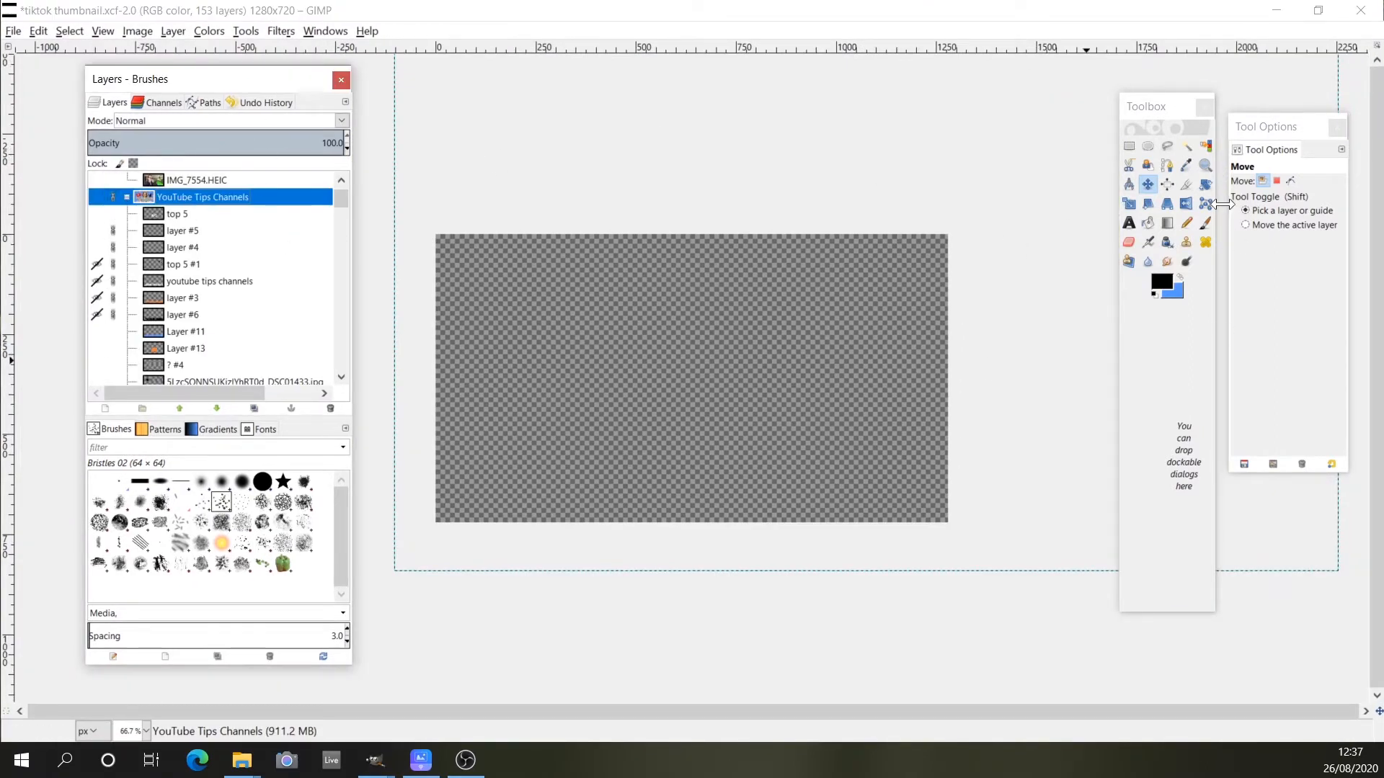
click(333, 33)
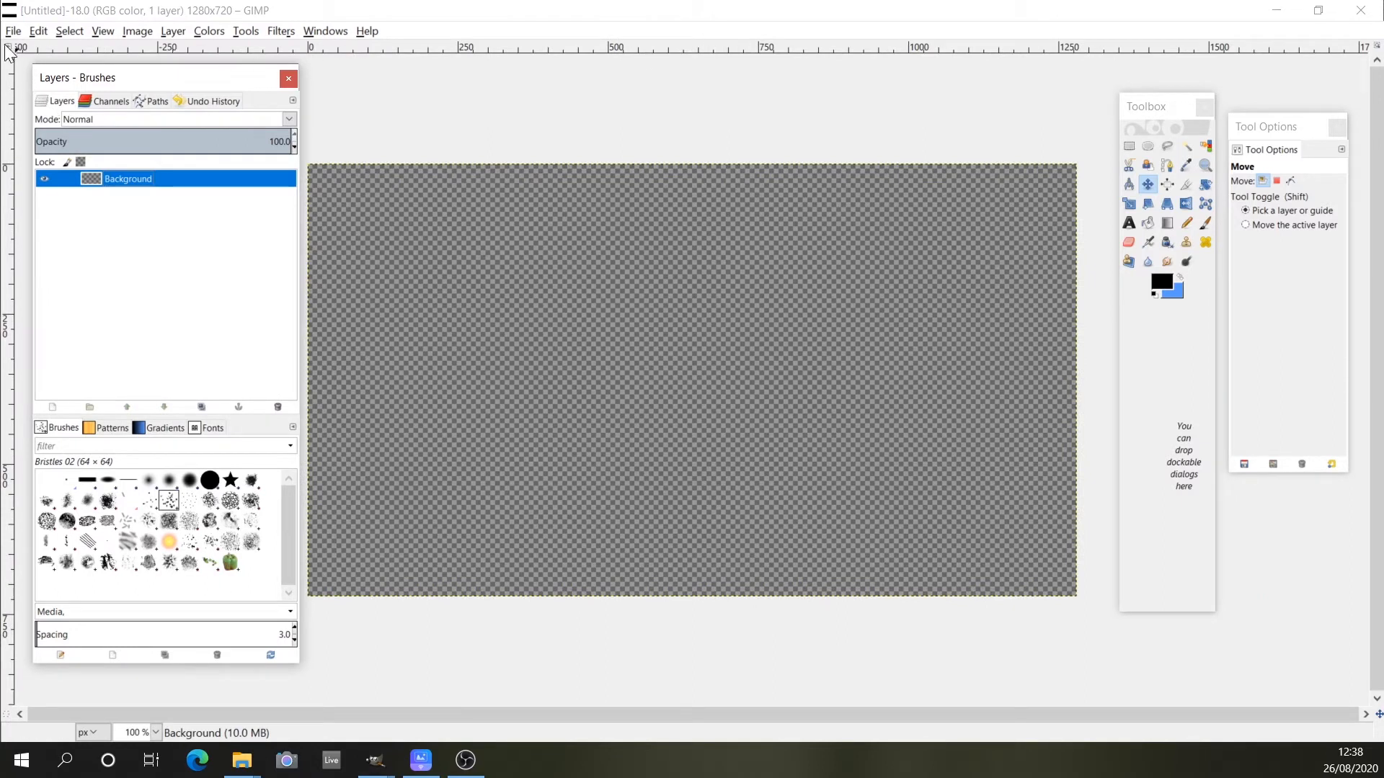
- Place a vertical and a horizontal guide crossing at the centre of the canvas
click(7, 79)
drag(8, 81, 691, 113)
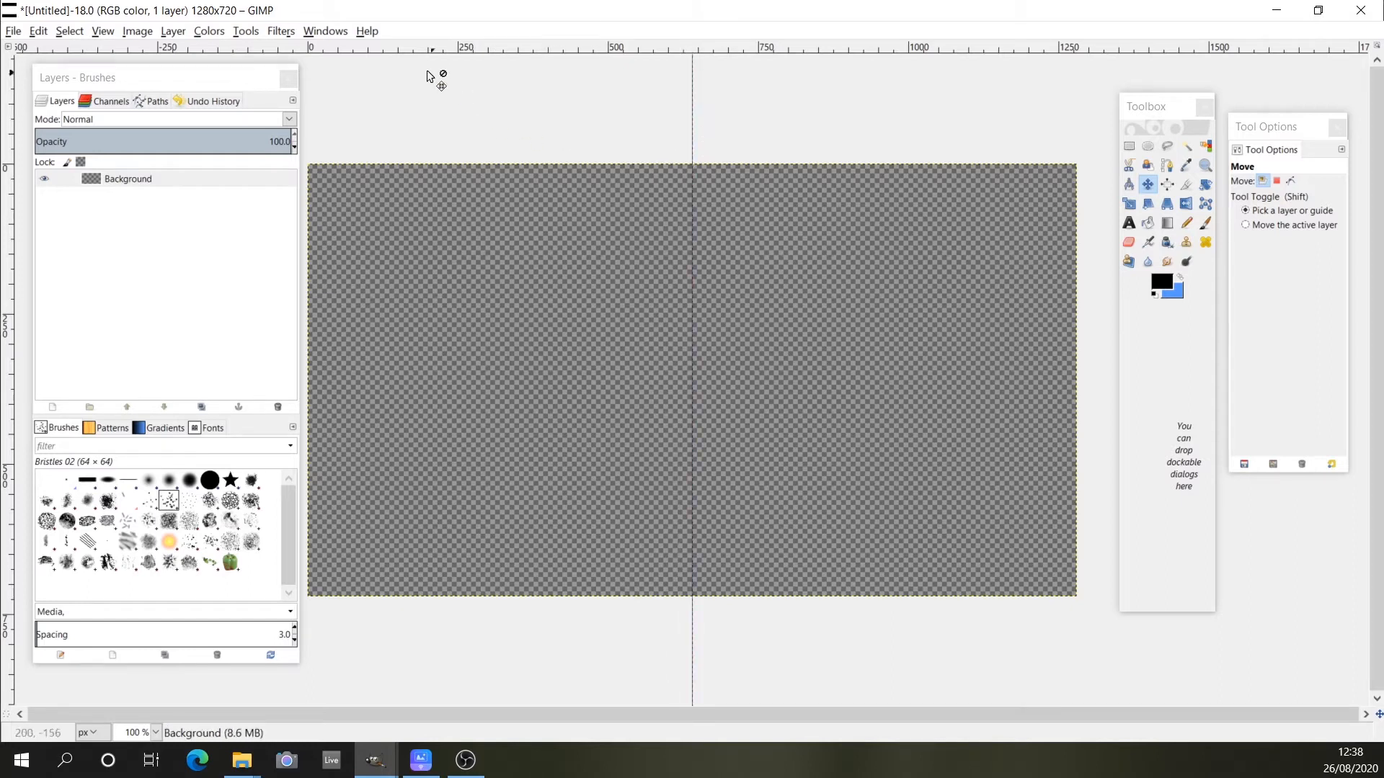
drag(422, 42, 425, 379)
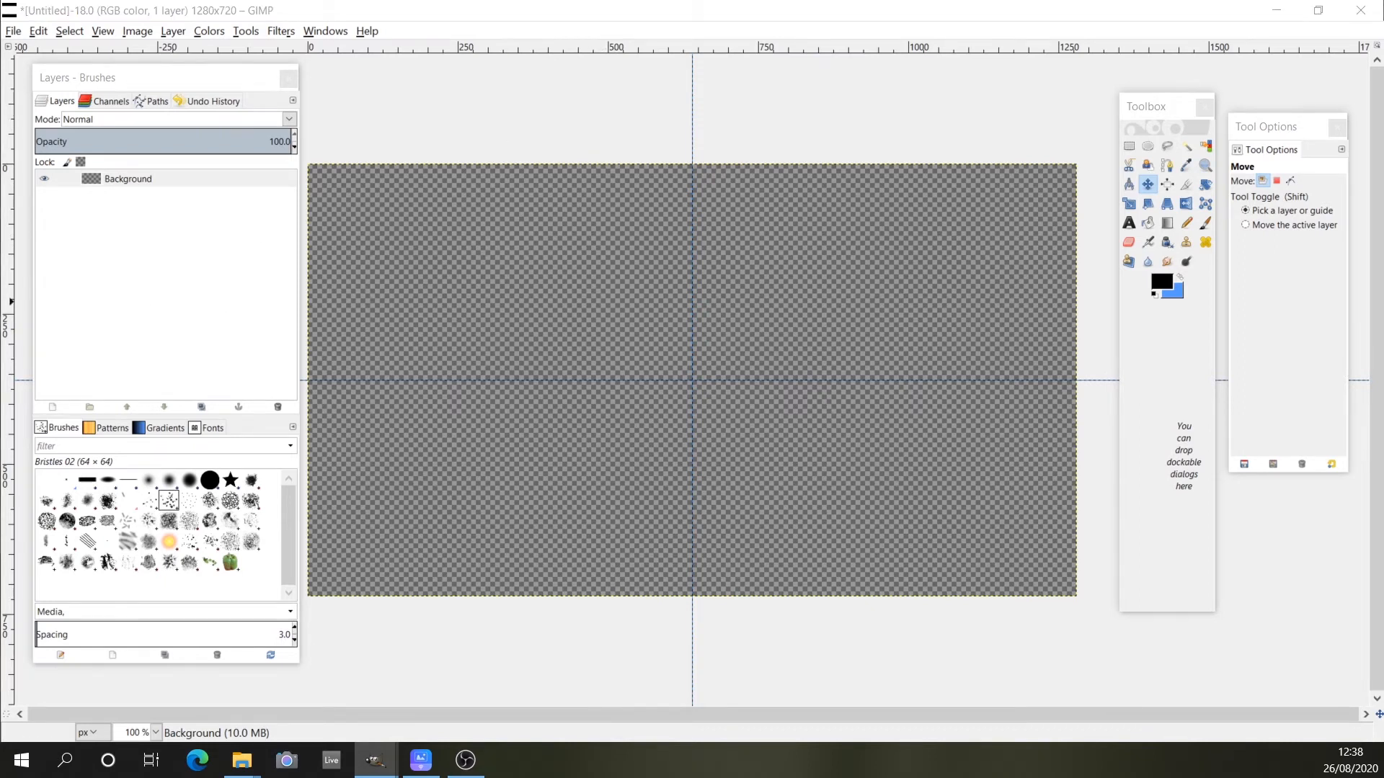
- Switch to the browser, open Unsplash and browse its chill and selfie photos
key(super+d)
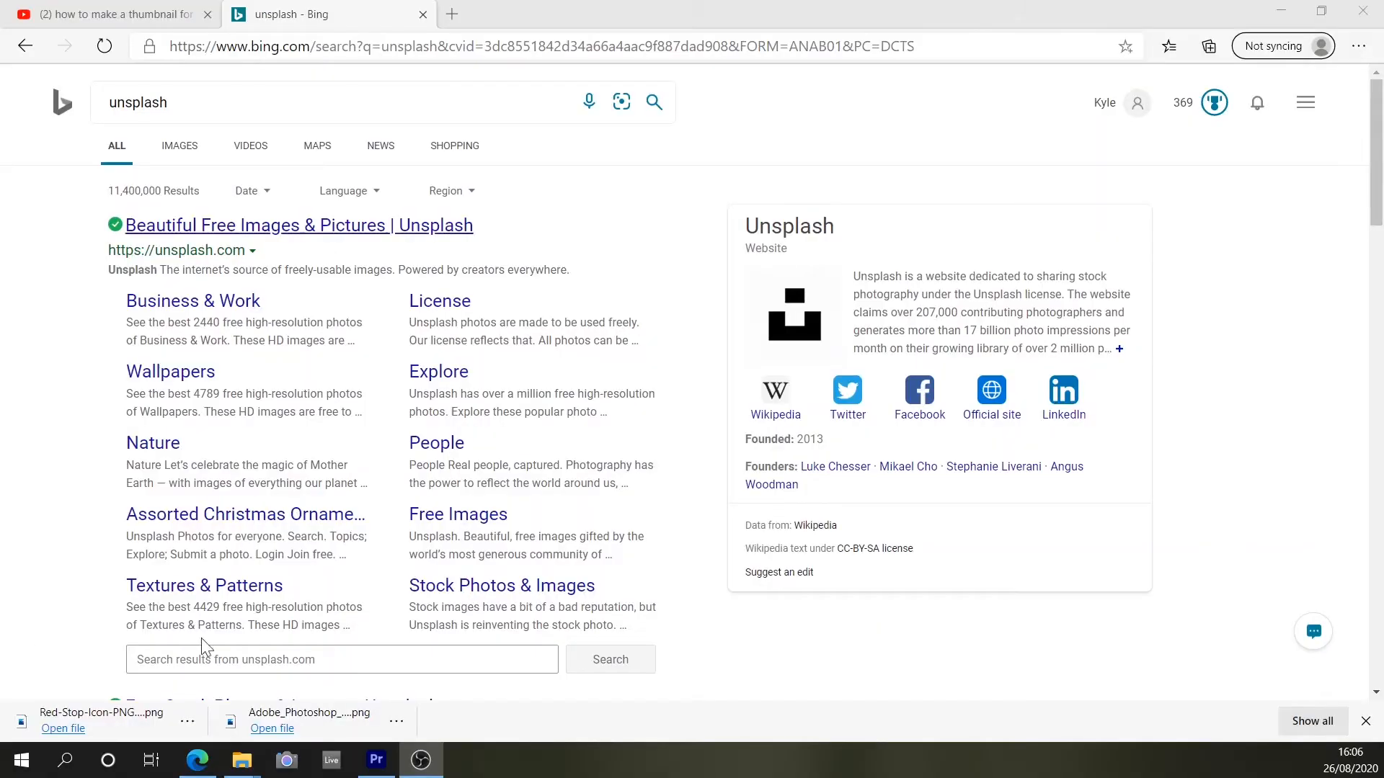
click(228, 229)
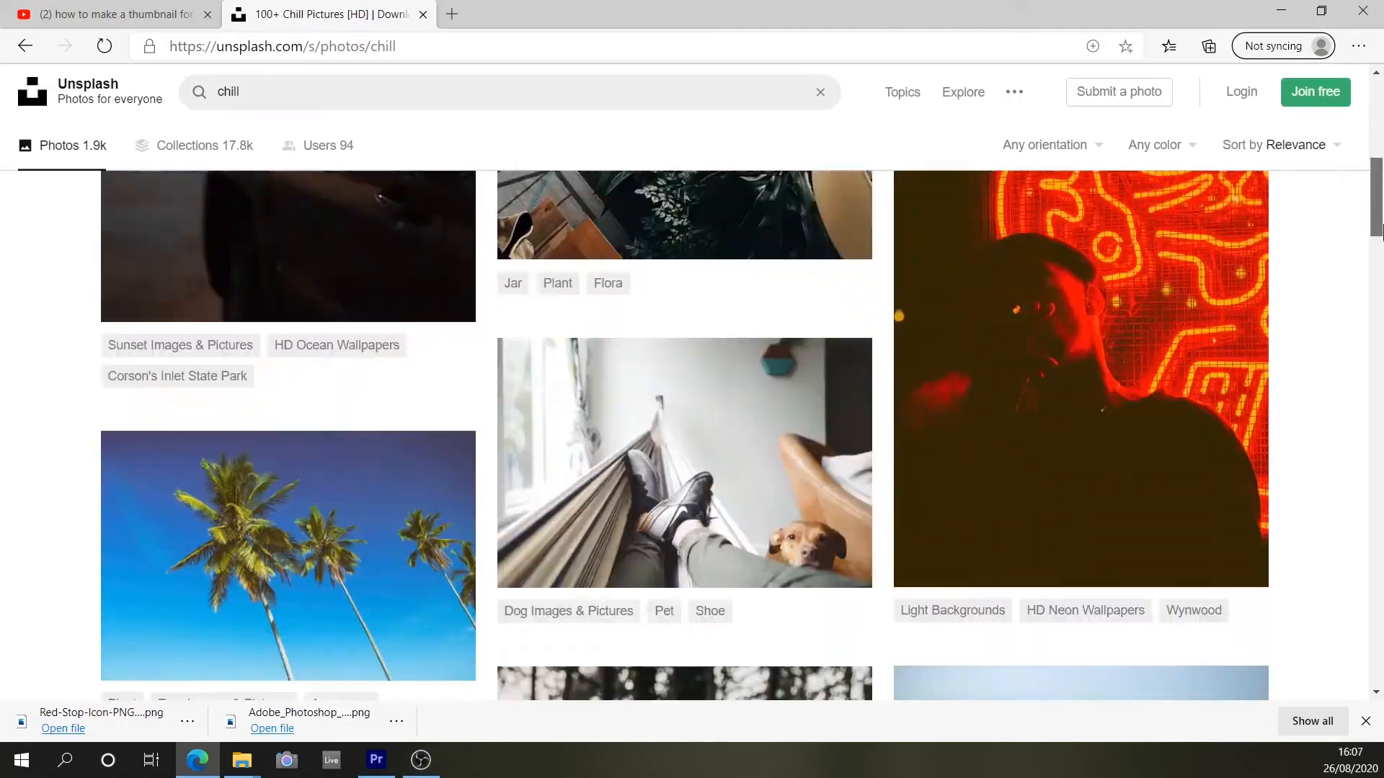
scroll(1380, 415, down, 15)
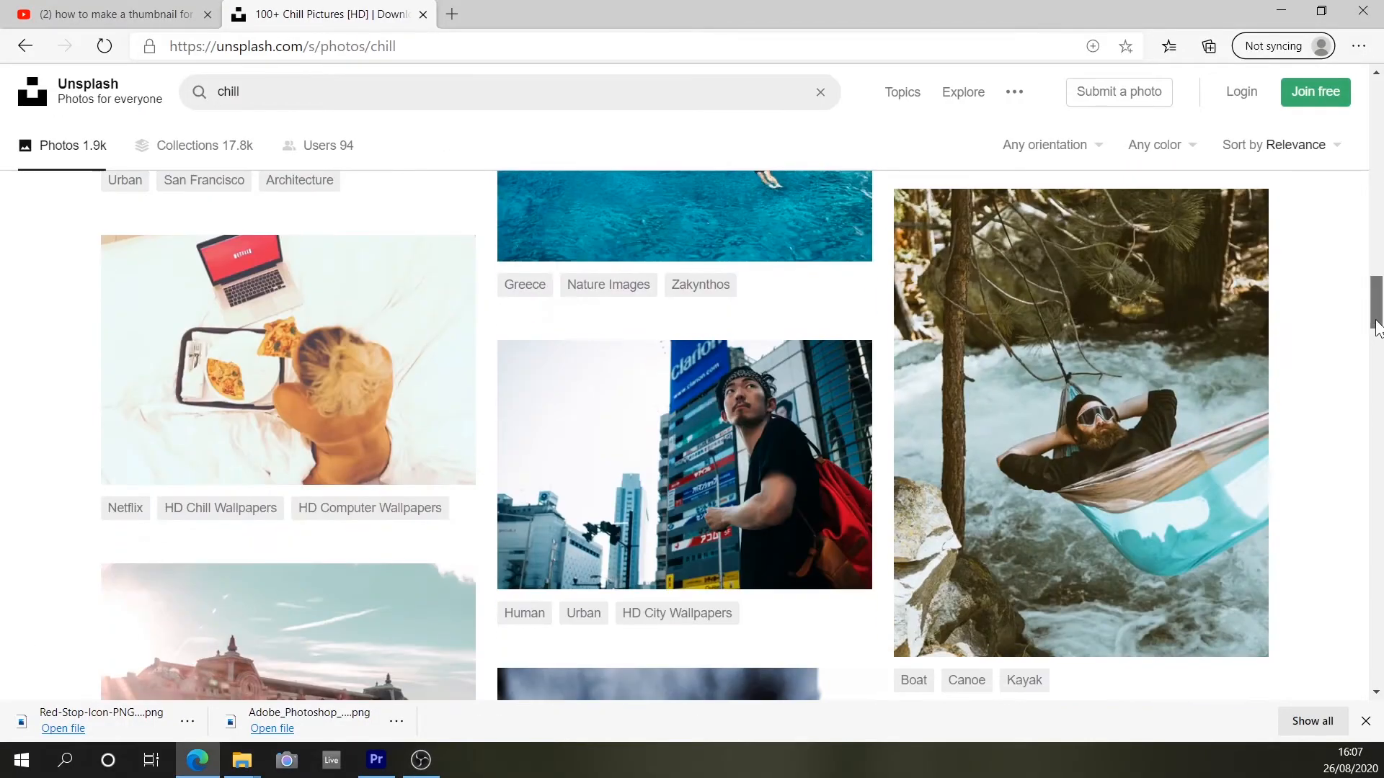
scroll(1380, 414, down, 10)
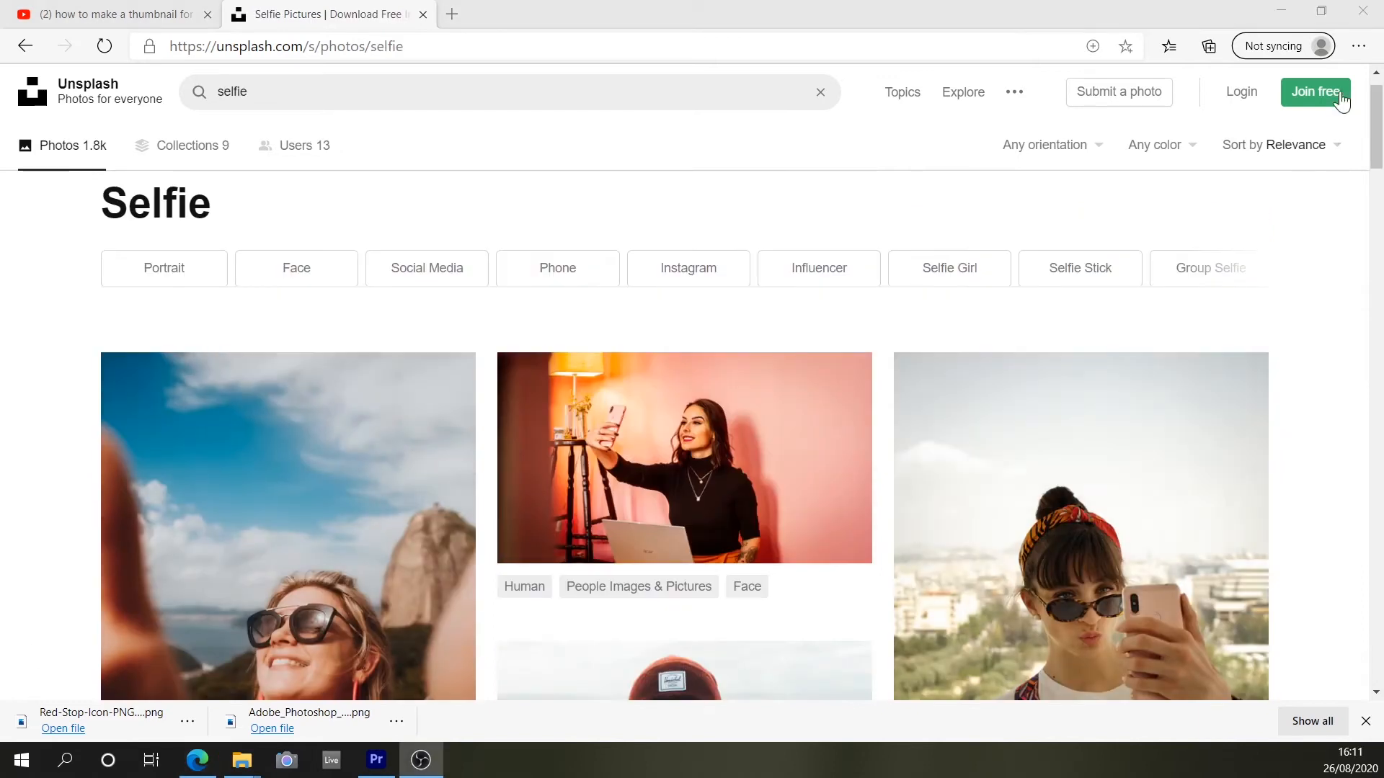
scroll(1380, 123, down, 2)
drag(1382, 122, 1382, 411)
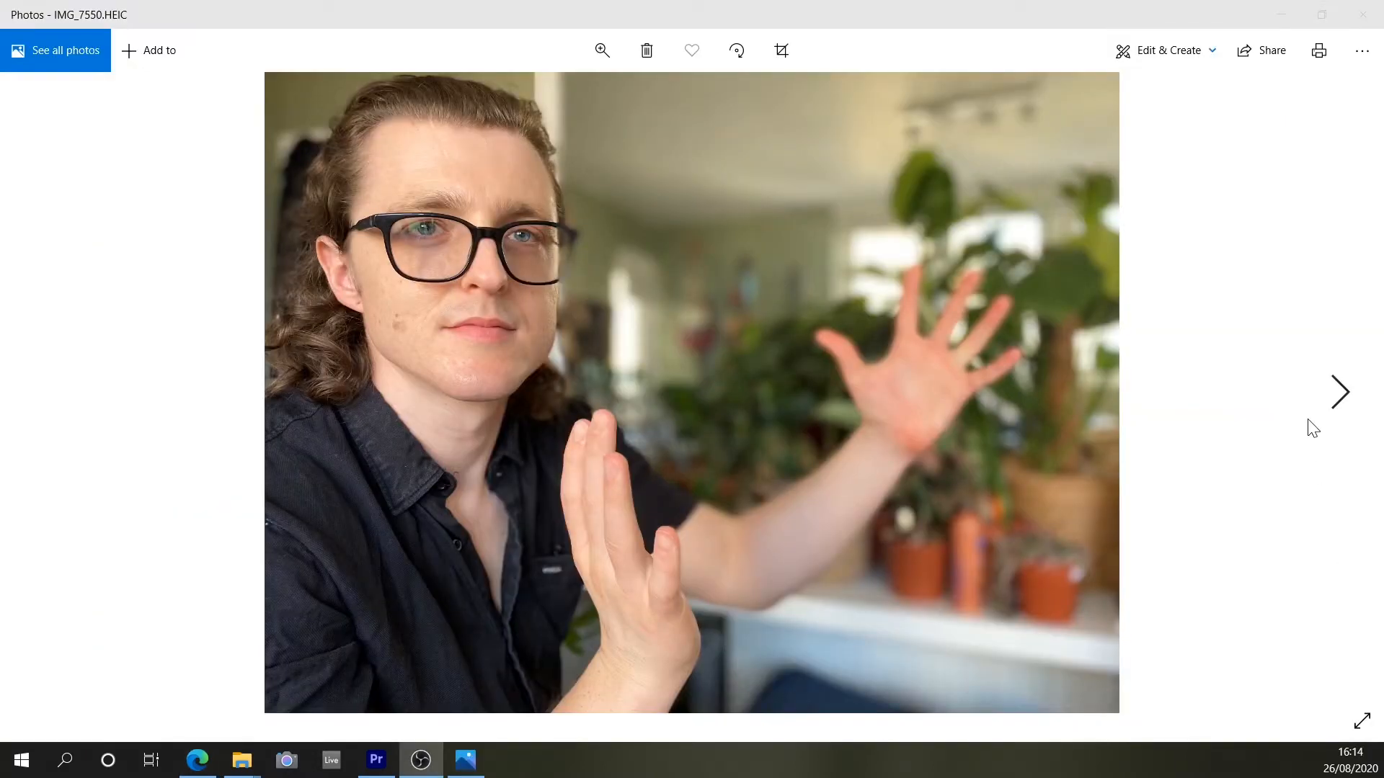
- Look through the portrait photos from IMG_7550.HEIC onward in the Photos viewer
click(1342, 393)
click(1345, 393)
click(1342, 393)
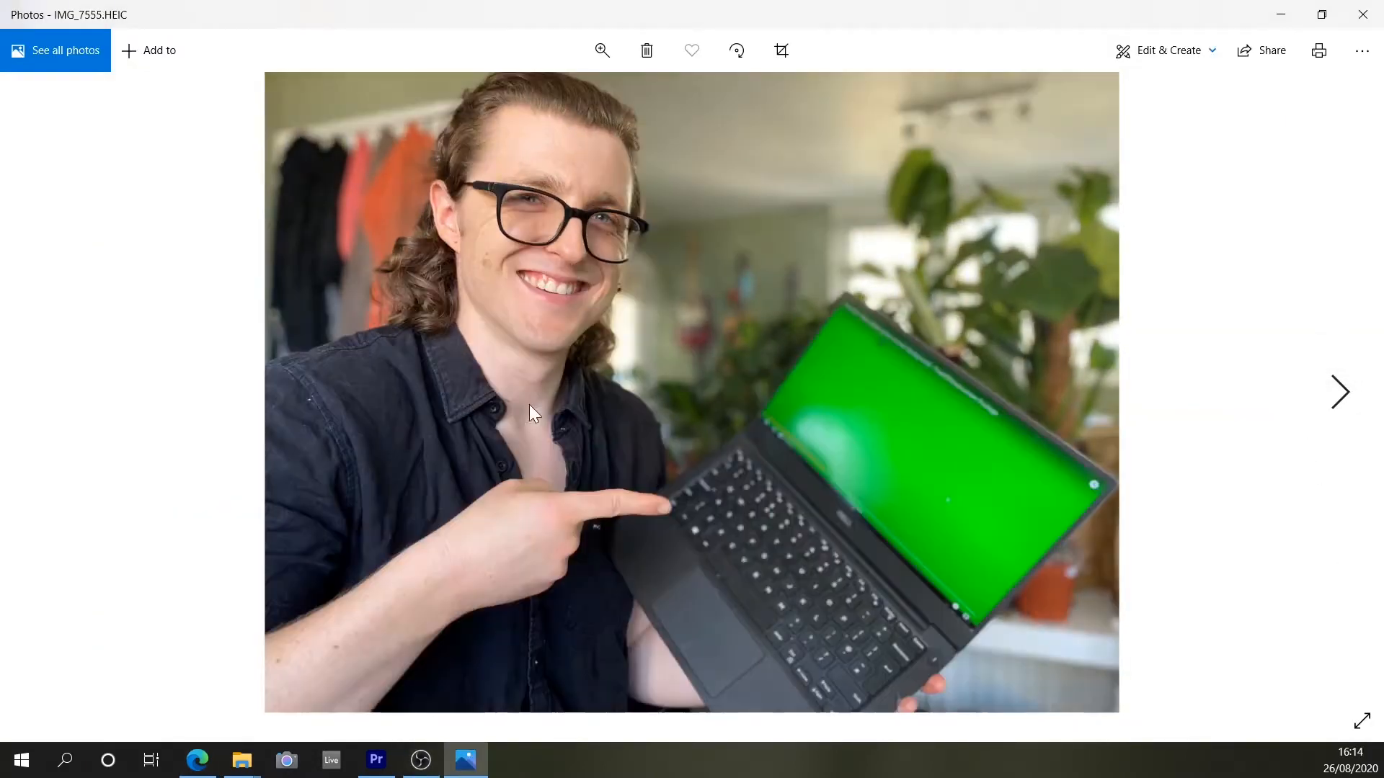
- Add IMG_7554.HEIC to the image as a layer and scale it down proportionally to about the canvas width
drag(1150, 411, 130, 206)
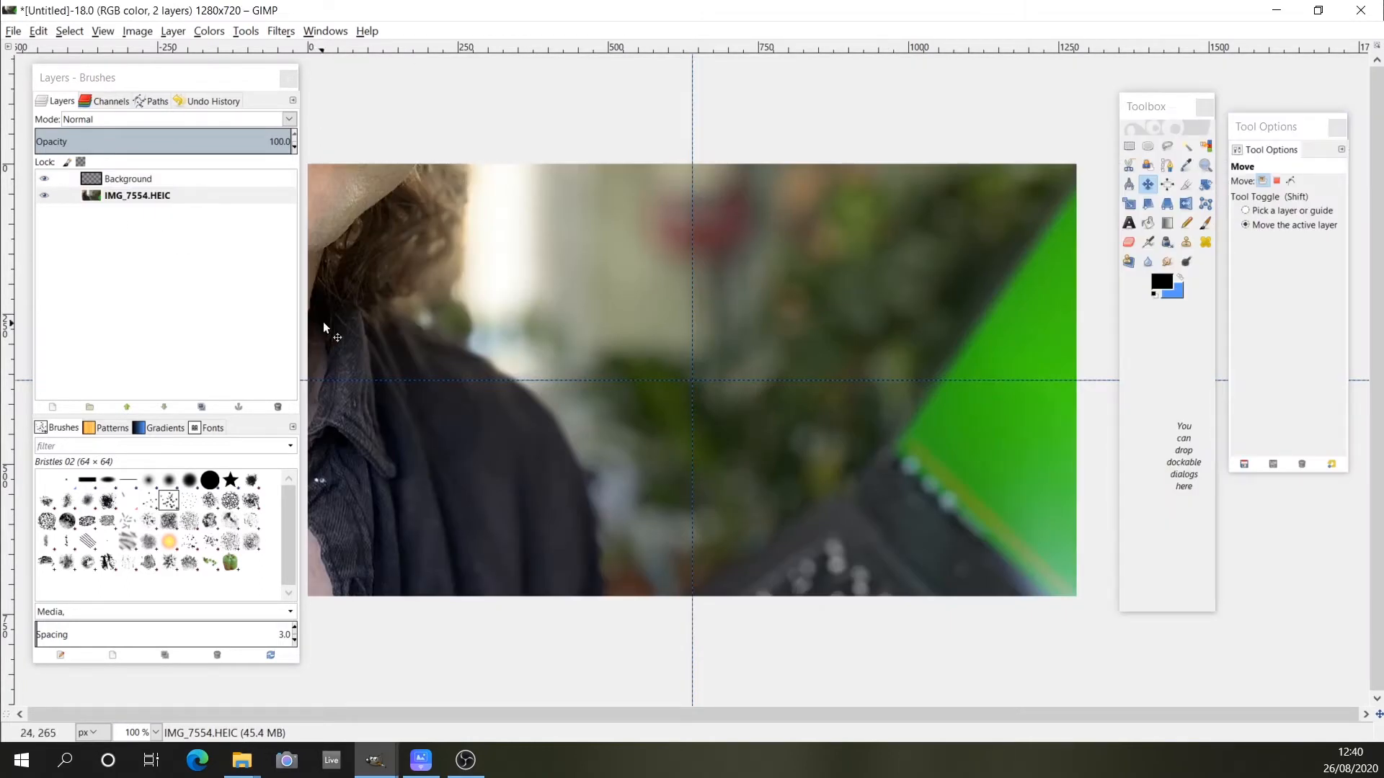
key(Tab)
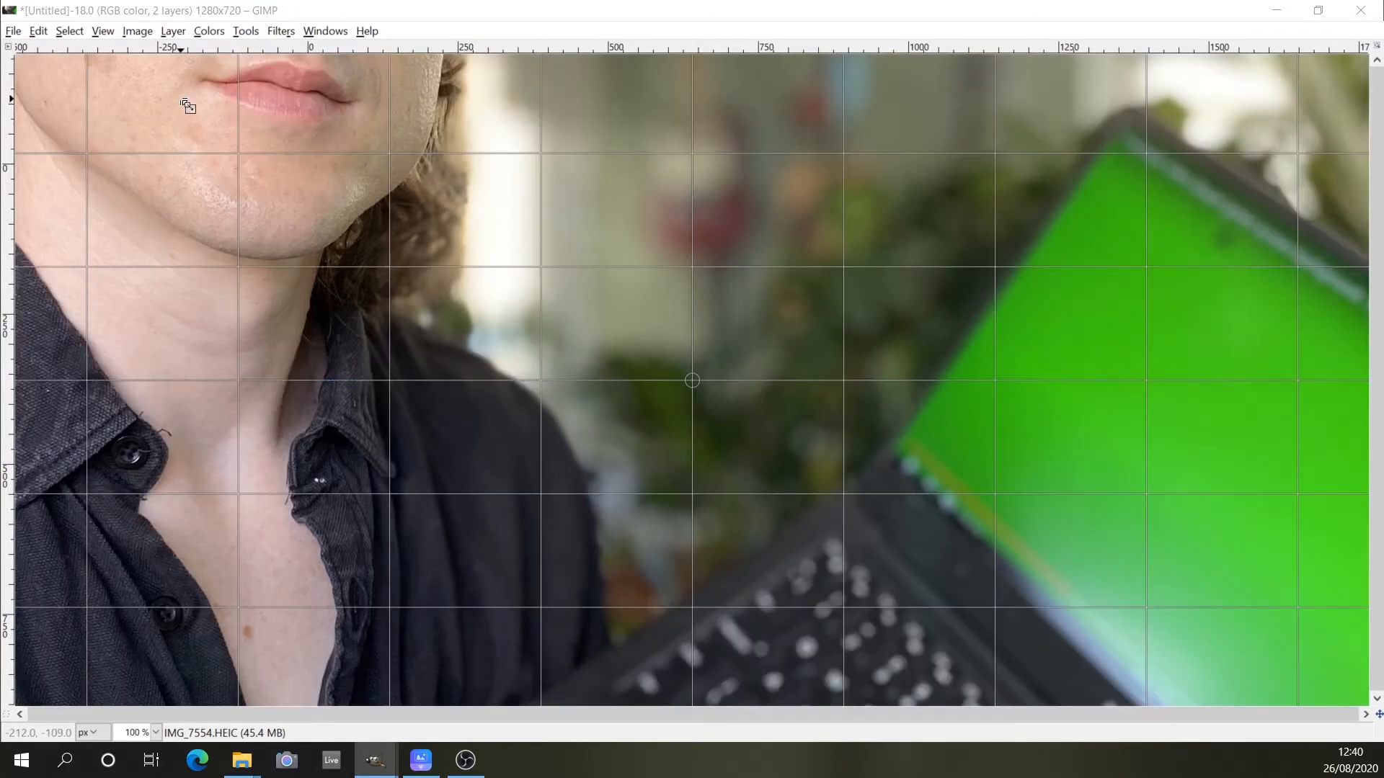
key(Tab)
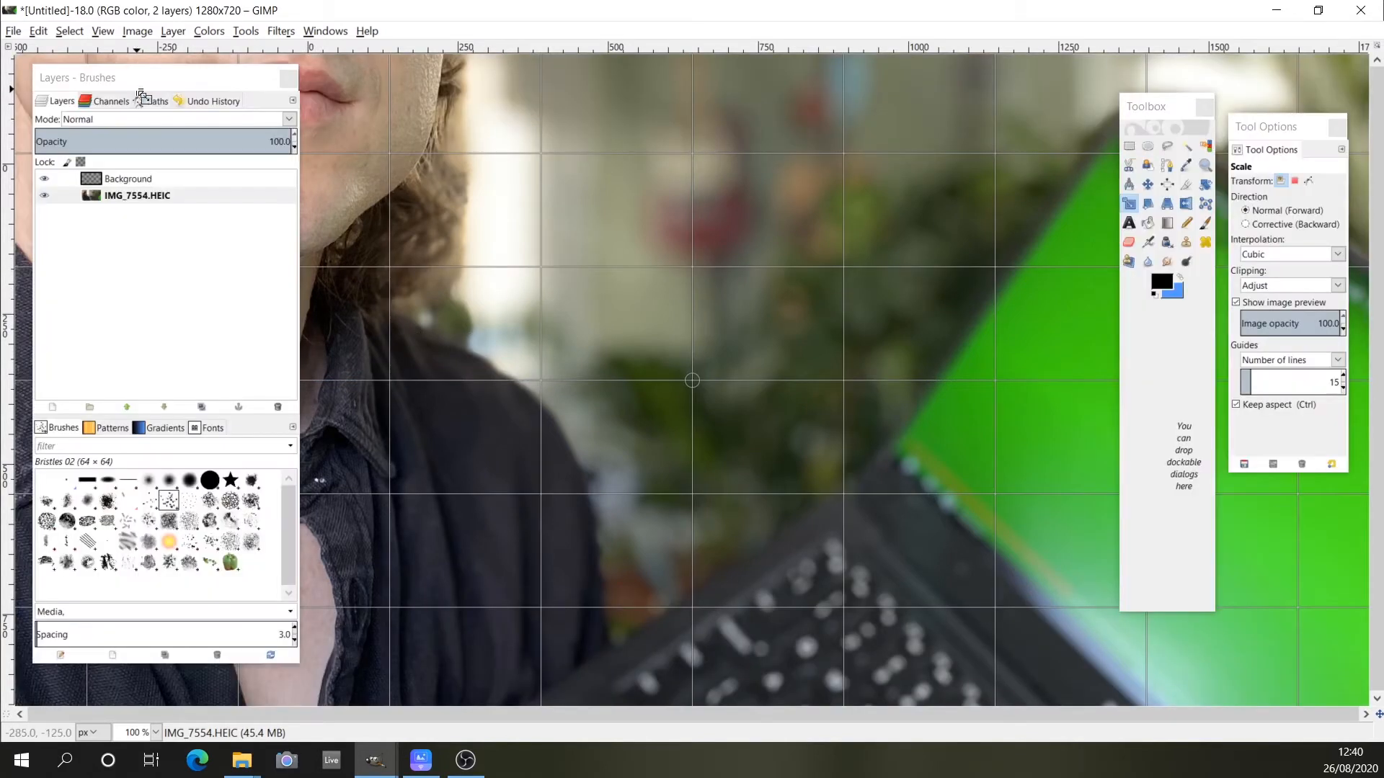
drag(180, 120, 919, 675)
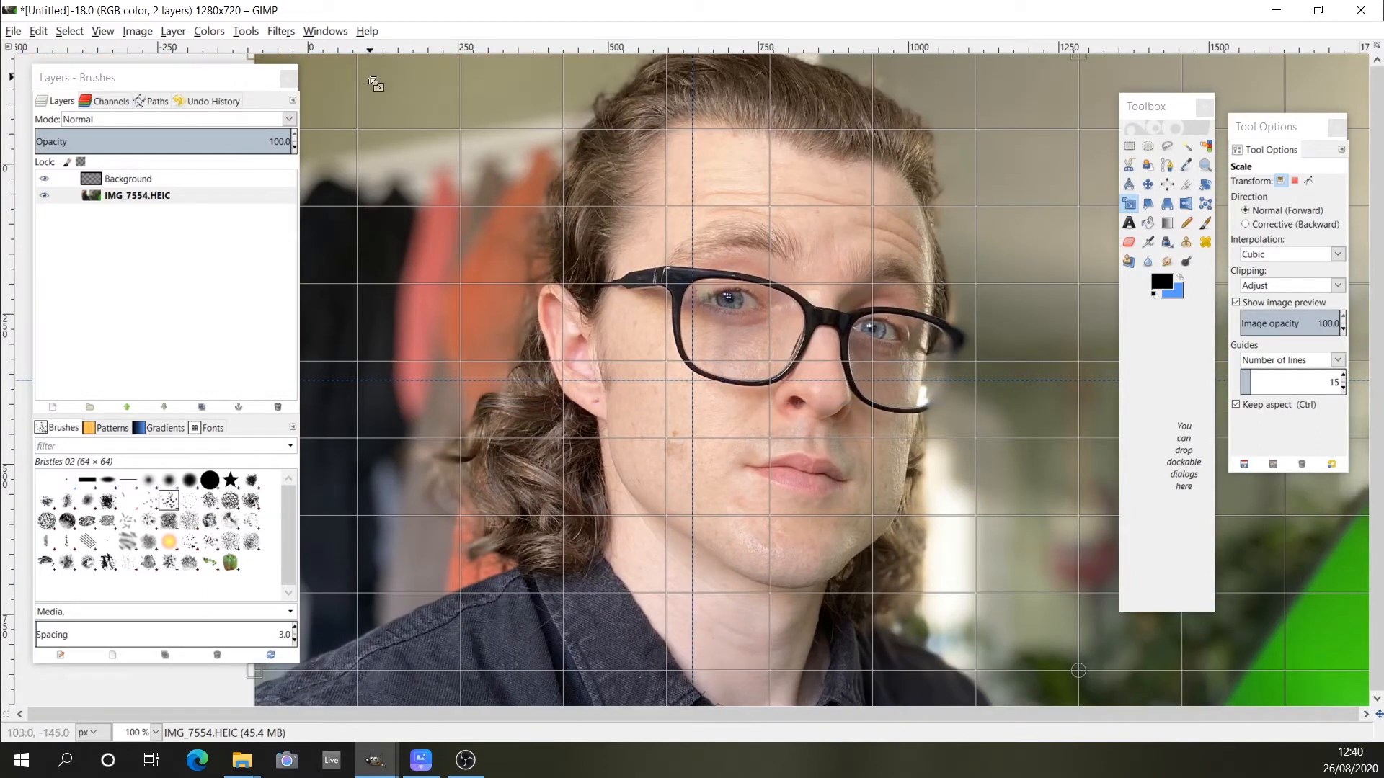
drag(376, 84, 800, 428)
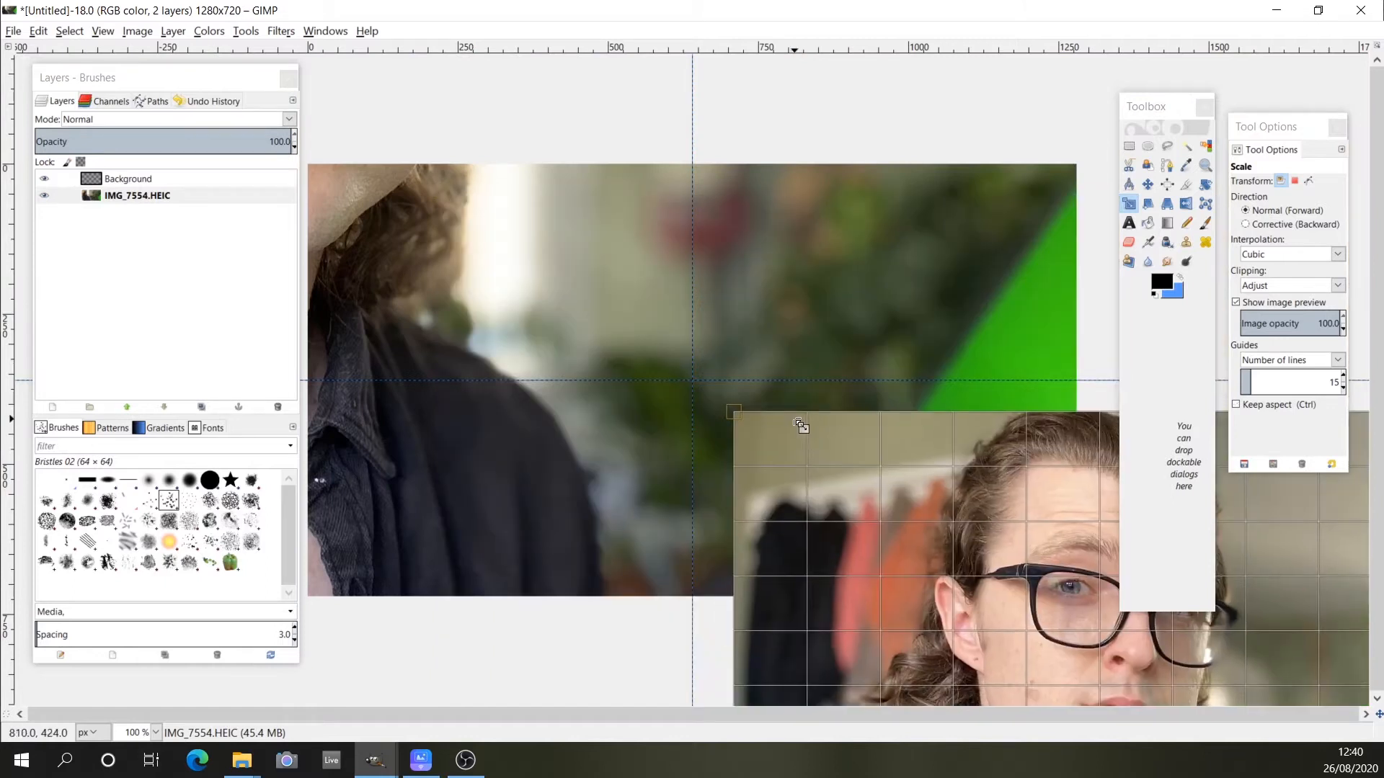
key(Return)
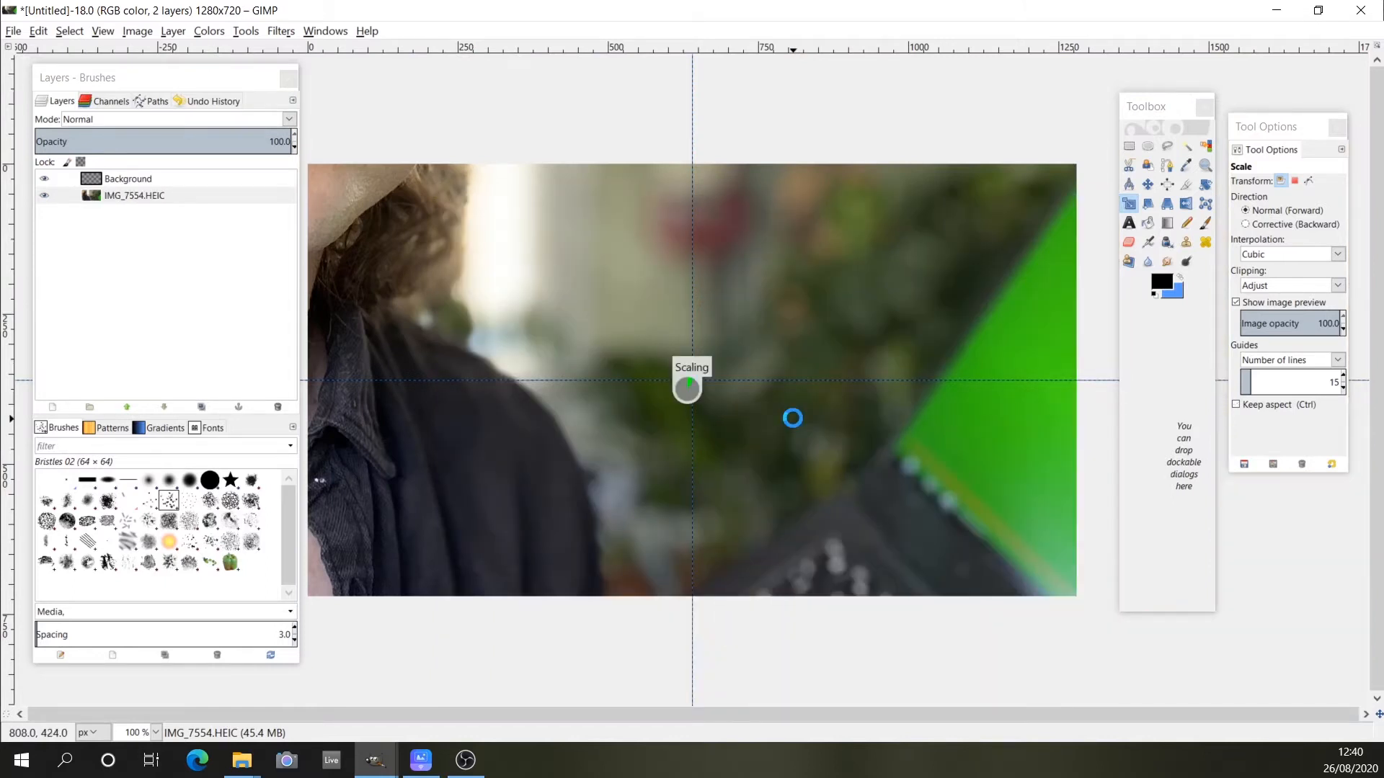
- Move the scaled photo layer so that it covers the whole canvas
key(m)
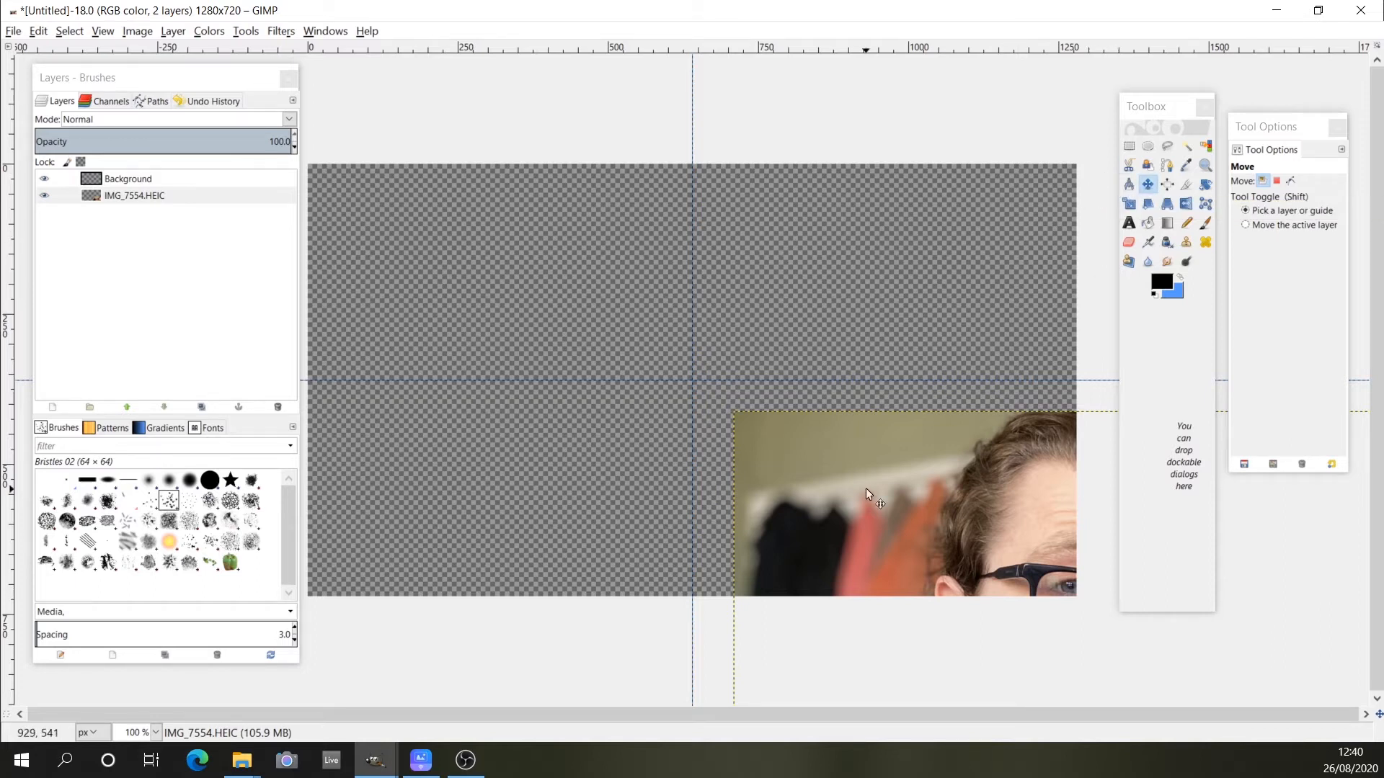
drag(866, 487, 438, 196)
key(shift)
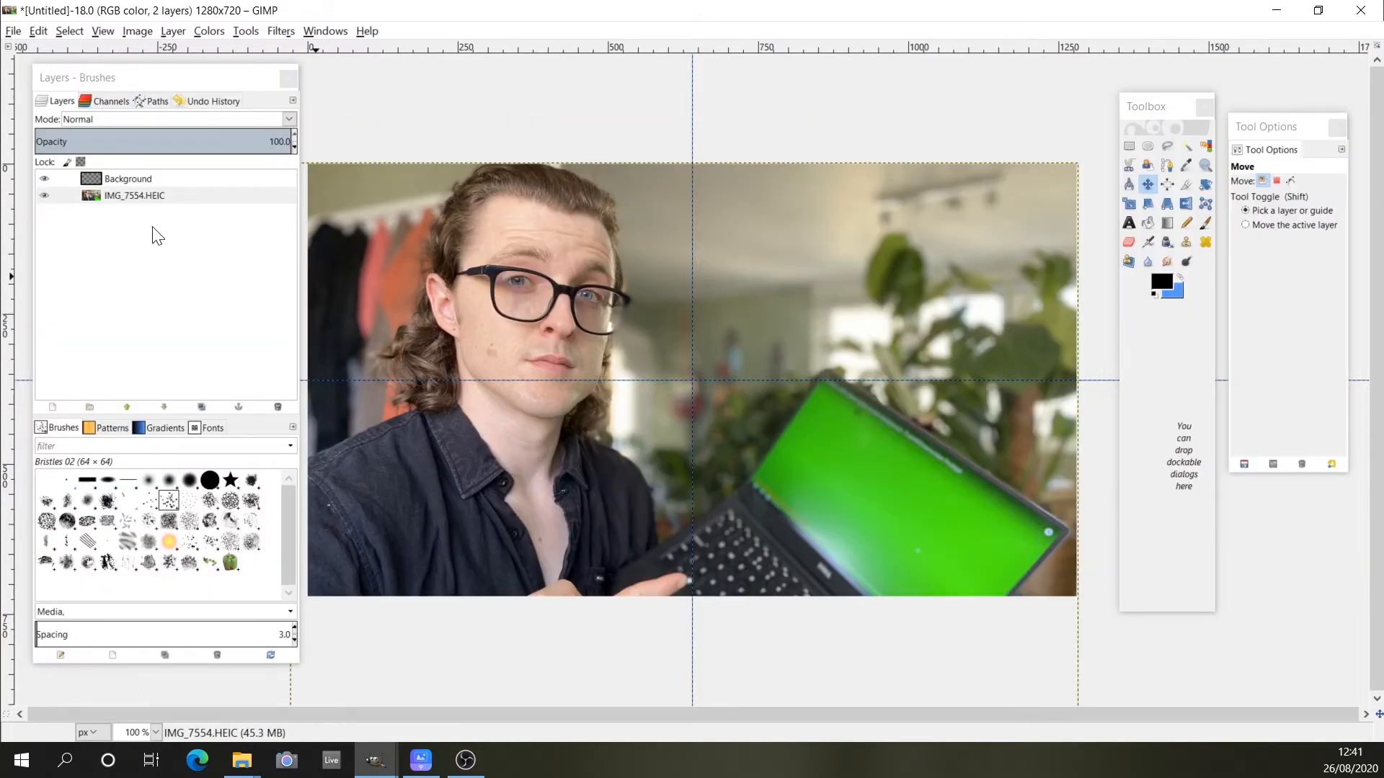
- Duplicate the IMG_7554.HEIC layer and toggle the visibility of the photo layers to check them
right_click(140, 200)
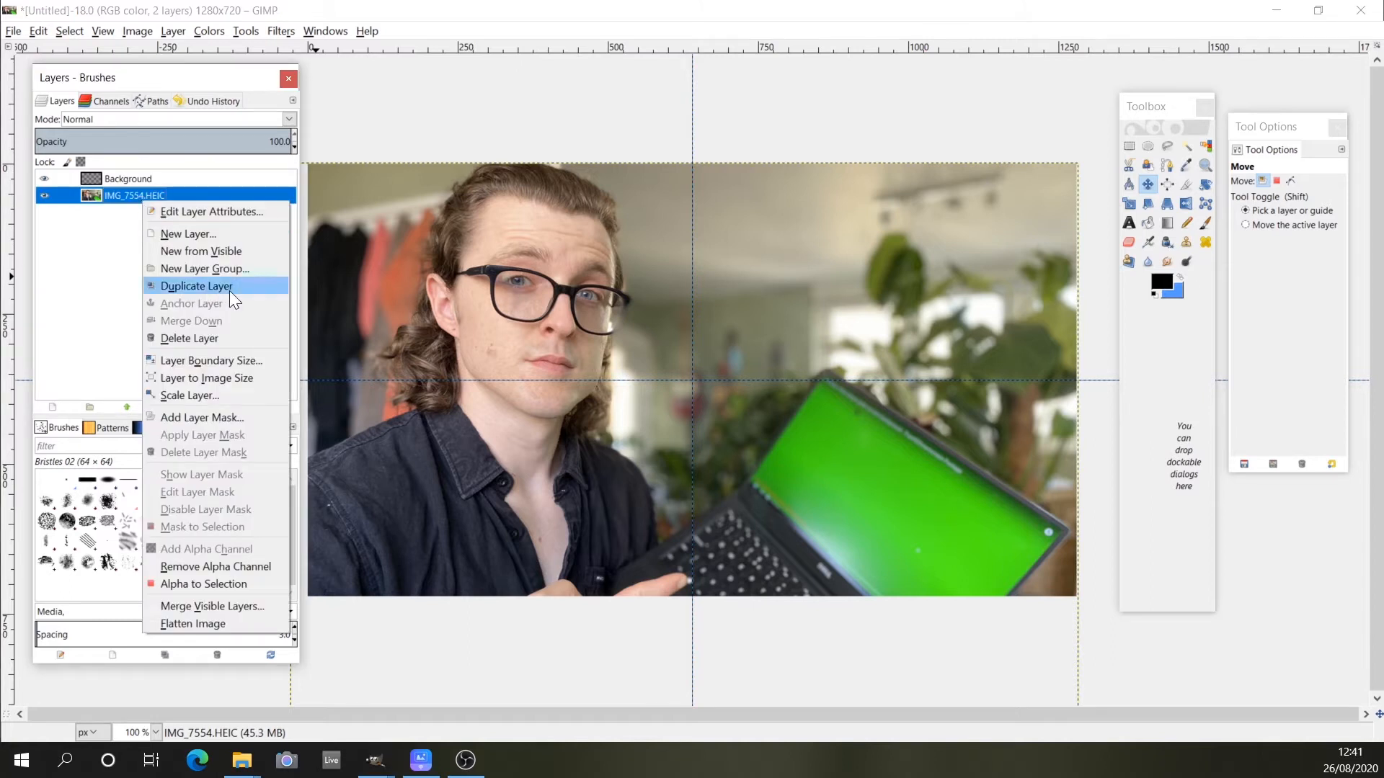
click(195, 288)
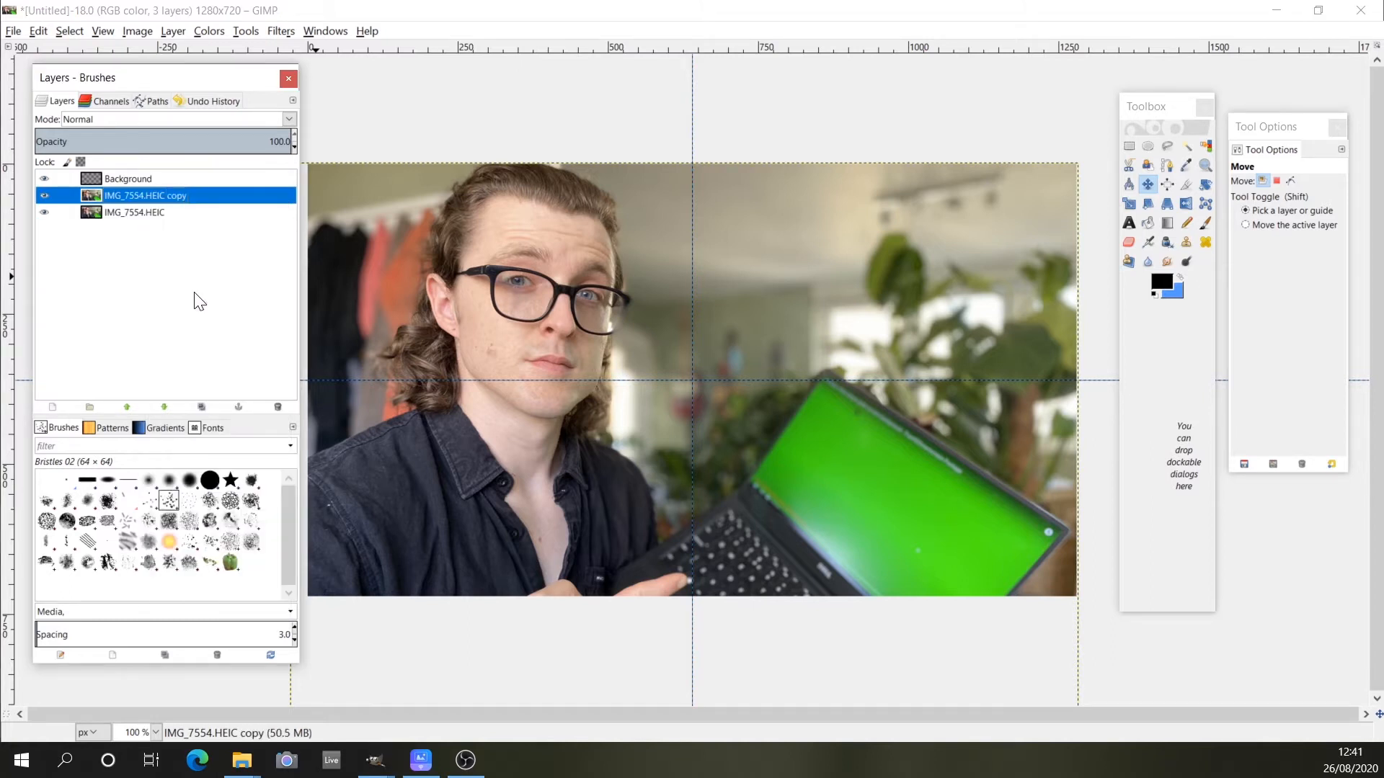
click(44, 211)
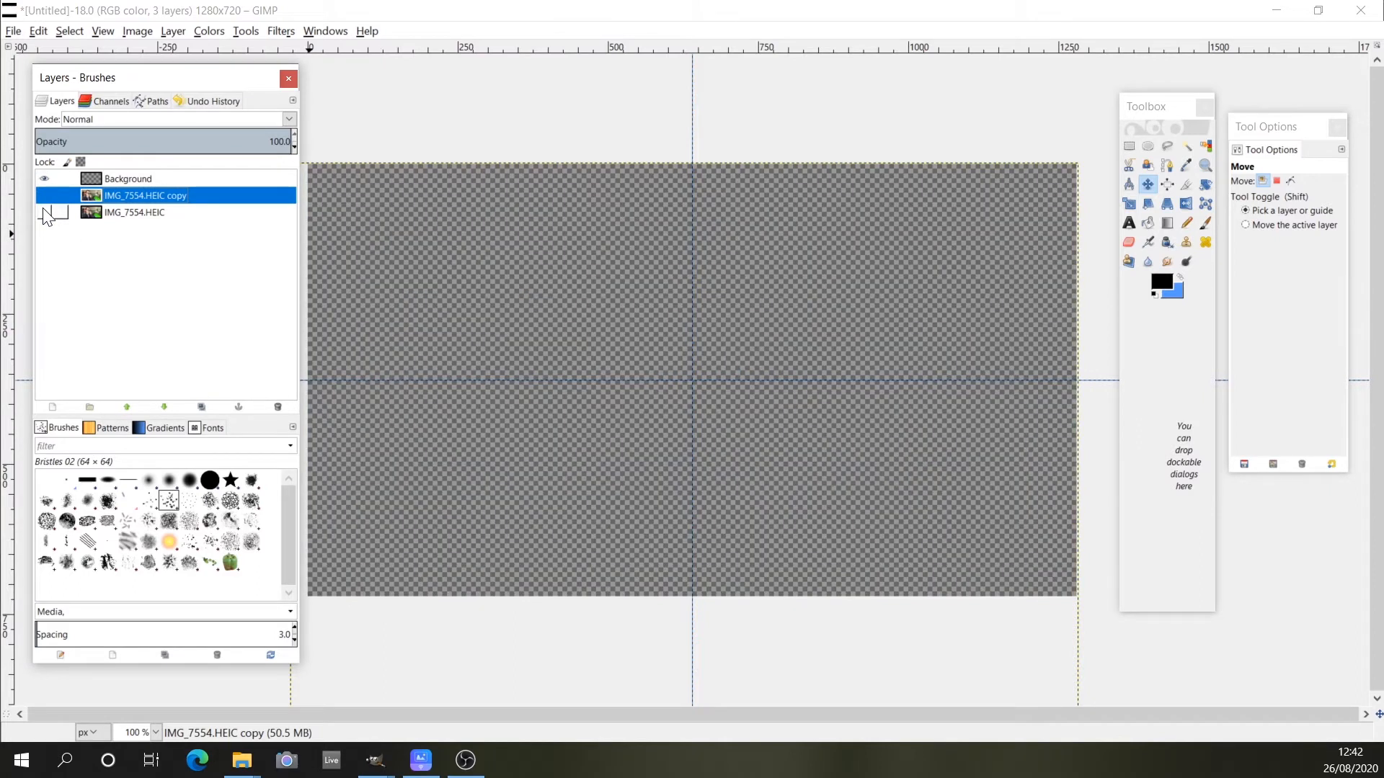
click(44, 213)
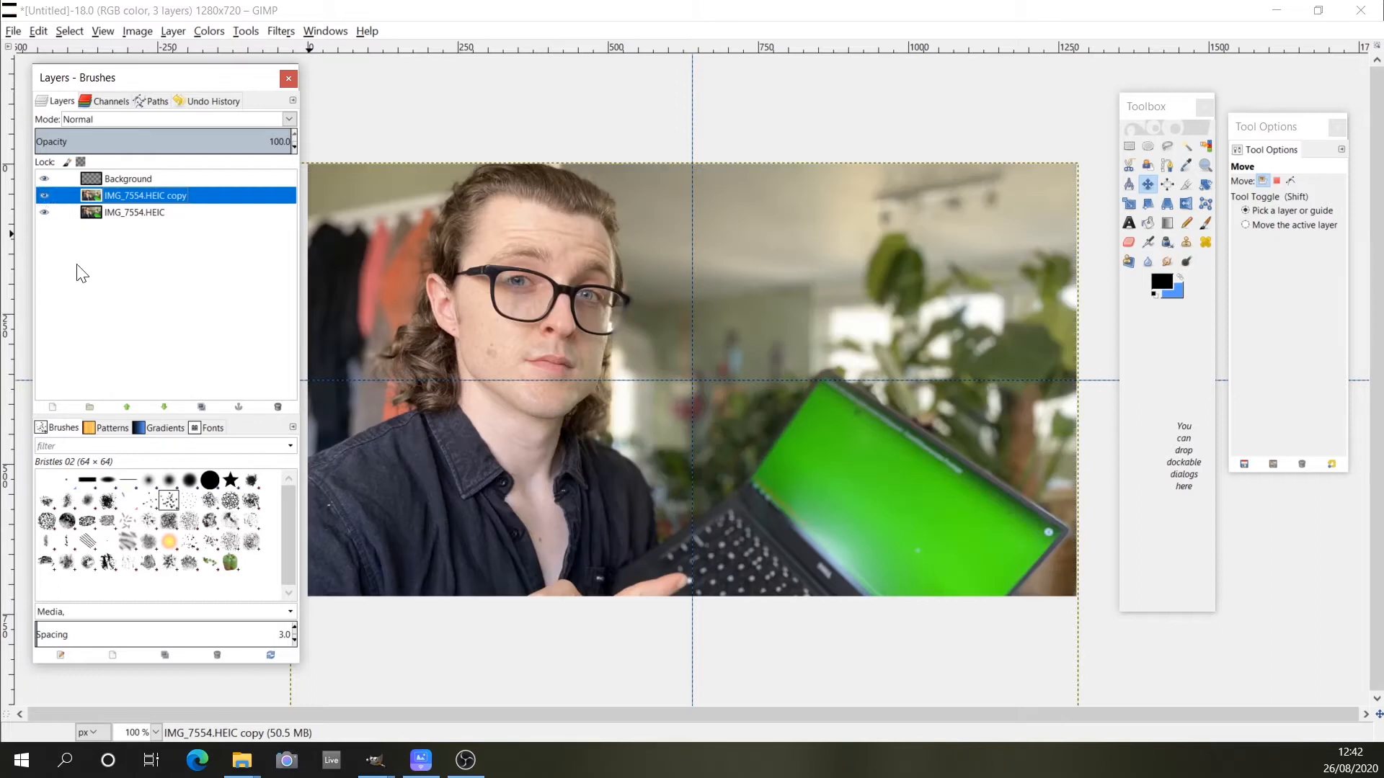
right_click(139, 204)
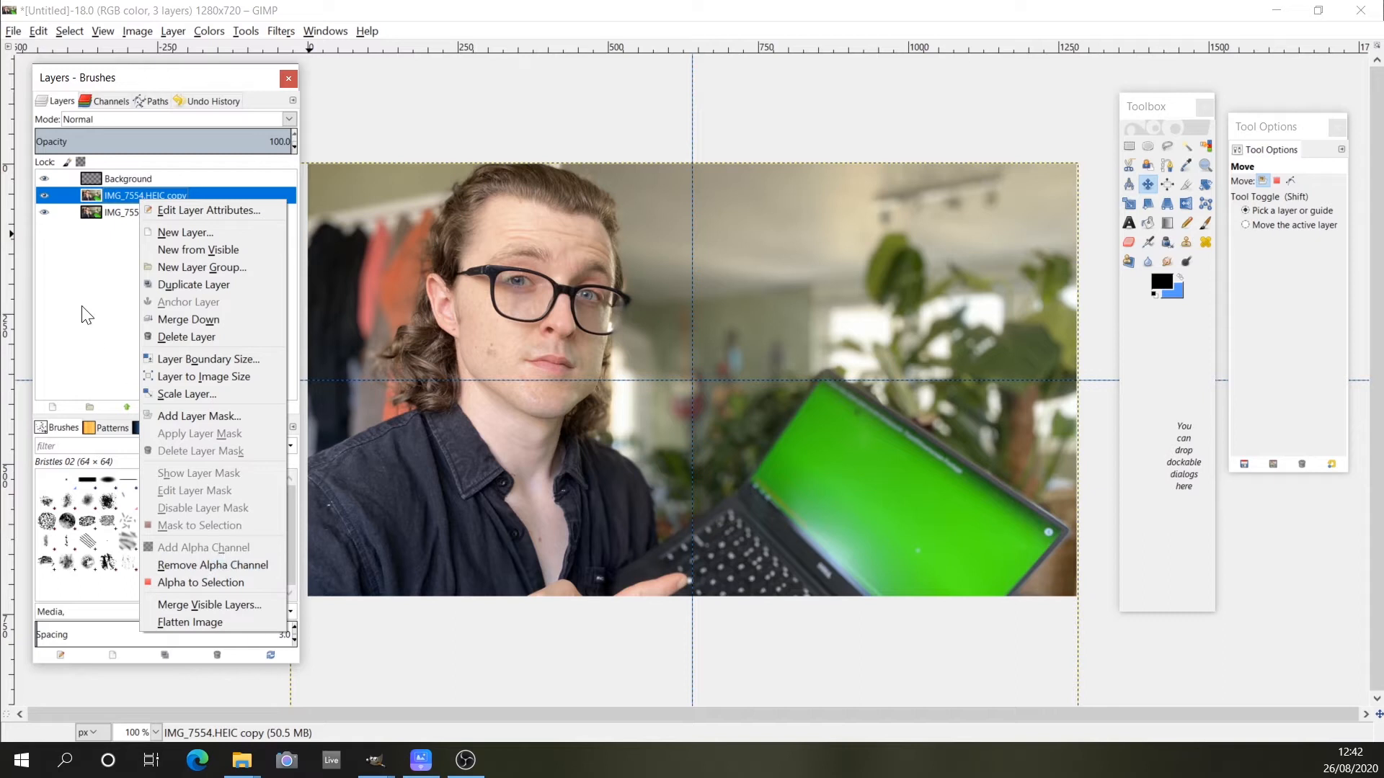
click(91, 289)
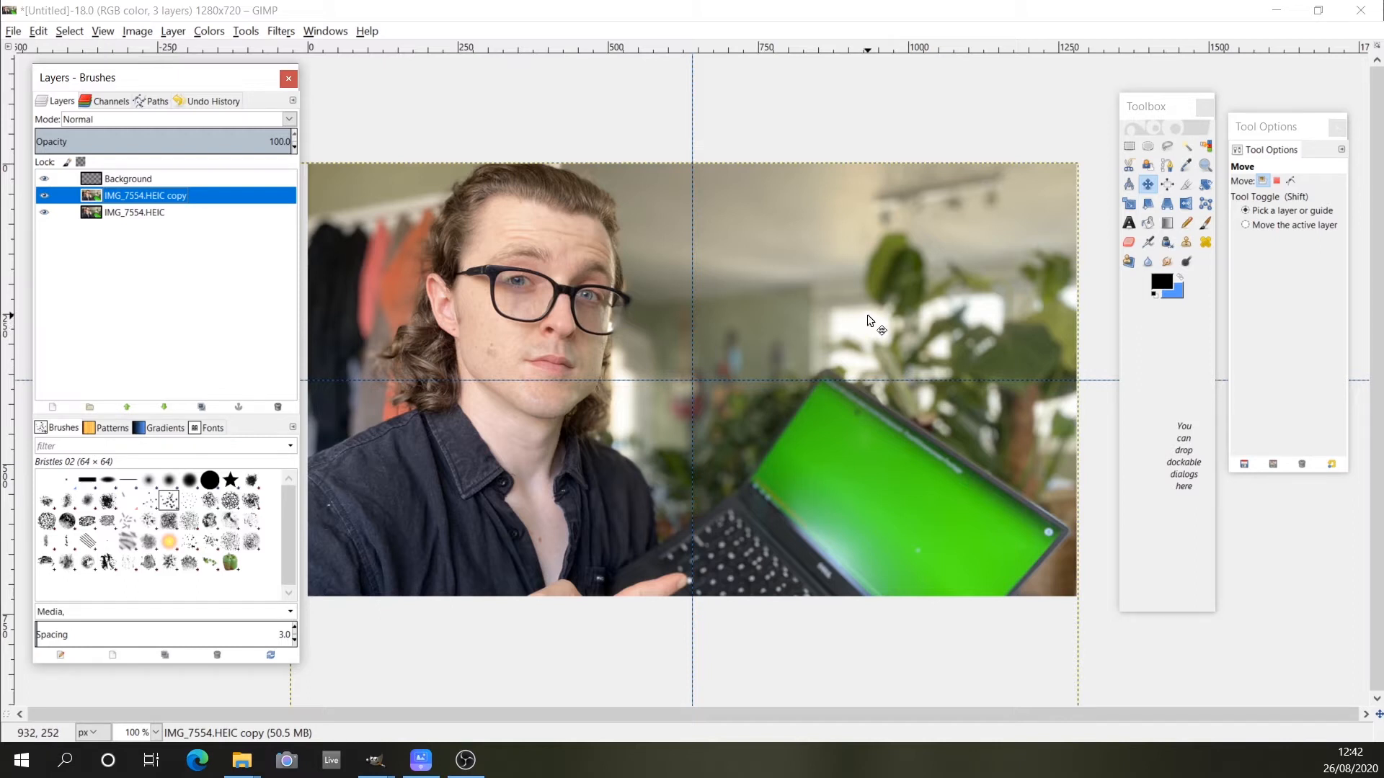
- Zoom to 200% and start a Free Select outline along the shoulder on the photo's left side up to the shirt collar
click(1168, 146)
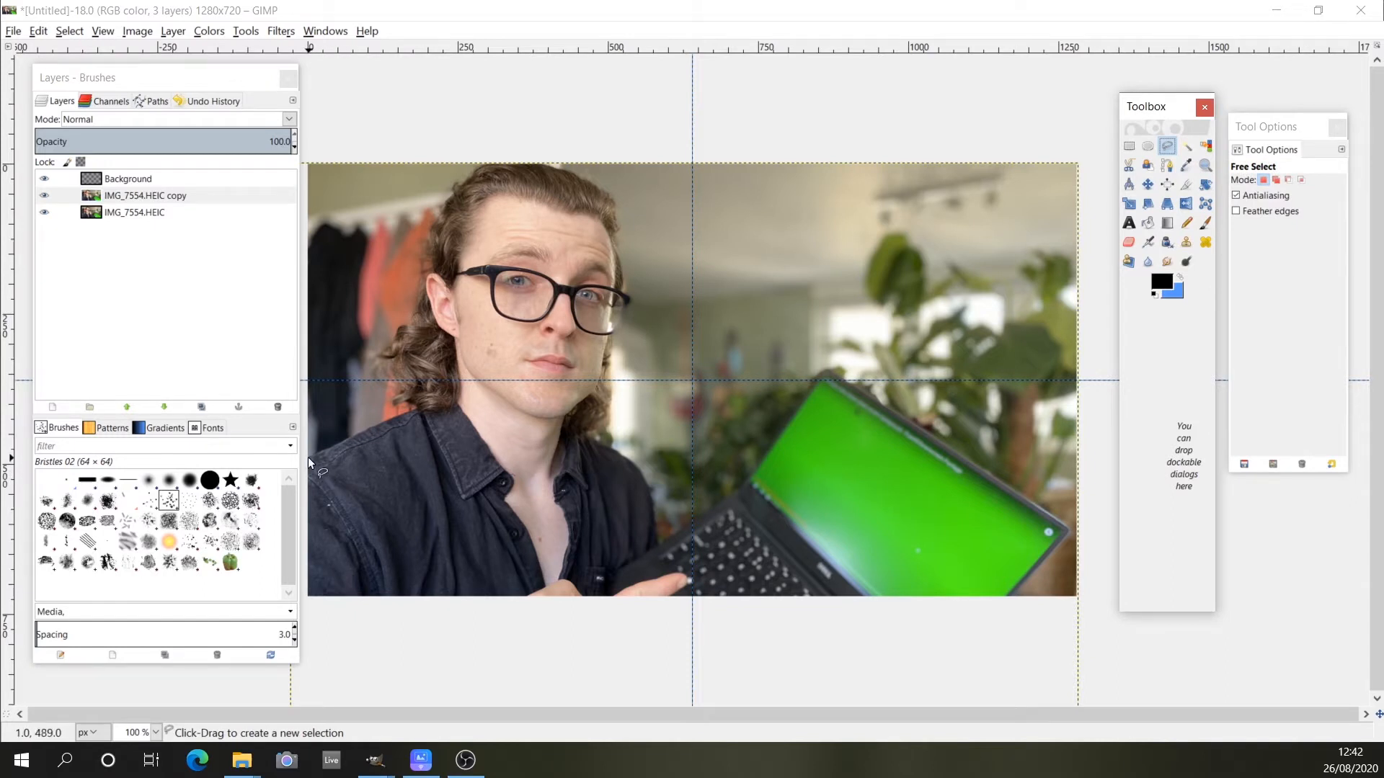
click(155, 733)
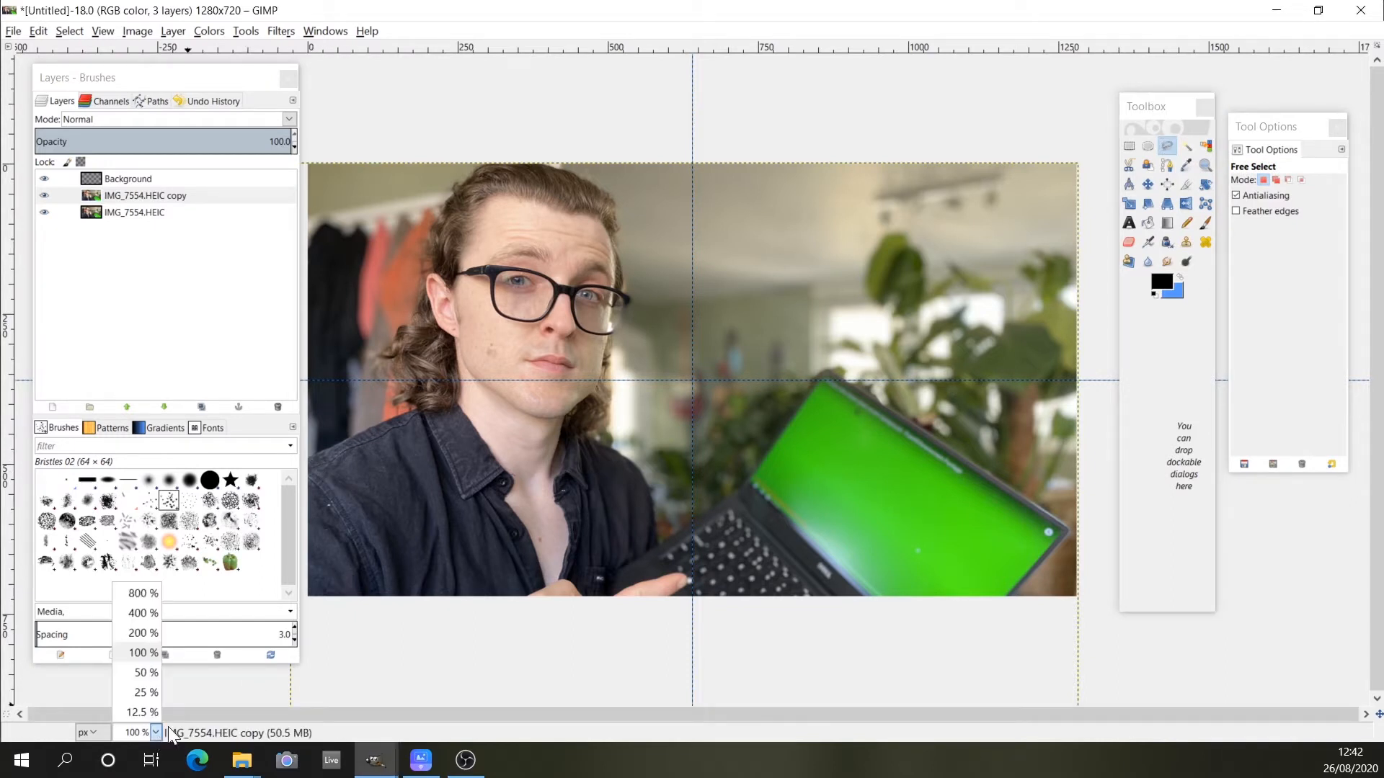
click(143, 634)
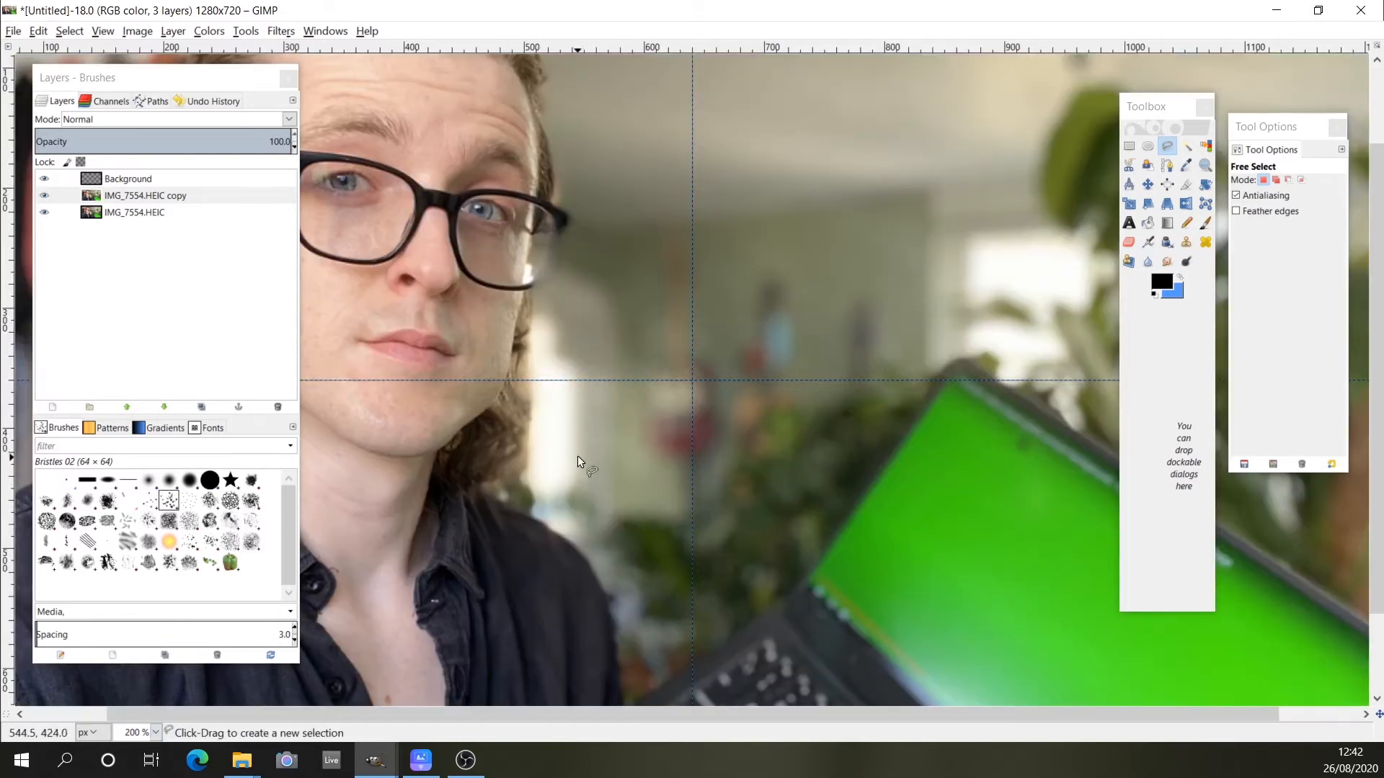
scroll(577, 456, down, 2)
drag(578, 457, 1098, 450)
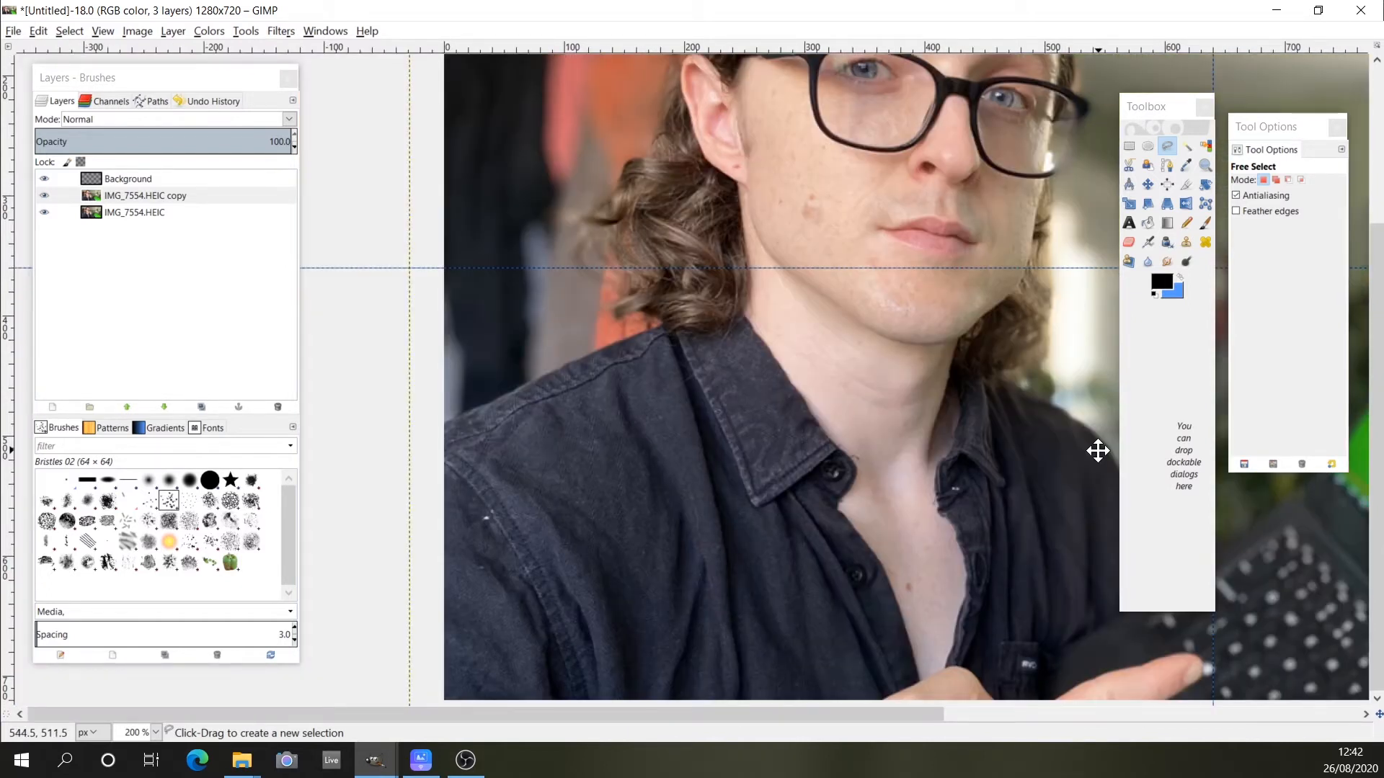
drag(1097, 450, 1009, 456)
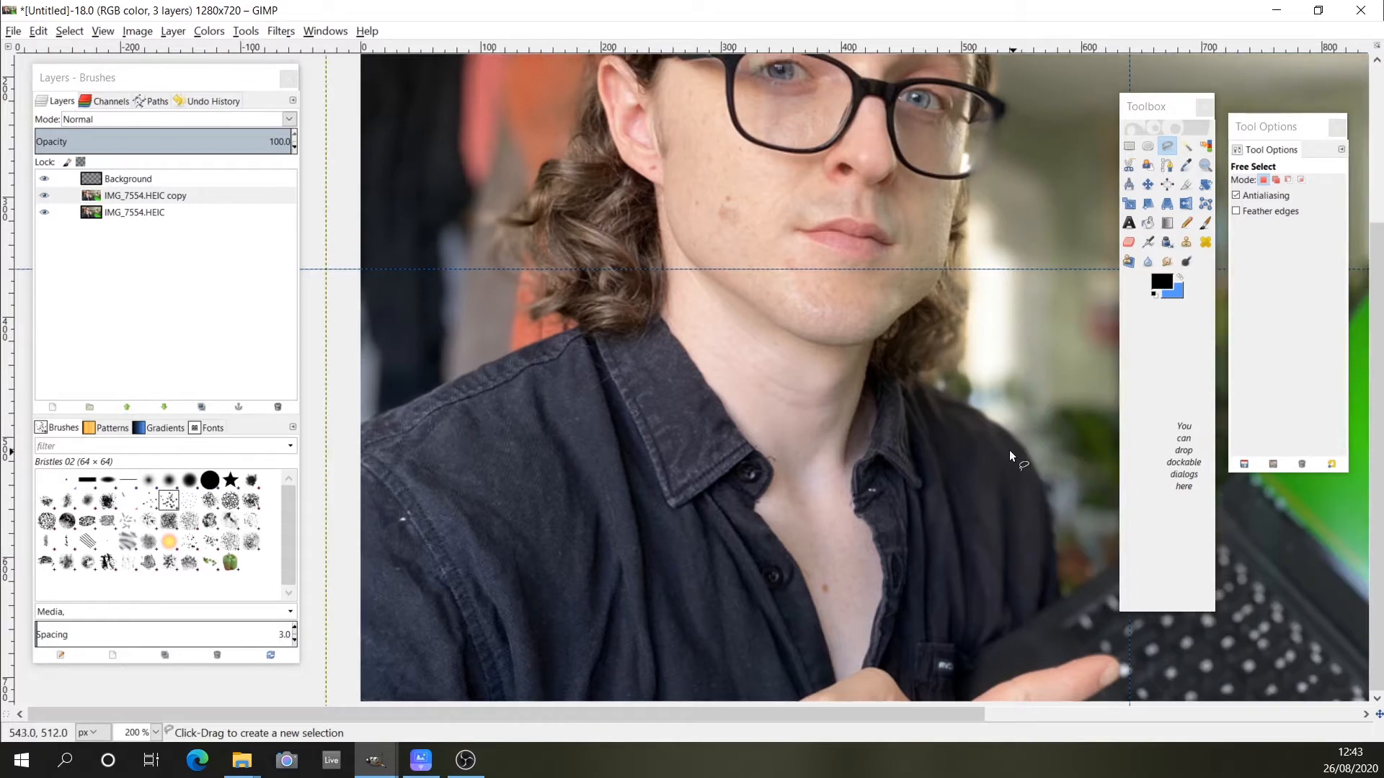
click(357, 428)
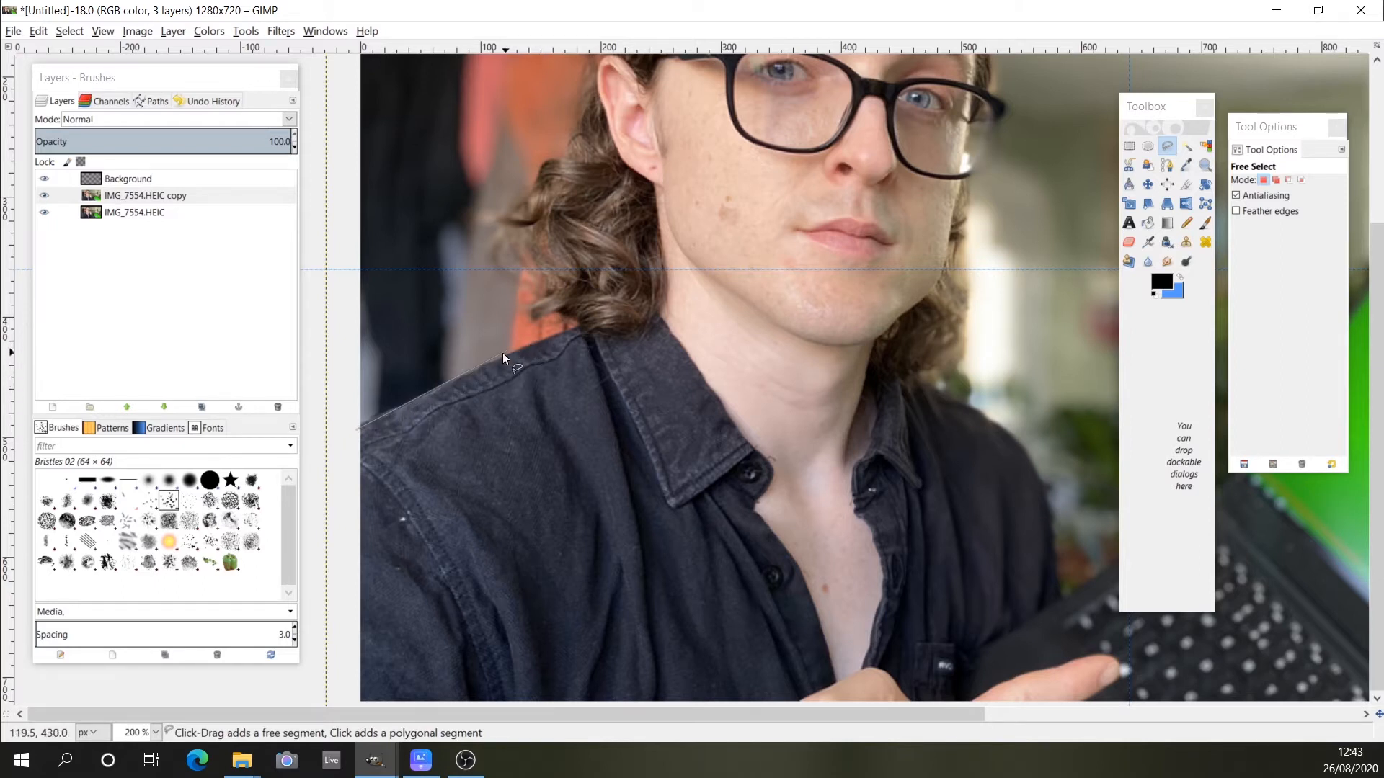
click(482, 373)
click(555, 343)
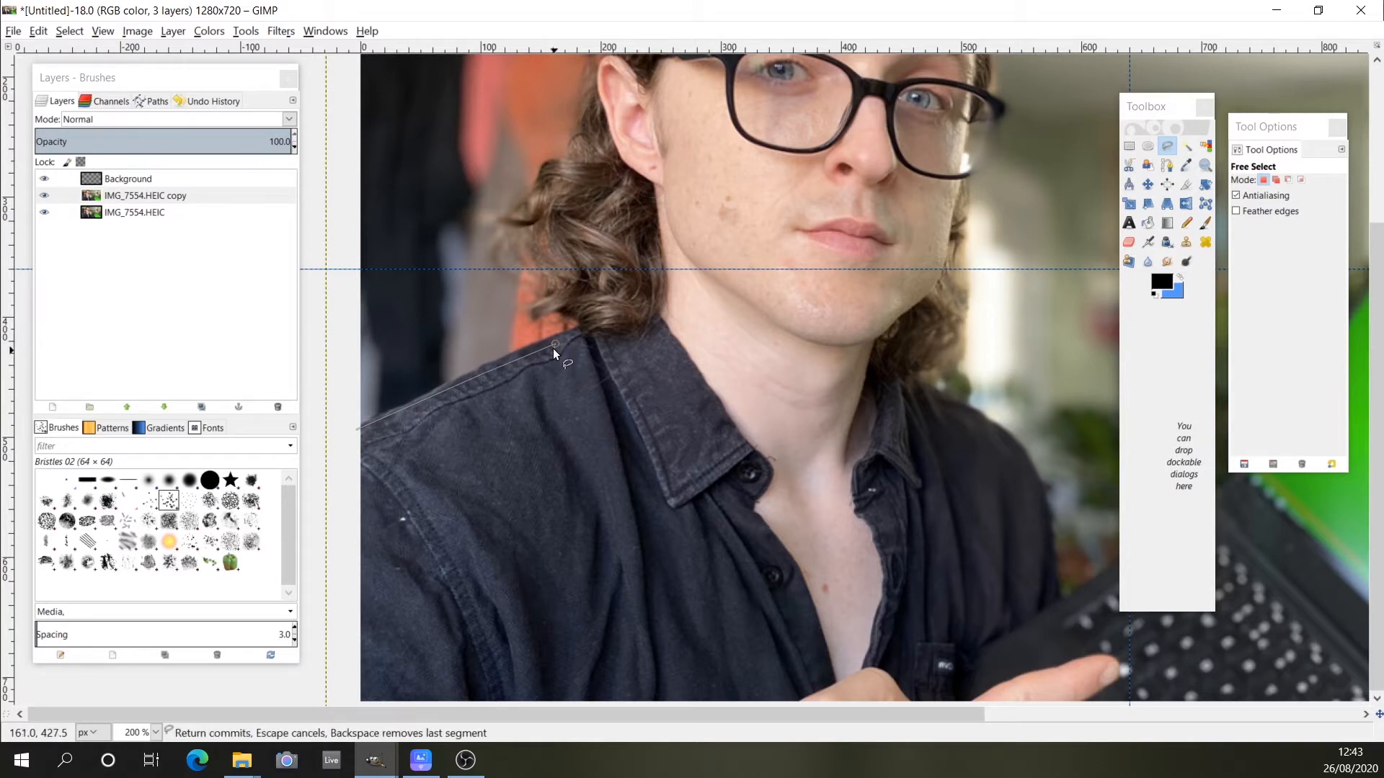
click(585, 329)
mouse_move(580, 315)
mouse_down()
mouse_move(558, 304)
mouse_move(529, 319)
mouse_move(551, 296)
mouse_move(483, 230)
mouse_move(529, 224)
mouse_move(536, 183)
mouse_up()
key(BackSpace)
key(BackSpace)
key(BackSpace)
key(BackSpace)
key(BackSpace)
key(BackSpace)
key(BackSpace)
key(BackSpace)
key(BackSpace)
key(BackSpace)
- Continue the Free Select outline from the collar around the curls and past the ear towards the top of the head
click(576, 313)
mouse_move(542, 313)
mouse_down()
mouse_move(573, 284)
mouse_move(551, 286)
mouse_move(558, 267)
mouse_move(507, 225)
mouse_up()
mouse_move(541, 185)
mouse_down()
mouse_move(569, 157)
mouse_move(585, 107)
mouse_up()
scroll(674, 145, up, 5)
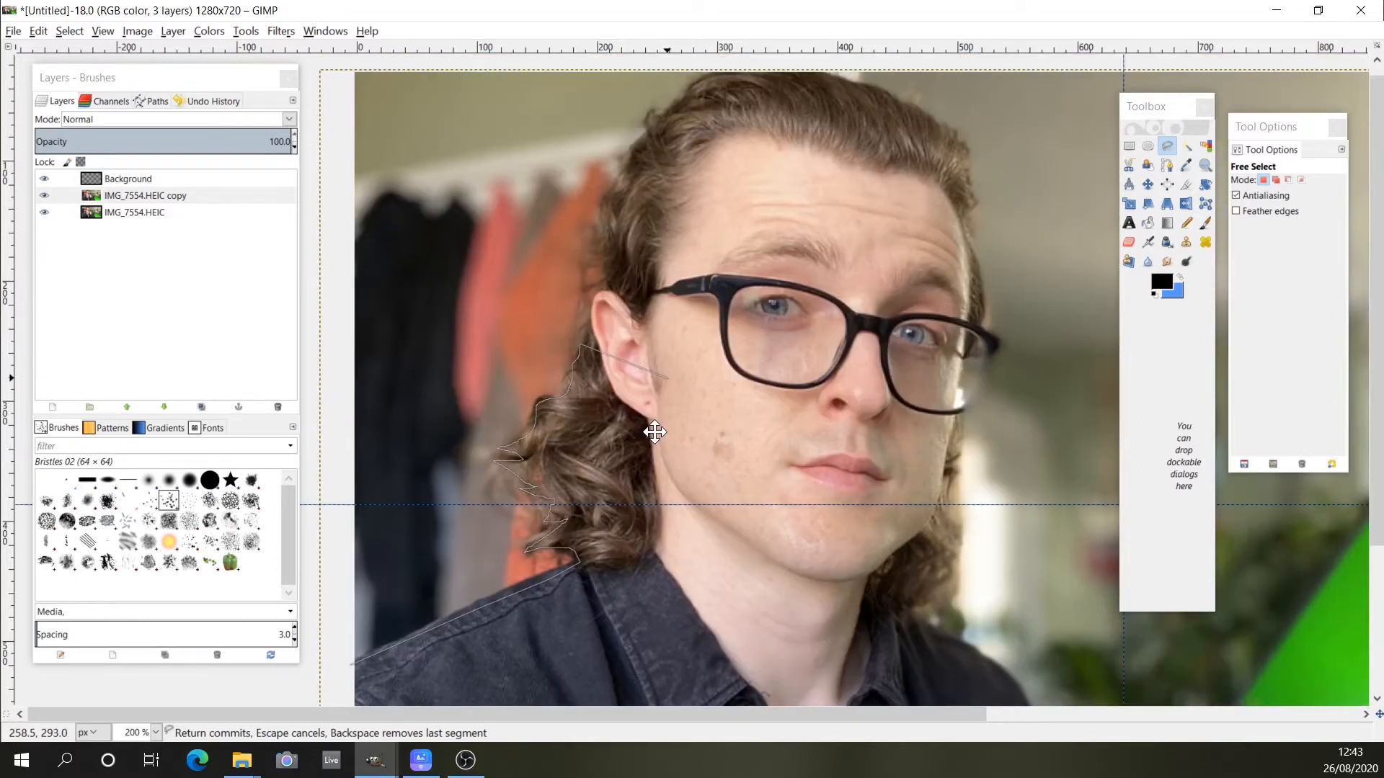
drag(654, 432, 621, 398)
click(552, 284)
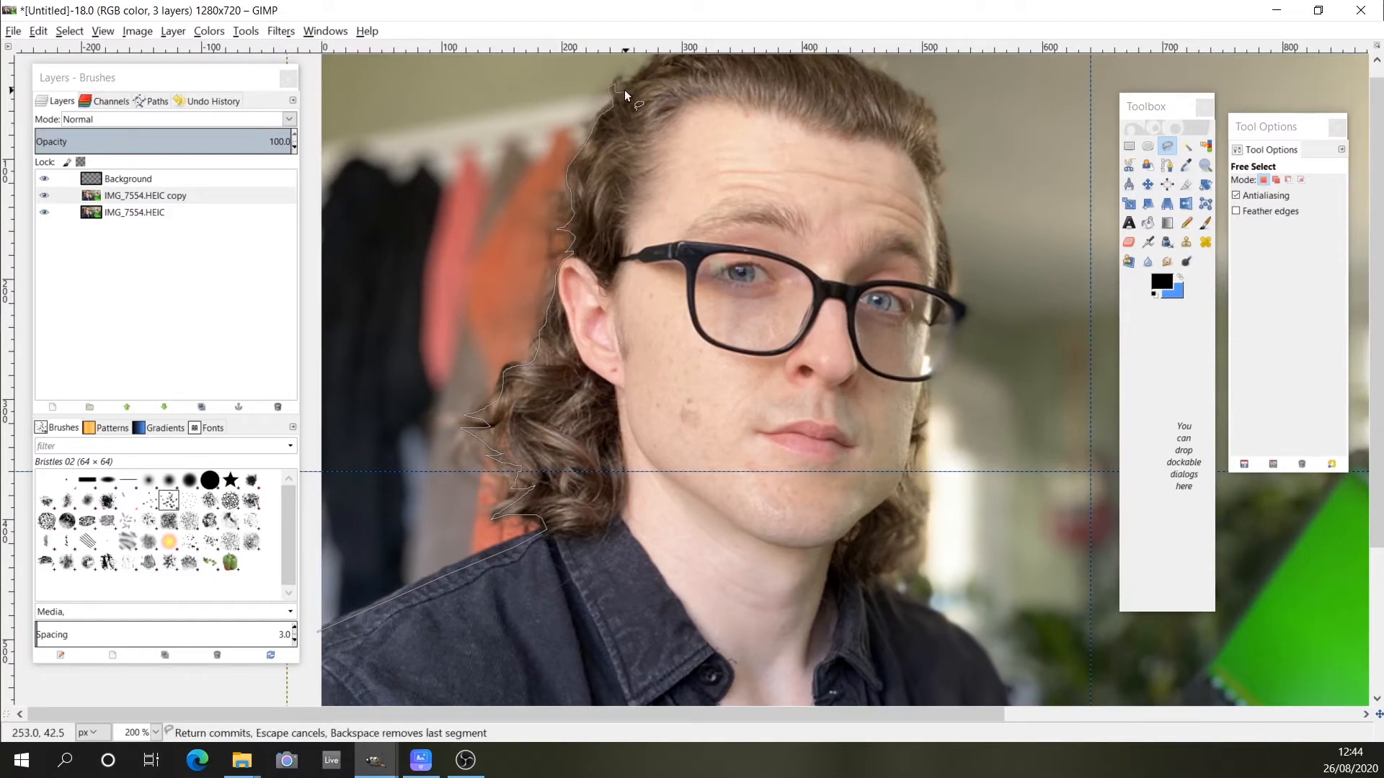
- Trace the outline over the top of the hair, around the glasses and hair, and down to the other shoulder
drag(624, 89, 630, 85)
mouse_move(699, 290)
mouse_down()
mouse_move(474, 493)
mouse_move(449, 384)
mouse_up()
mouse_move(378, 180)
mouse_down()
mouse_move(444, 134)
mouse_move(689, 270)
mouse_move(700, 397)
mouse_move(677, 476)
mouse_up()
scroll(668, 525, down, 5)
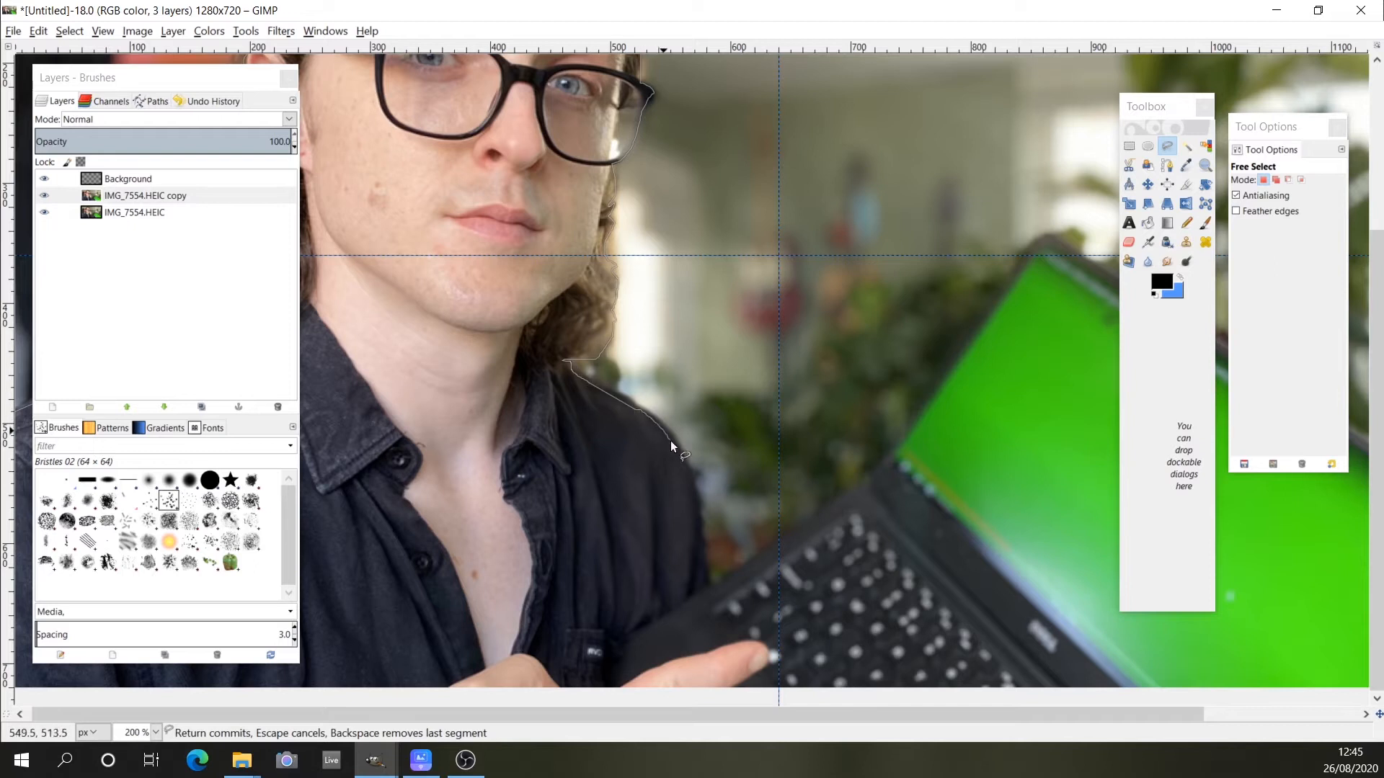
- Extend the outline from the shoulder along the laptop's edges, past its top corner to its far screen corner
click(865, 489)
click(1045, 233)
drag(1076, 288, 452, 198)
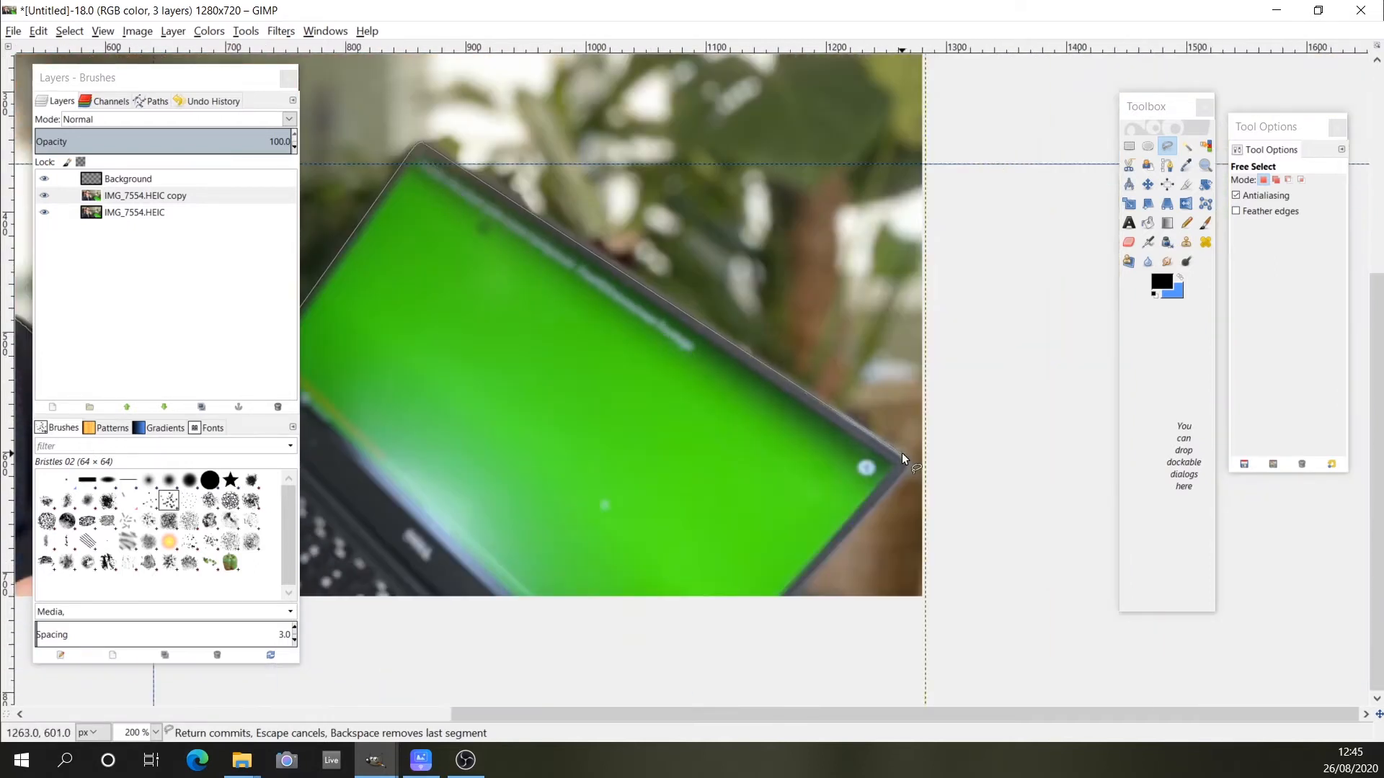
drag(901, 452, 896, 477)
- Run the outline below the canvas's bottom edge and close the selection at its starting point on the shoulder
click(458, 634)
drag(377, 447, 1014, 266)
click(393, 447)
drag(392, 351, 951, 362)
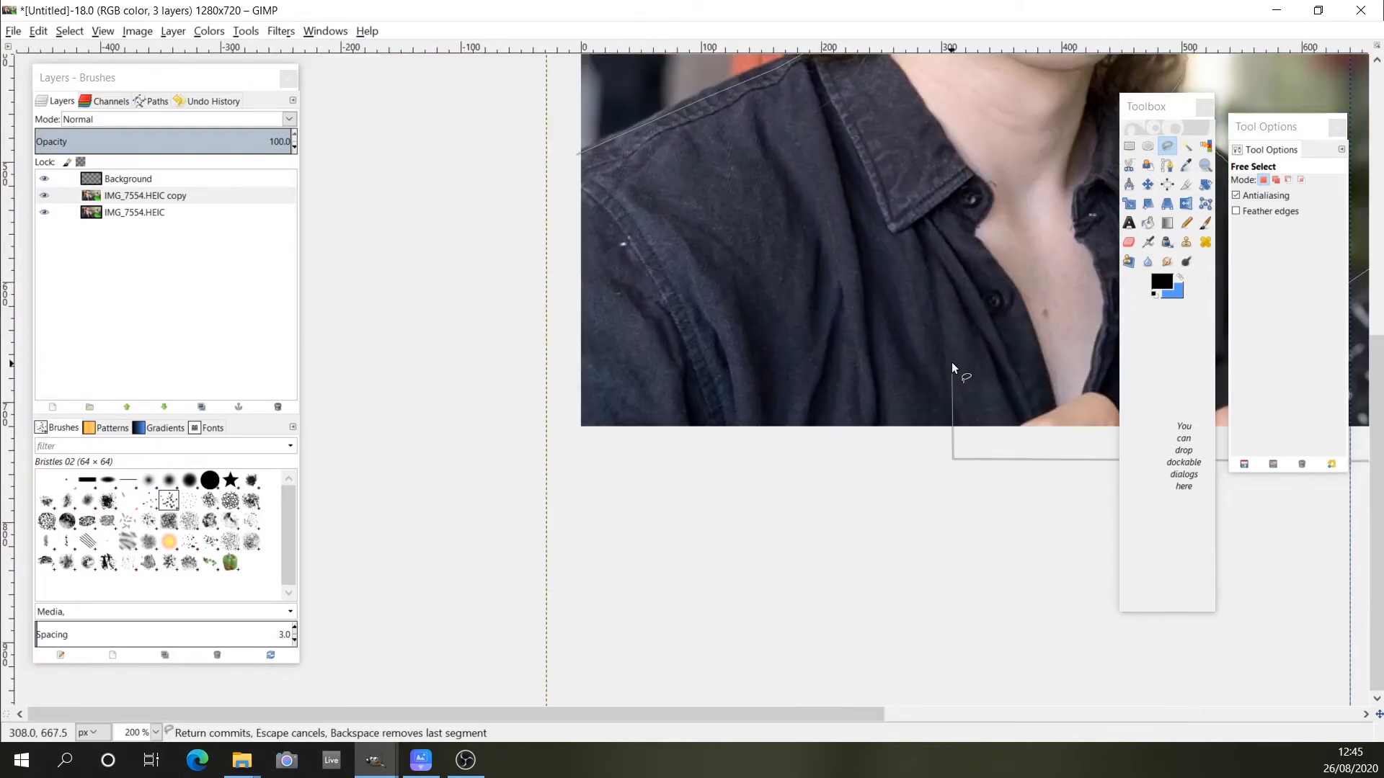
click(576, 153)
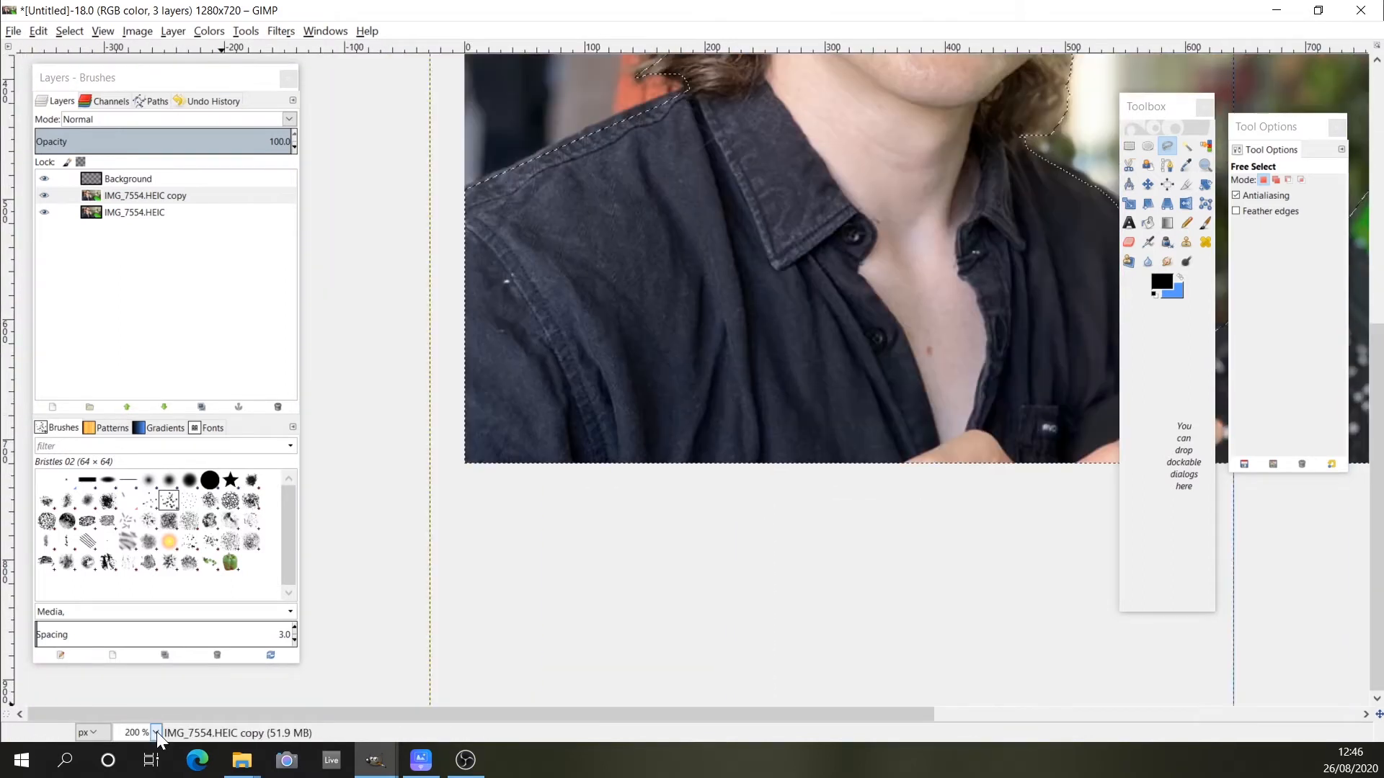
- Return the zoom to 100% and feather the selection by 5 px
click(157, 732)
click(136, 653)
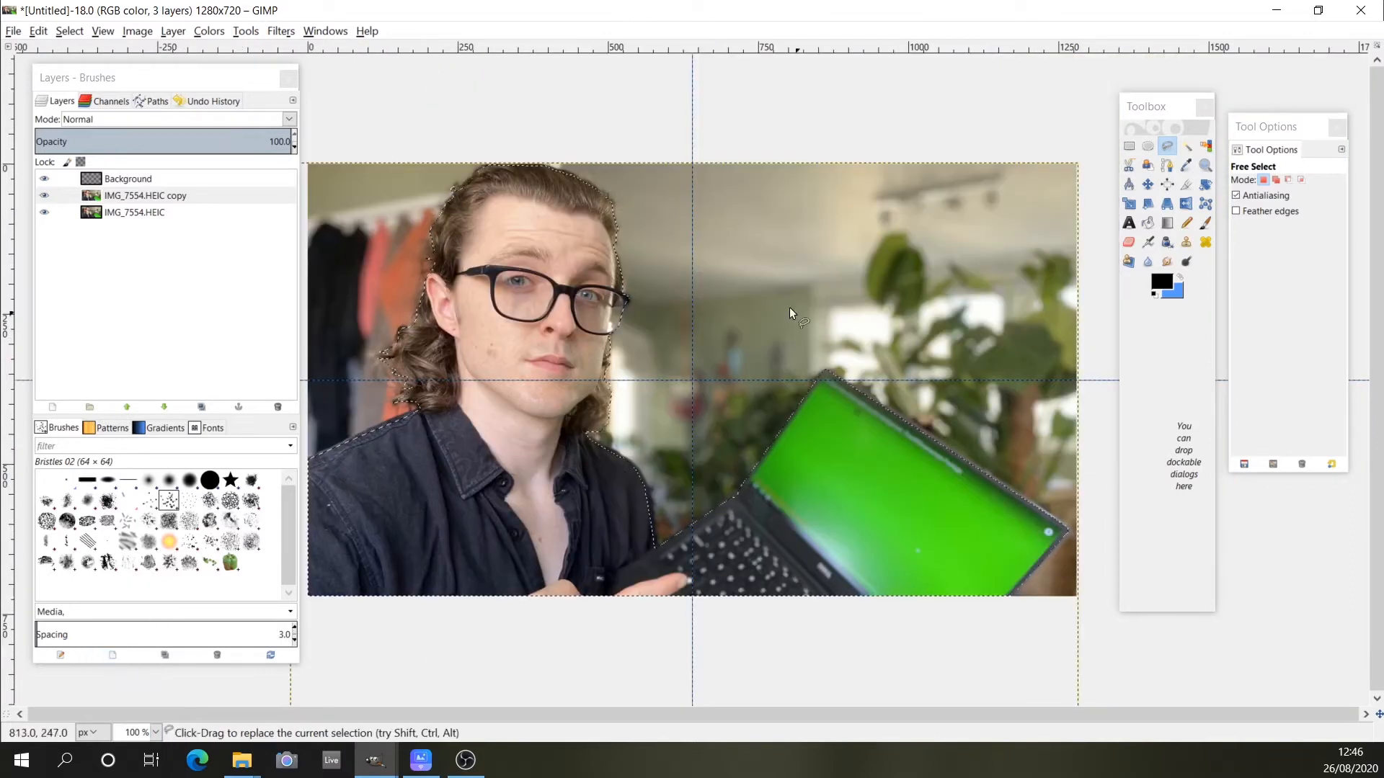
click(69, 31)
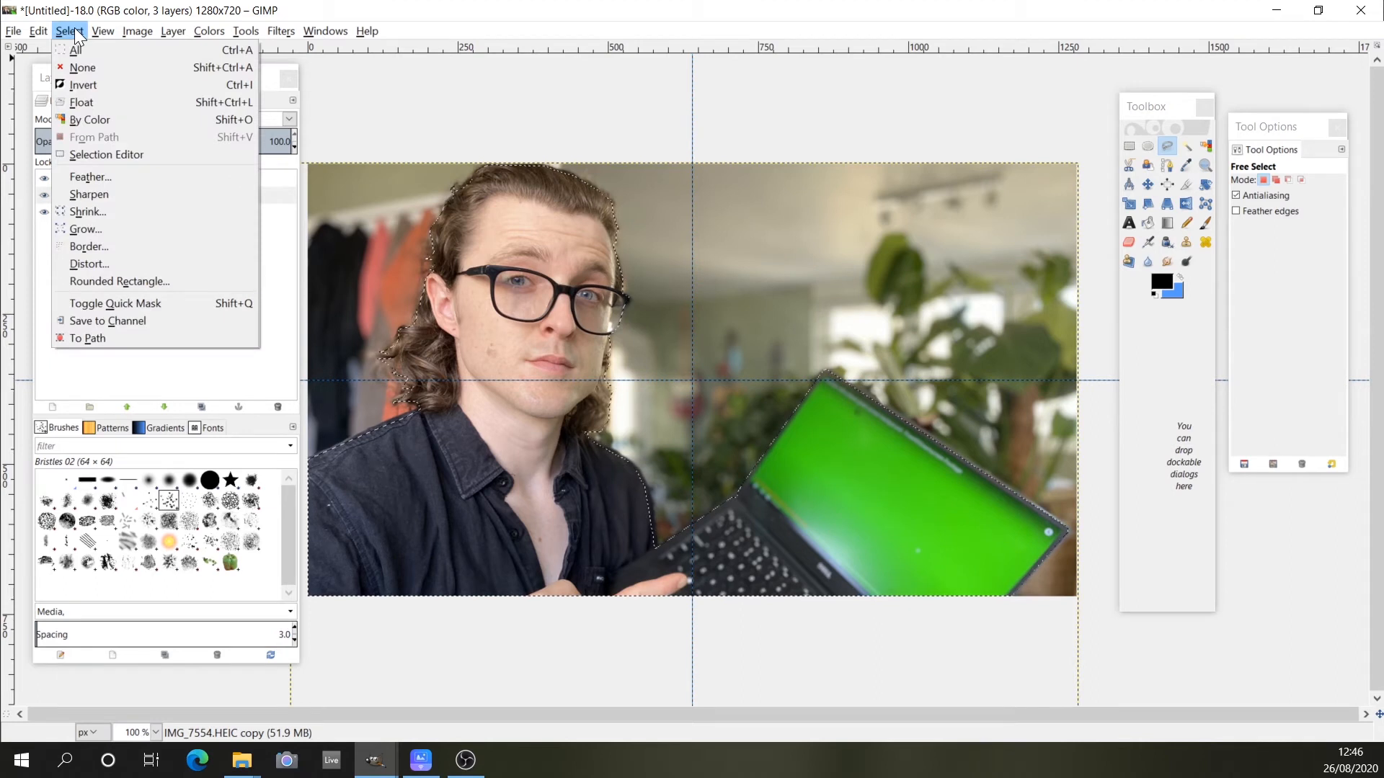
click(102, 177)
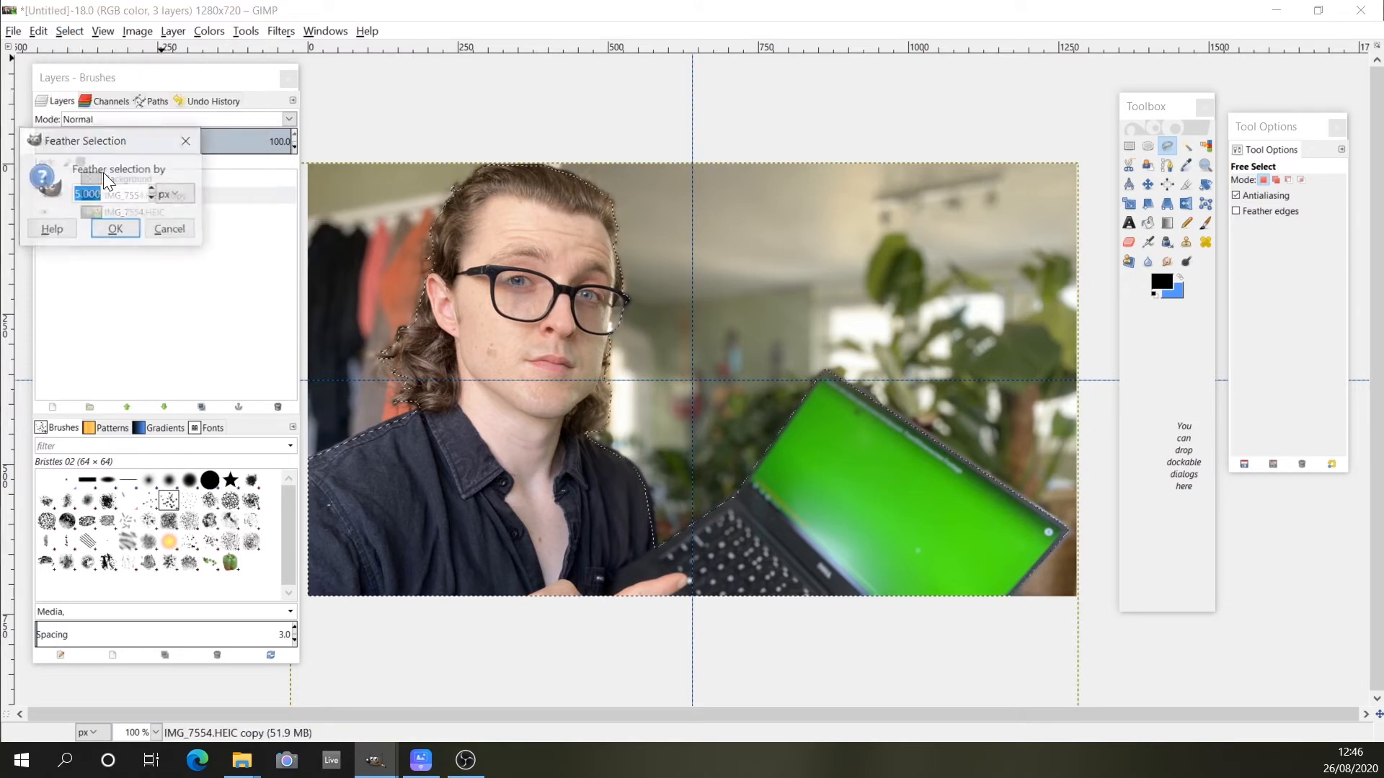
click(114, 230)
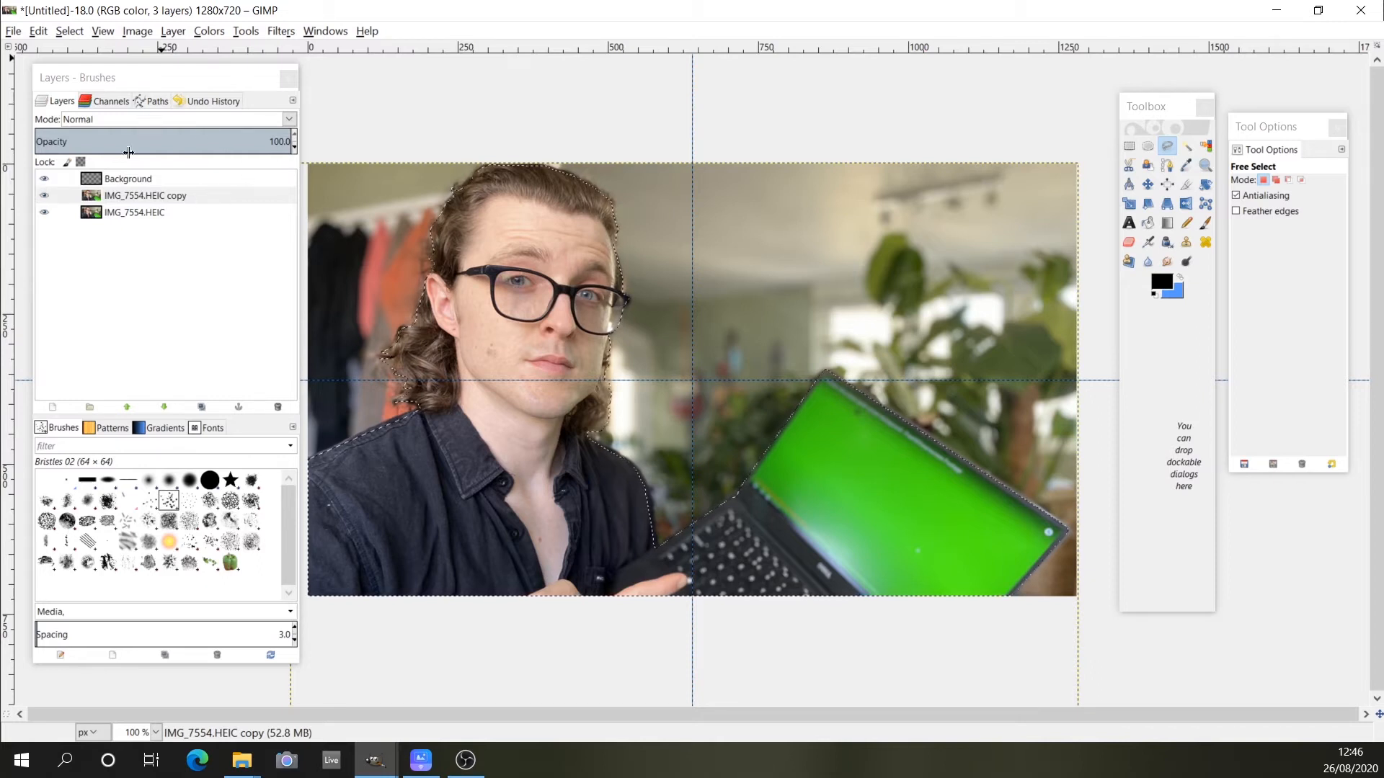
- Invert the selection and delete the background from the IMG_7554.HEIC copy layer
click(69, 30)
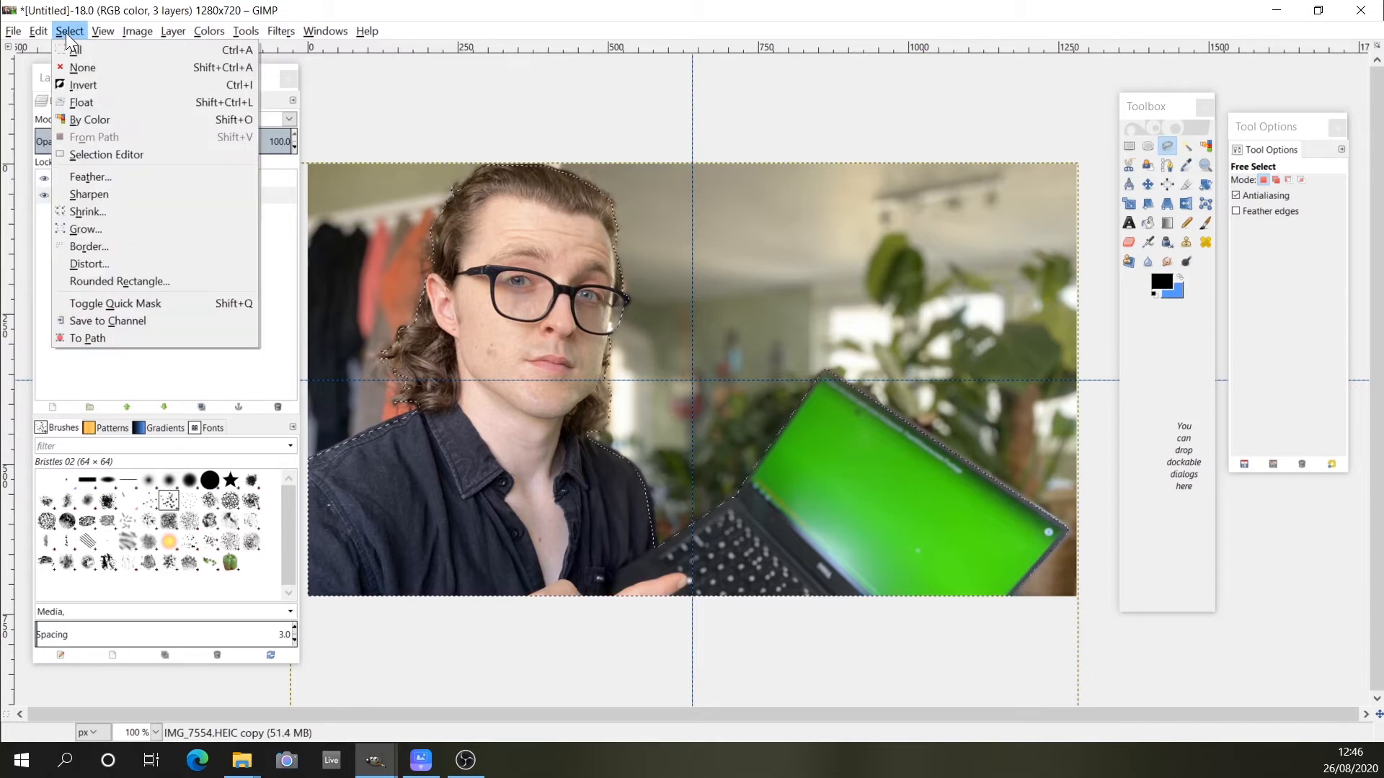
click(89, 91)
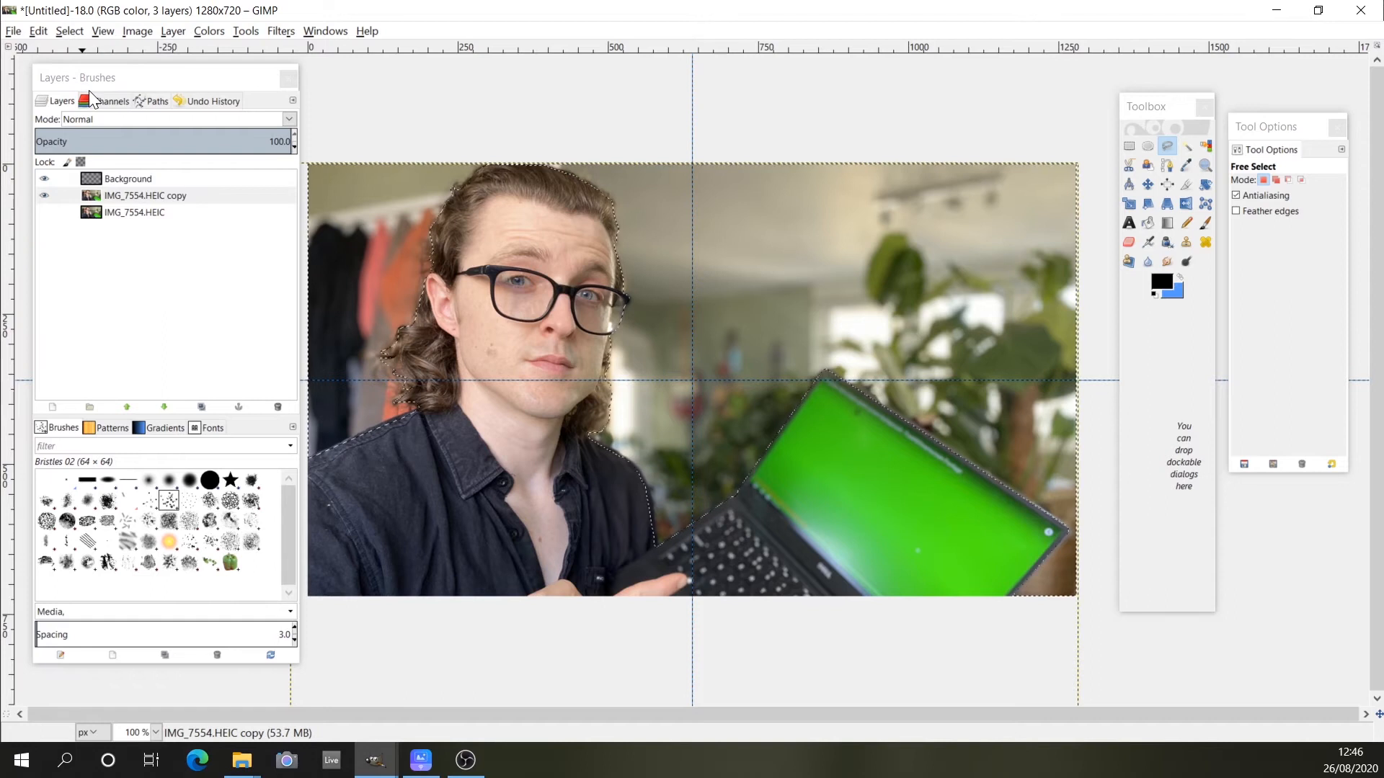
key(Delete)
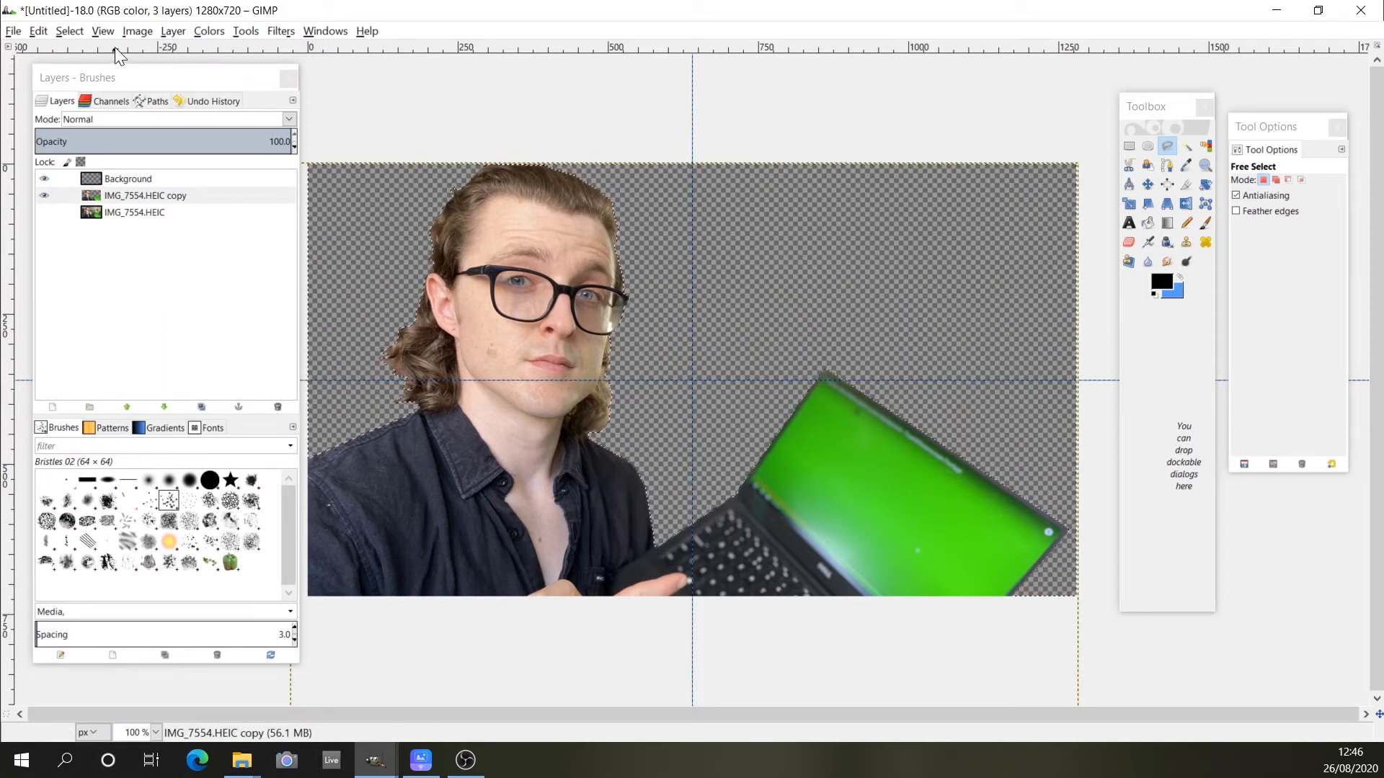
- Toggle the visibility of the original IMG_7554.HEIC layer to compare the cutout with the full photo
click(39, 31)
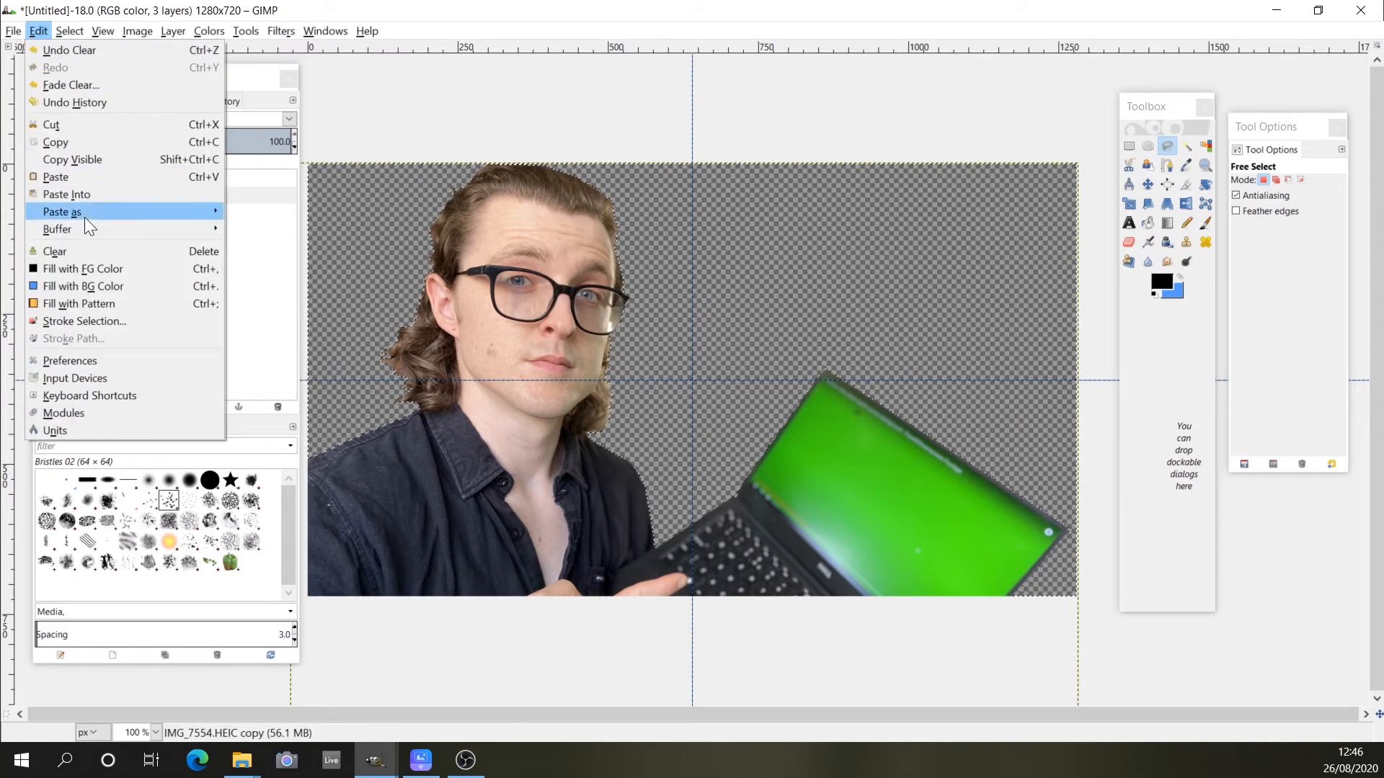
click(279, 245)
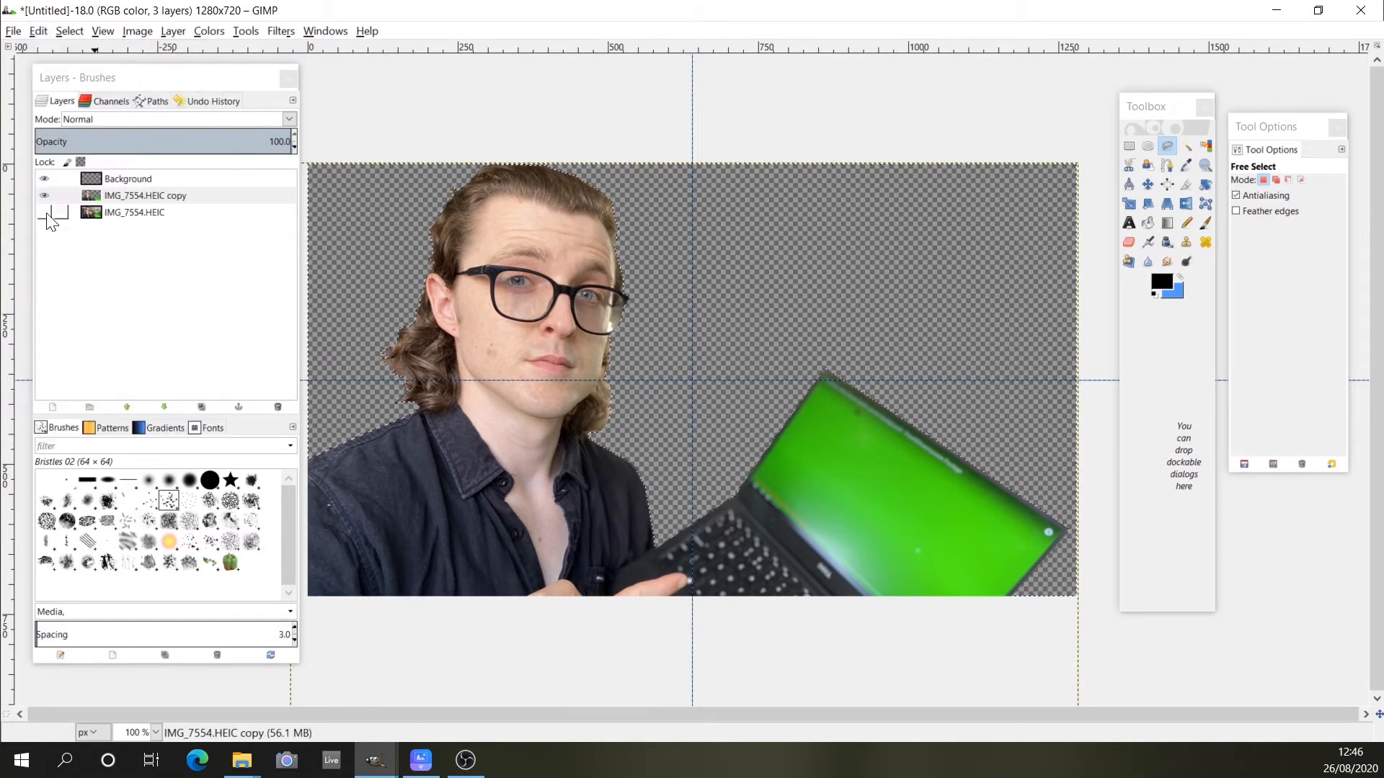
click(44, 212)
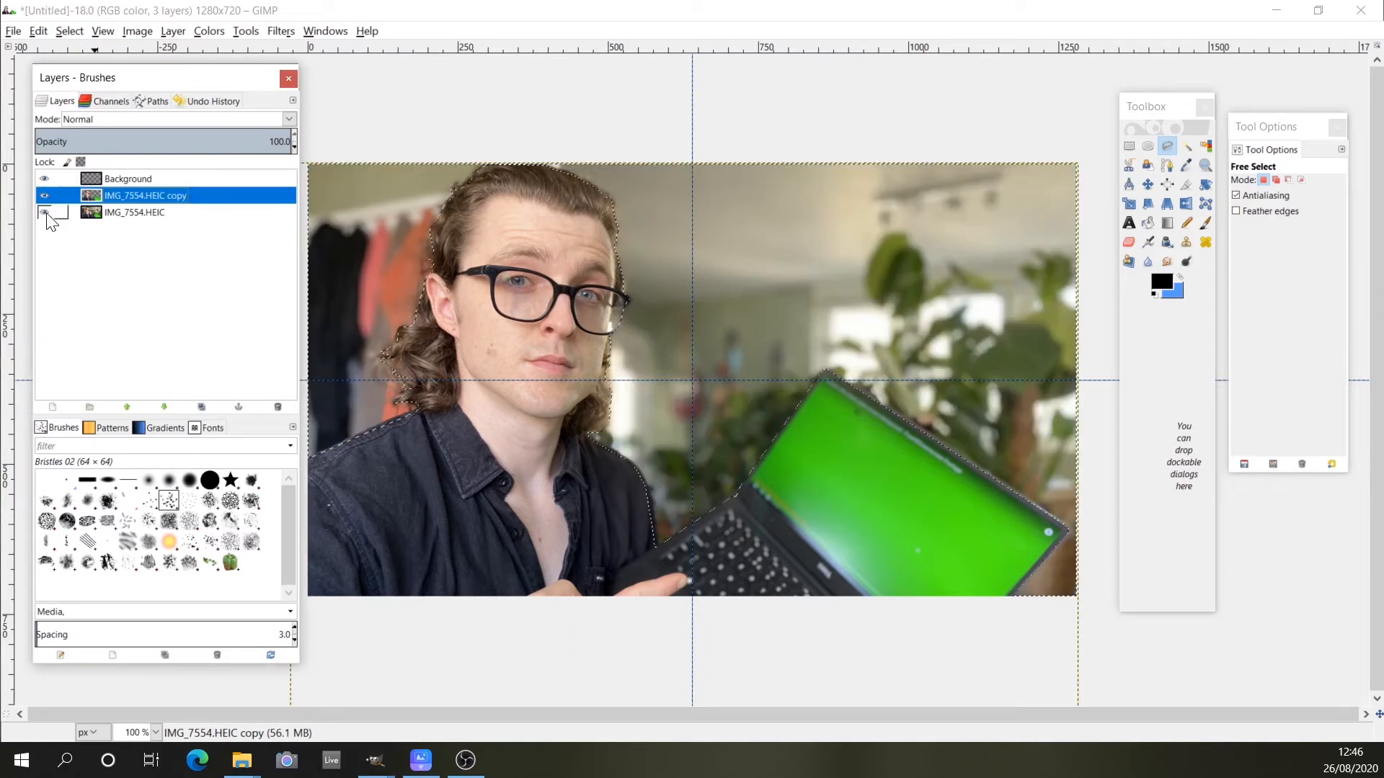
click(45, 213)
click(45, 212)
click(45, 213)
click(45, 213)
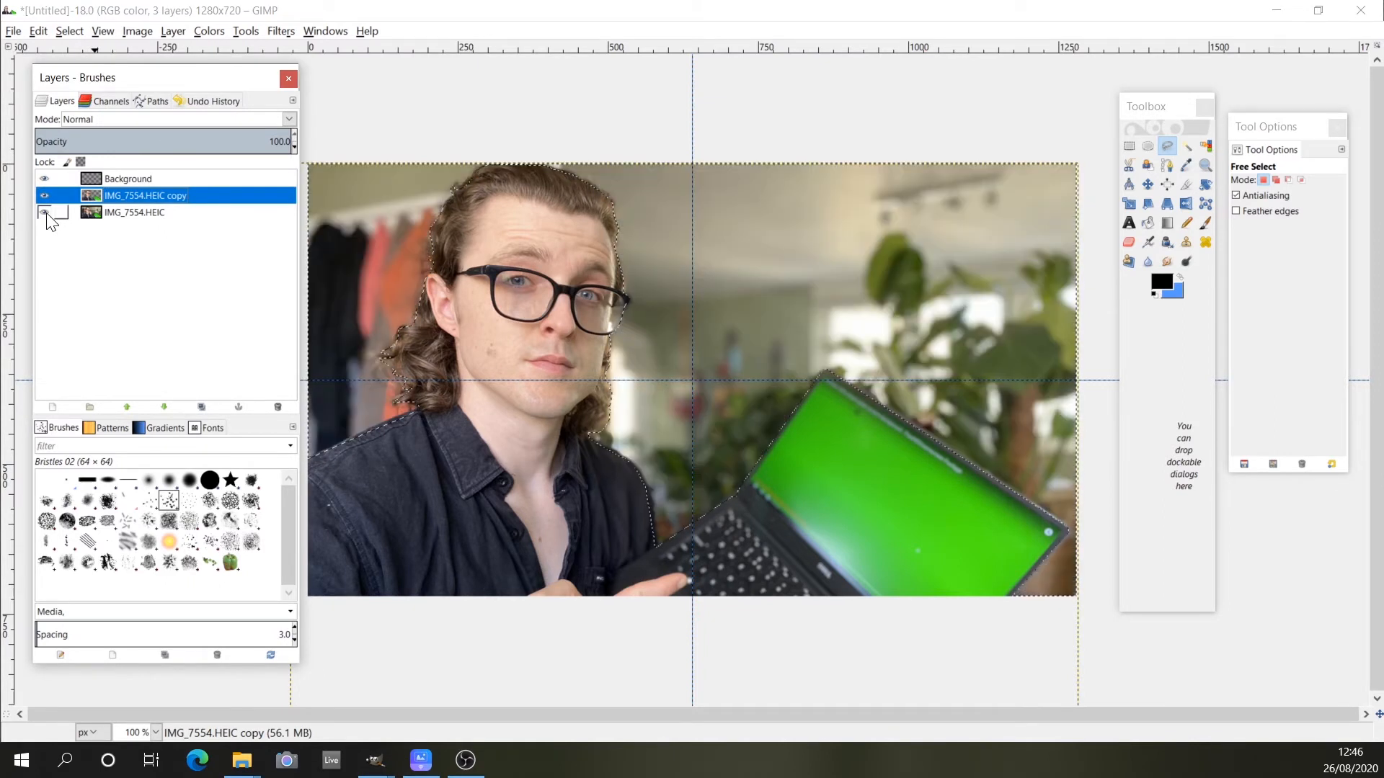
click(44, 213)
click(45, 212)
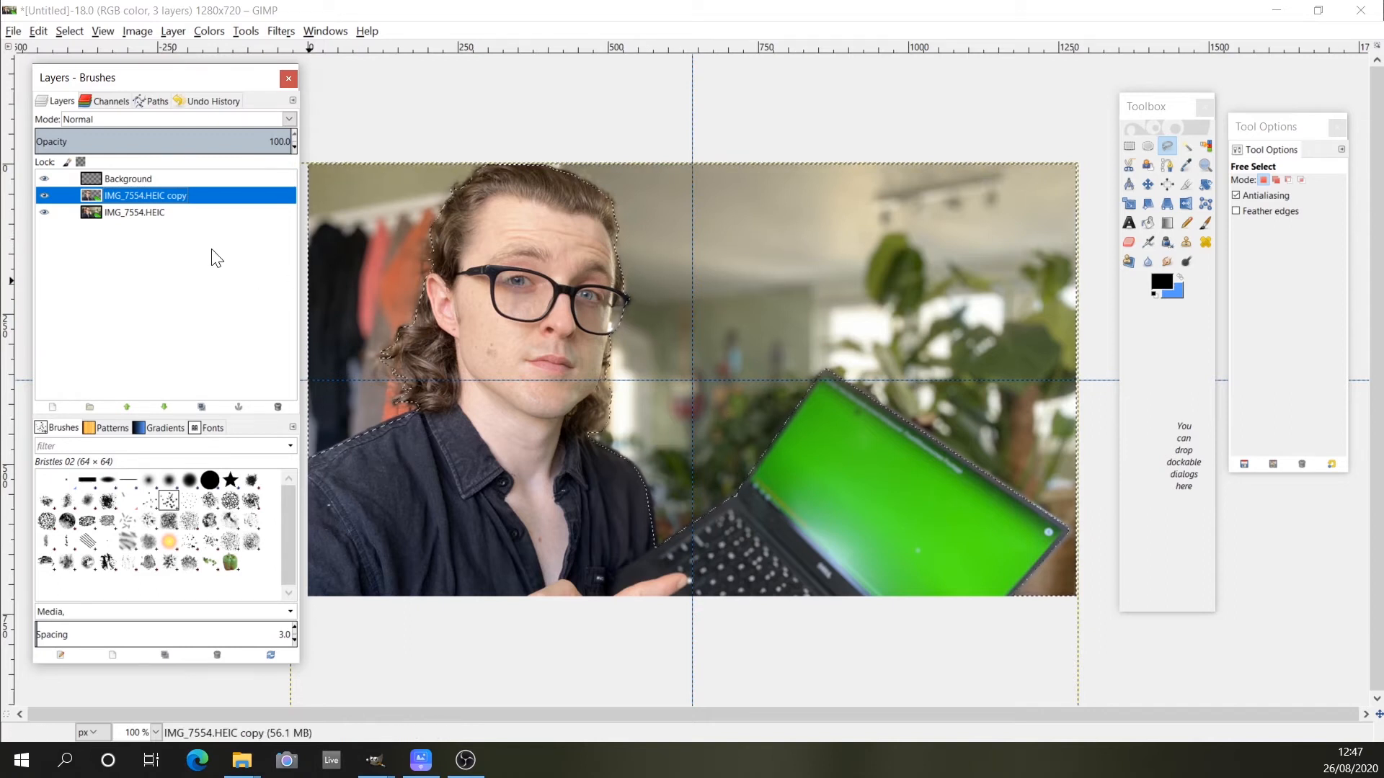
- Make the original IMG_7554.HEIC layer active and clear the selection
click(124, 215)
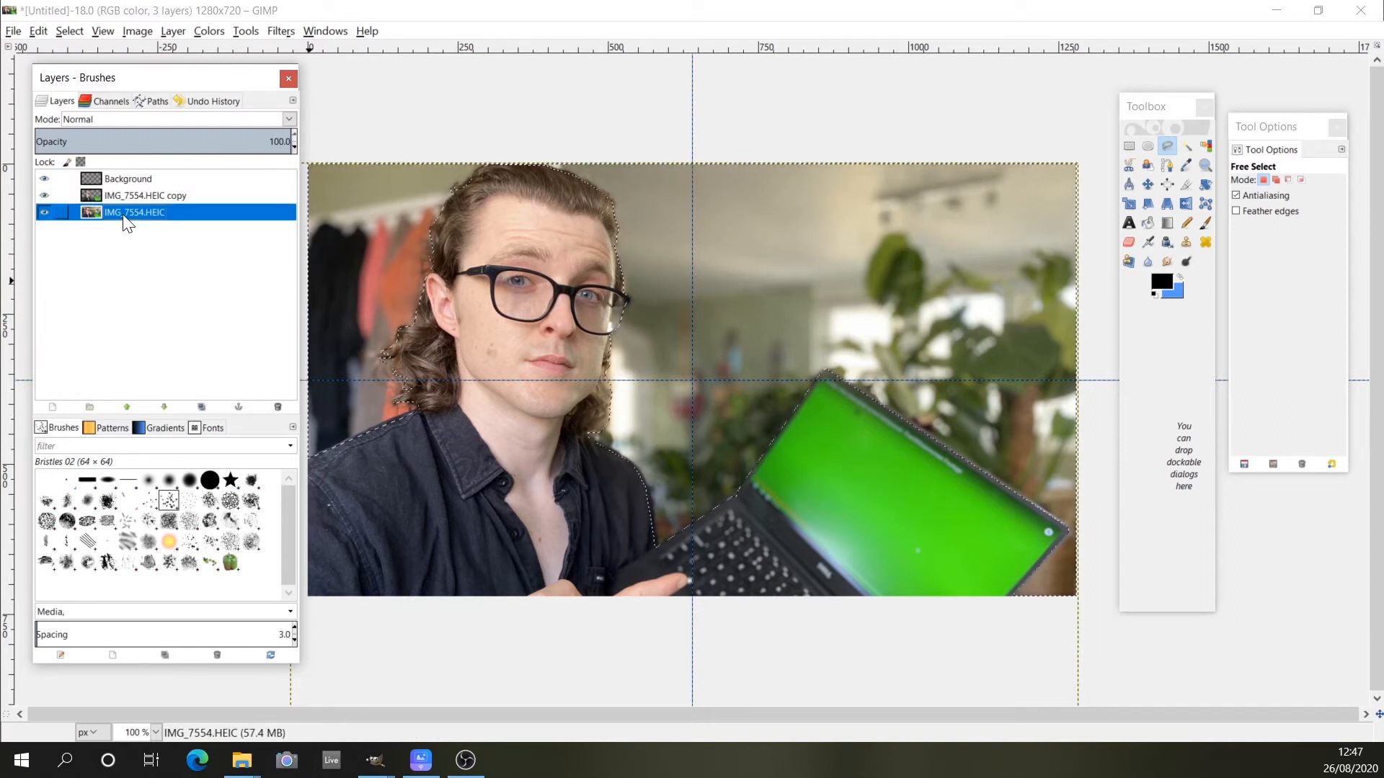
click(280, 32)
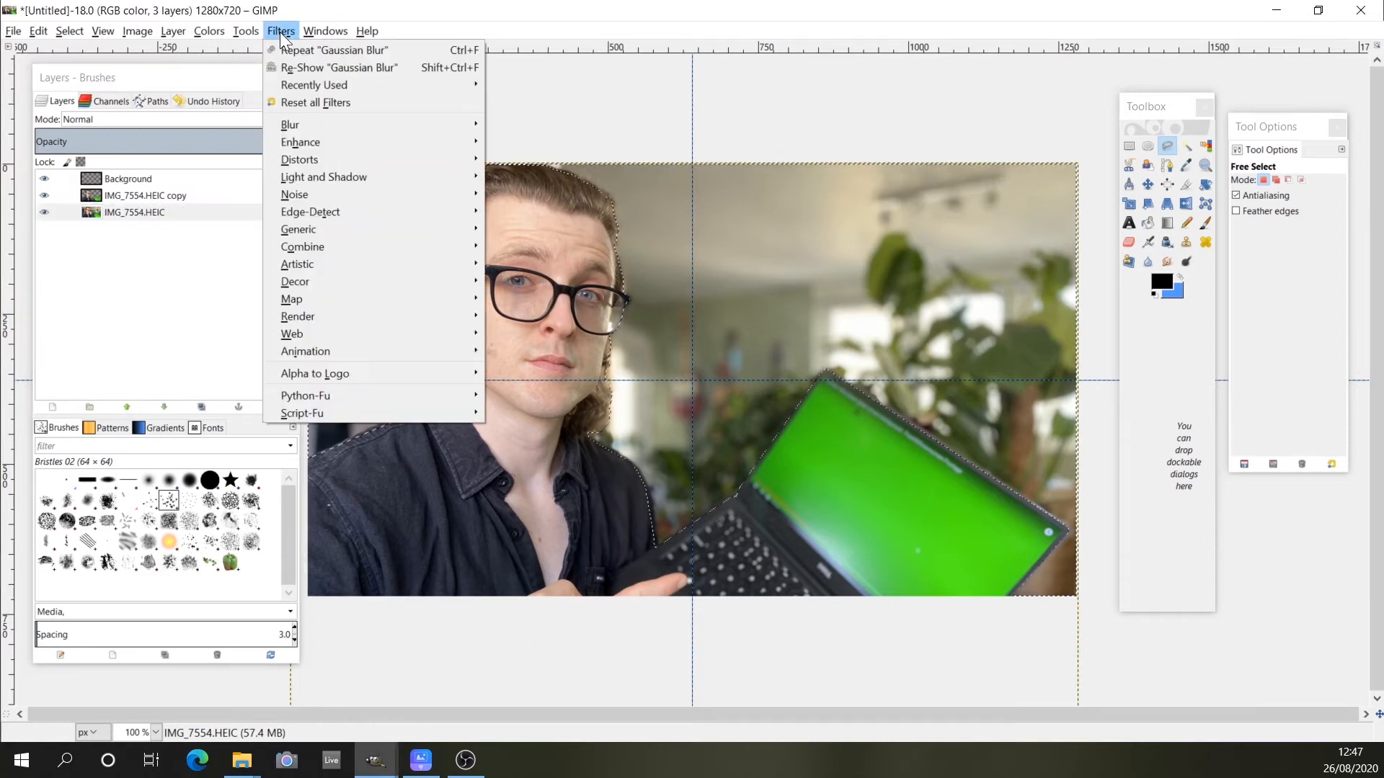
mouse_move(287, 131)
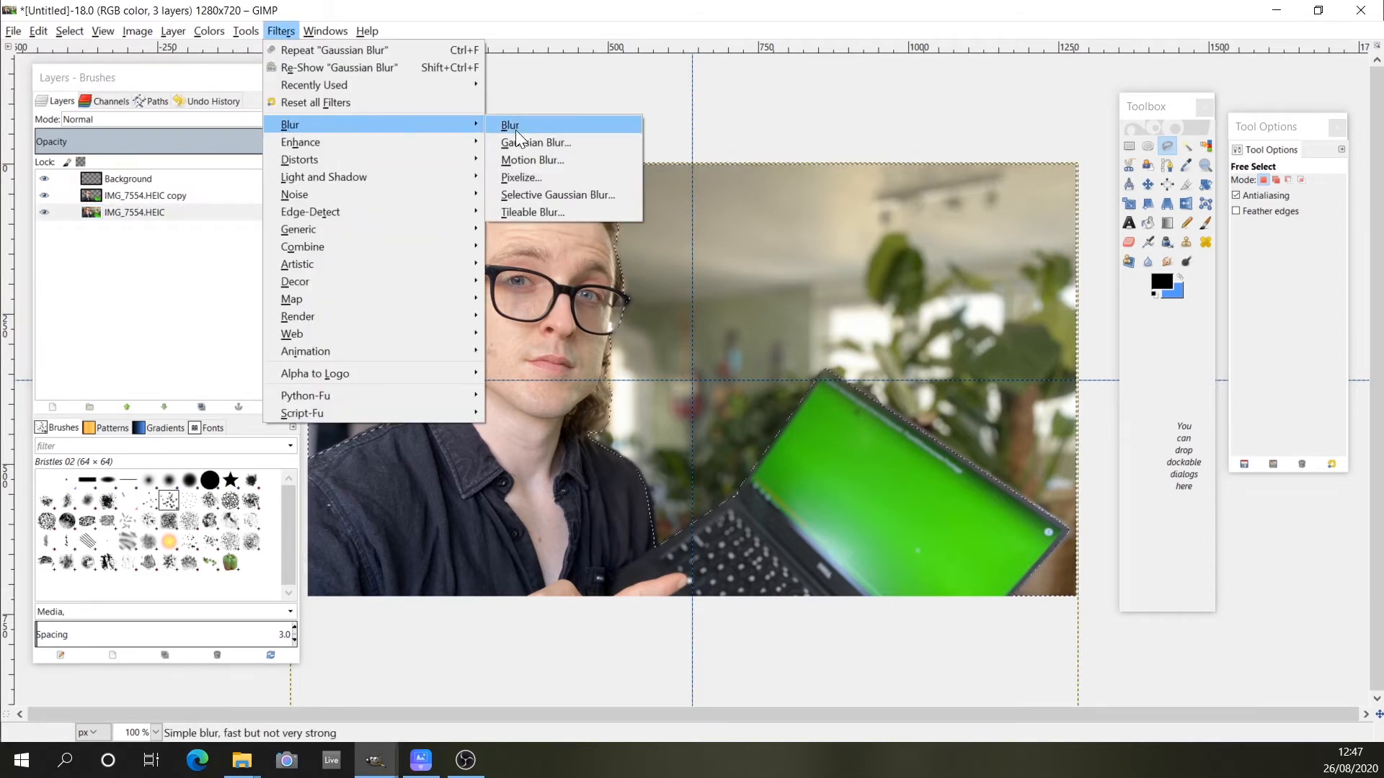
click(162, 286)
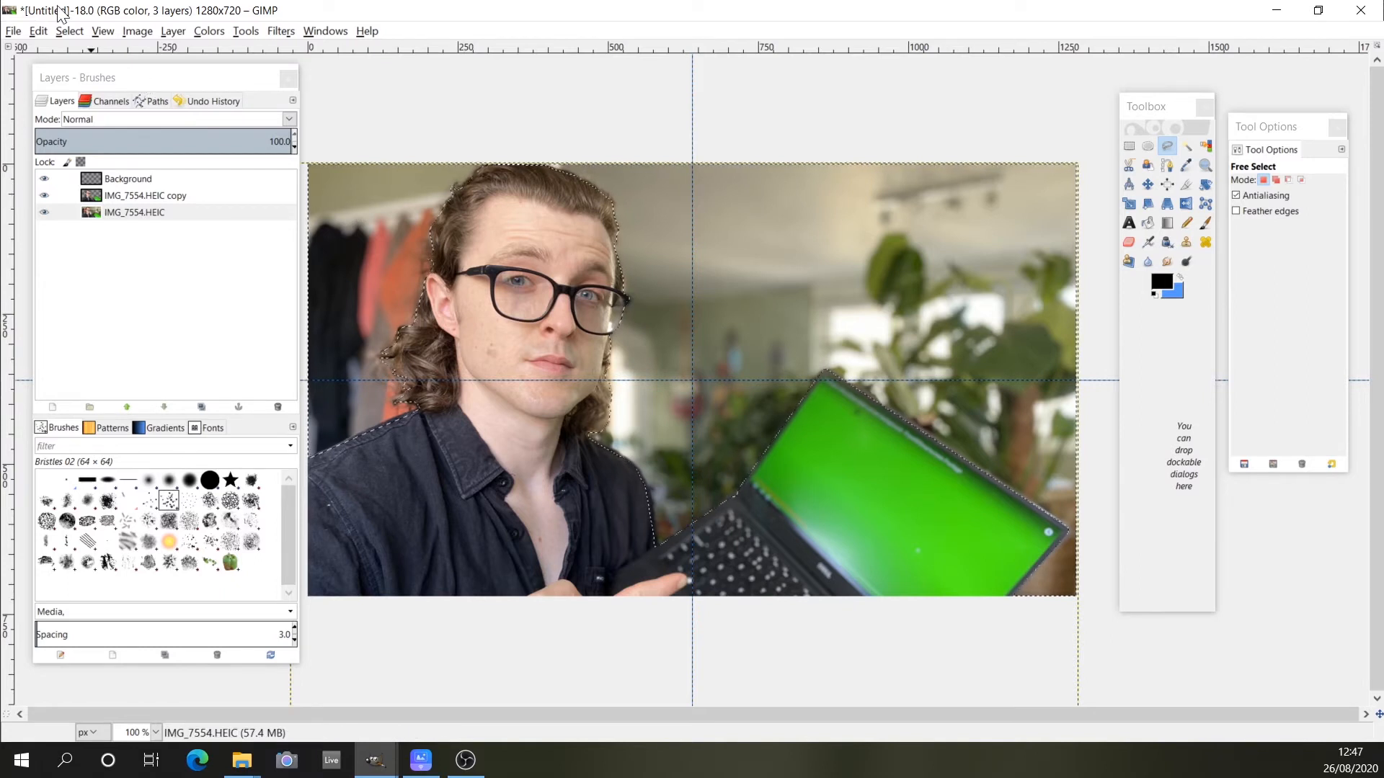
click(75, 31)
click(74, 42)
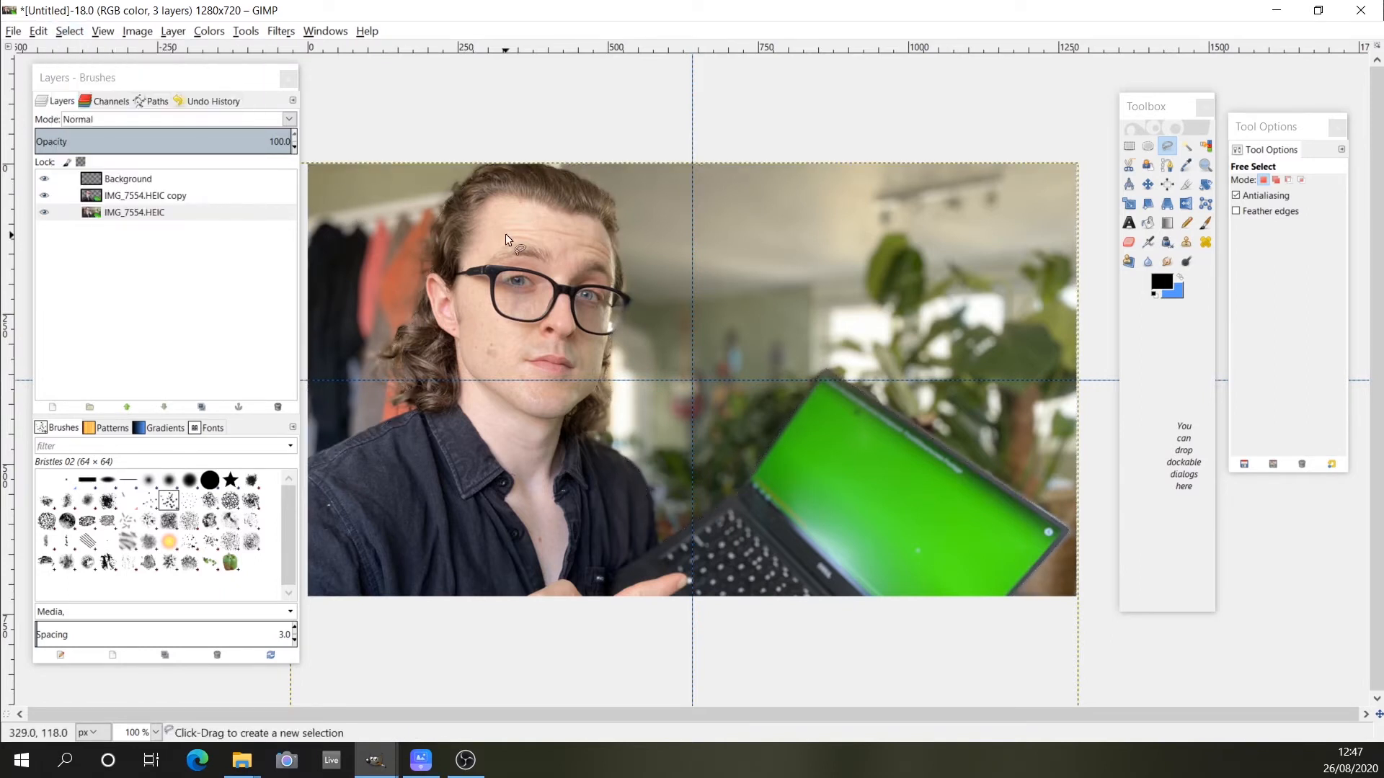
- Hide the IMG_7554.HEIC layer and try the Smudge tool on the outer edge of the curls
click(44, 213)
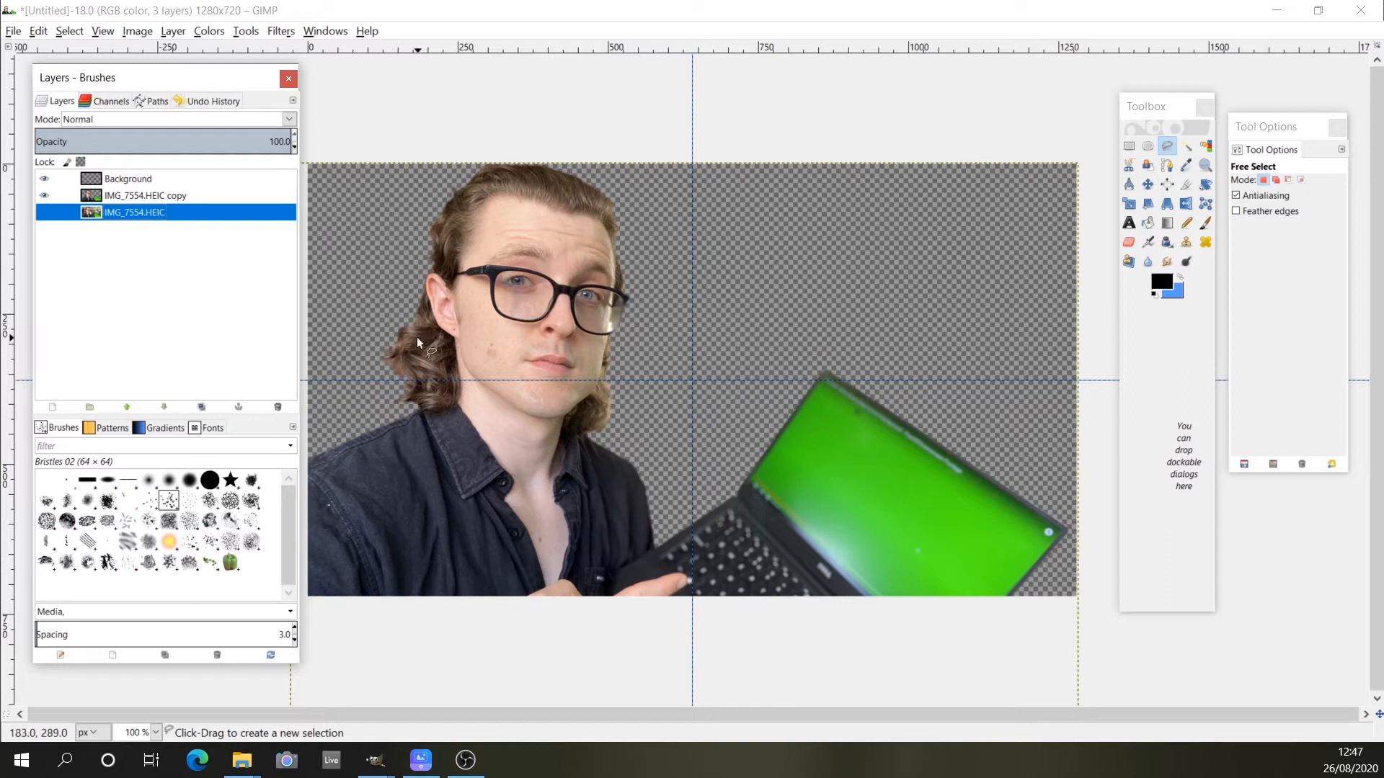
click(1166, 262)
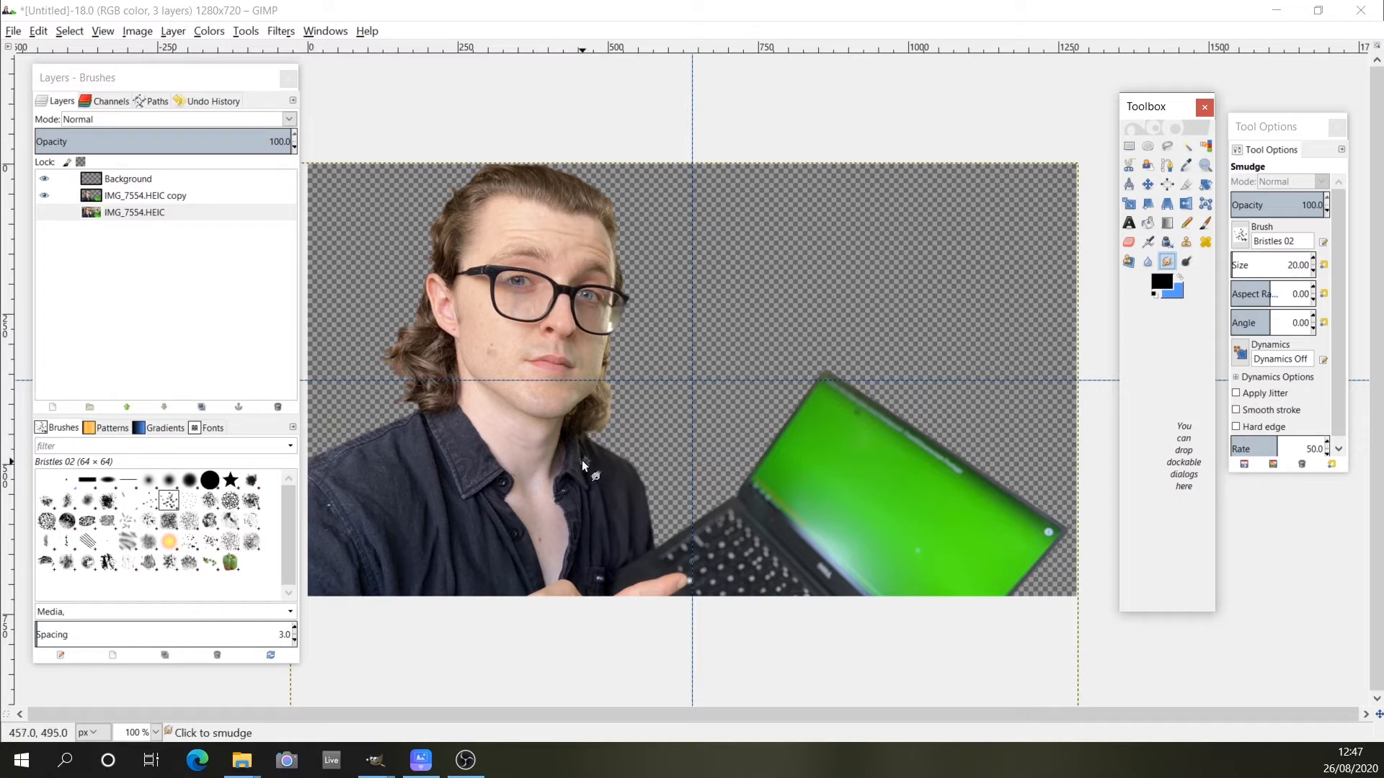
click(399, 396)
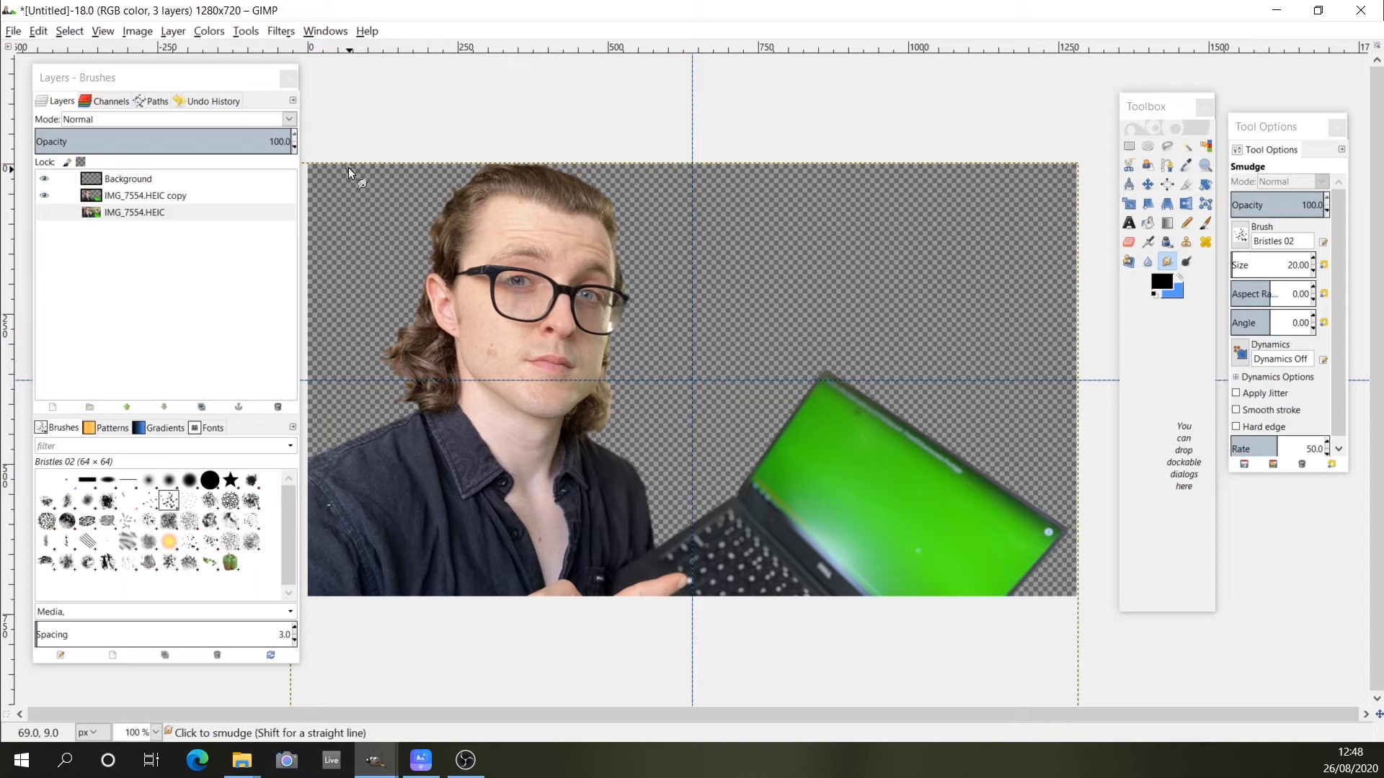
- Select the opaque area of the IMG_7554.HEIC copy layer from its alpha channel and grow the selection
click(130, 196)
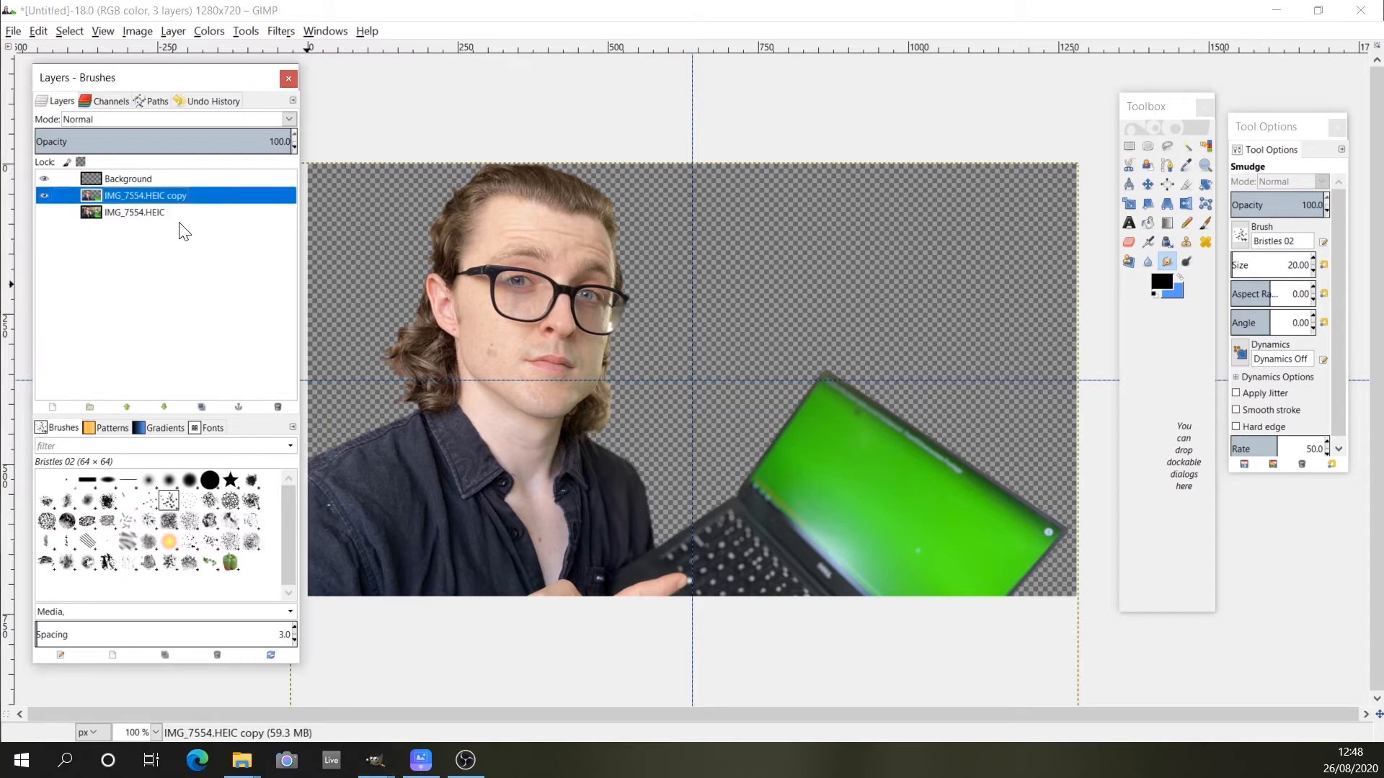
right_click(132, 191)
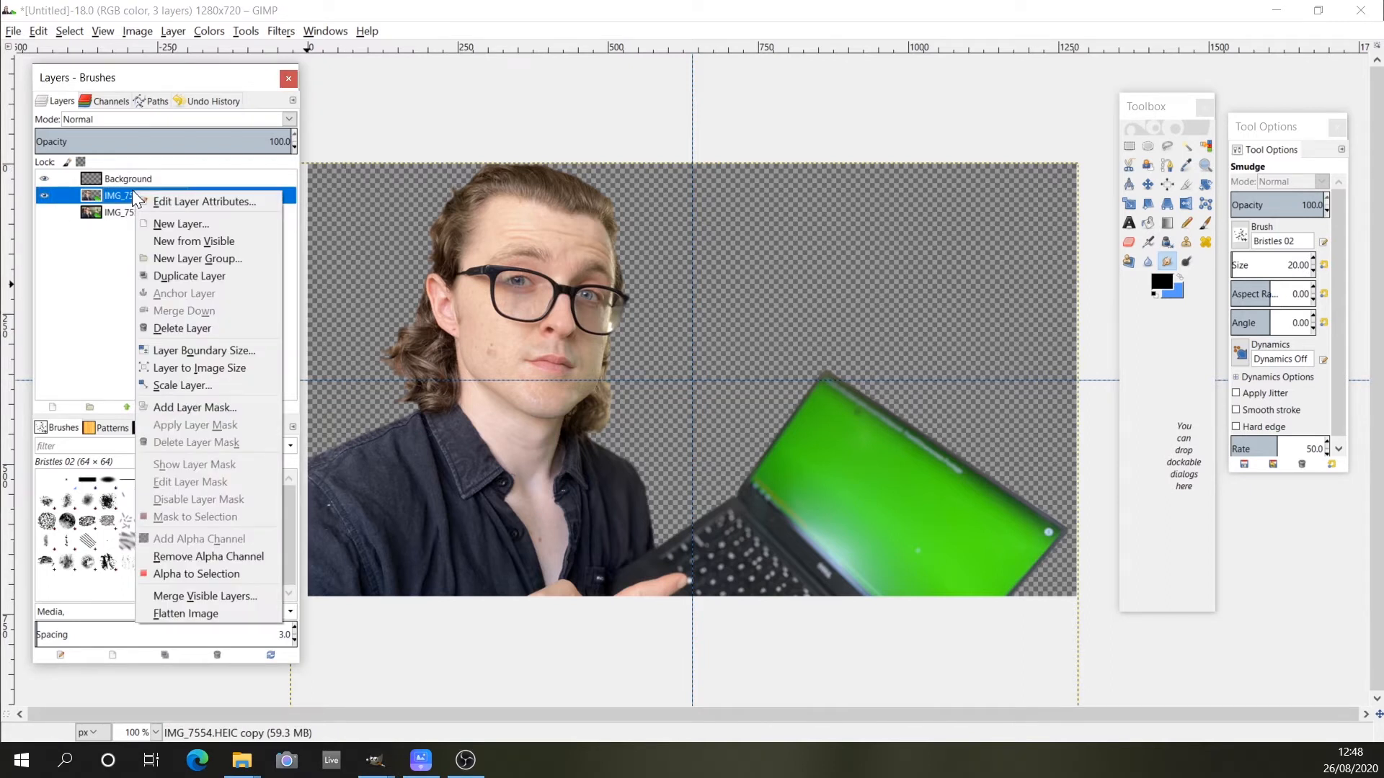
click(181, 573)
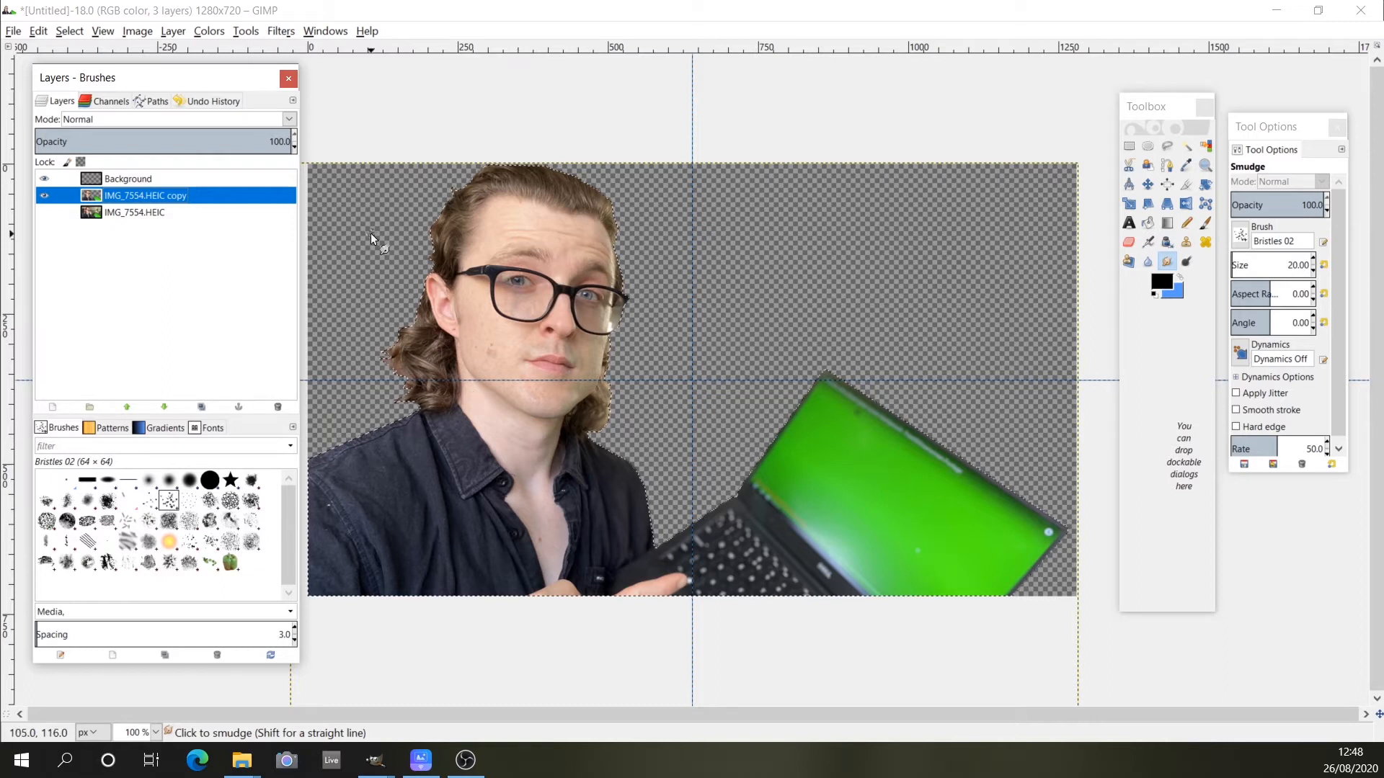
click(76, 35)
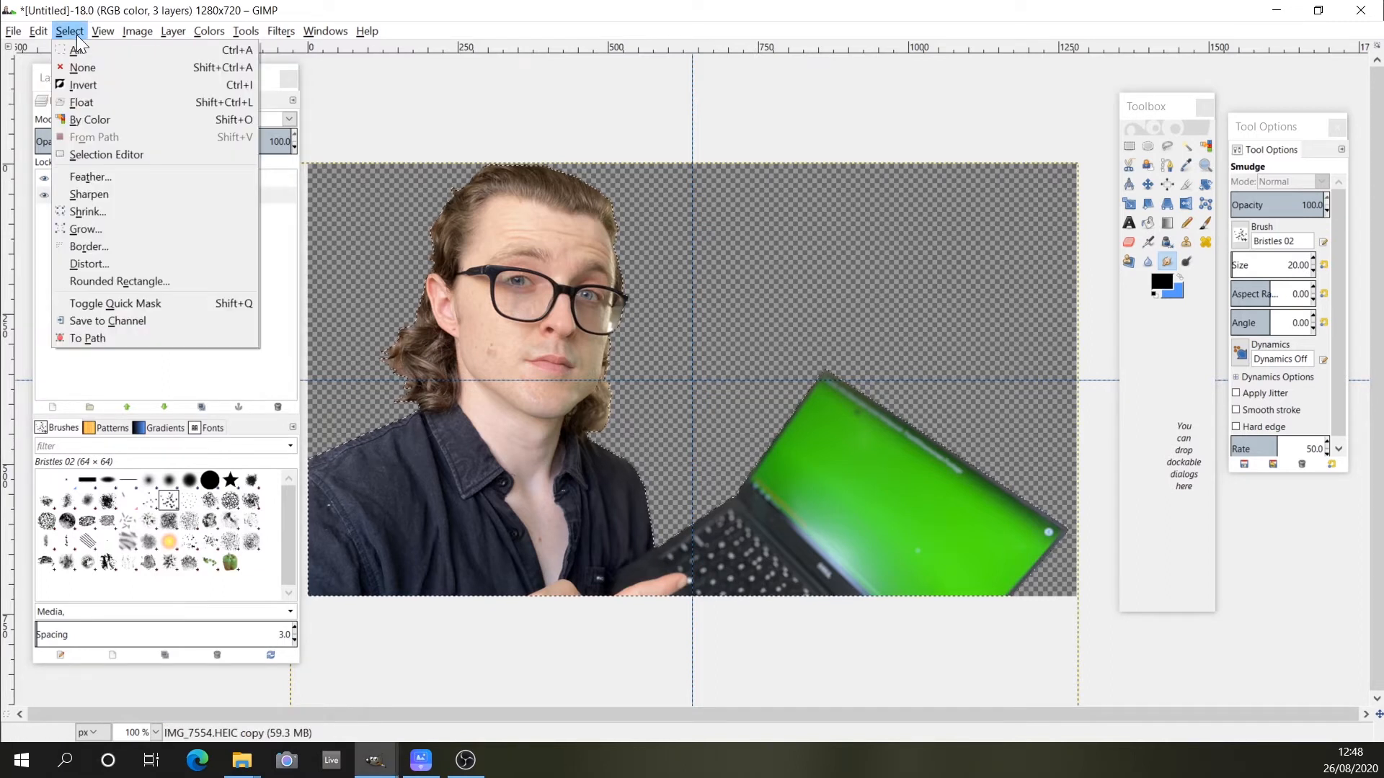
click(86, 229)
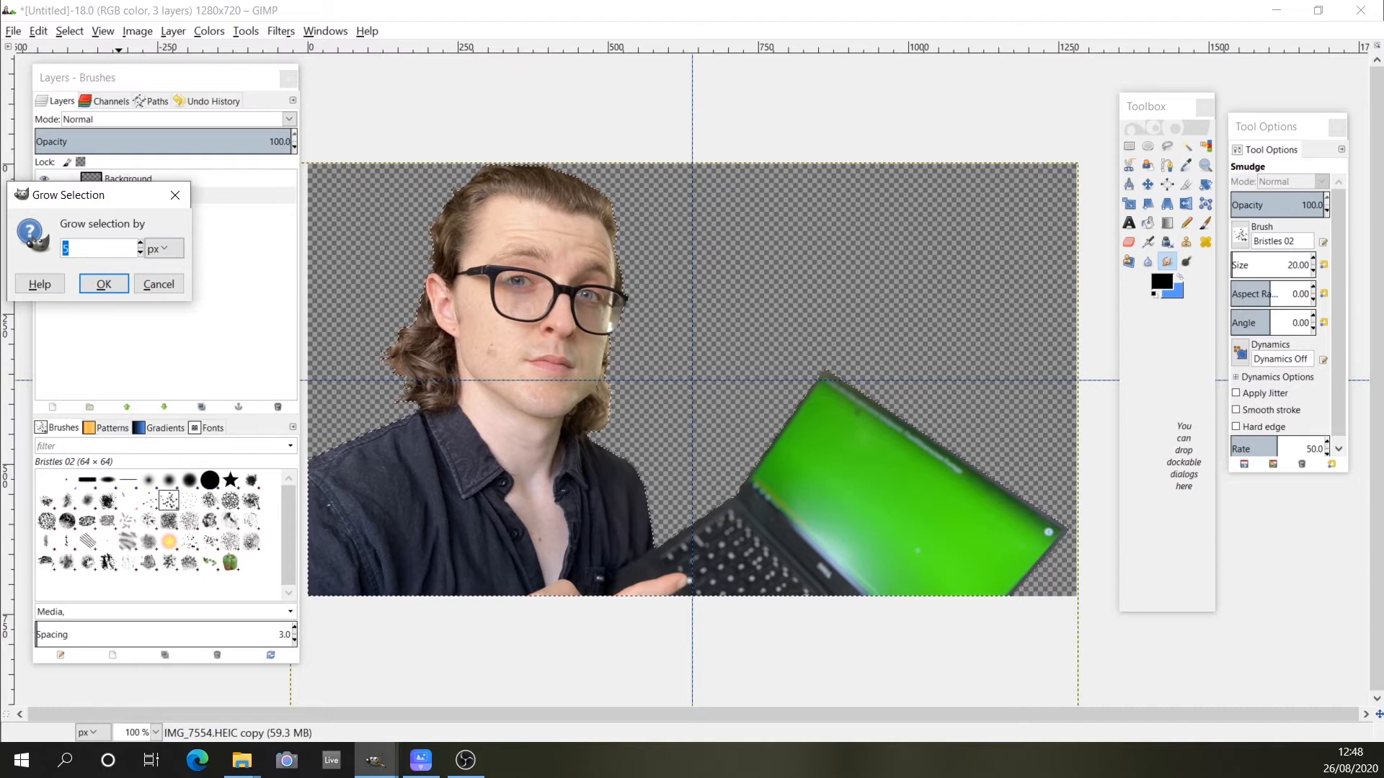
key(Return)
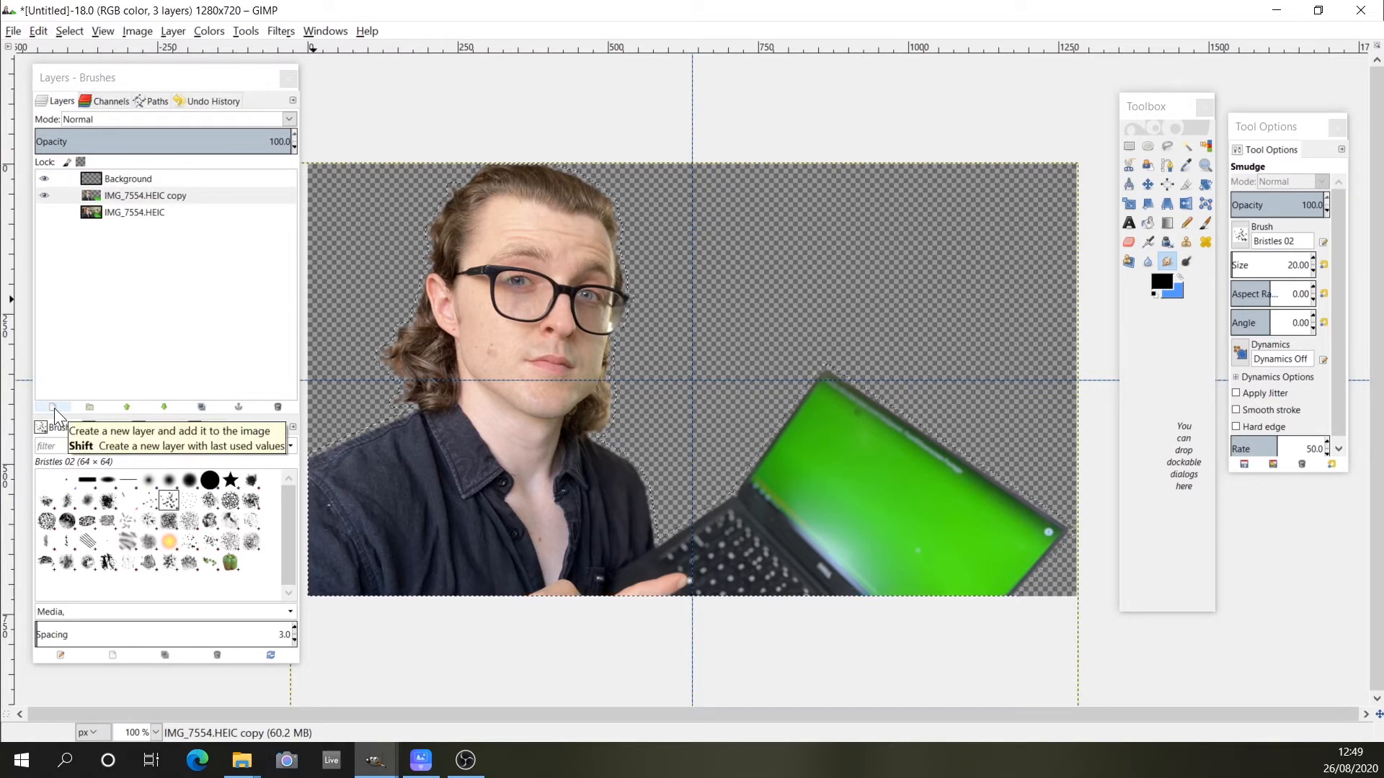
- Add a new transparent 1280 × 720 layer above the cutout and set the foreground color to white
click(54, 408)
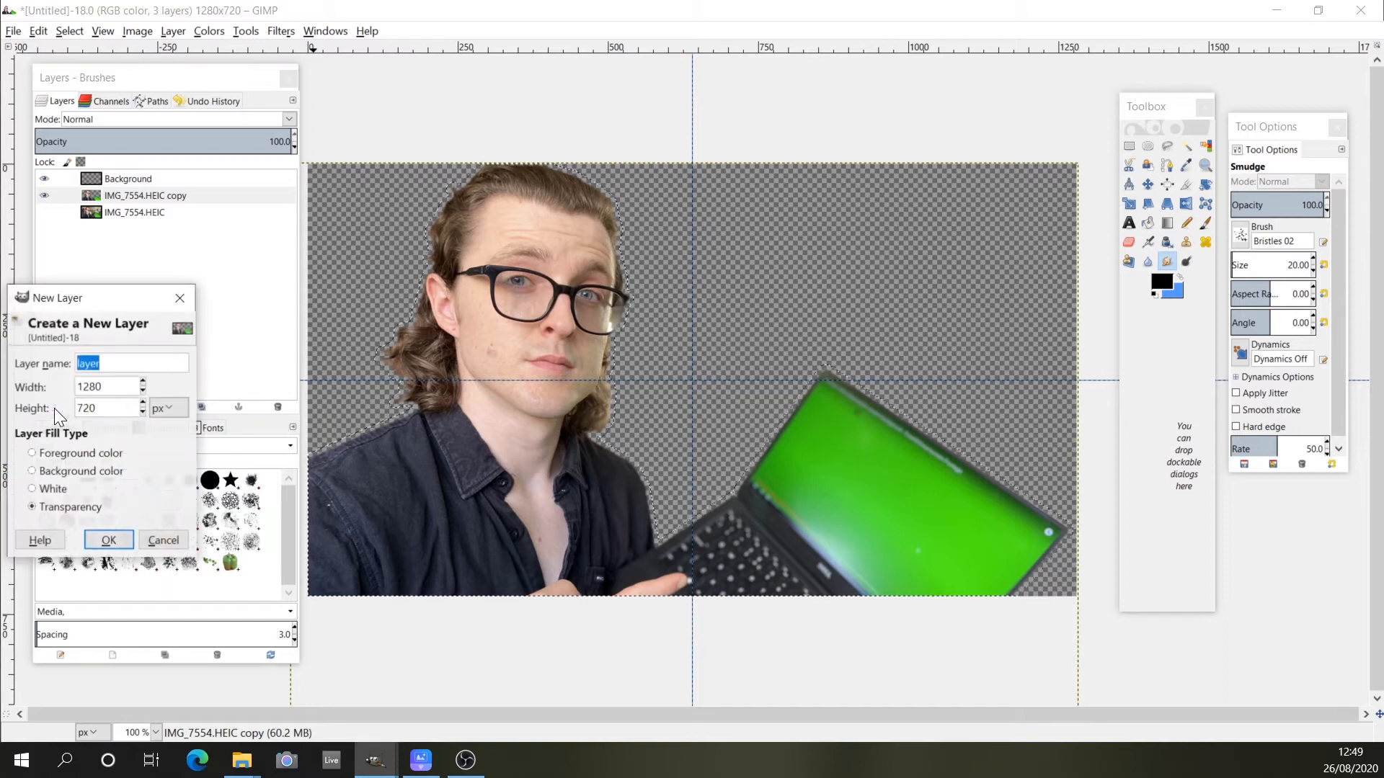
click(108, 541)
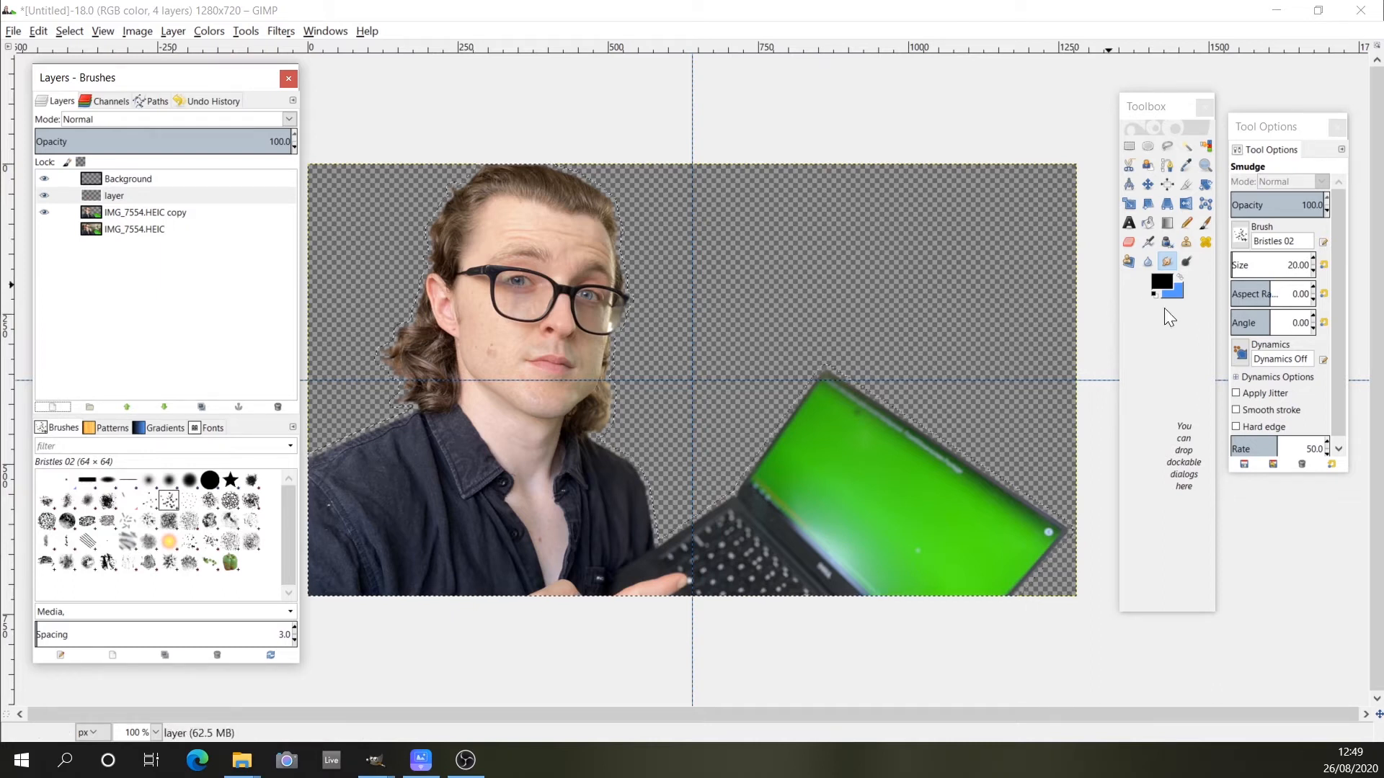
click(1161, 284)
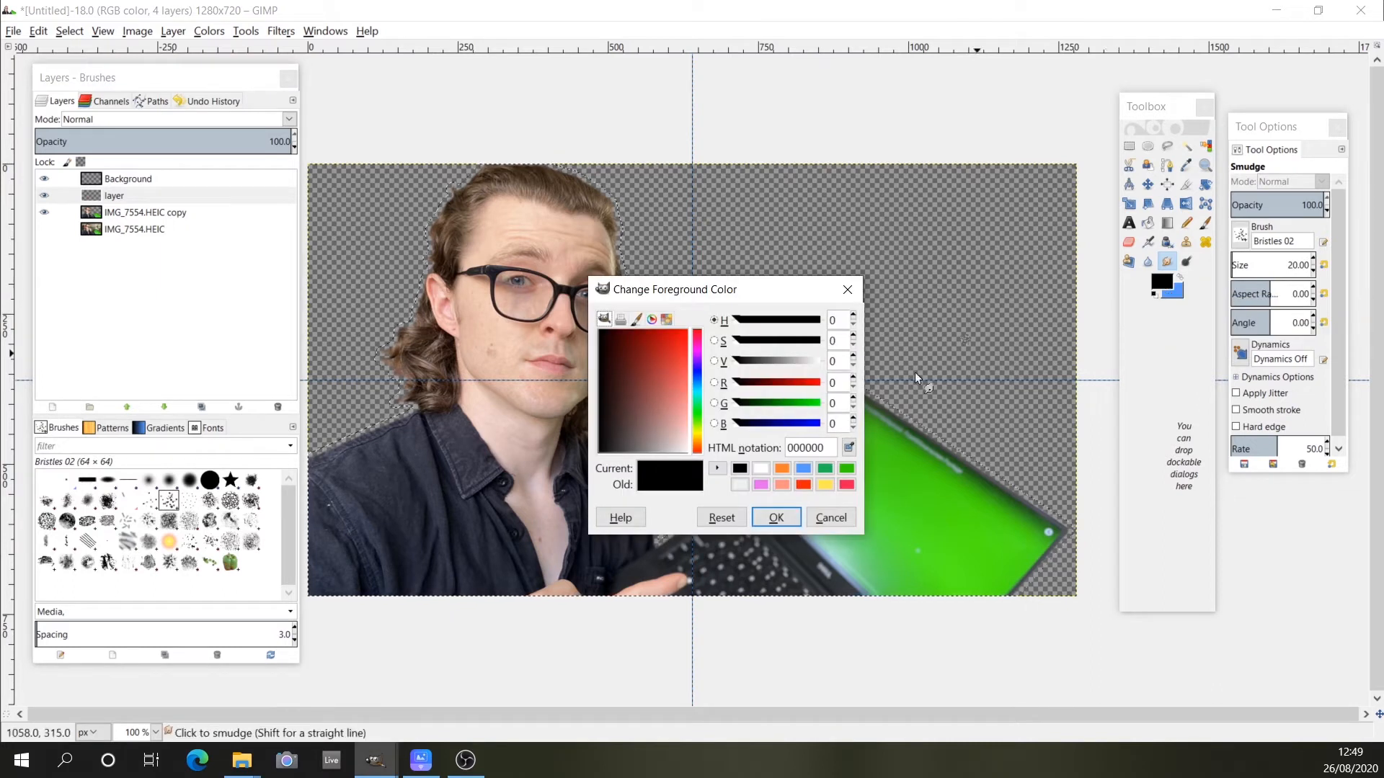
click(760, 469)
click(776, 517)
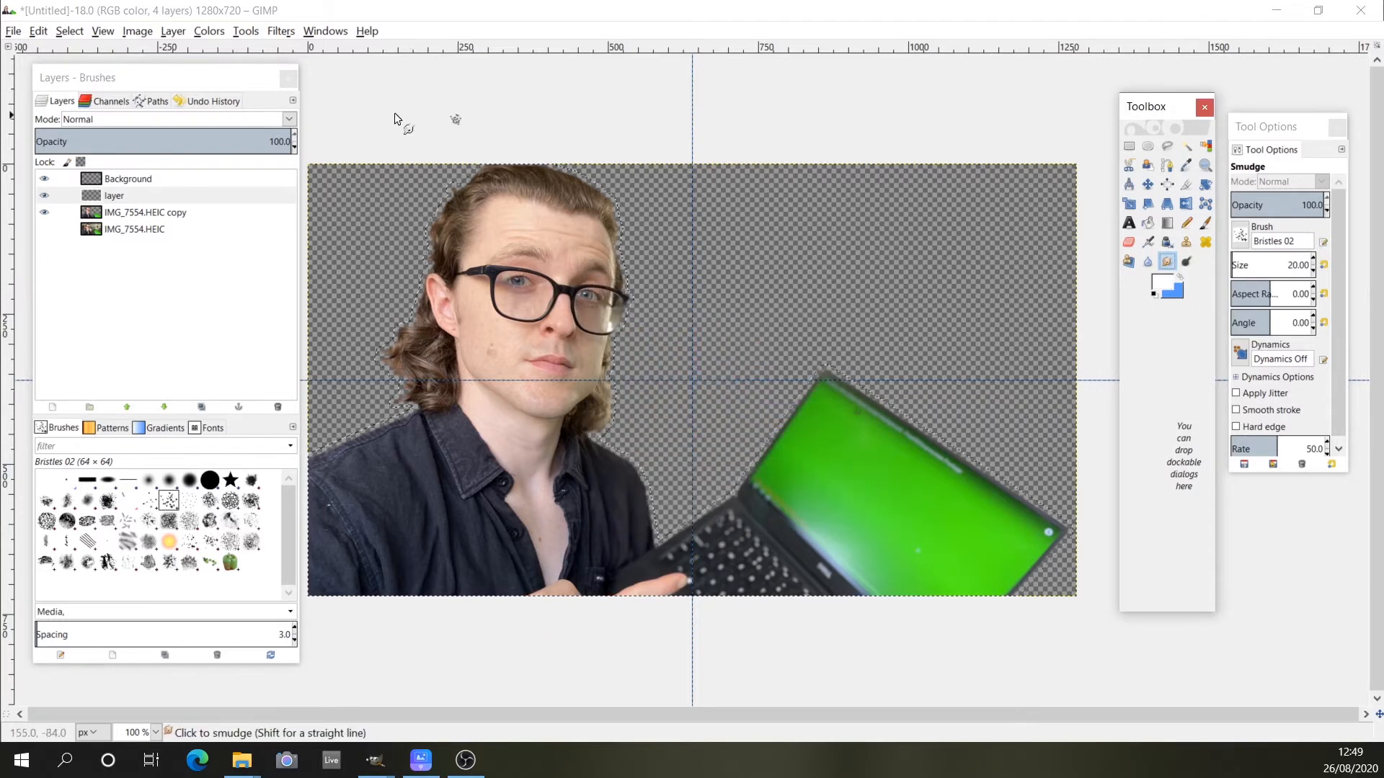
- Fill the grown selection with the white foreground color and move that layer directly below the IMG_7554.HEIC copy layer
click(41, 30)
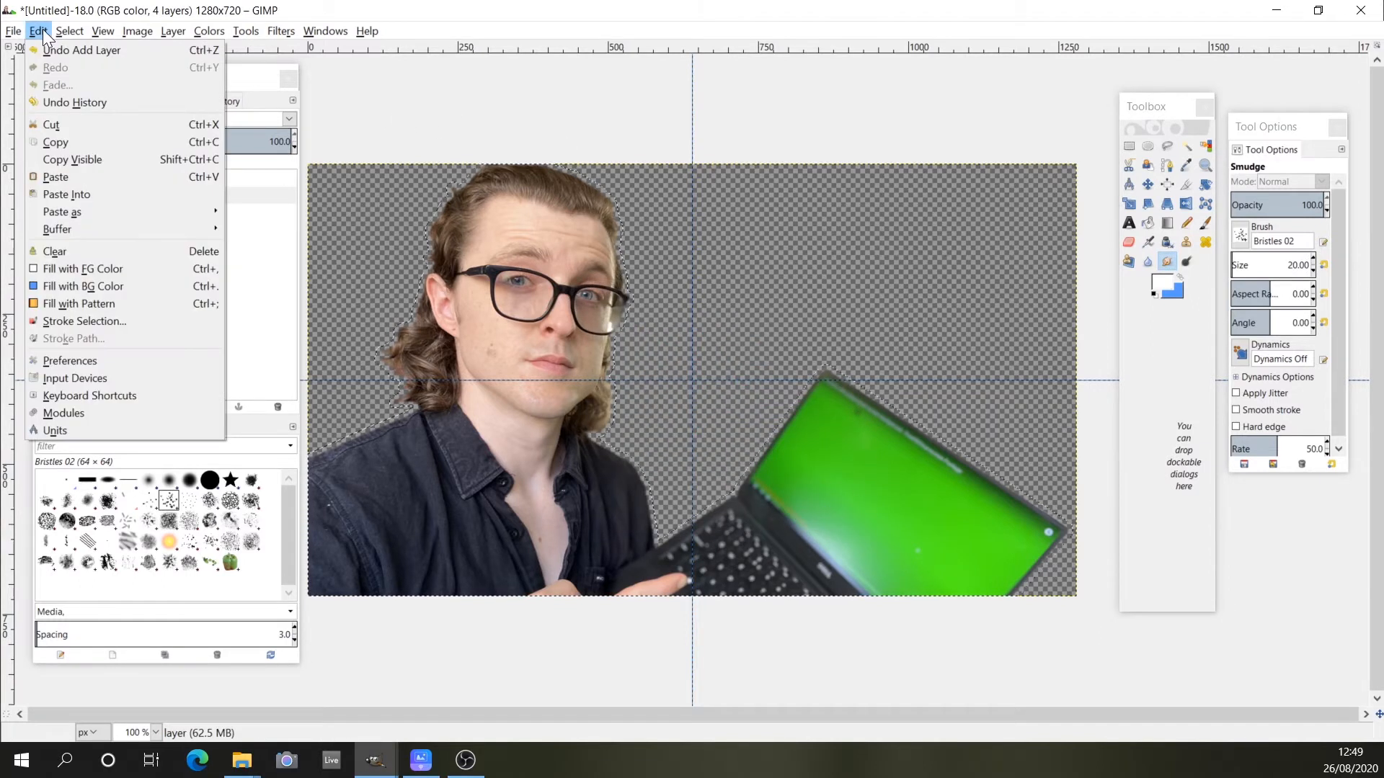
click(78, 271)
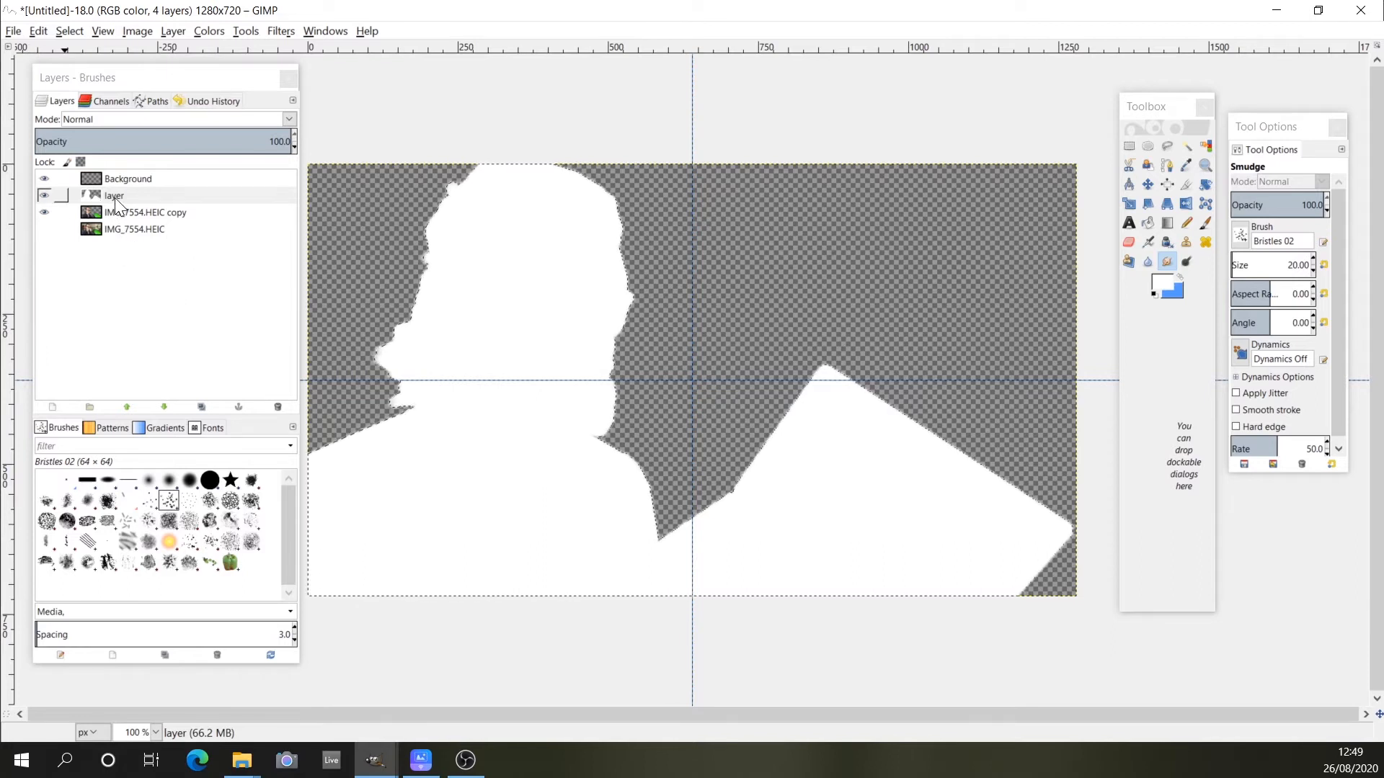
drag(117, 205, 120, 223)
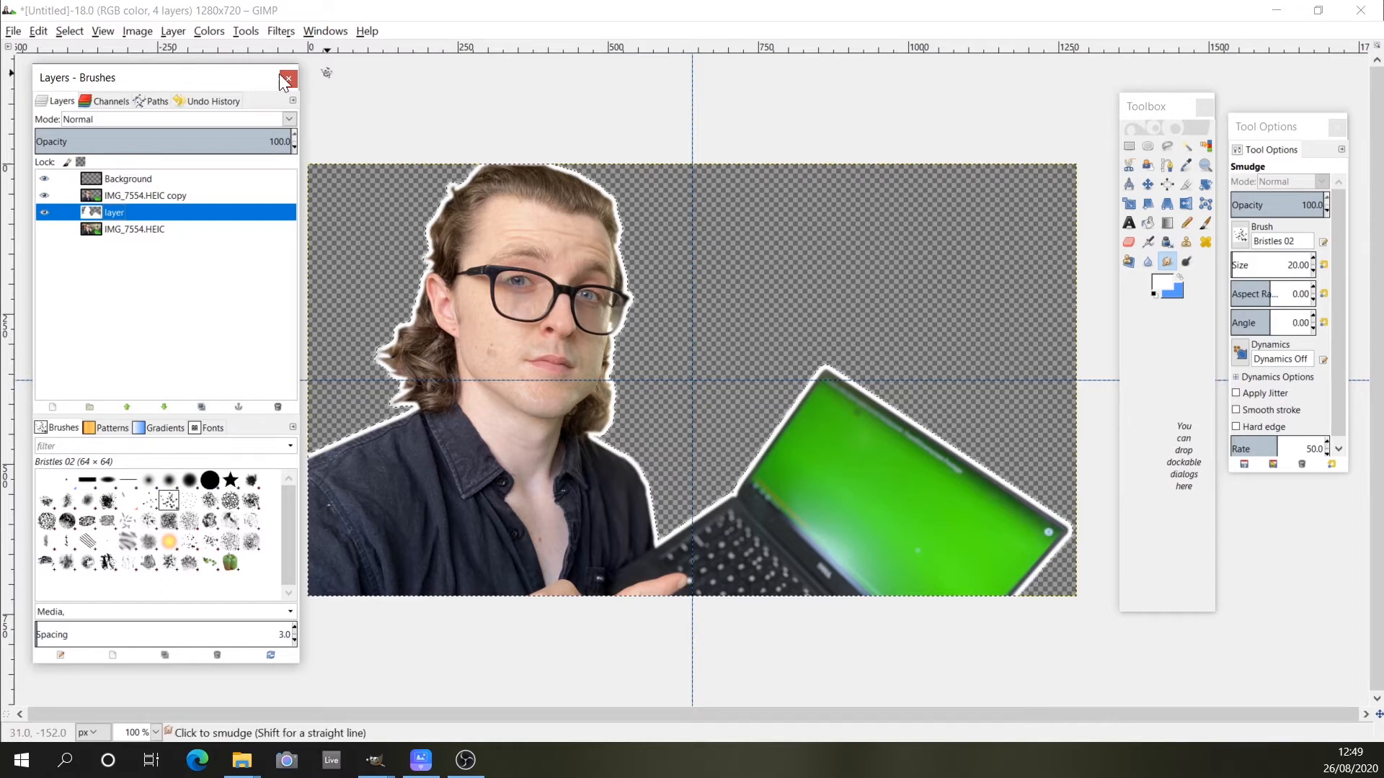
- Grow the selection by 10 px and add another transparent 1280 × 720 layer above the white outline layer
click(70, 30)
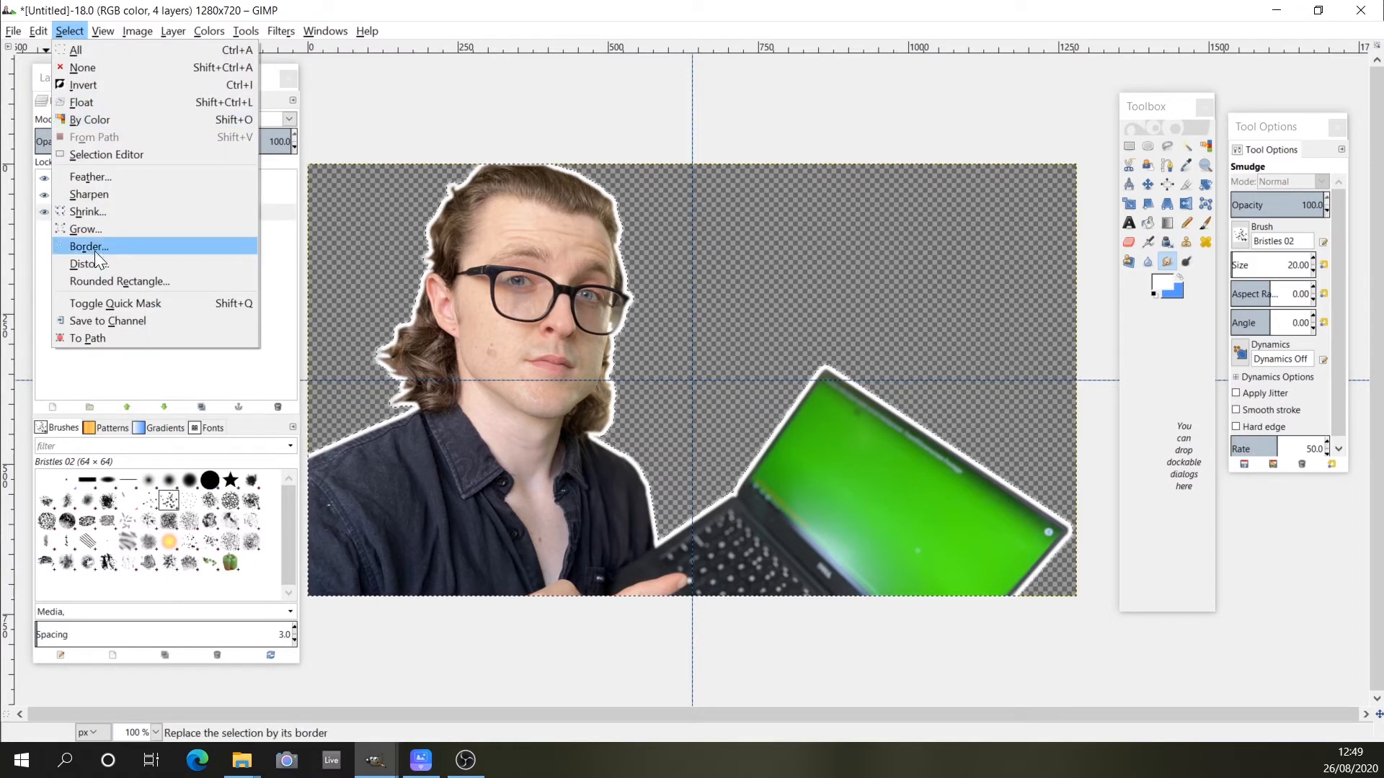
click(93, 229)
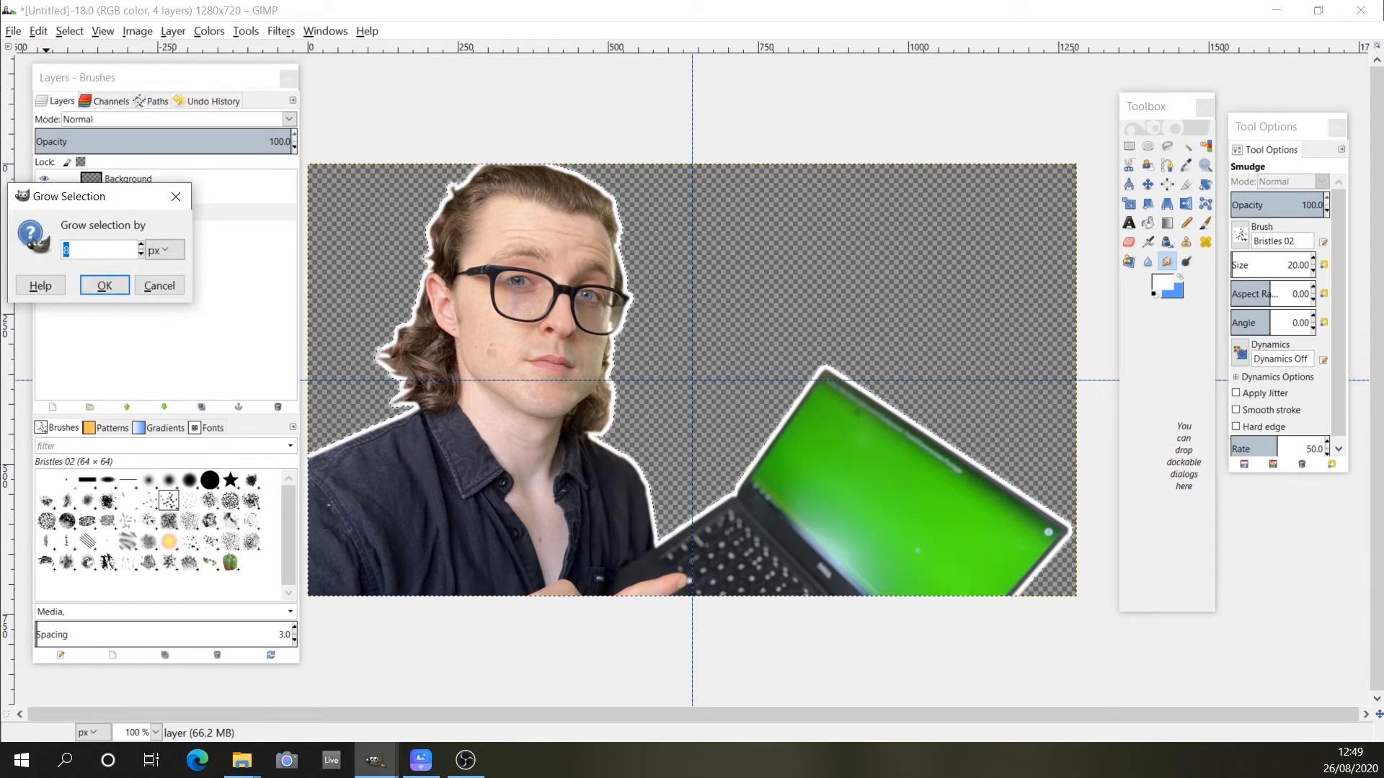
text(10)
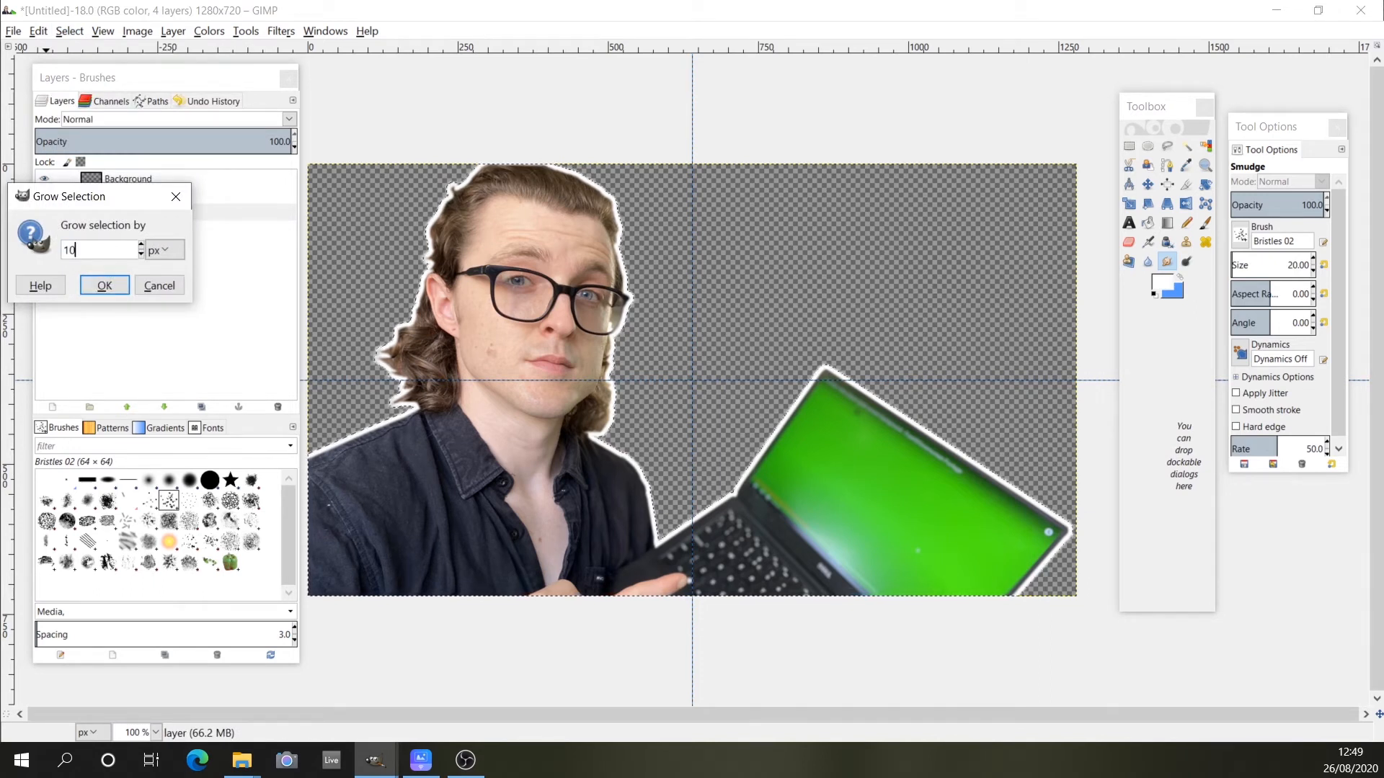
click(107, 286)
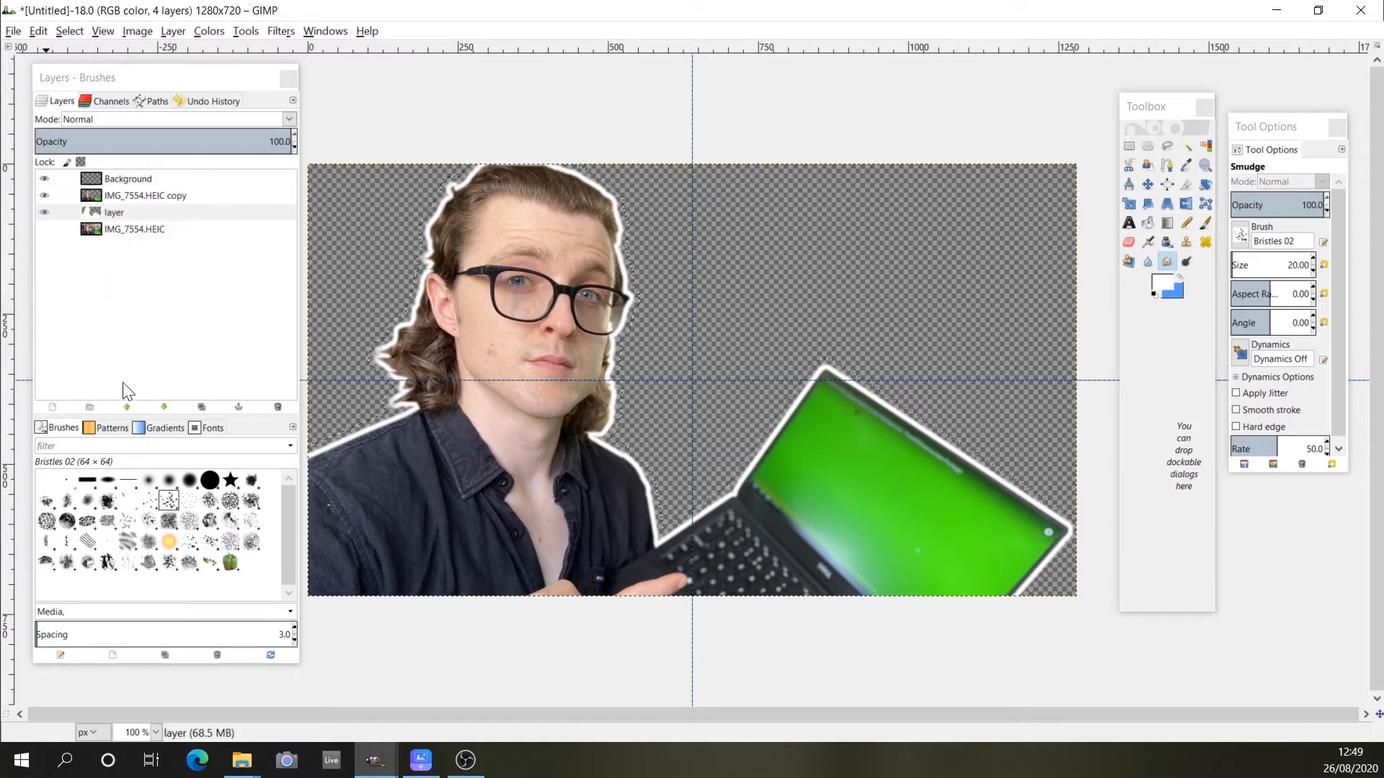
click(55, 405)
click(55, 405)
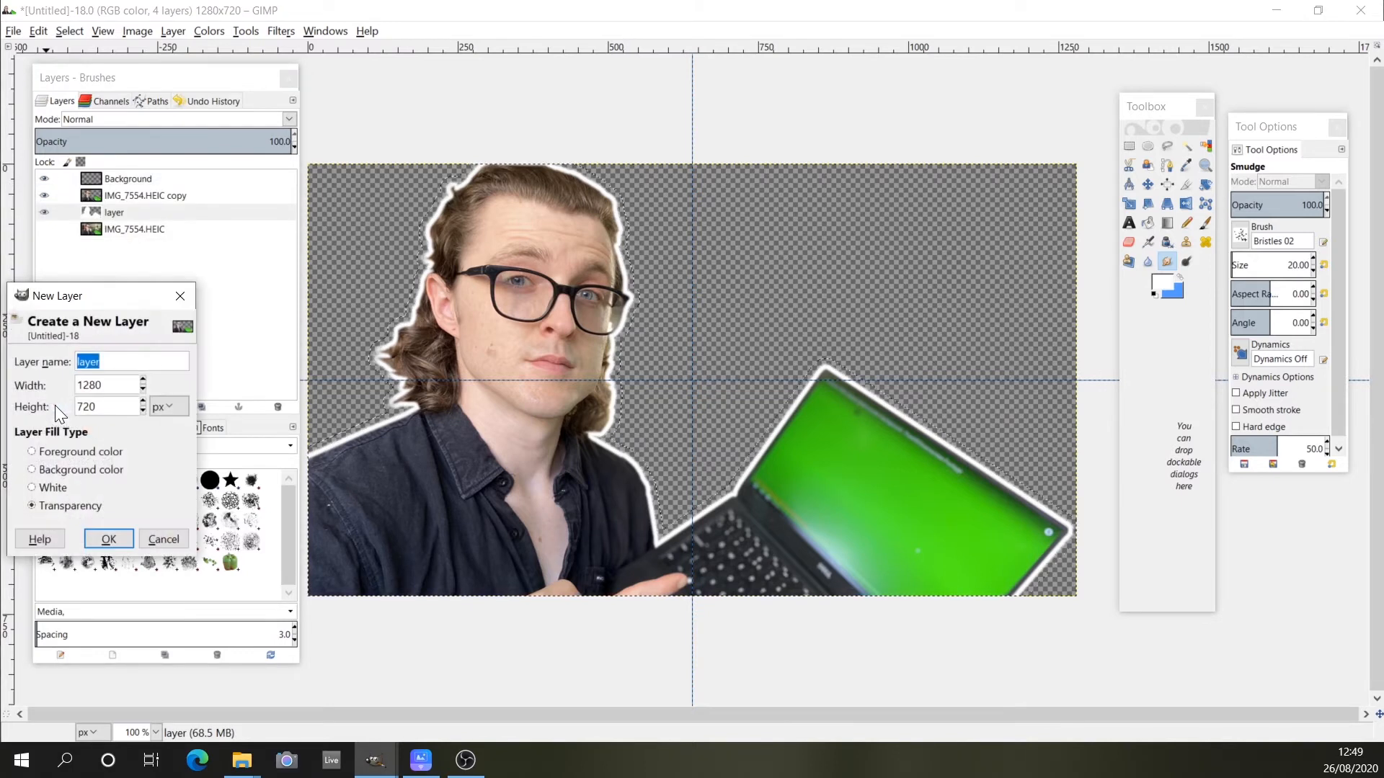
click(114, 540)
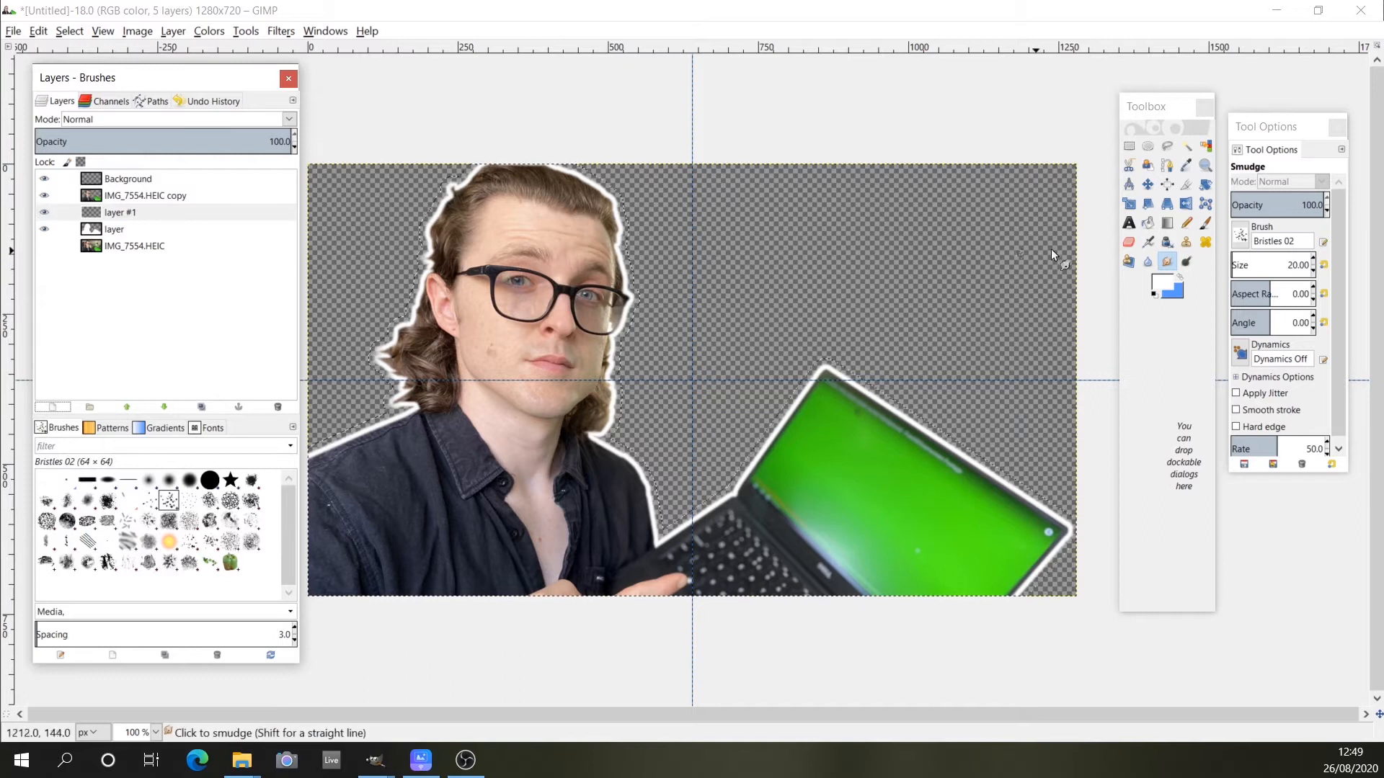
- Fill the selection on the new layer with blue 5599ff and move the layer below the white outline layer
click(1180, 276)
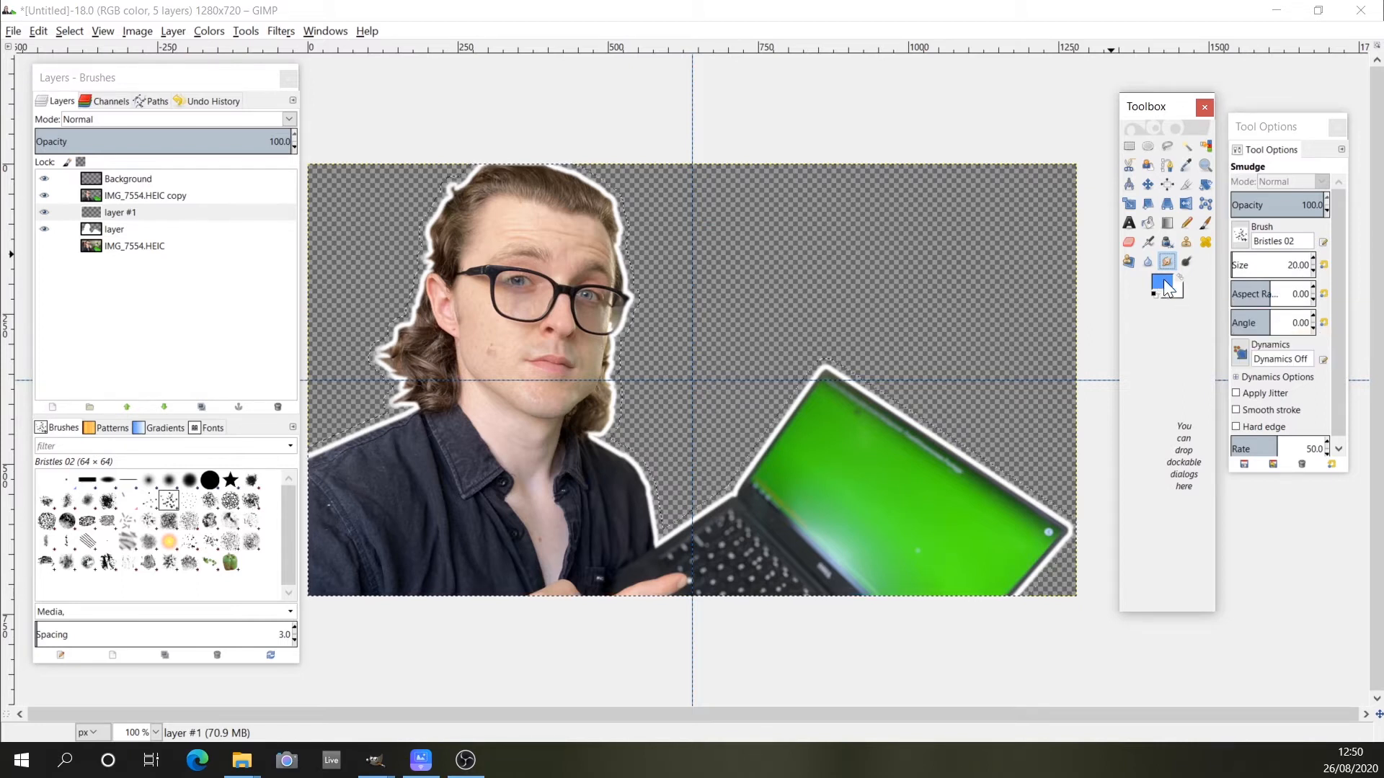
click(1162, 282)
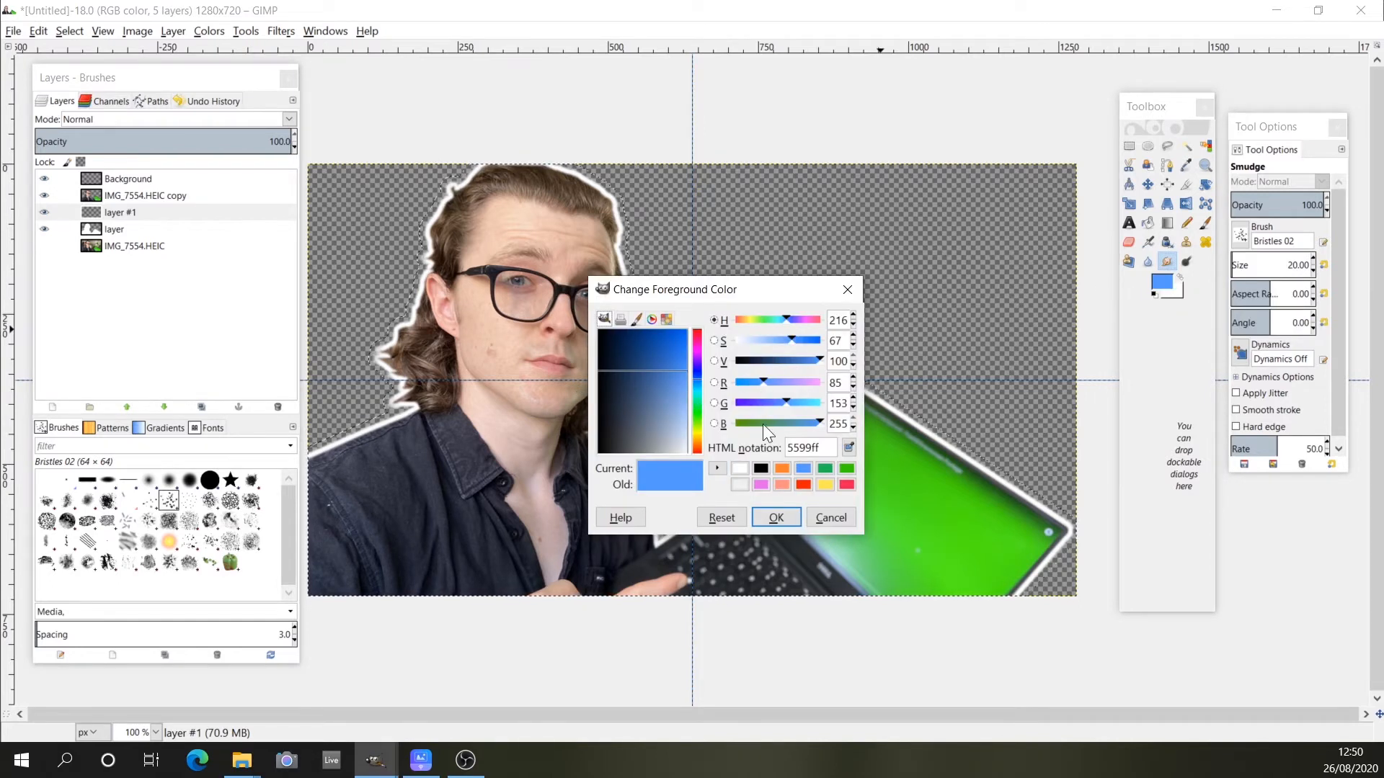
click(776, 519)
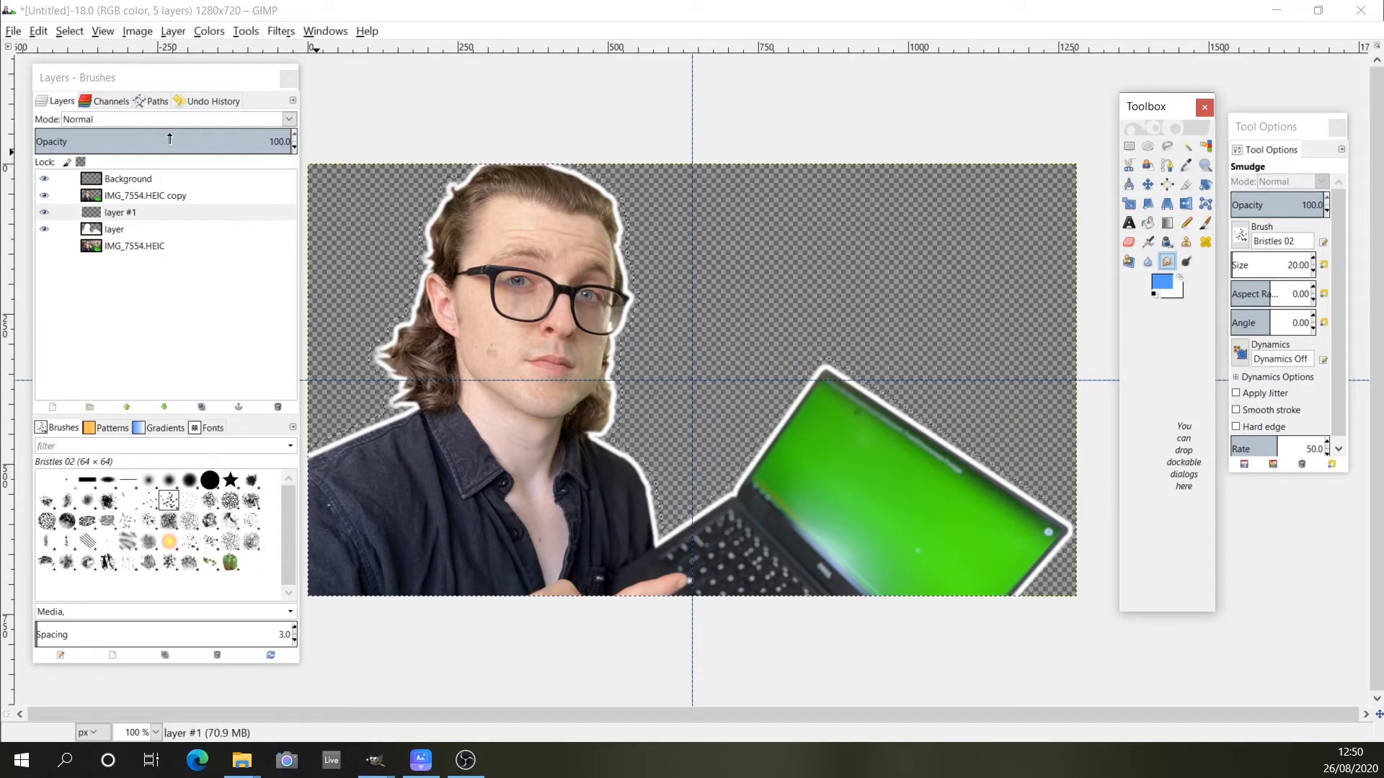
click(39, 32)
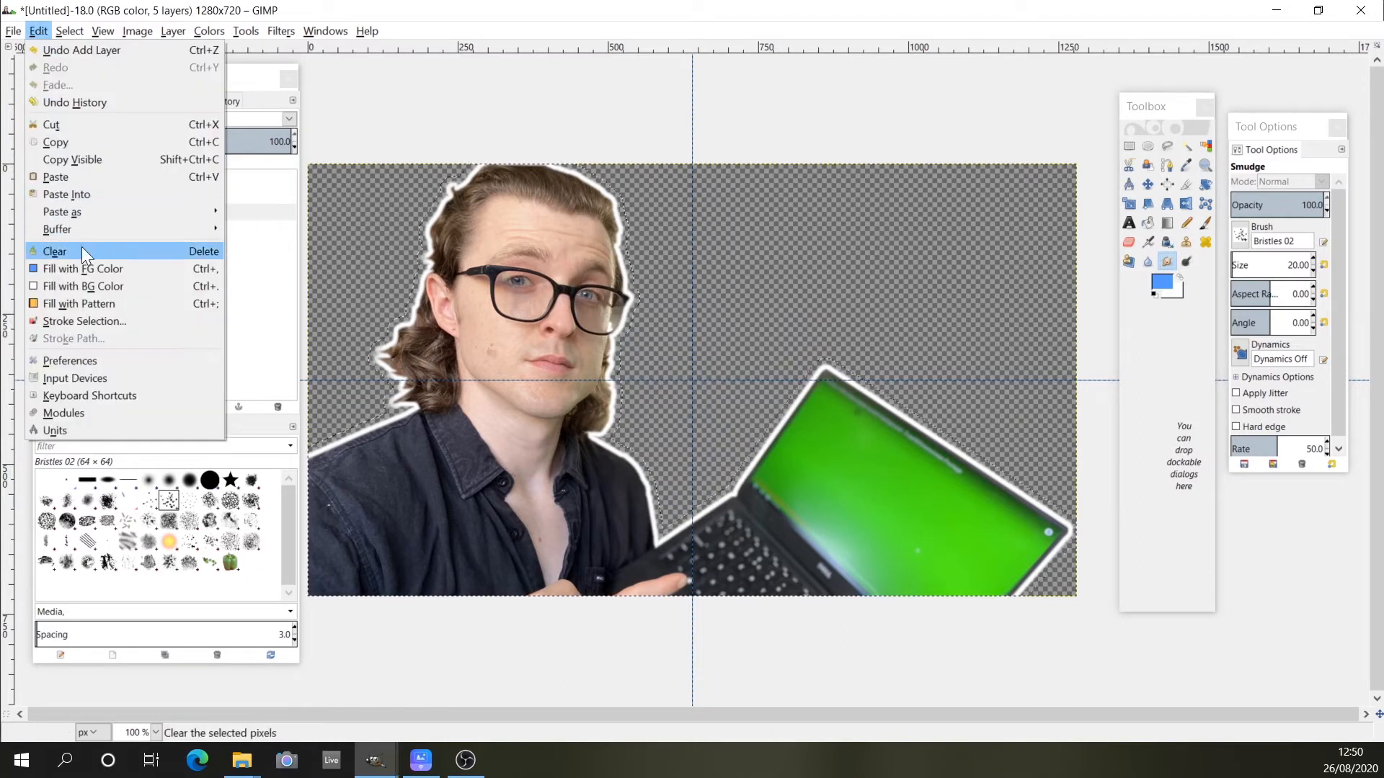
click(84, 268)
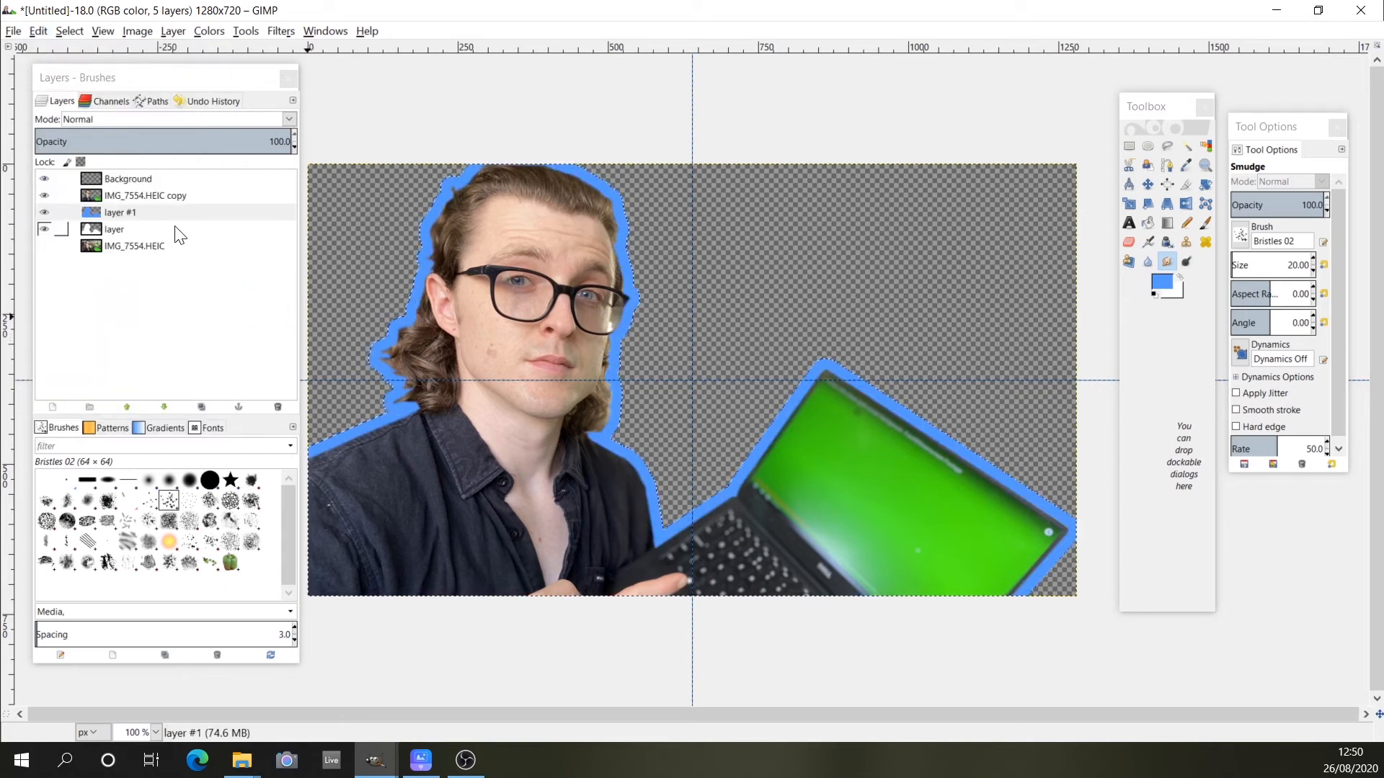
drag(114, 212, 117, 239)
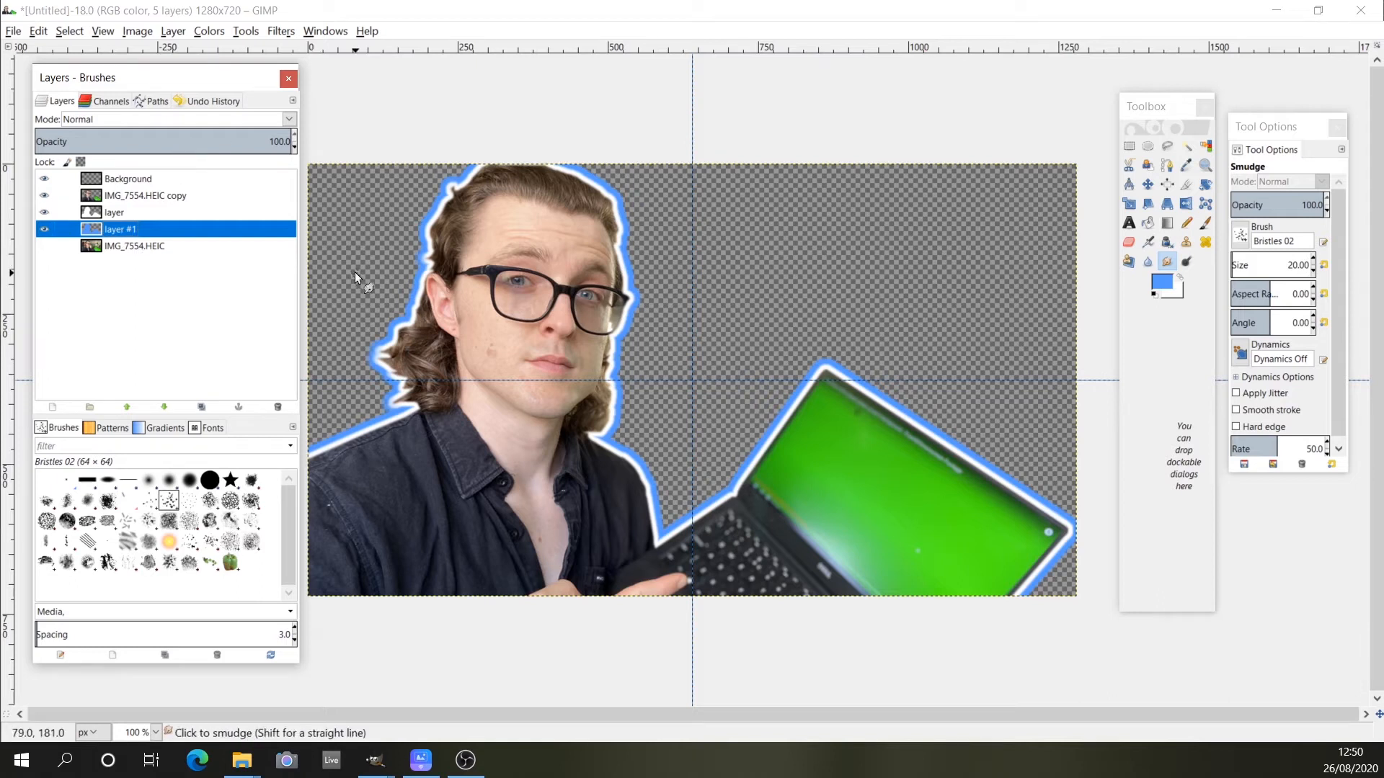
- Apply a Gaussian Blur with a 120 px horizontal and vertical radius to the blue layer #1
click(274, 31)
mouse_move(303, 129)
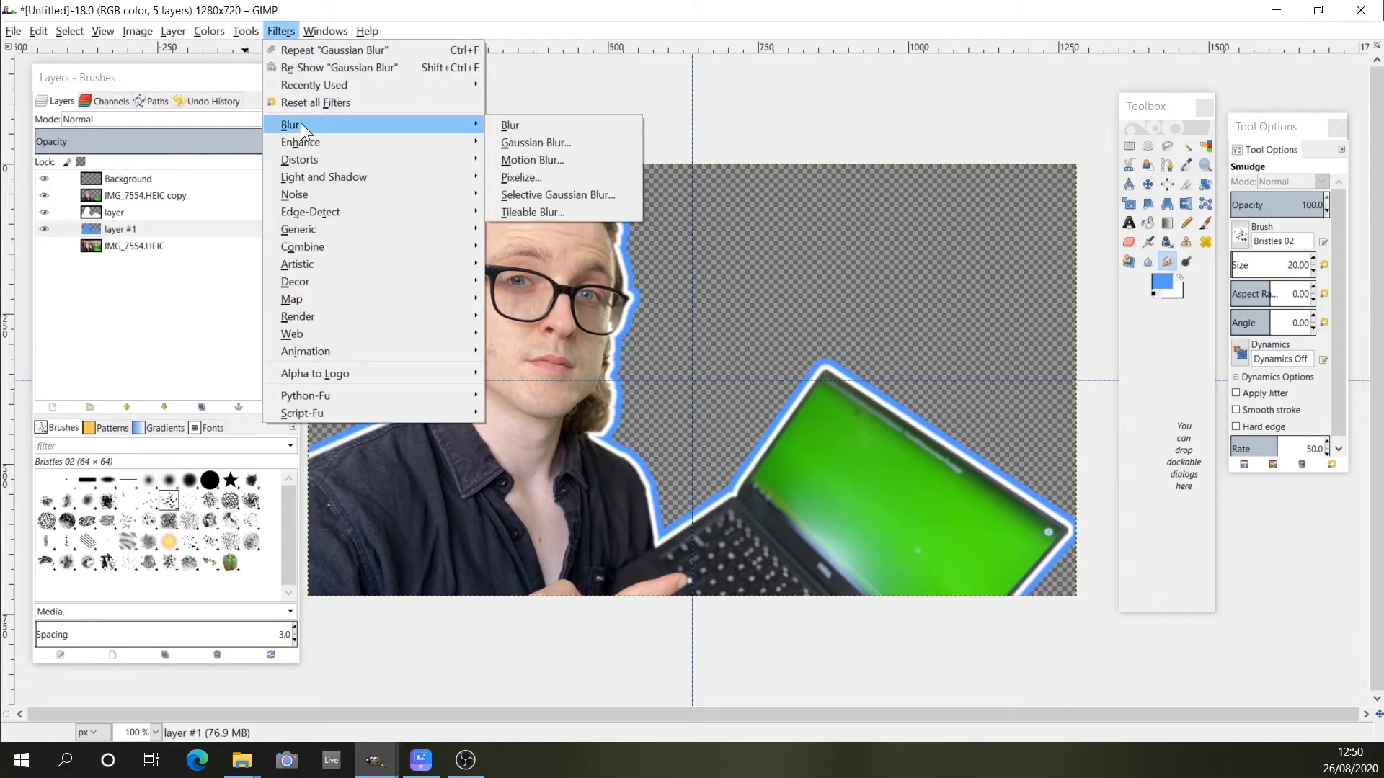
click(523, 142)
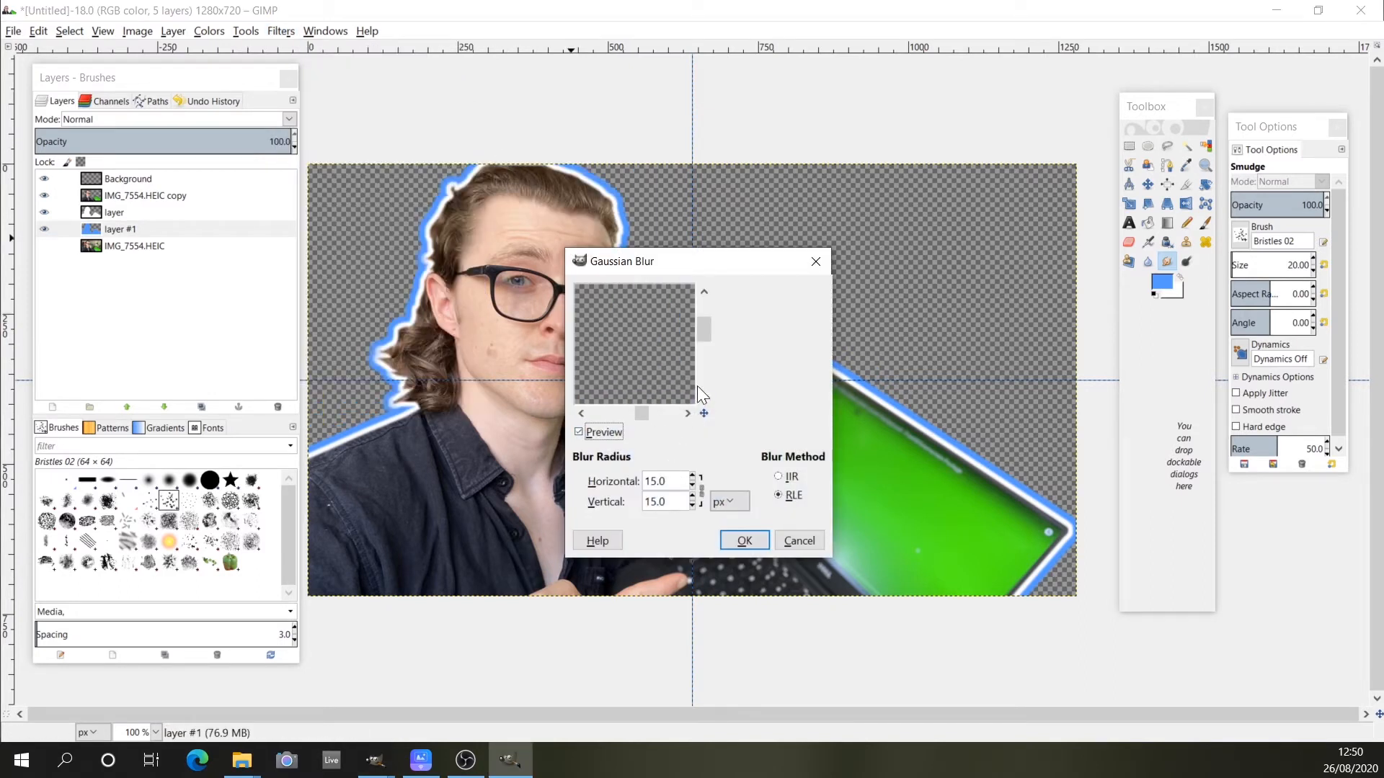
drag(699, 333, 703, 373)
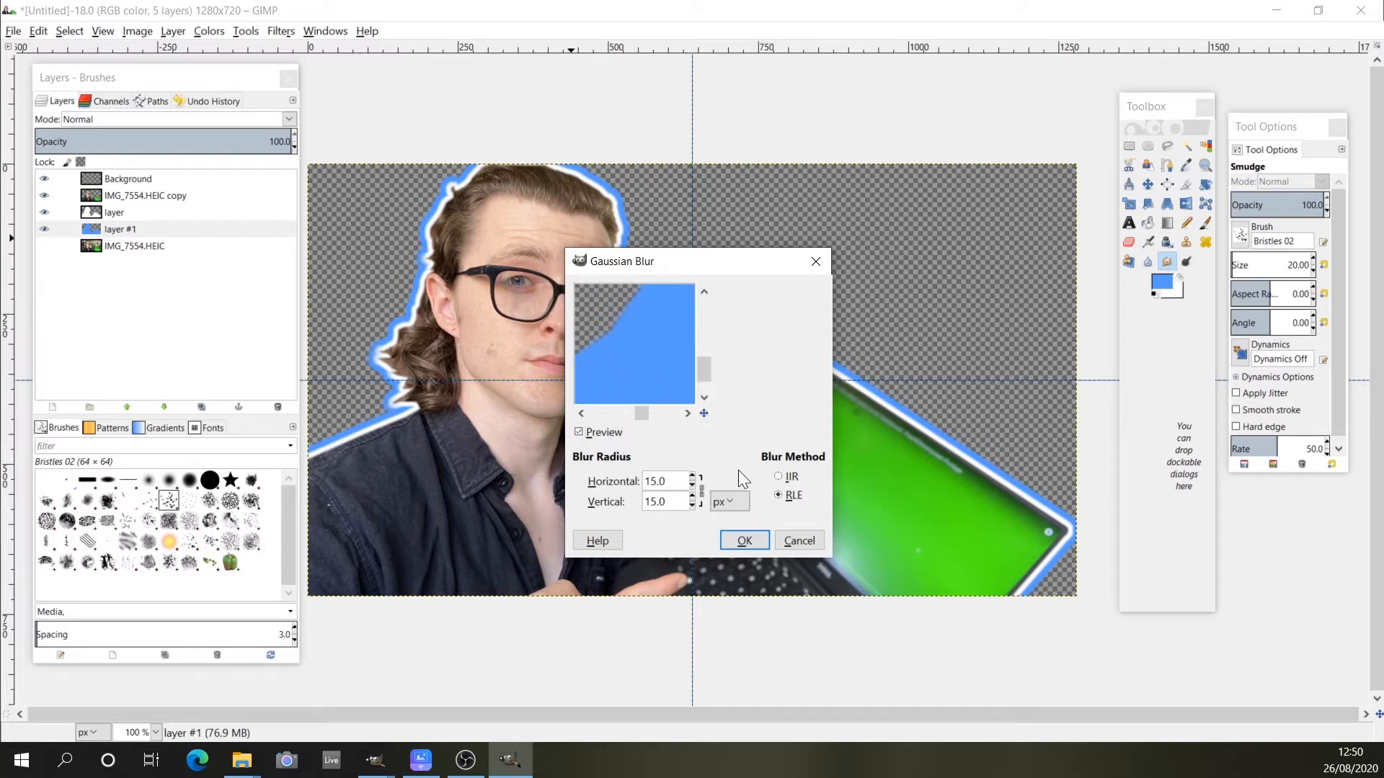
key(BackSpace)
text(20)
click(647, 502)
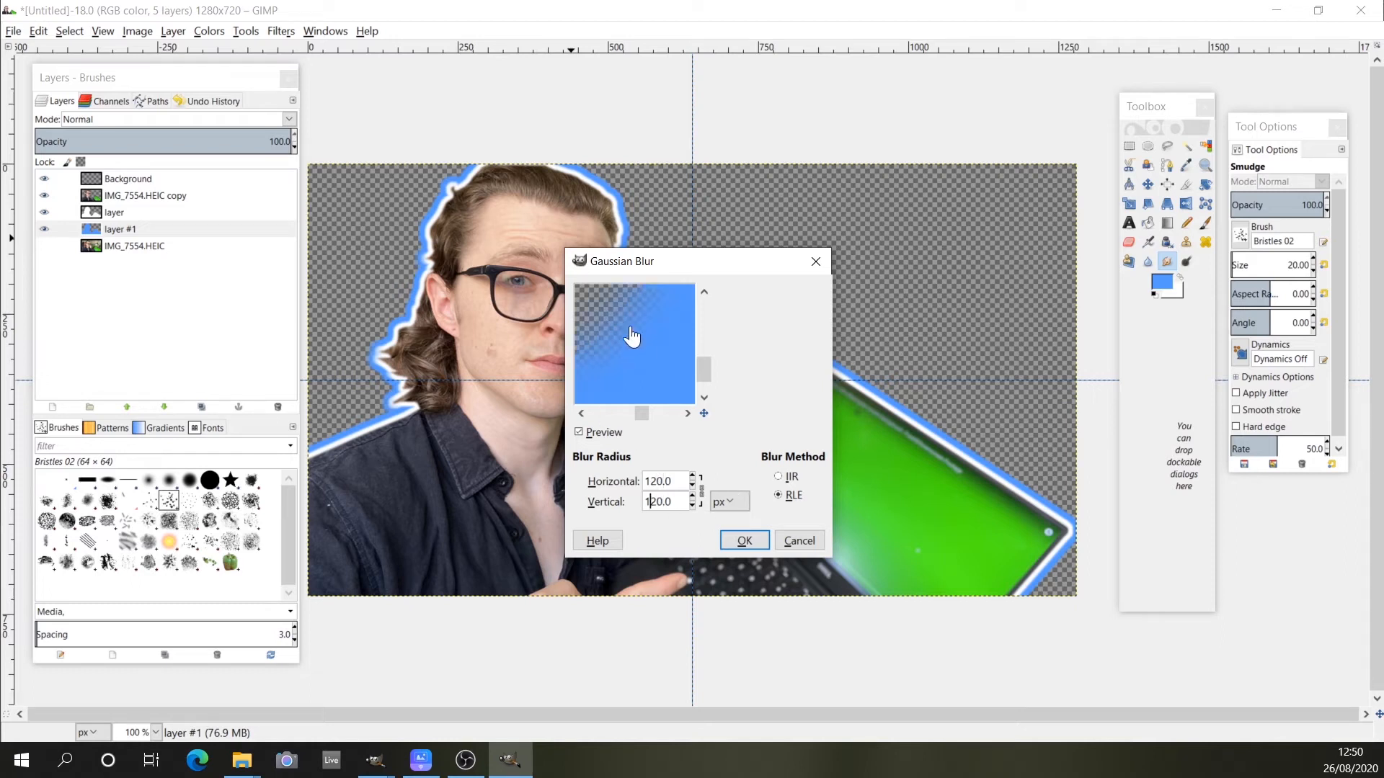
click(744, 540)
- Inspect the blue glow without the docks, and compare it against the original IMG_7554.HEIC photo before hiding that layer again
key(Tab)
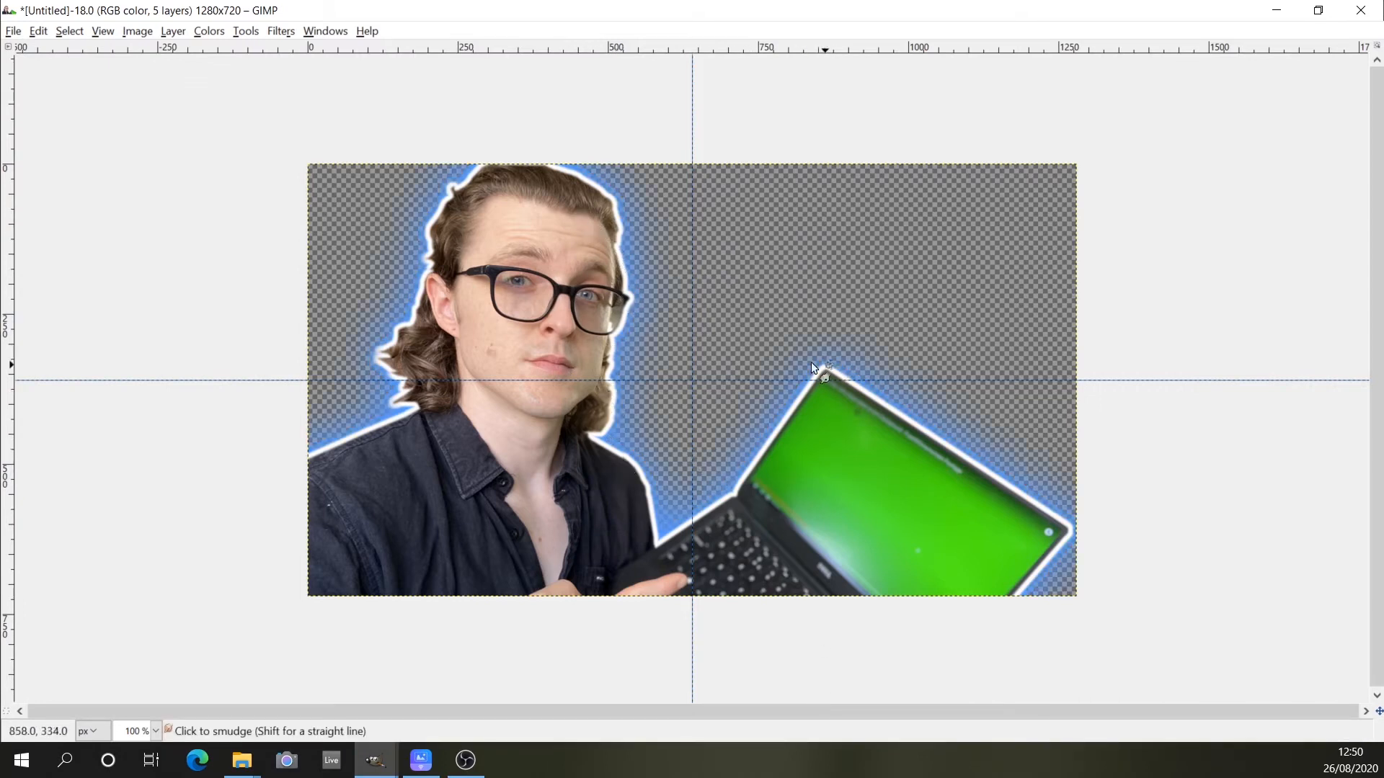
click(325, 31)
click(343, 222)
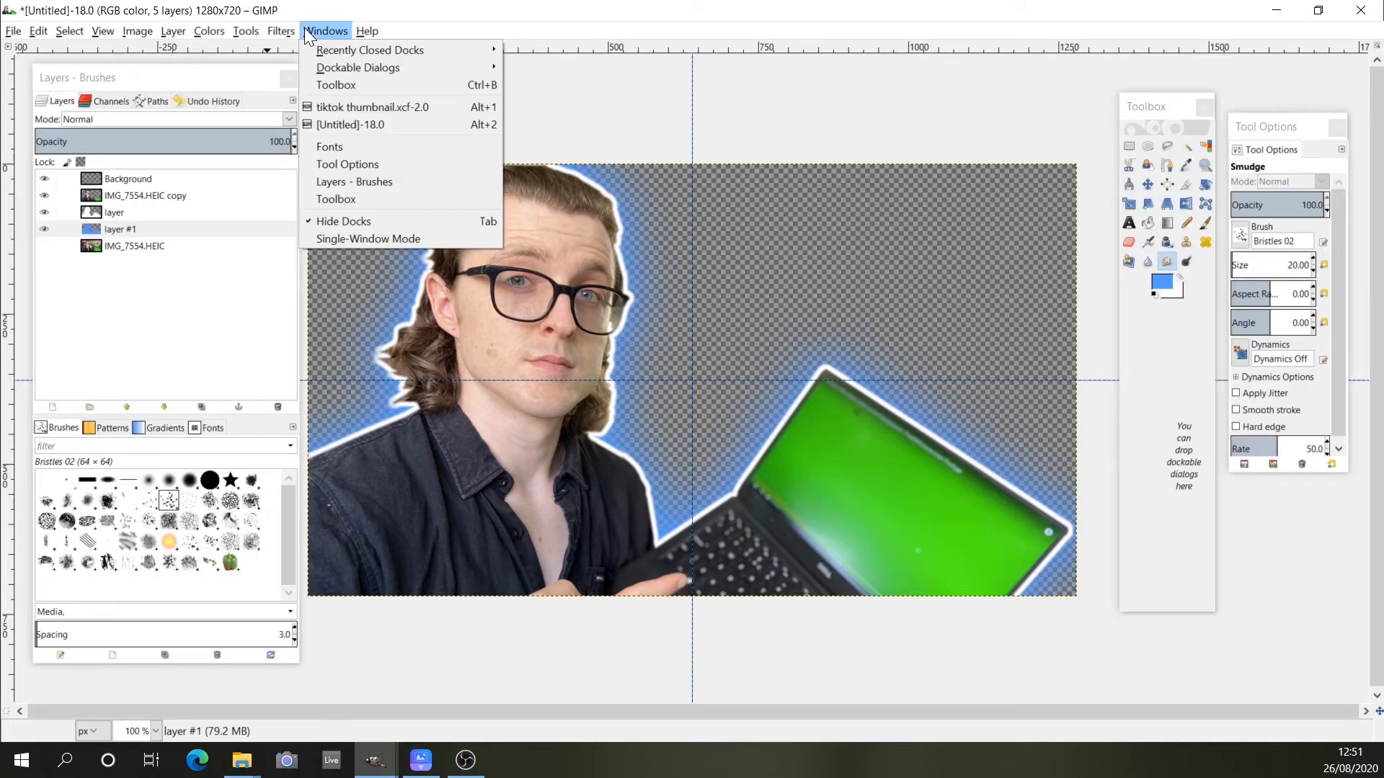
click(45, 247)
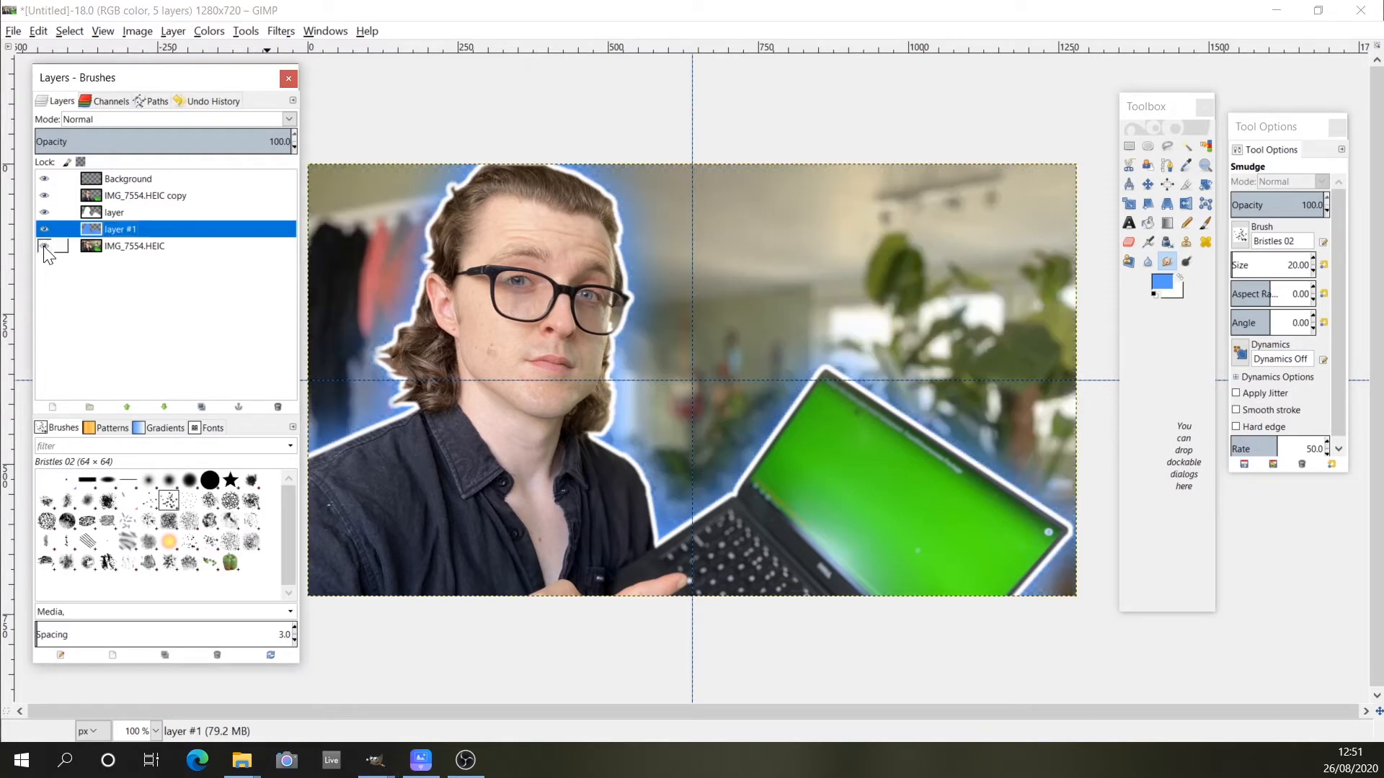
click(44, 247)
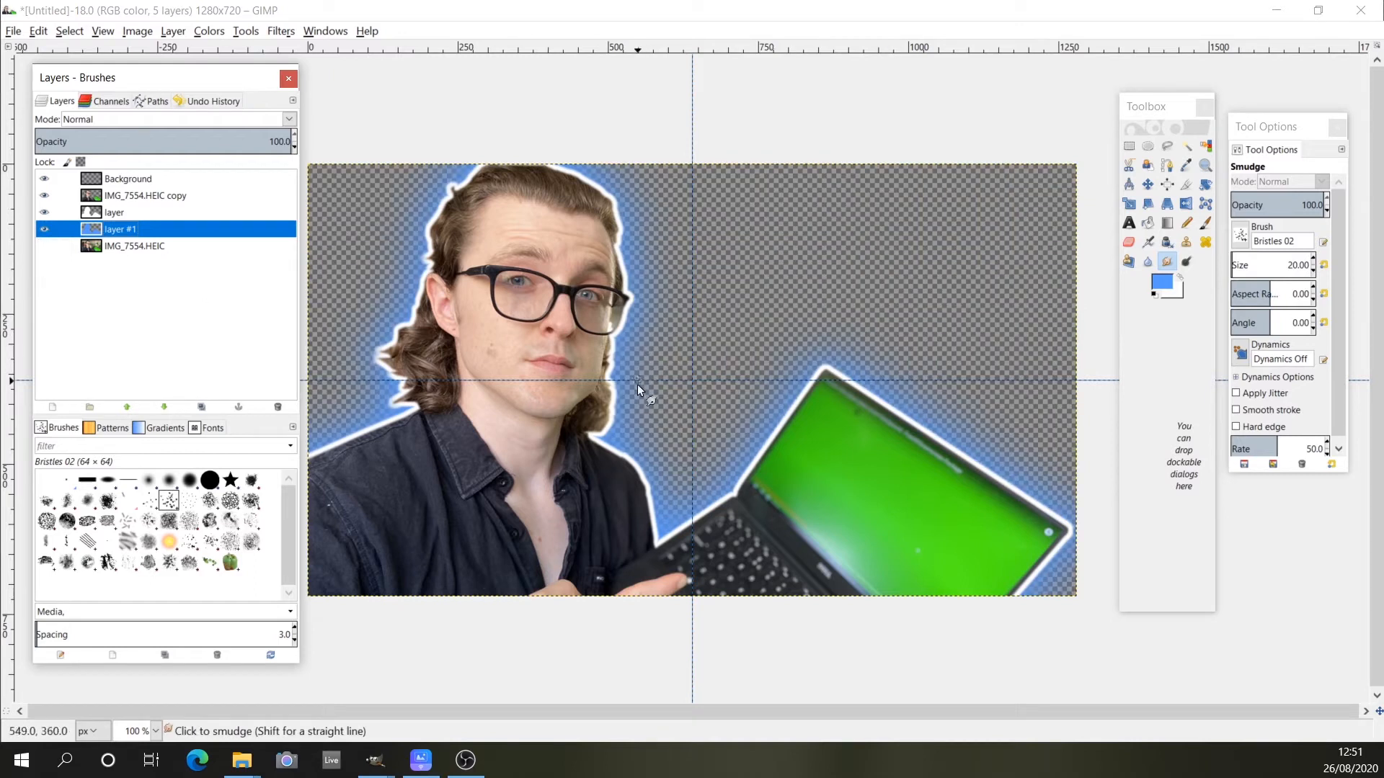
- Add a new transparent layer and move it to the bottom of the layer stack, below IMG_7554.HEIC
click(56, 406)
click(117, 539)
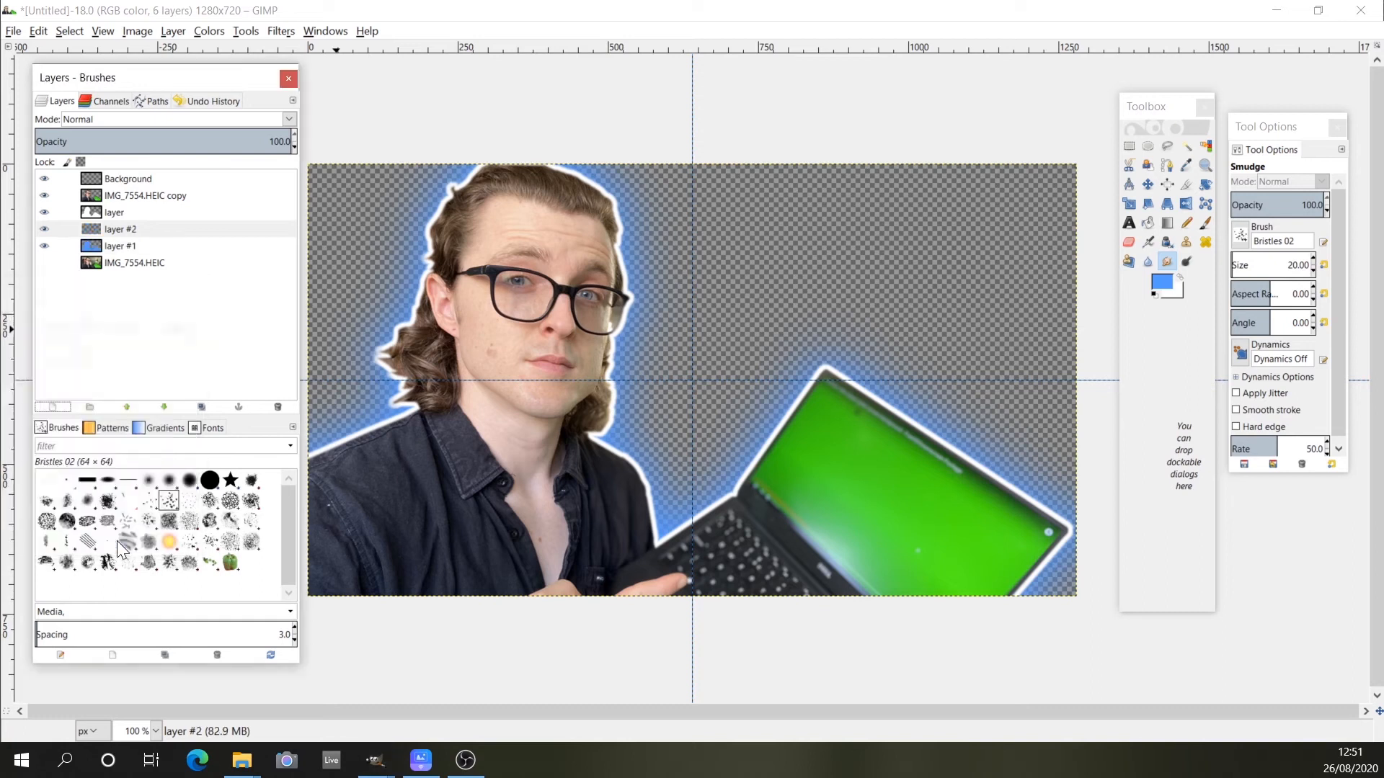
click(128, 231)
drag(128, 231, 128, 279)
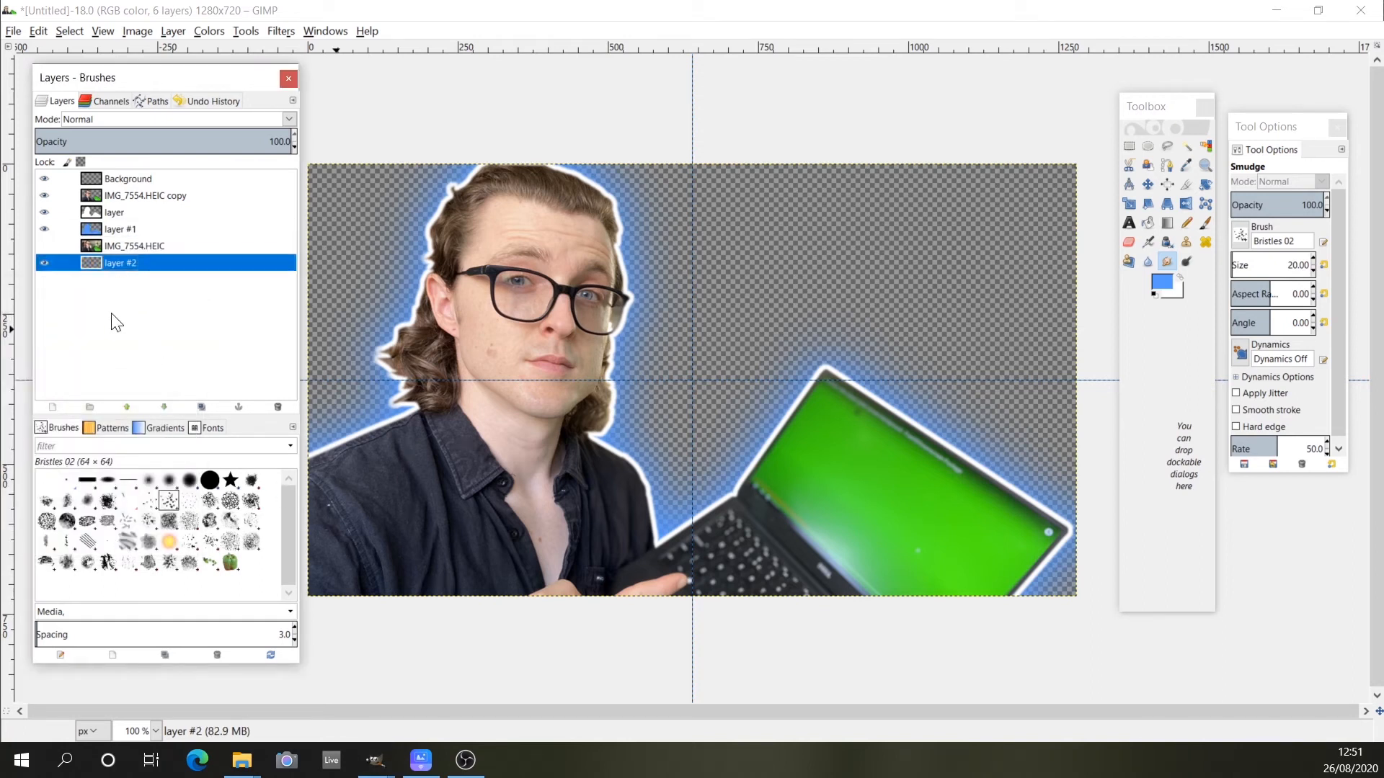
- Fill the transparent layer #2 with orange ff7f2a using the Bucket Fill tool
click(1147, 224)
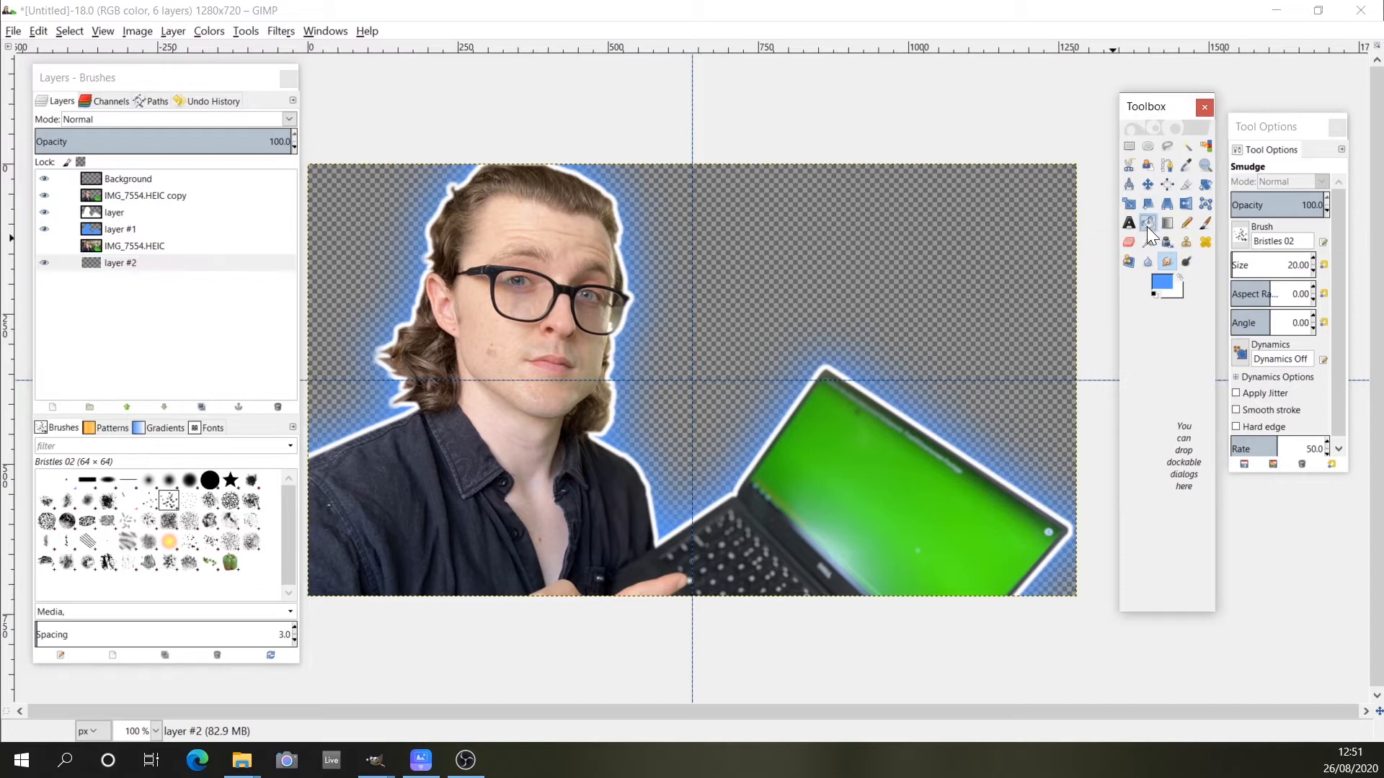
click(1164, 289)
click(806, 469)
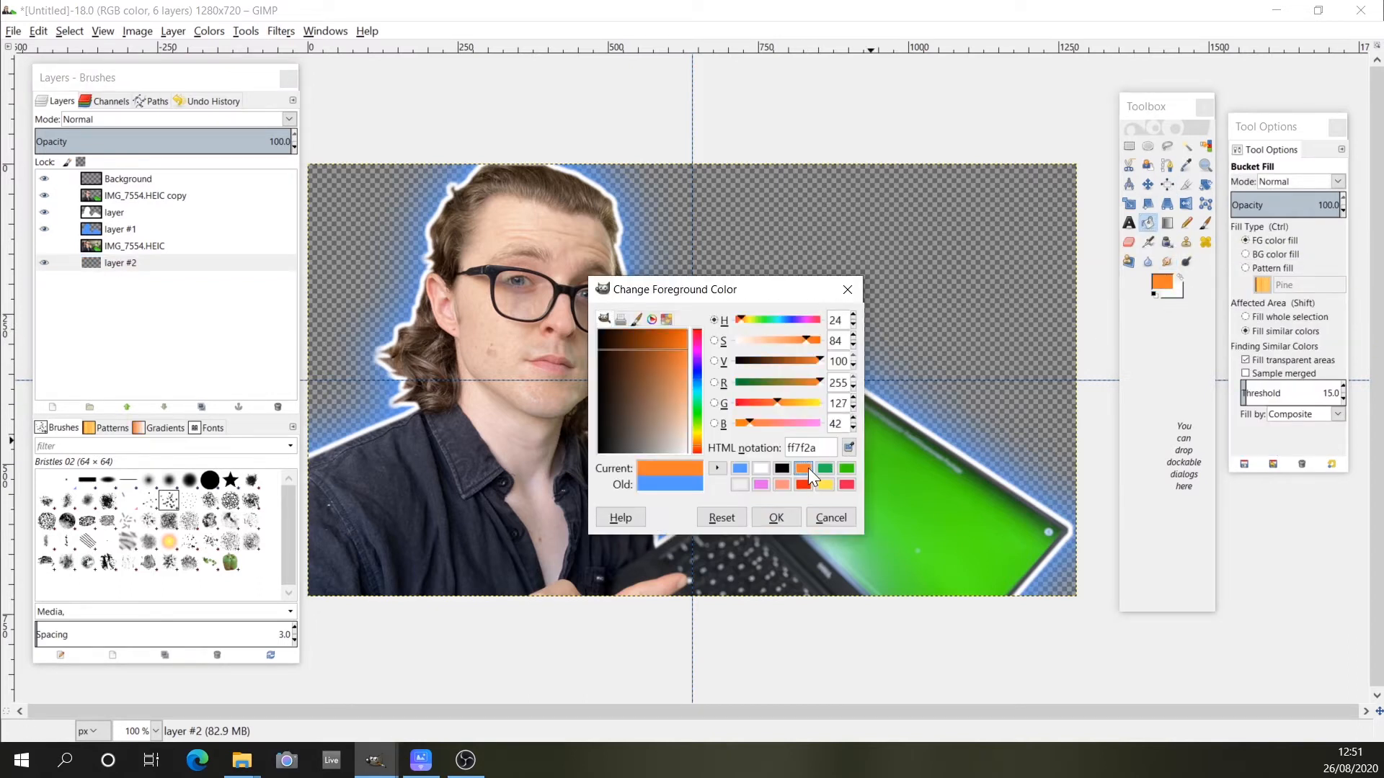
click(776, 520)
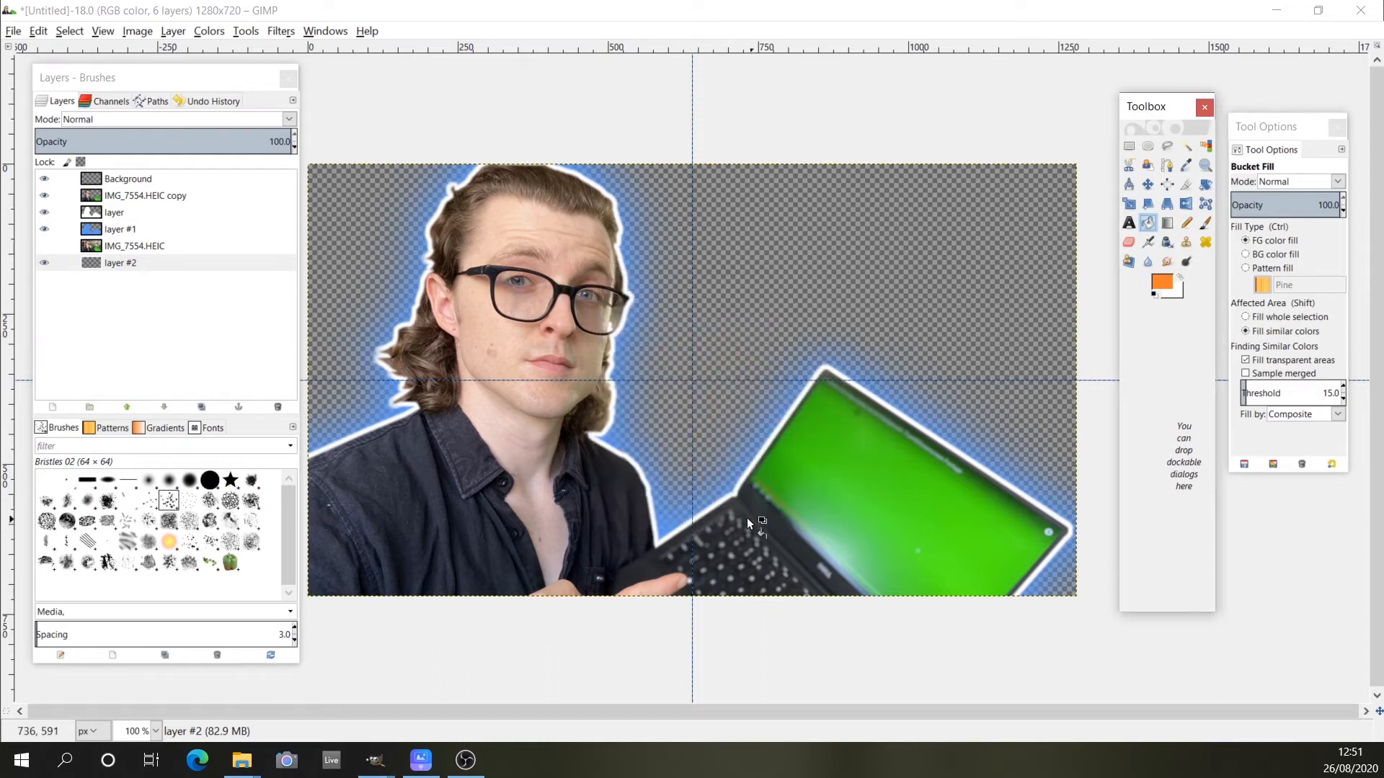
click(774, 278)
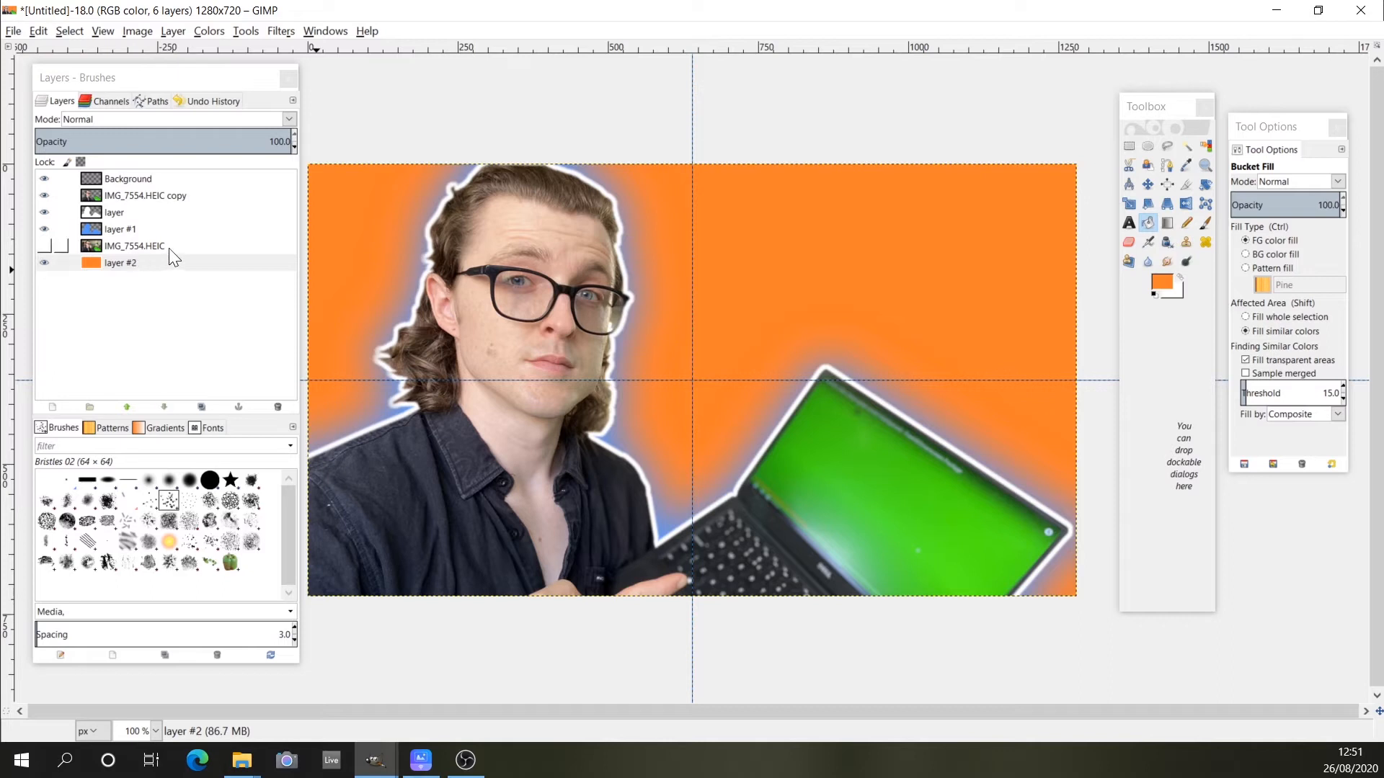
- Move the orange layer #2 above IMG_7554.HEIC in the layer stack and make the IMG_7554.HEIC photo layer visible
click(122, 268)
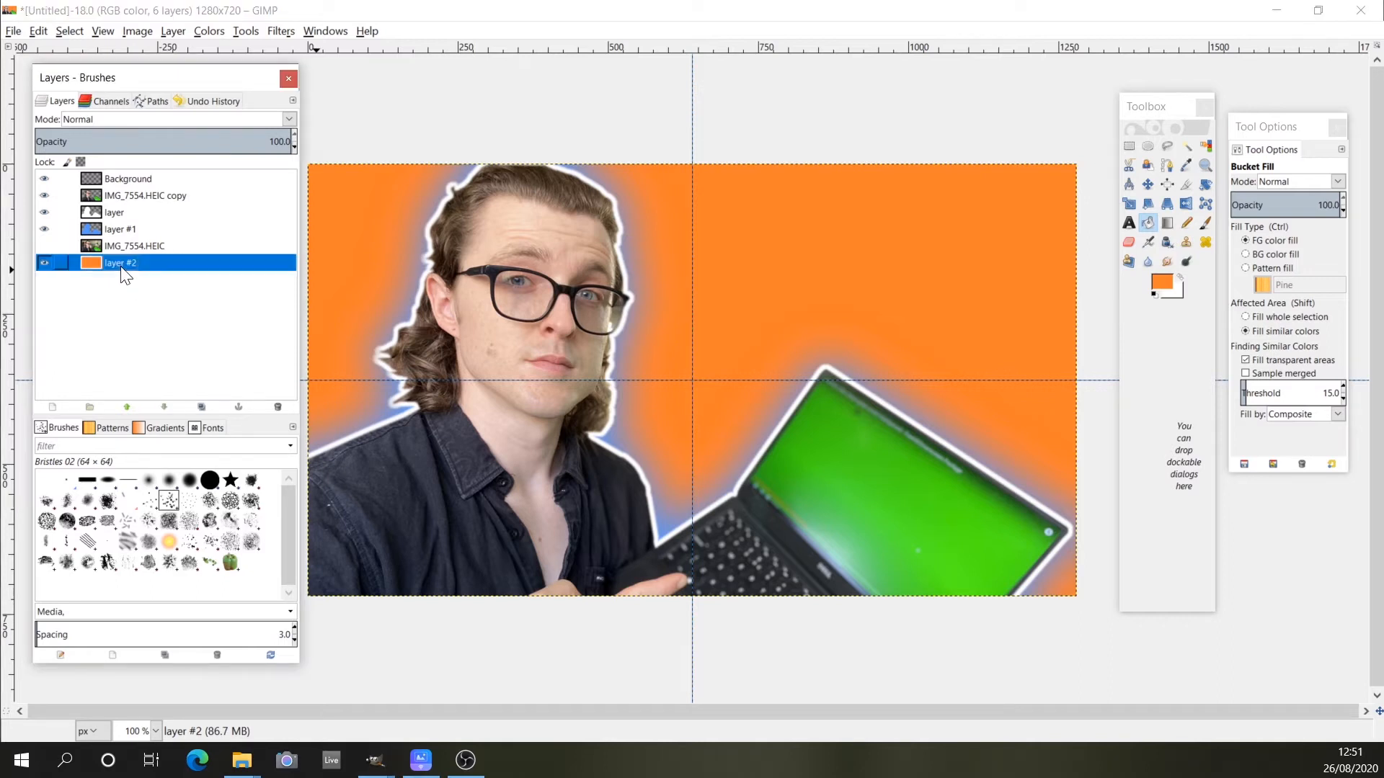
drag(121, 269, 124, 247)
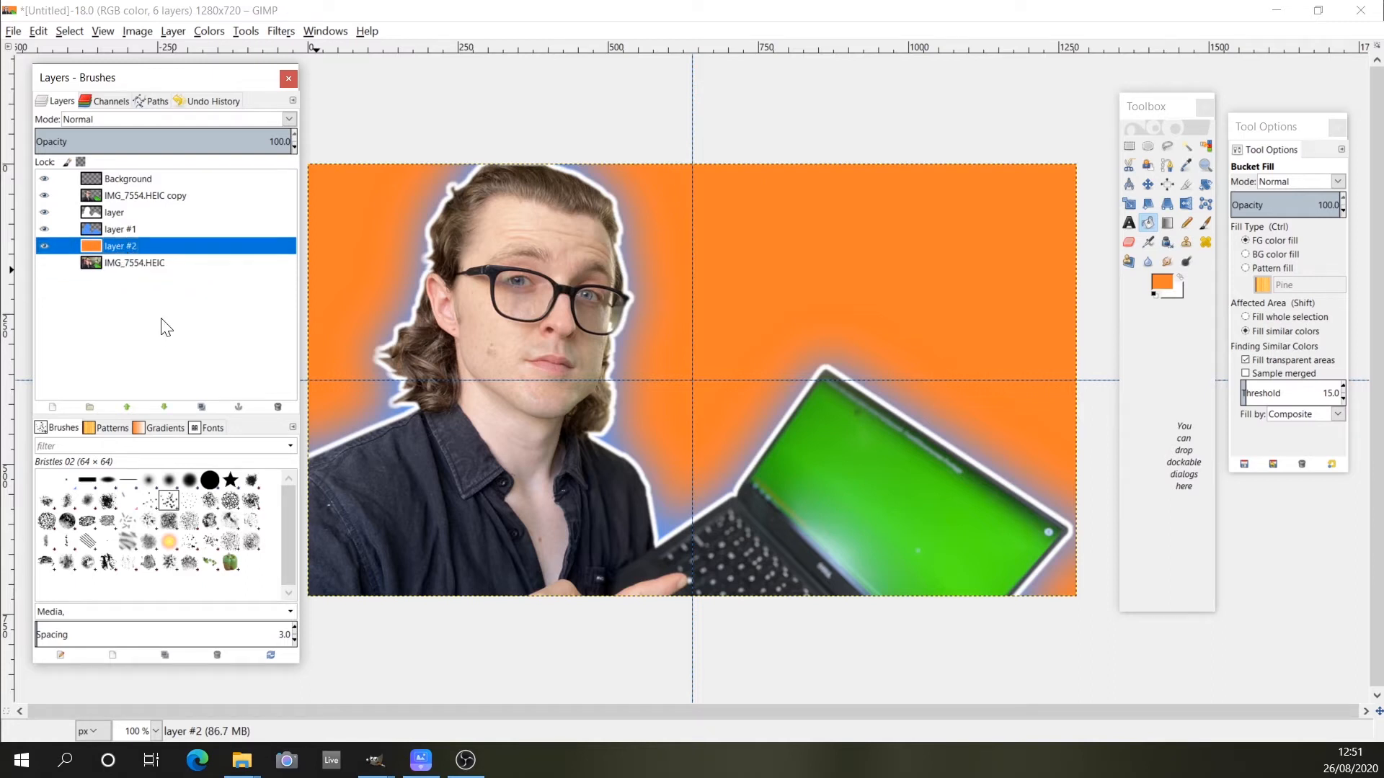
click(43, 263)
- Try the Dissolve, Lighten only and Multiply blend modes on the orange layer #2, then set it to Soft light
click(106, 120)
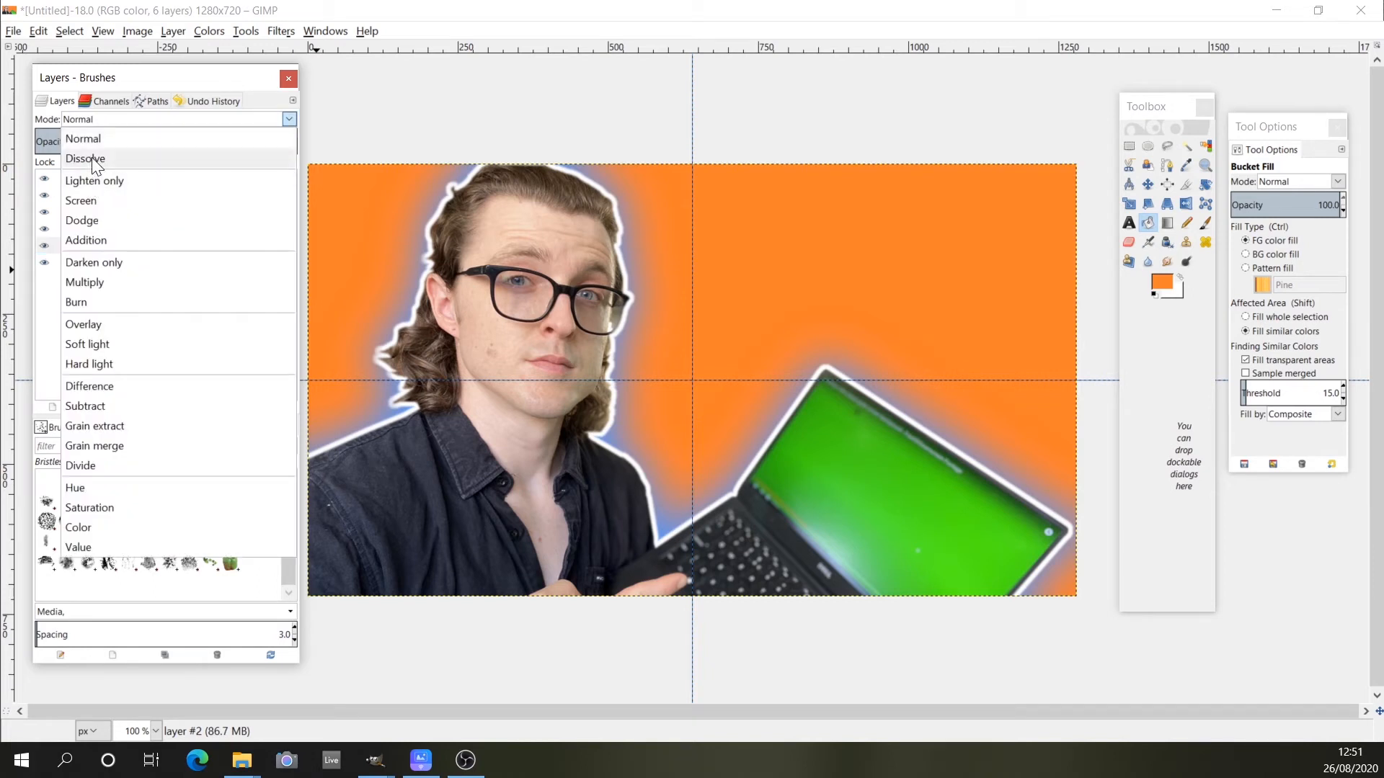
click(92, 157)
click(119, 121)
click(107, 182)
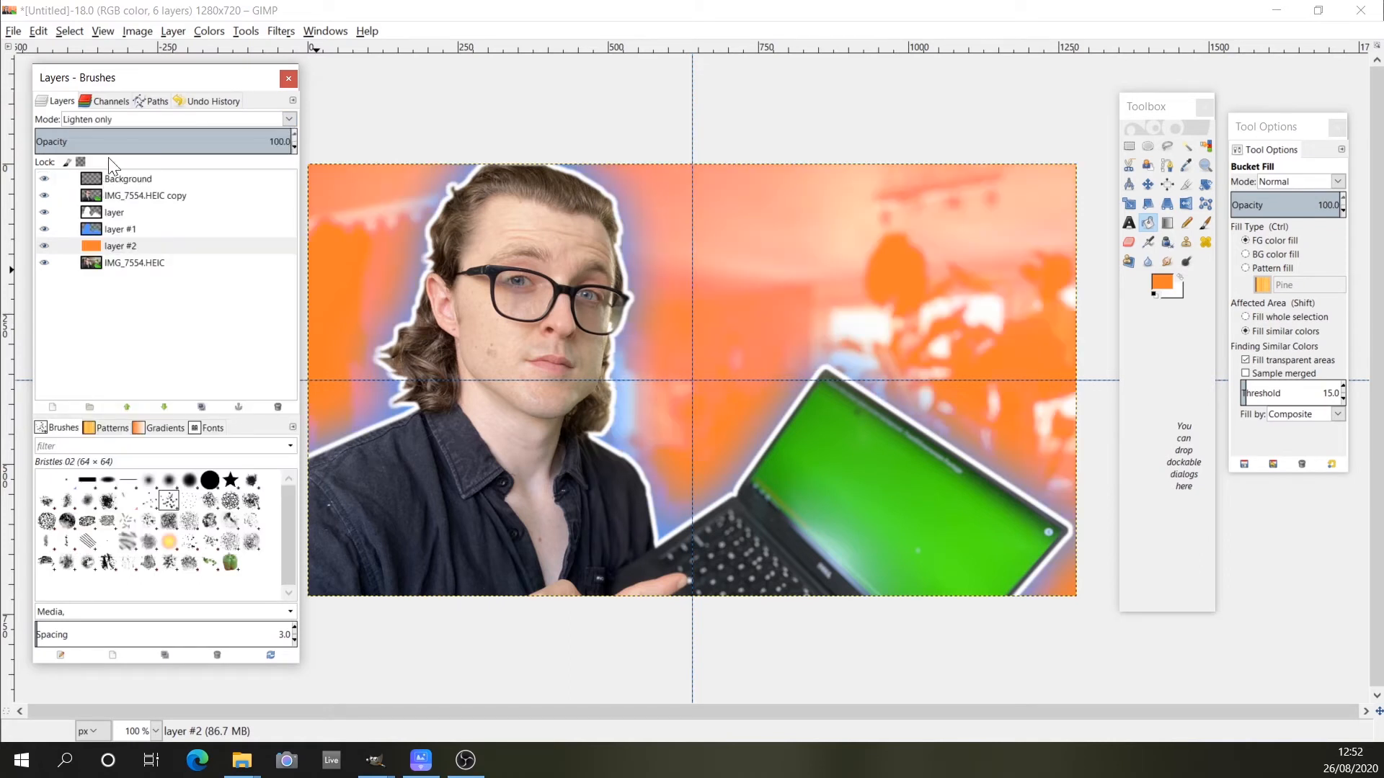
click(112, 120)
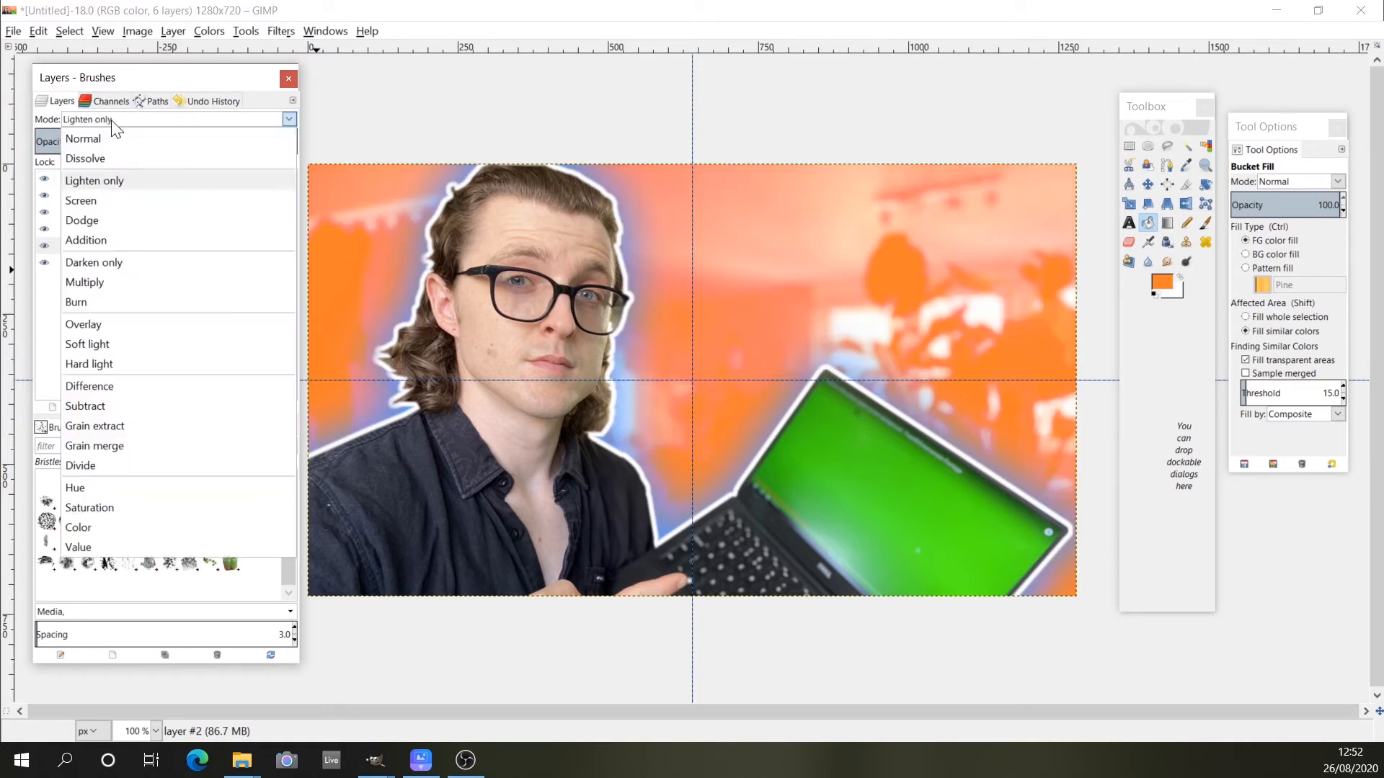
click(85, 282)
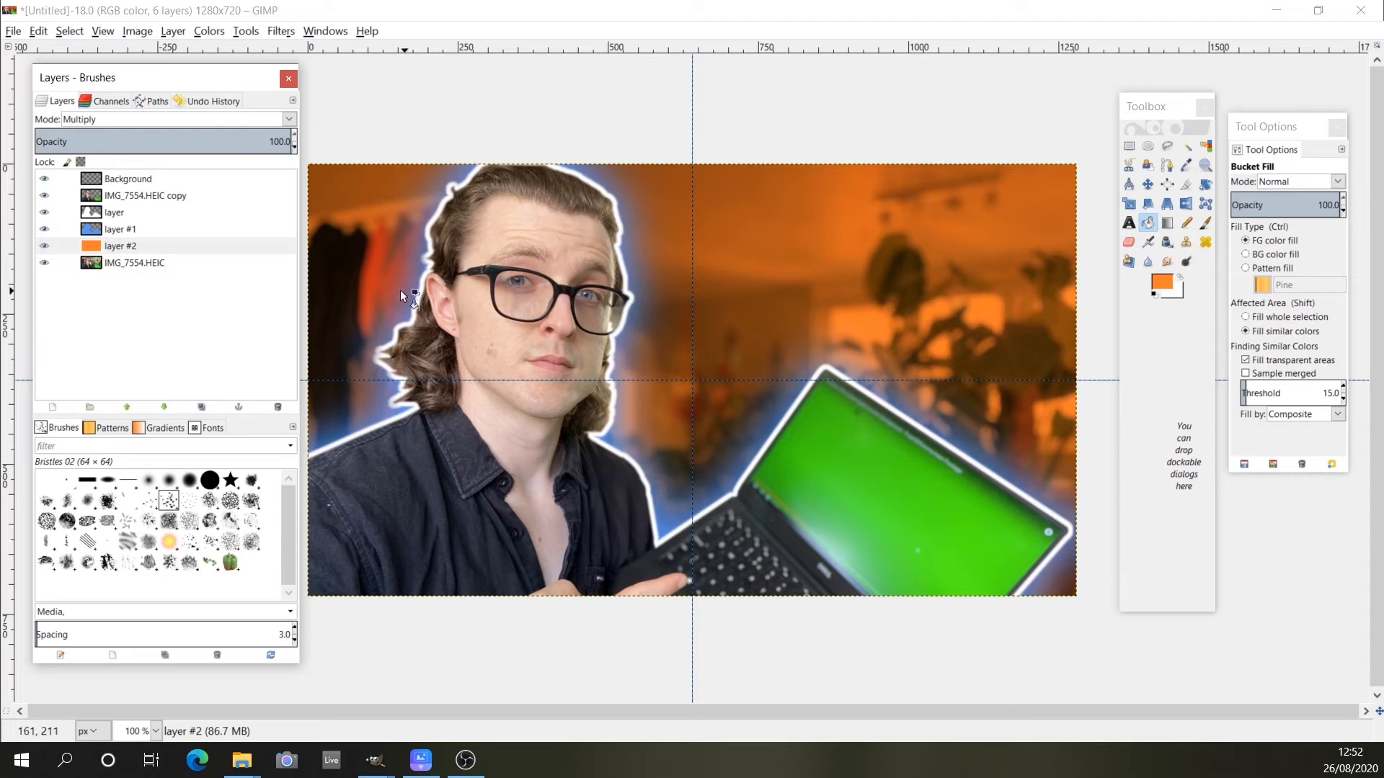
click(151, 119)
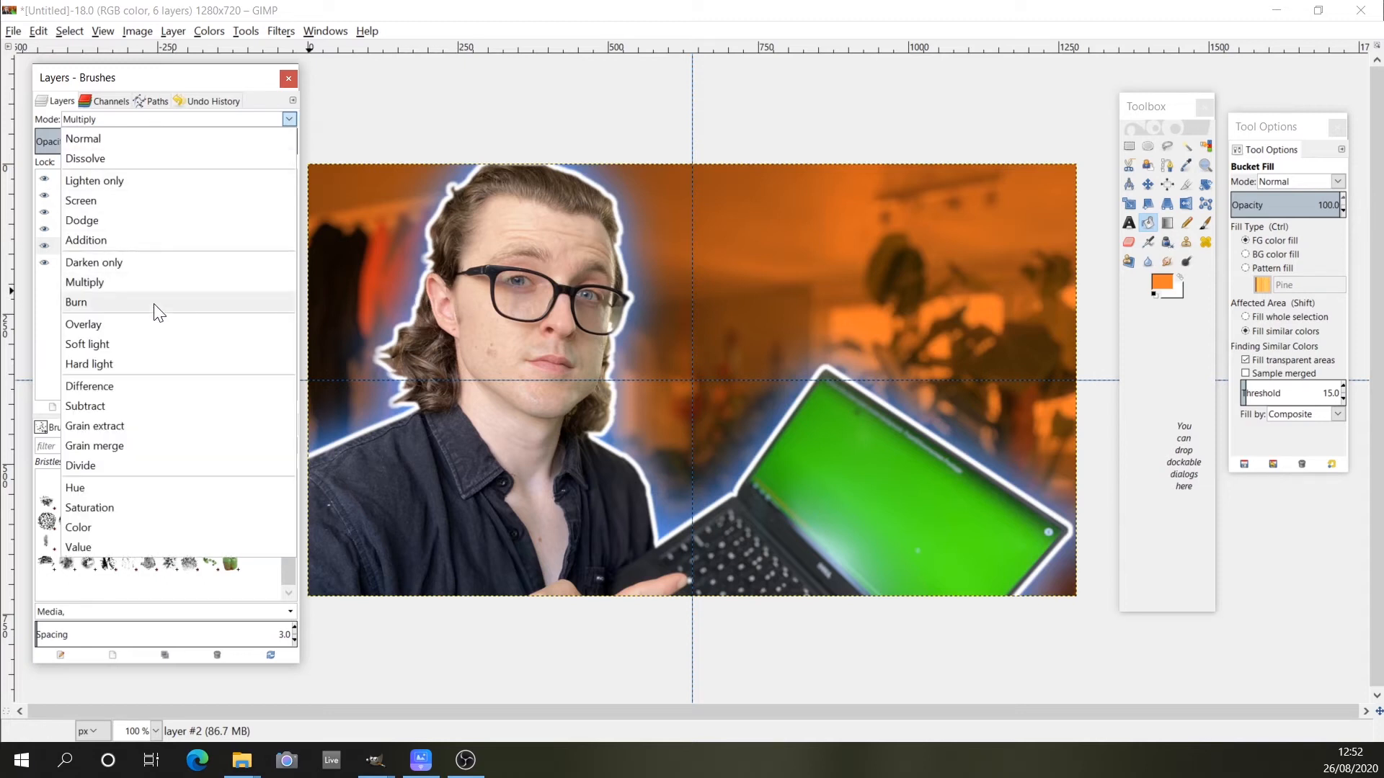
click(104, 343)
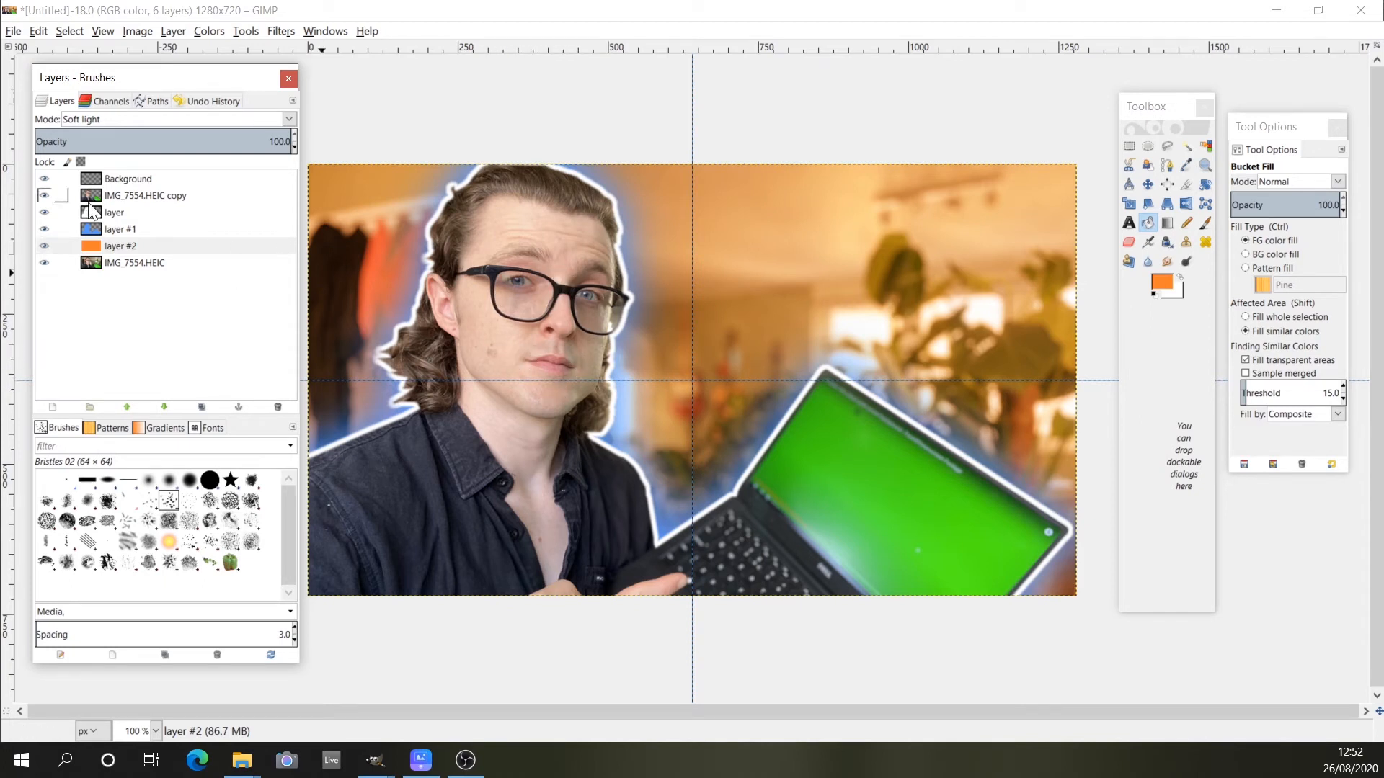
- Open Curves on IMG_7554.HEIC copy, pull the Value shadows down to about x 27, y 10, and compare with the original using the preview
click(129, 196)
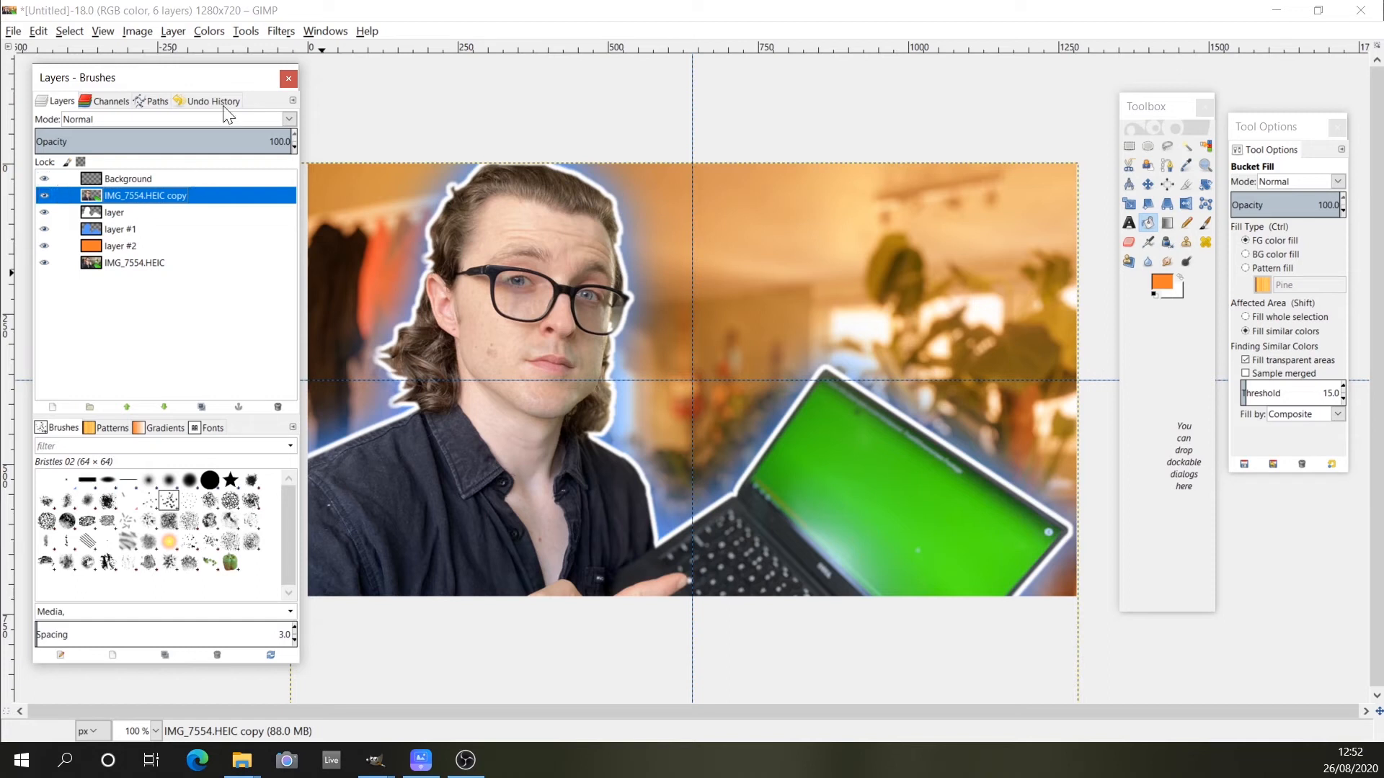
click(210, 31)
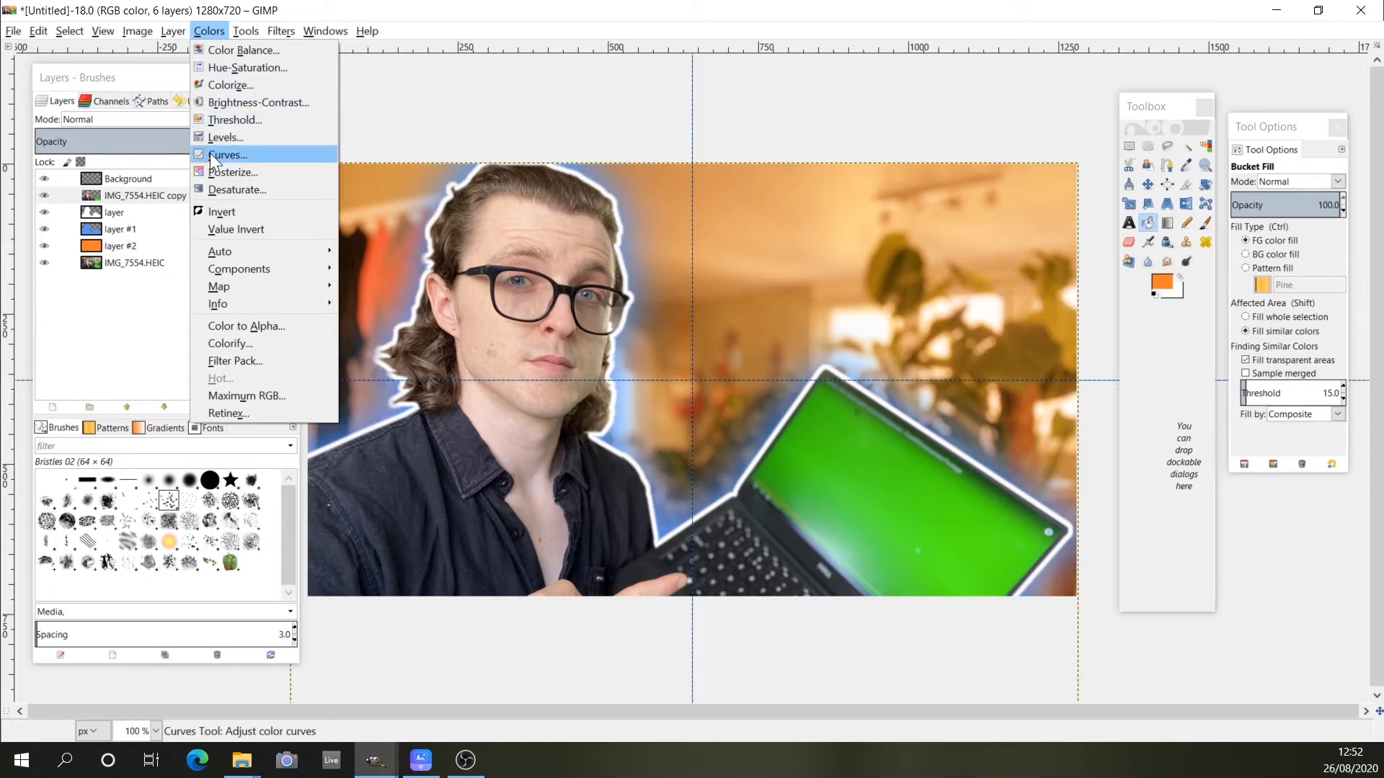
click(235, 154)
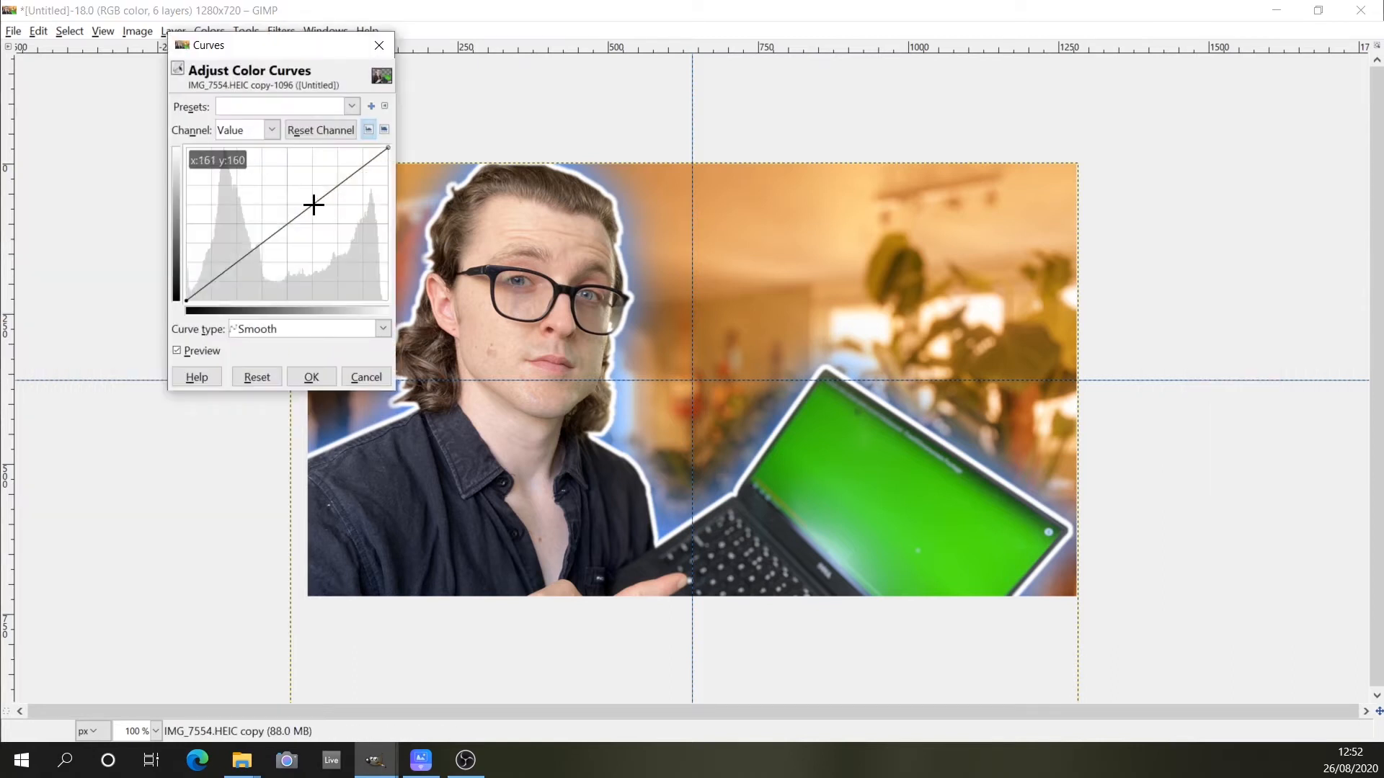
click(199, 289)
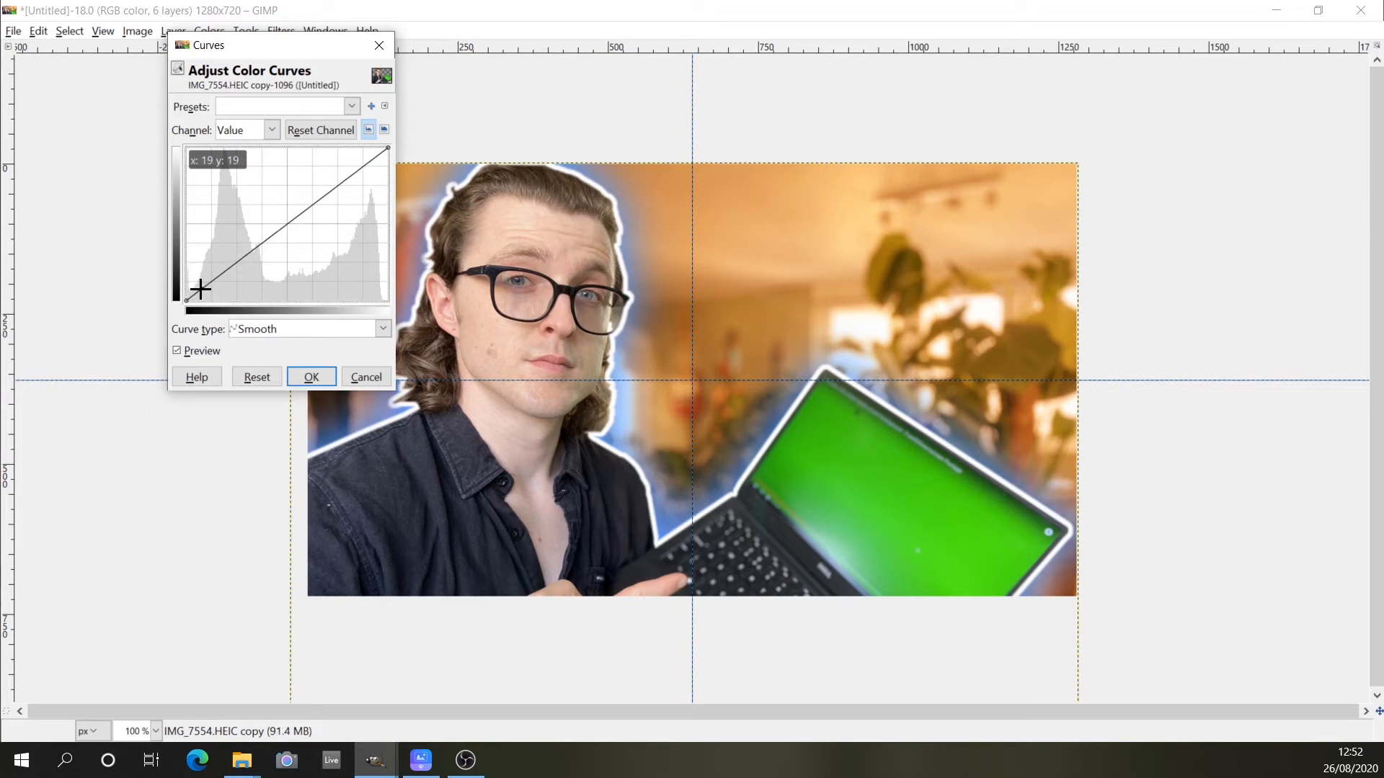
drag(200, 289, 207, 295)
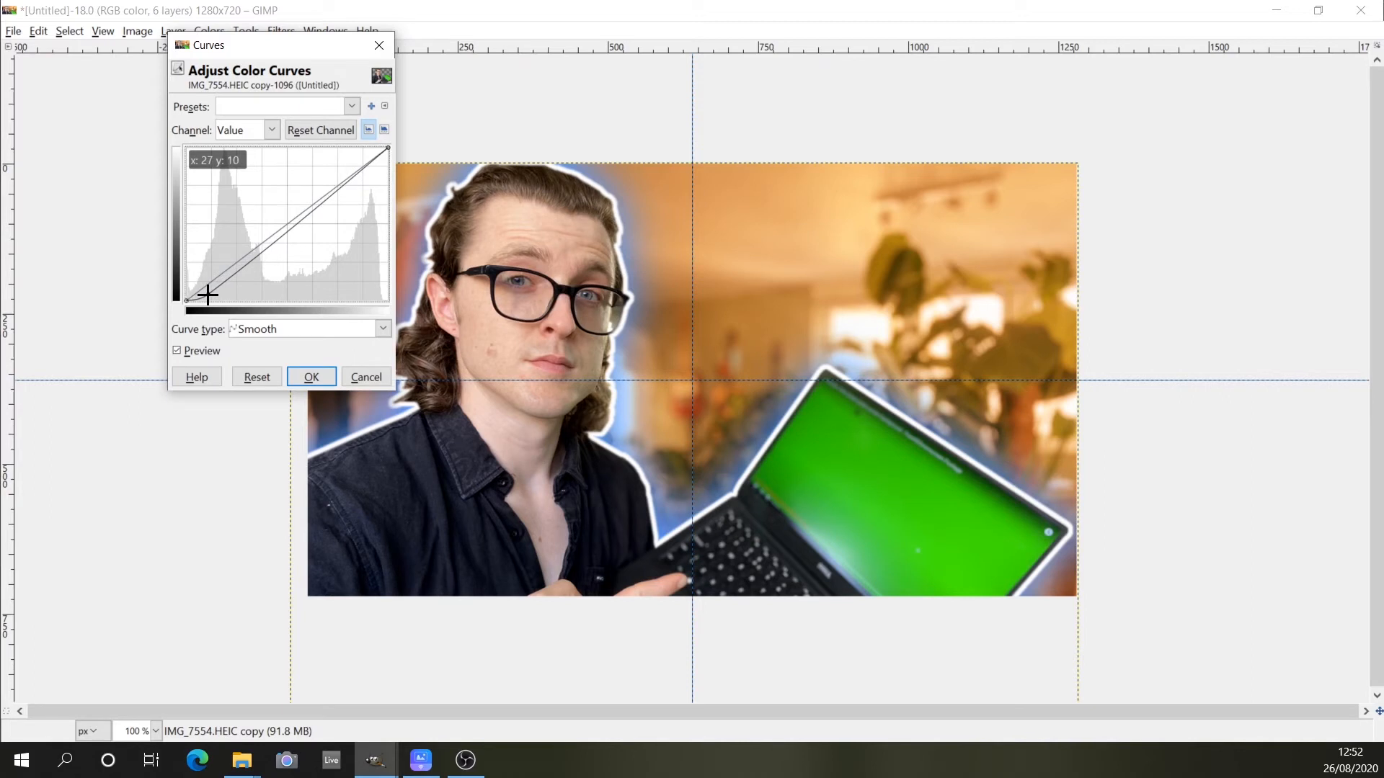
click(178, 351)
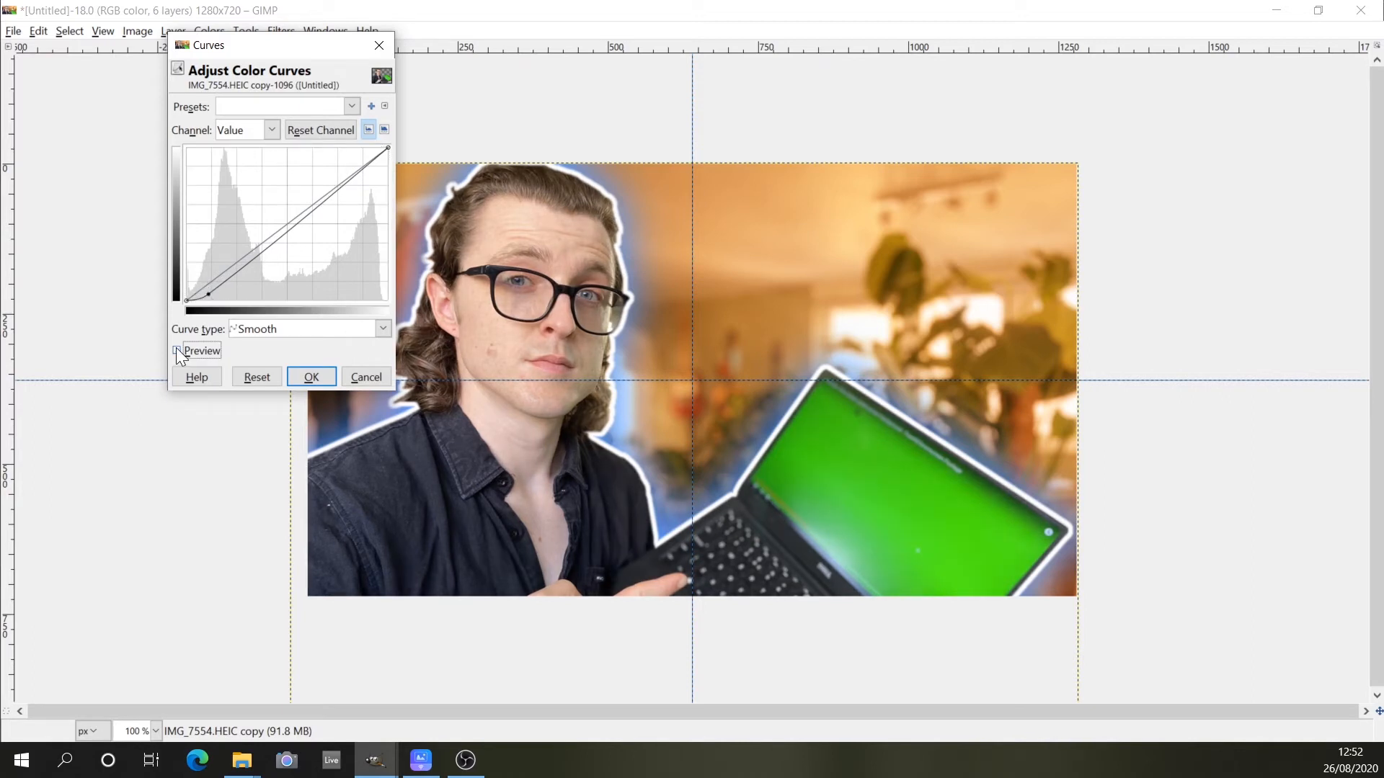
click(176, 349)
click(177, 349)
click(177, 349)
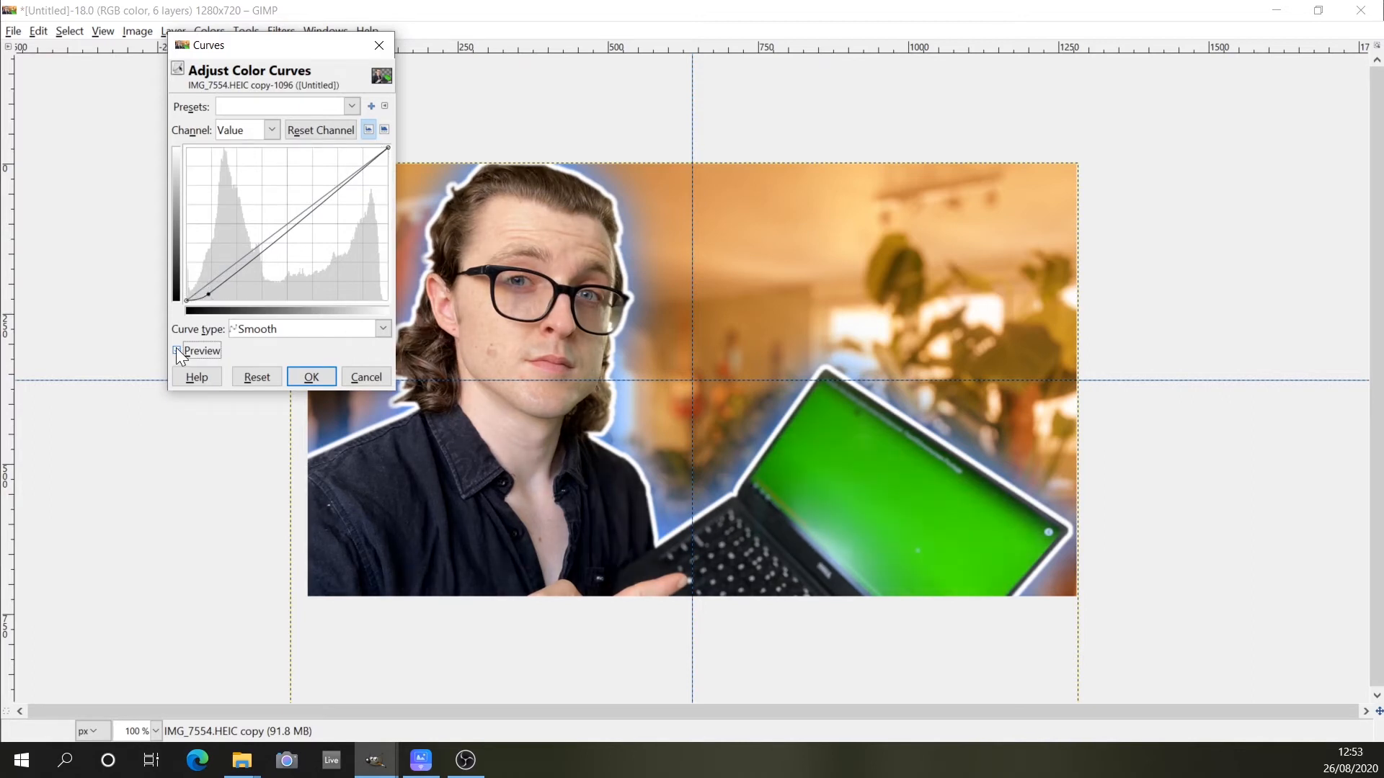
- Raise the black point and lower the white point of the Blue channel curve, compare the preview, and apply the curves
click(271, 130)
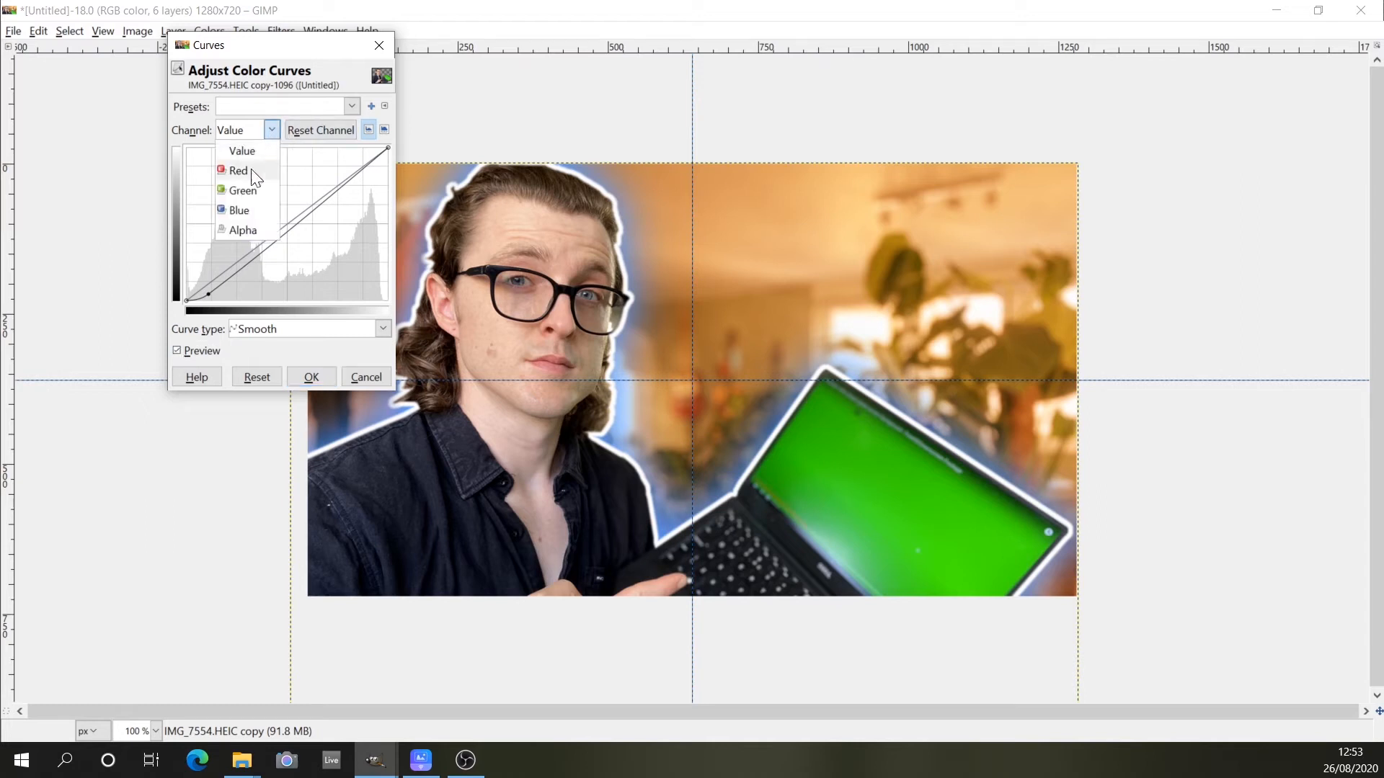
click(235, 210)
drag(191, 294, 183, 289)
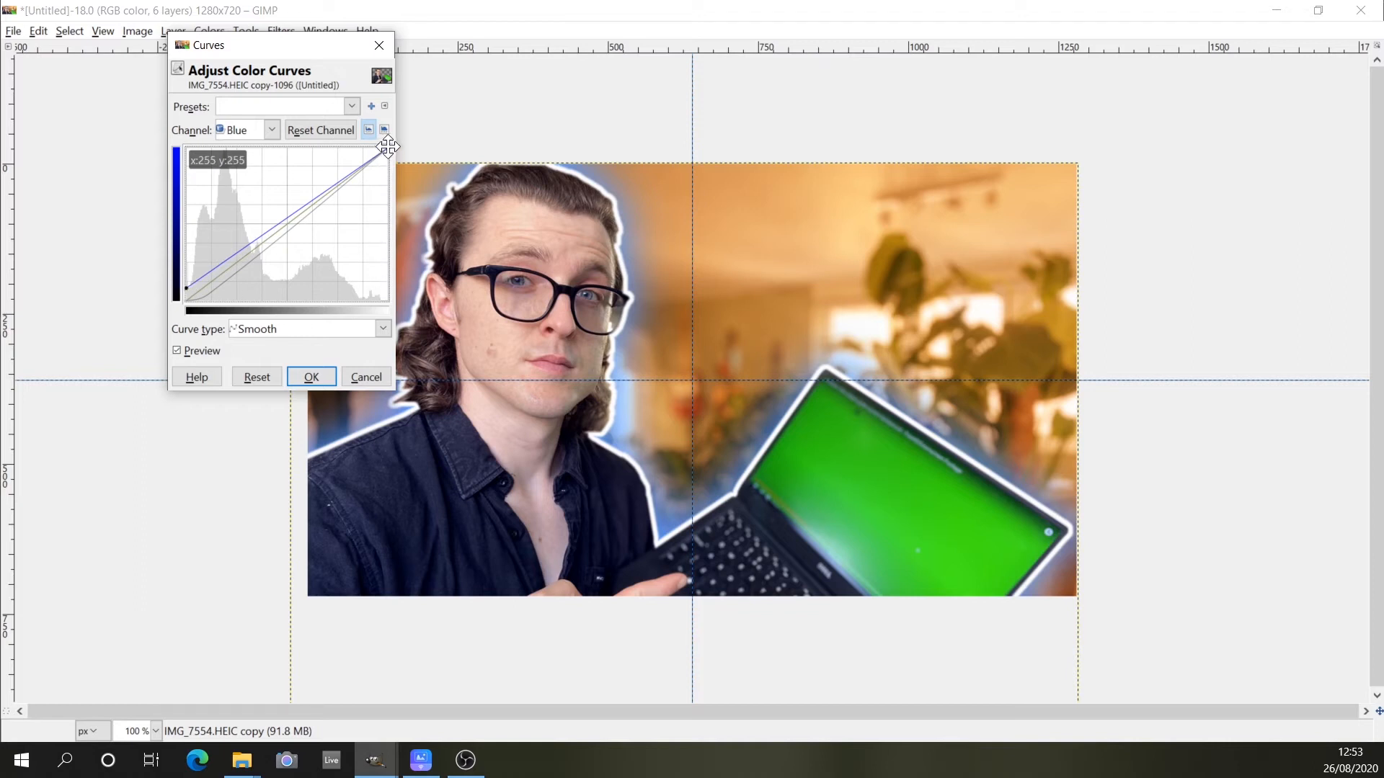
mouse_move(388, 147)
mouse_down()
mouse_move(390, 223)
mouse_move(394, 160)
mouse_up()
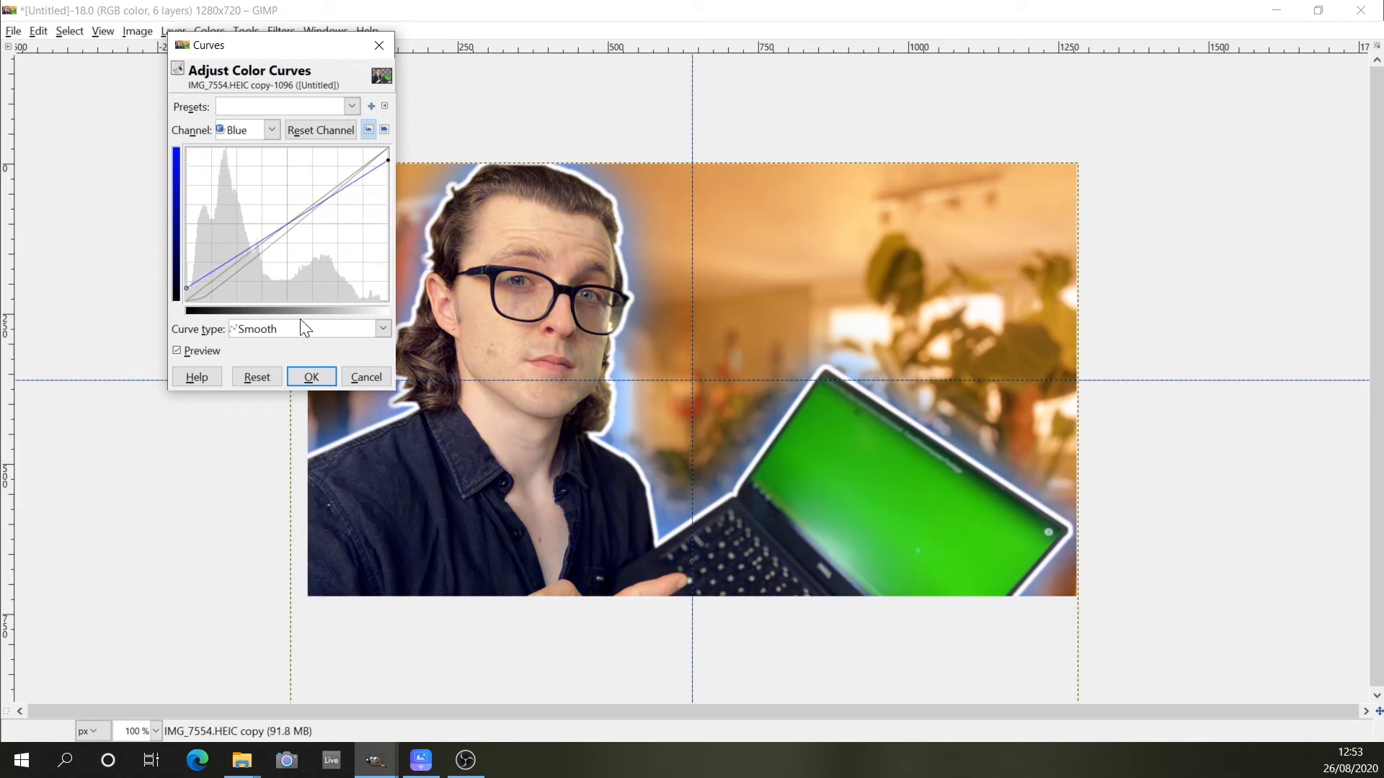
click(180, 349)
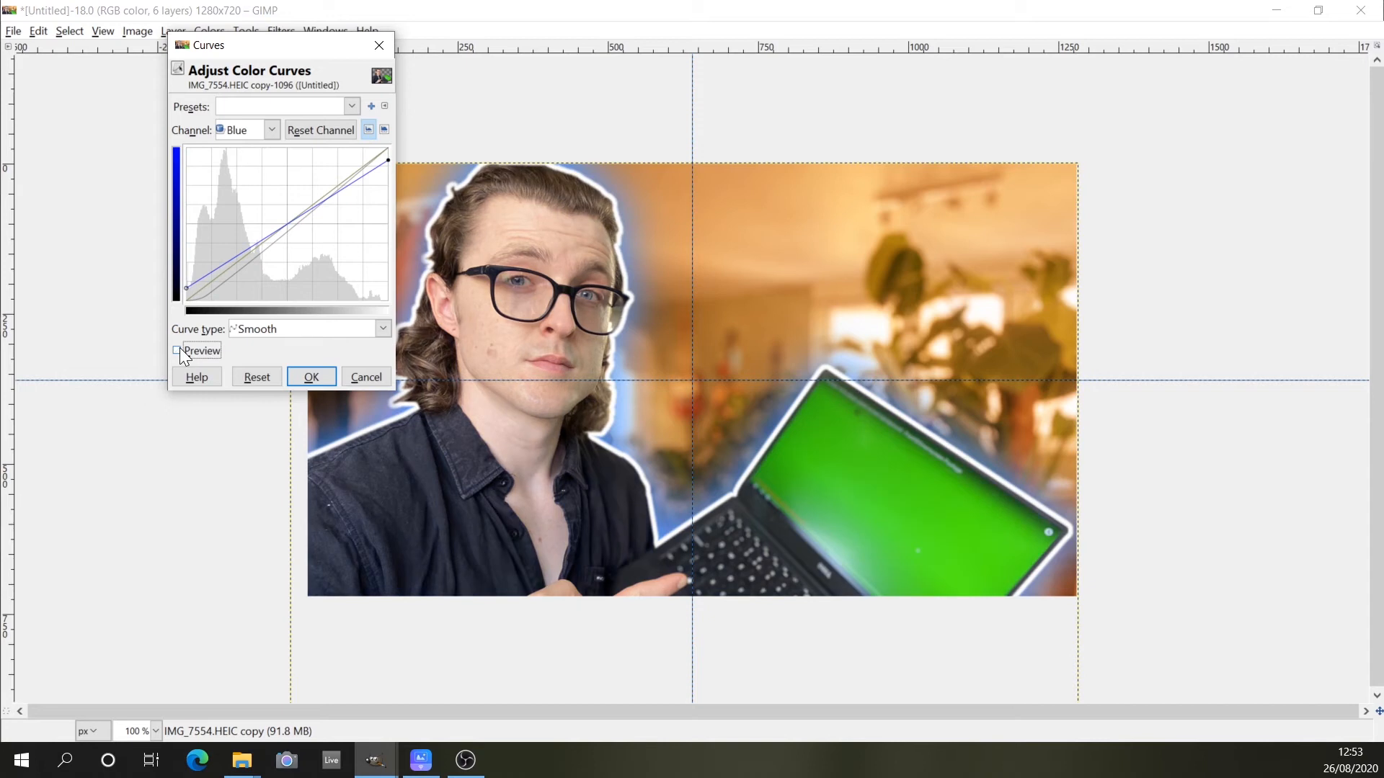
click(180, 349)
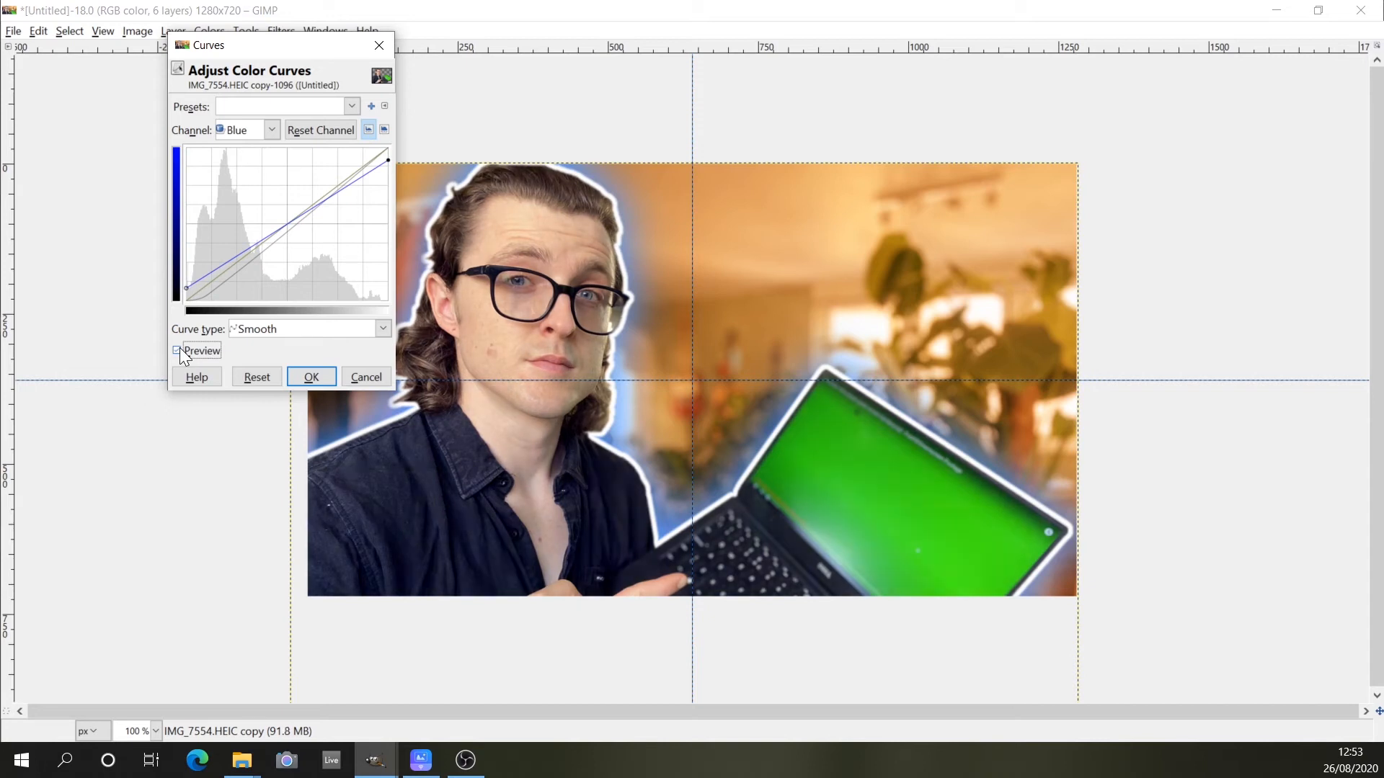
click(180, 348)
click(180, 349)
click(296, 374)
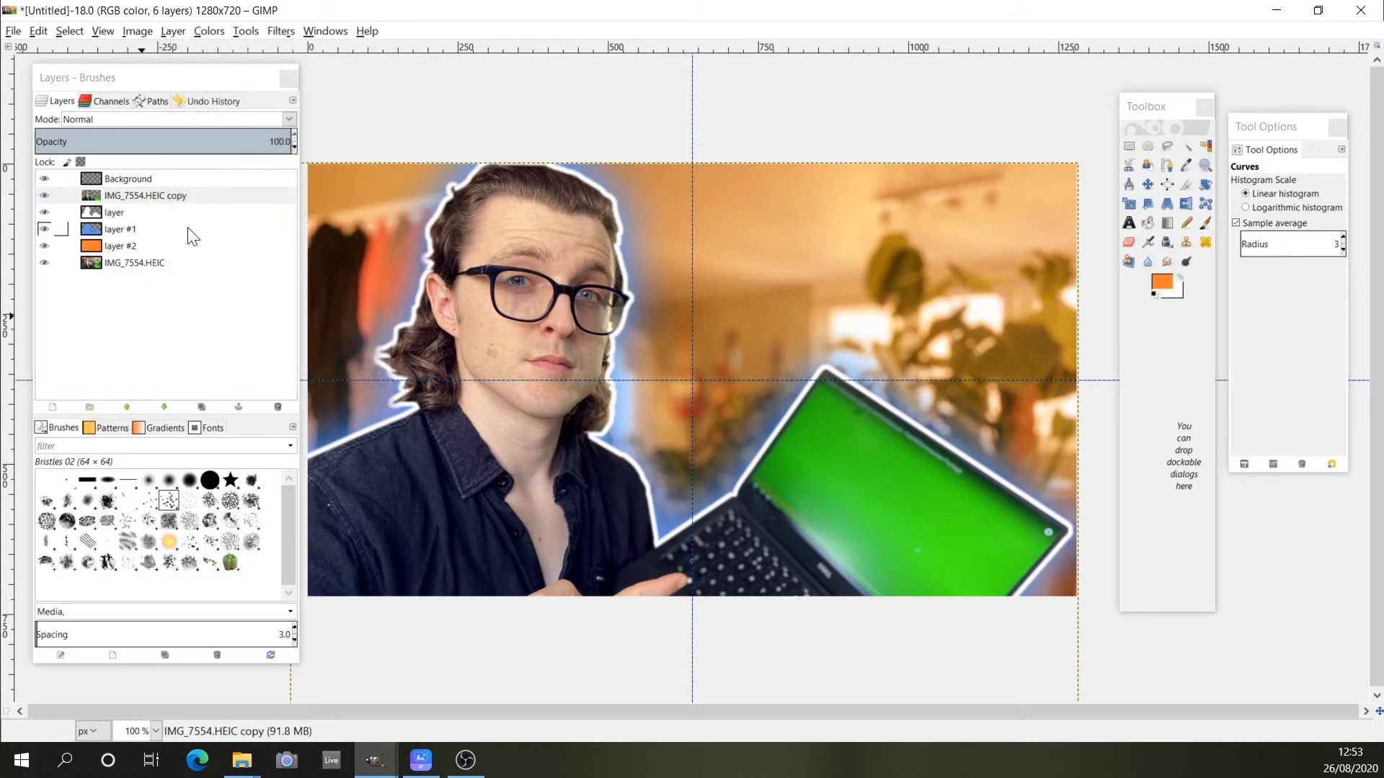
- Draw a text box about 630 × 341 px above the laptop and set its text colour to black 000000
click(1129, 222)
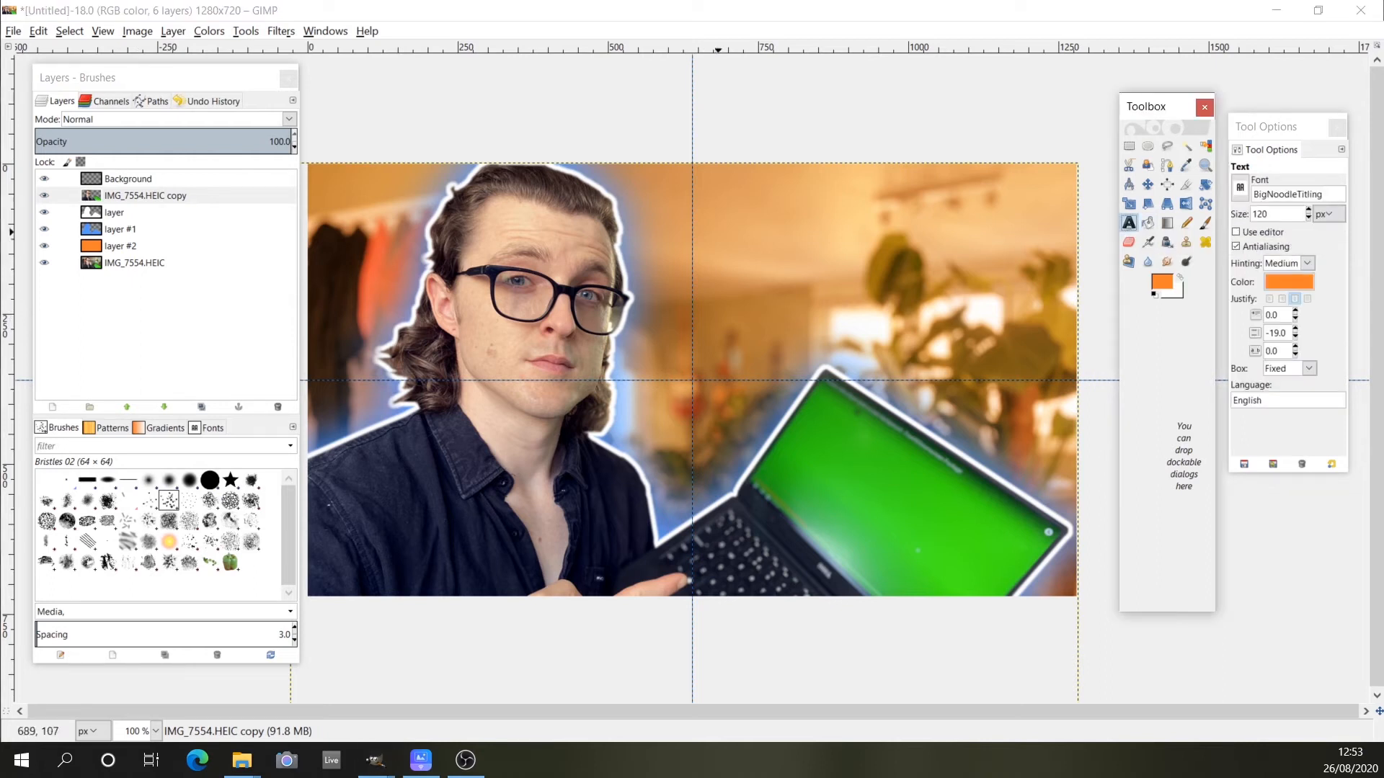
drag(691, 175, 1070, 380)
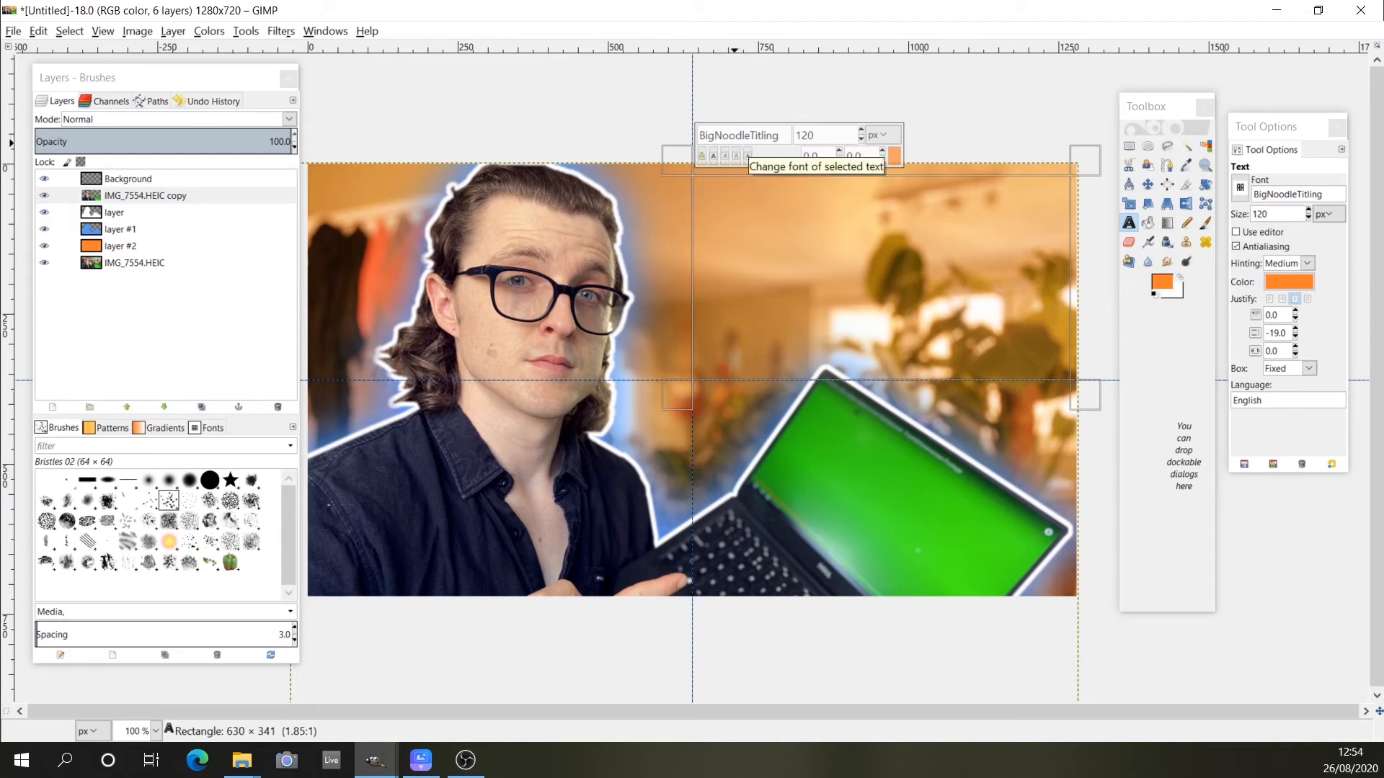
click(895, 155)
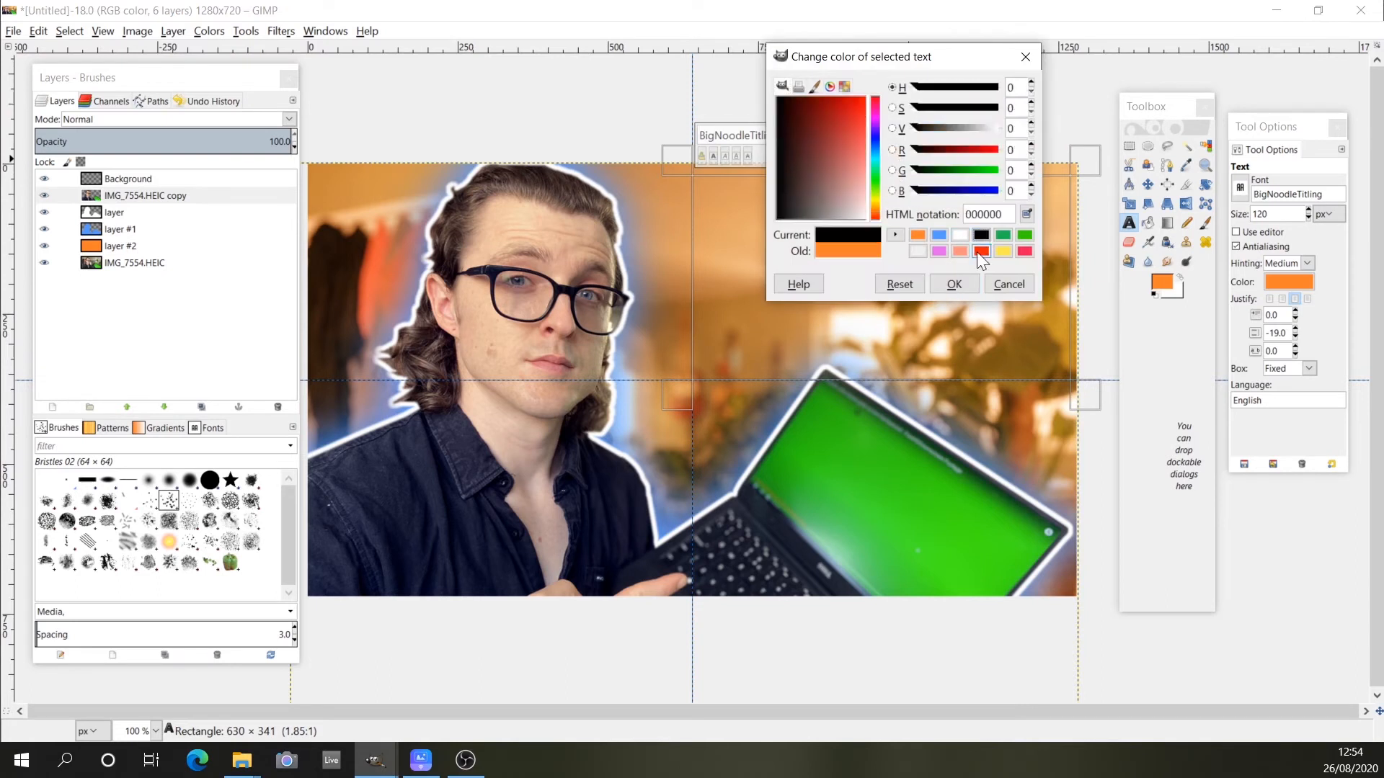
click(919, 243)
click(956, 277)
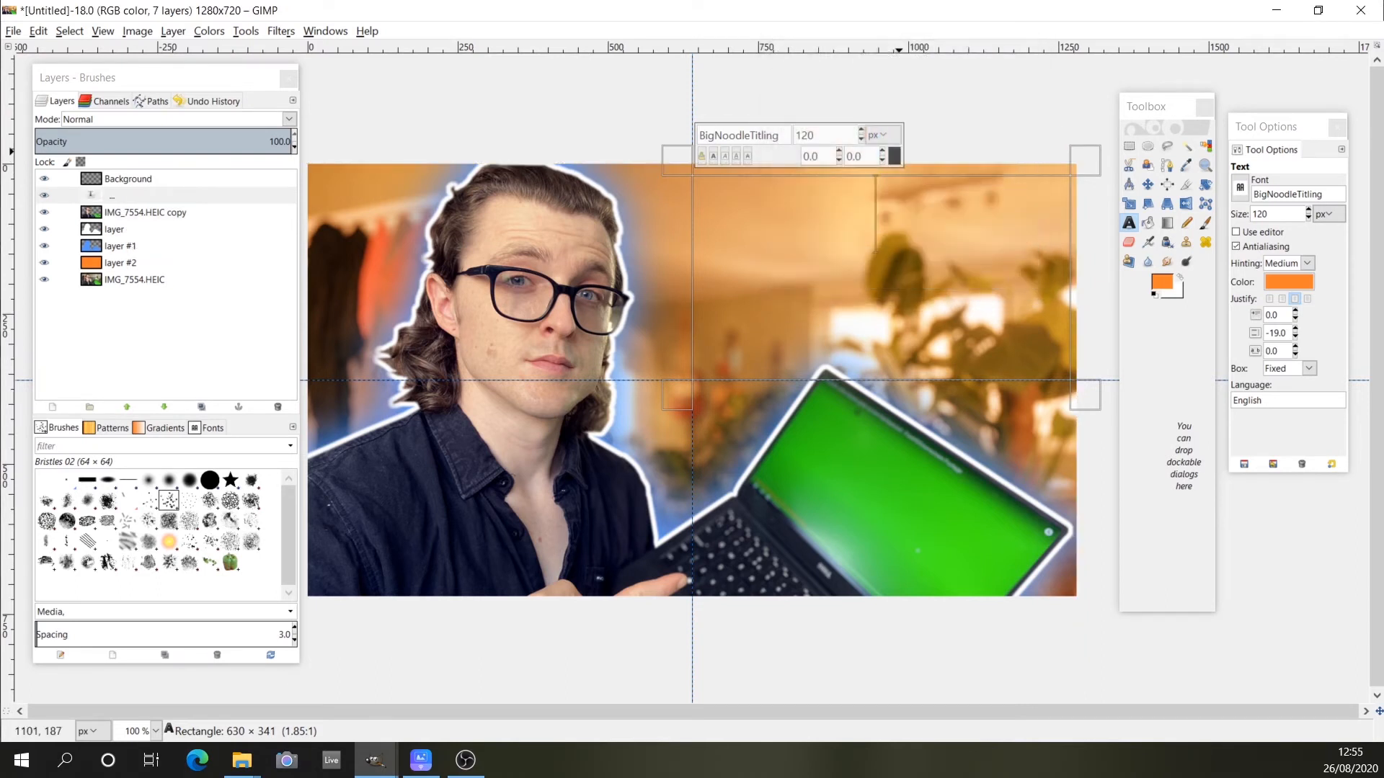
- Enter the title "how to make custom thumbnails" in the text box
text(how to make)
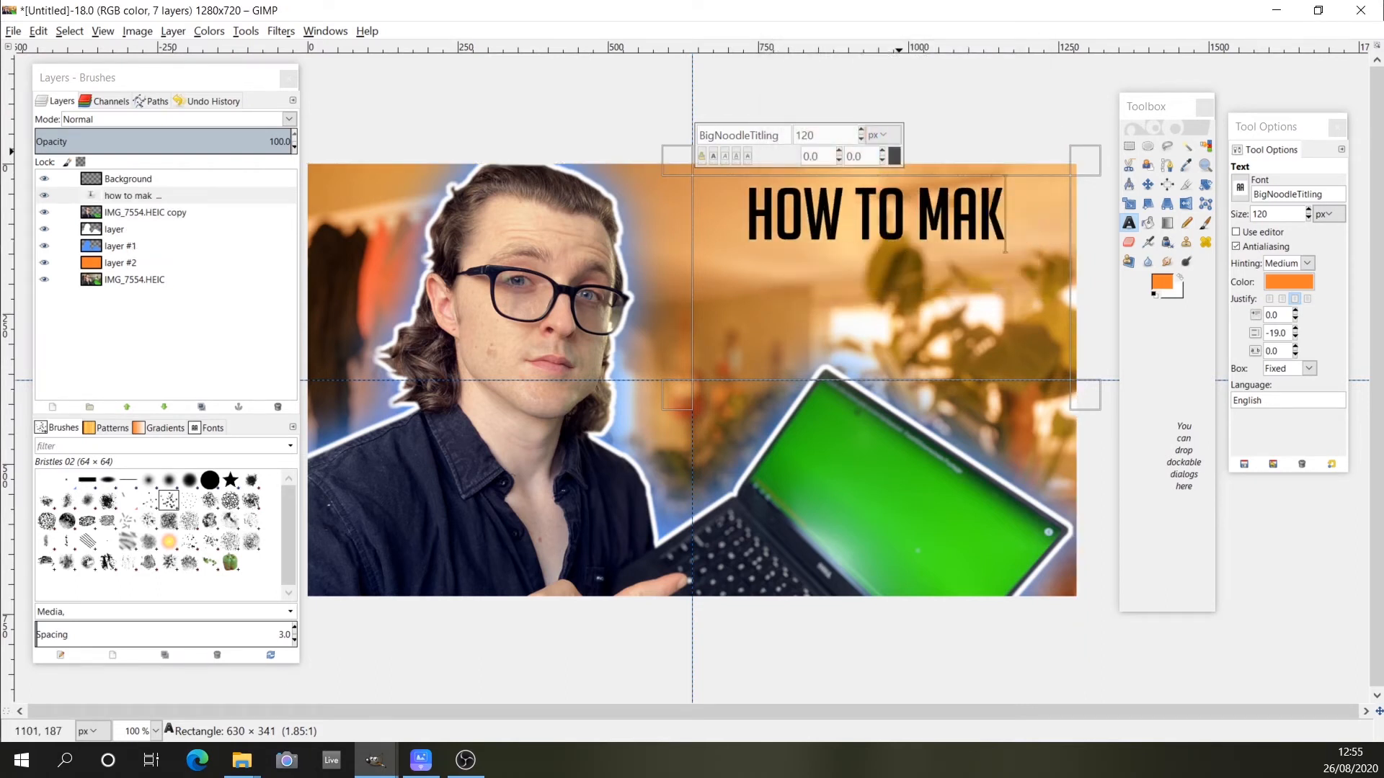
text( custom)
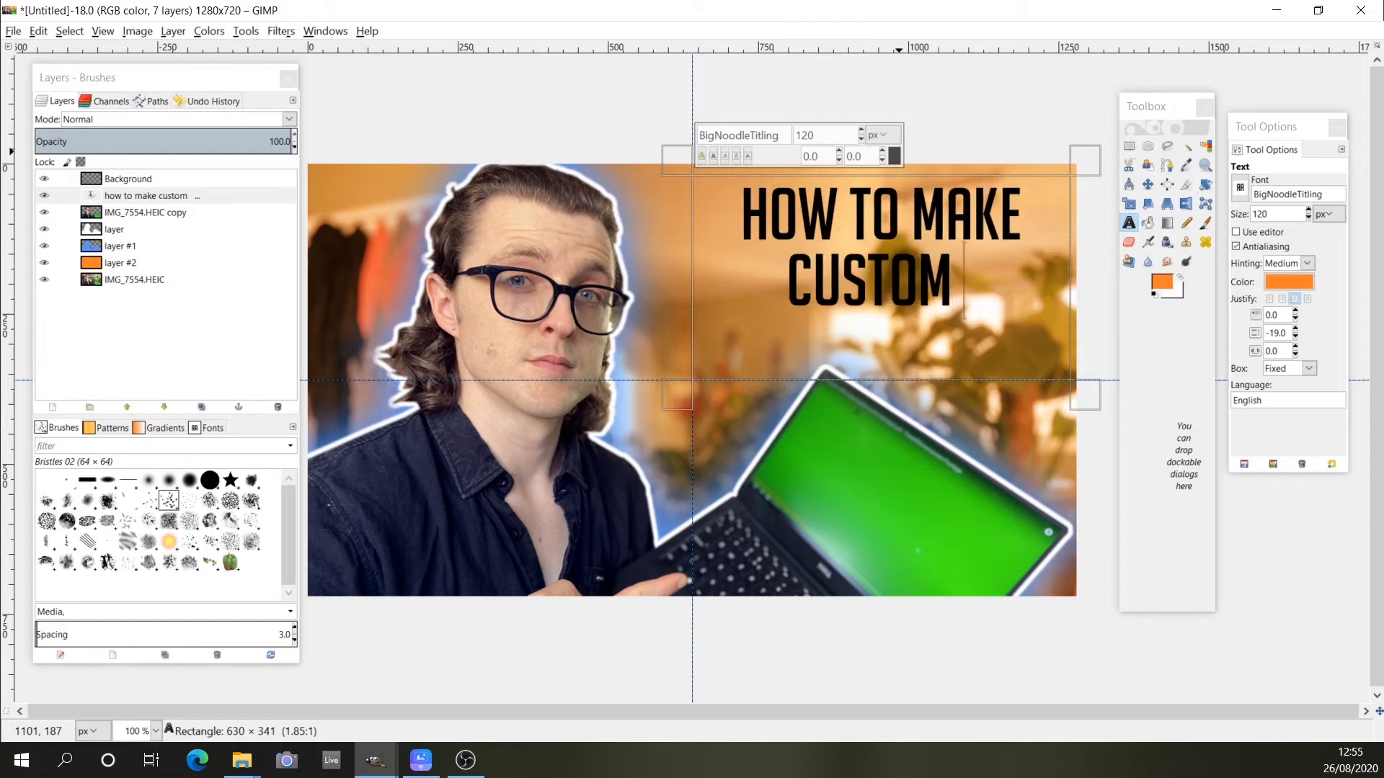
text( thumbn)
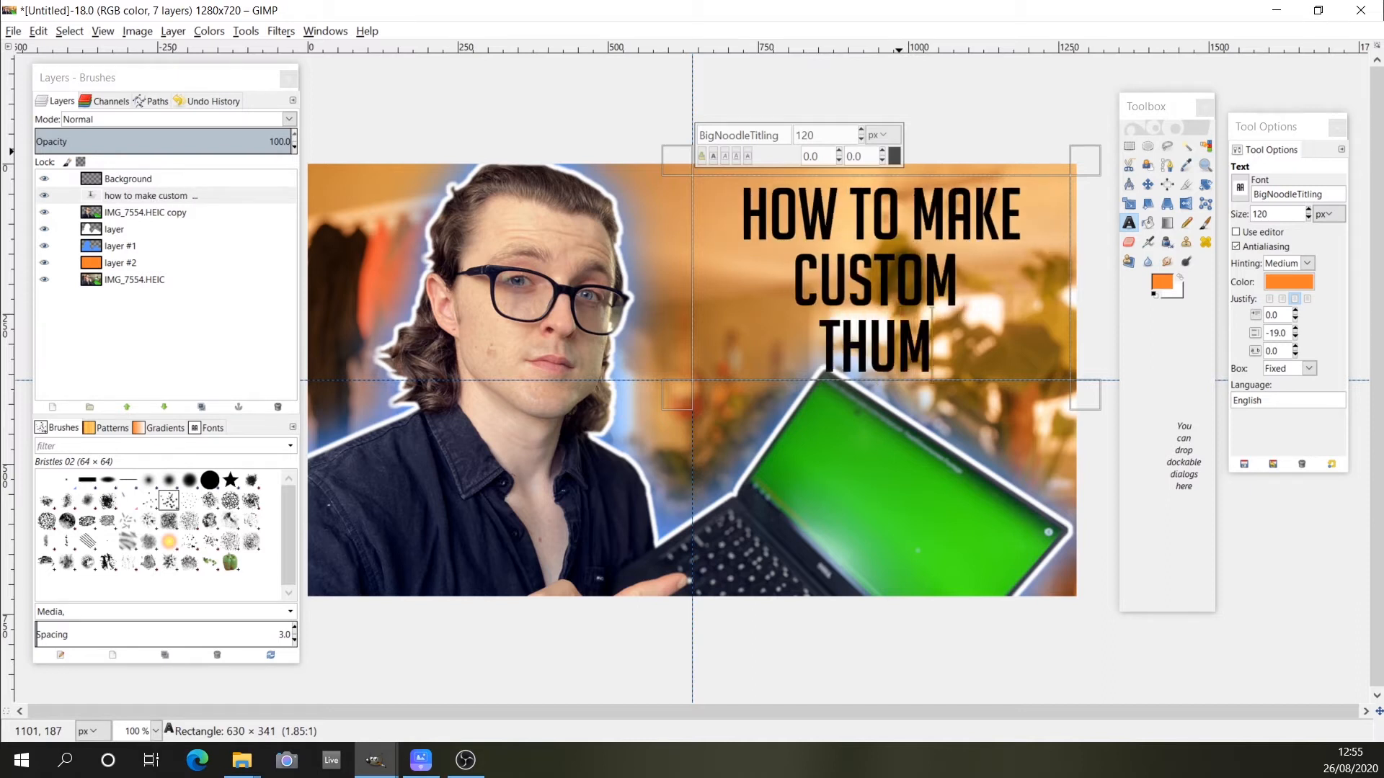
text(ails)
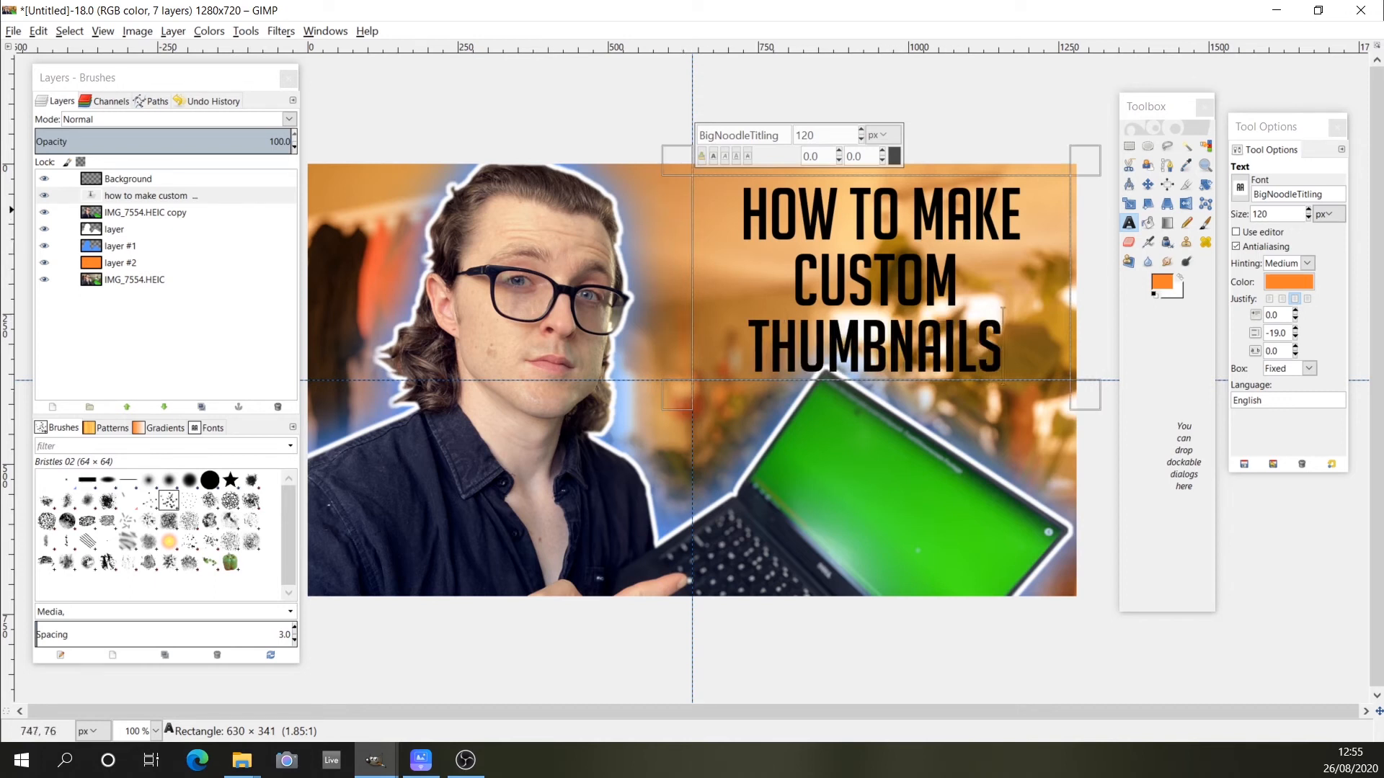
- Move the title text layer slightly to the left and set the font size of all its text to 150 px
click(150, 210)
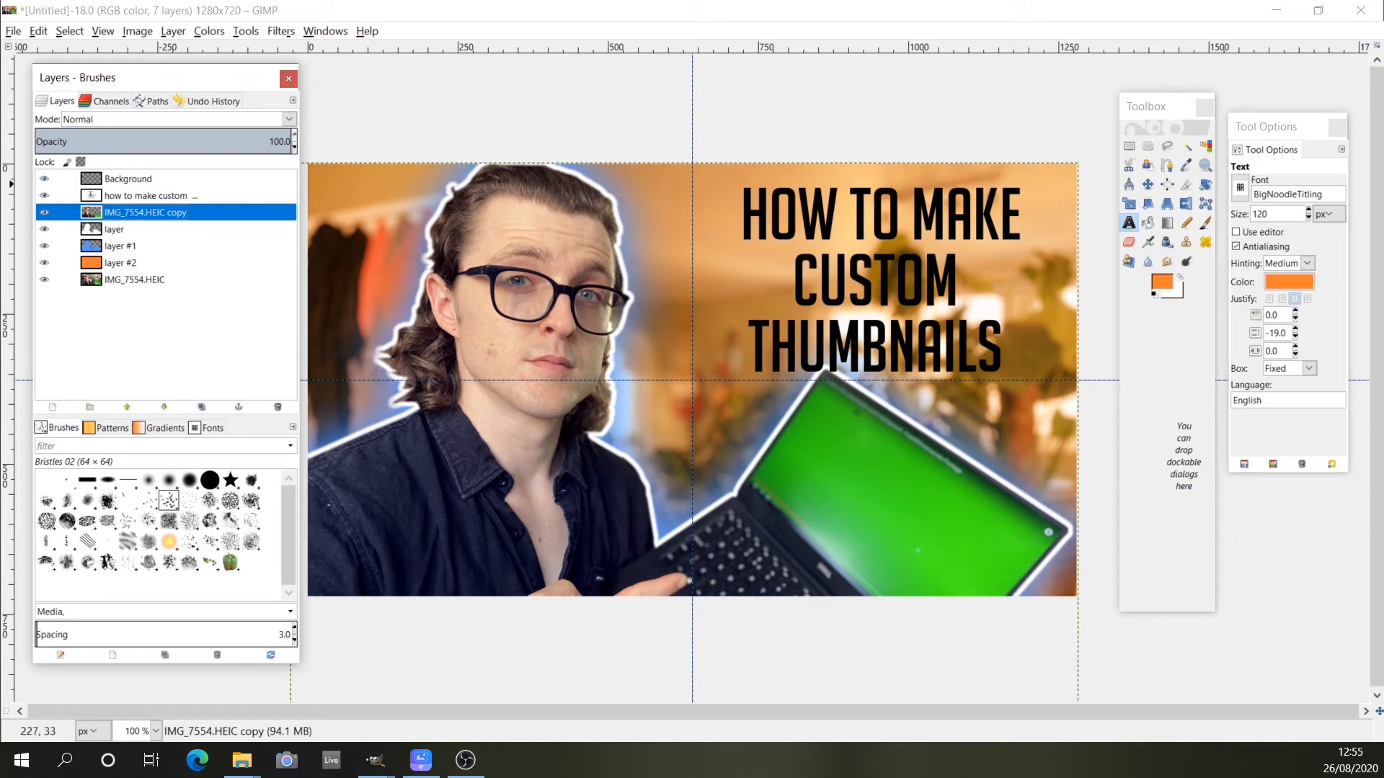
click(167, 196)
key(m)
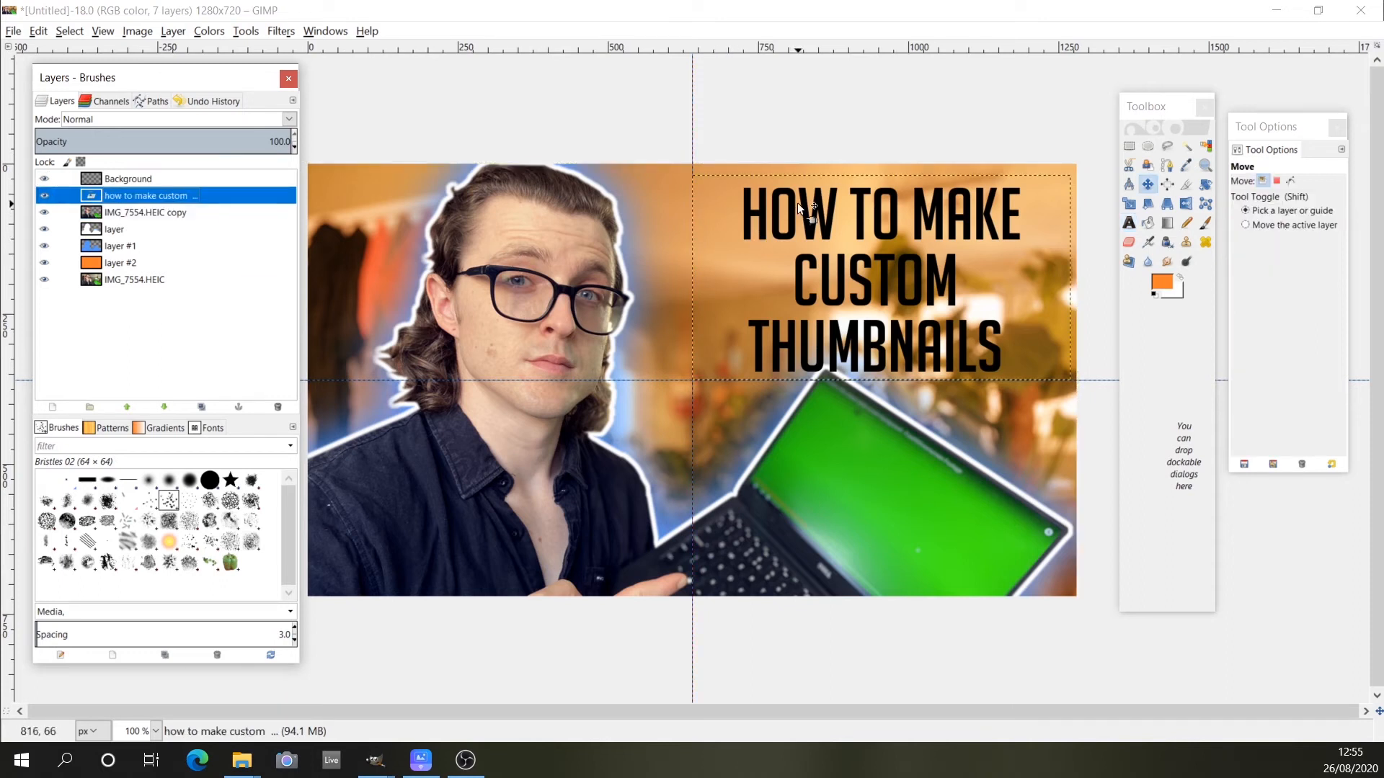
drag(797, 202, 760, 193)
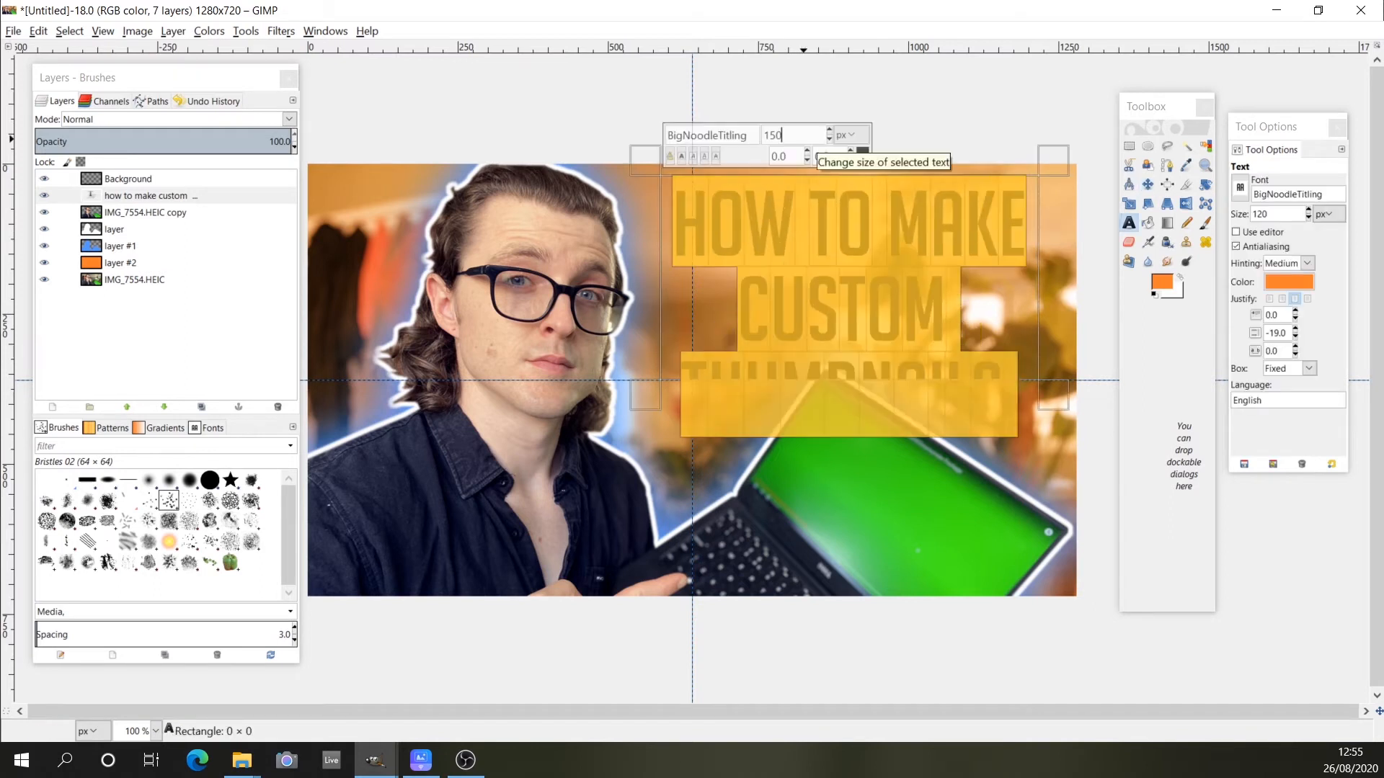
- Enlarge the title's text box to about 727 × 530 px and set the word "CUSTOM" to 180 px
drag(1028, 379, 1081, 505)
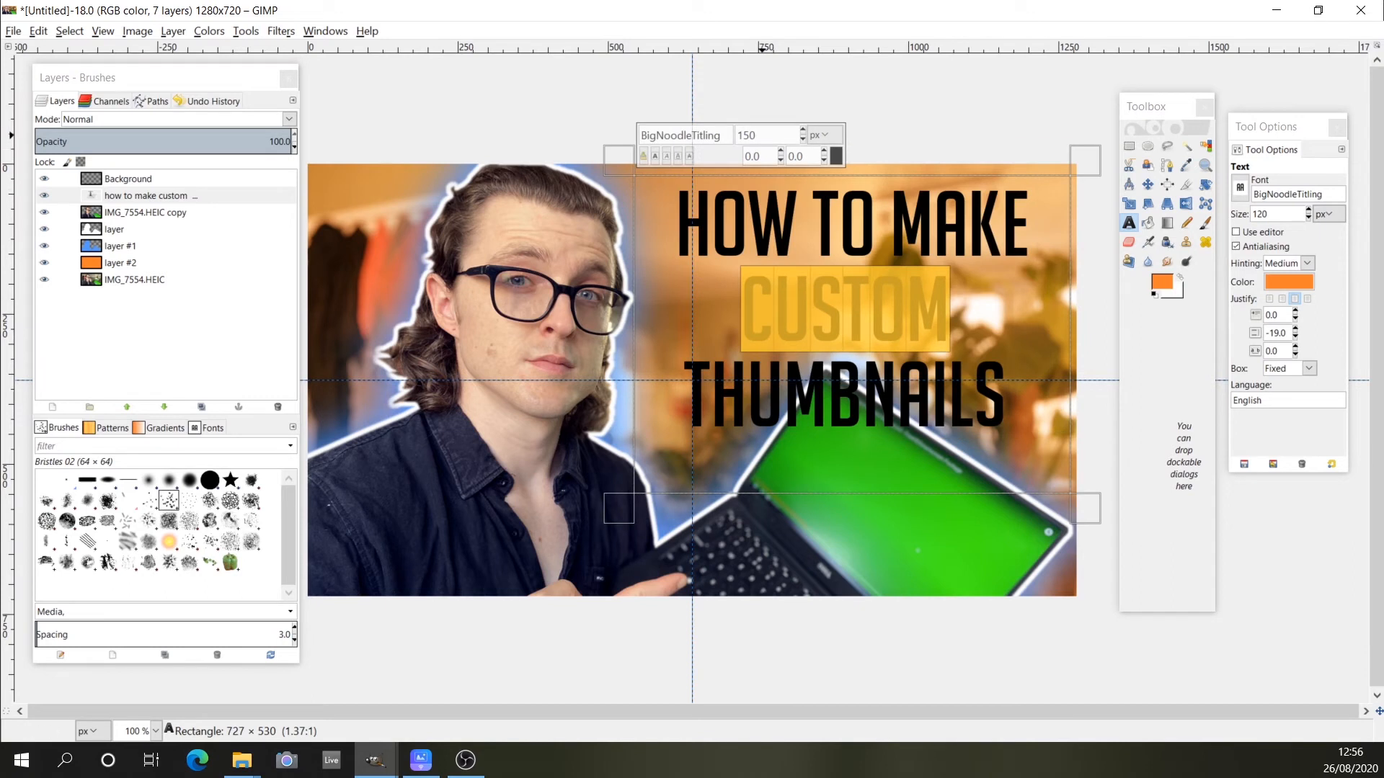
double_click(747, 135)
click(743, 135)
drag(743, 135, 759, 135)
text(80)
key(Return)
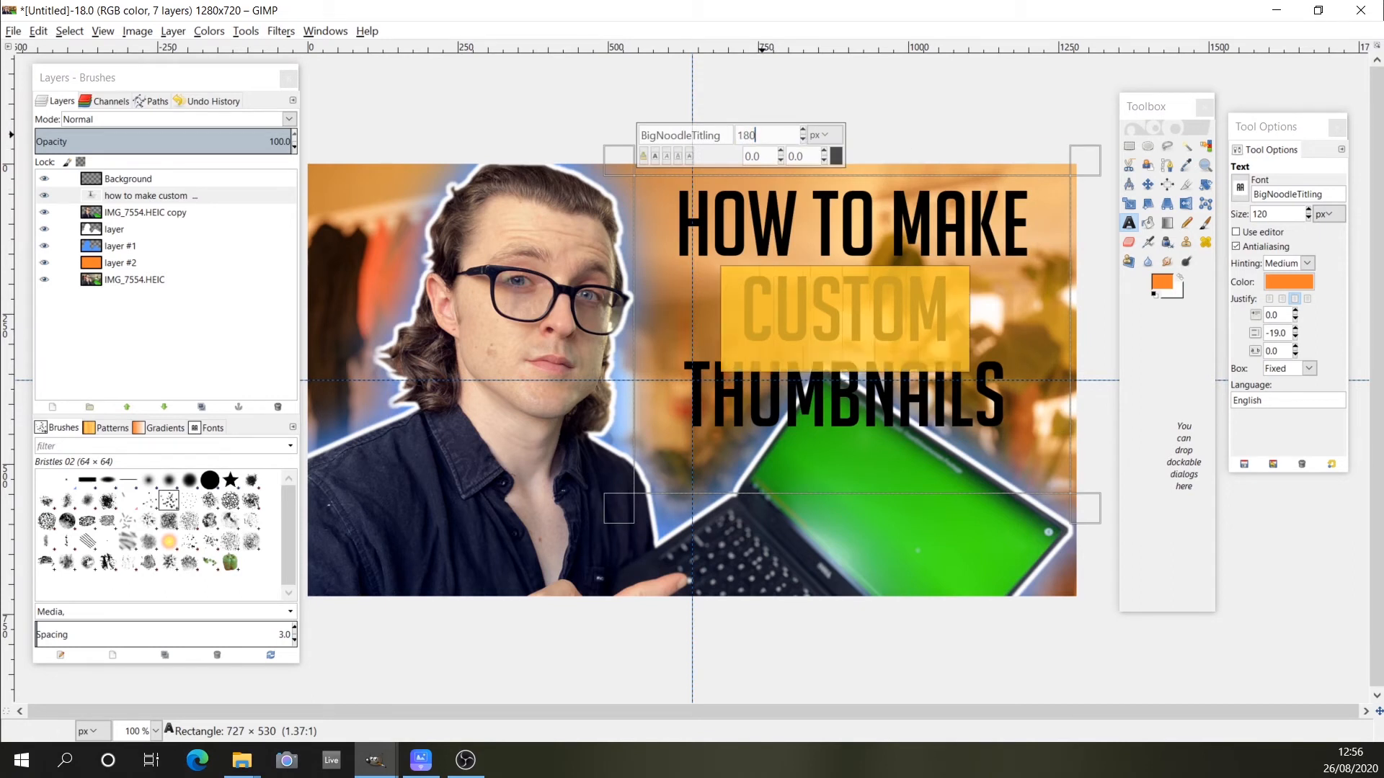
click(862, 414)
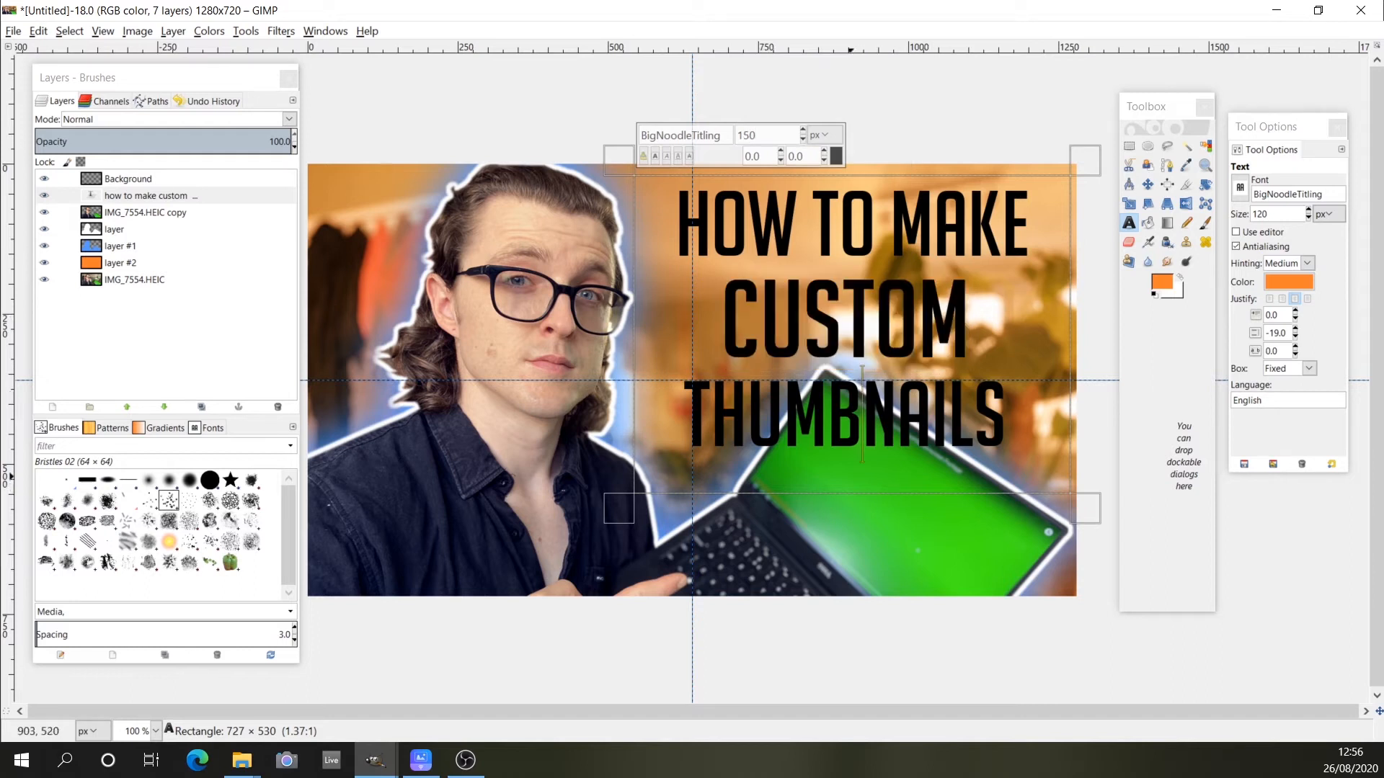
- Create a selection from the title text layer's alpha and grow it by 4 px
right_click(144, 196)
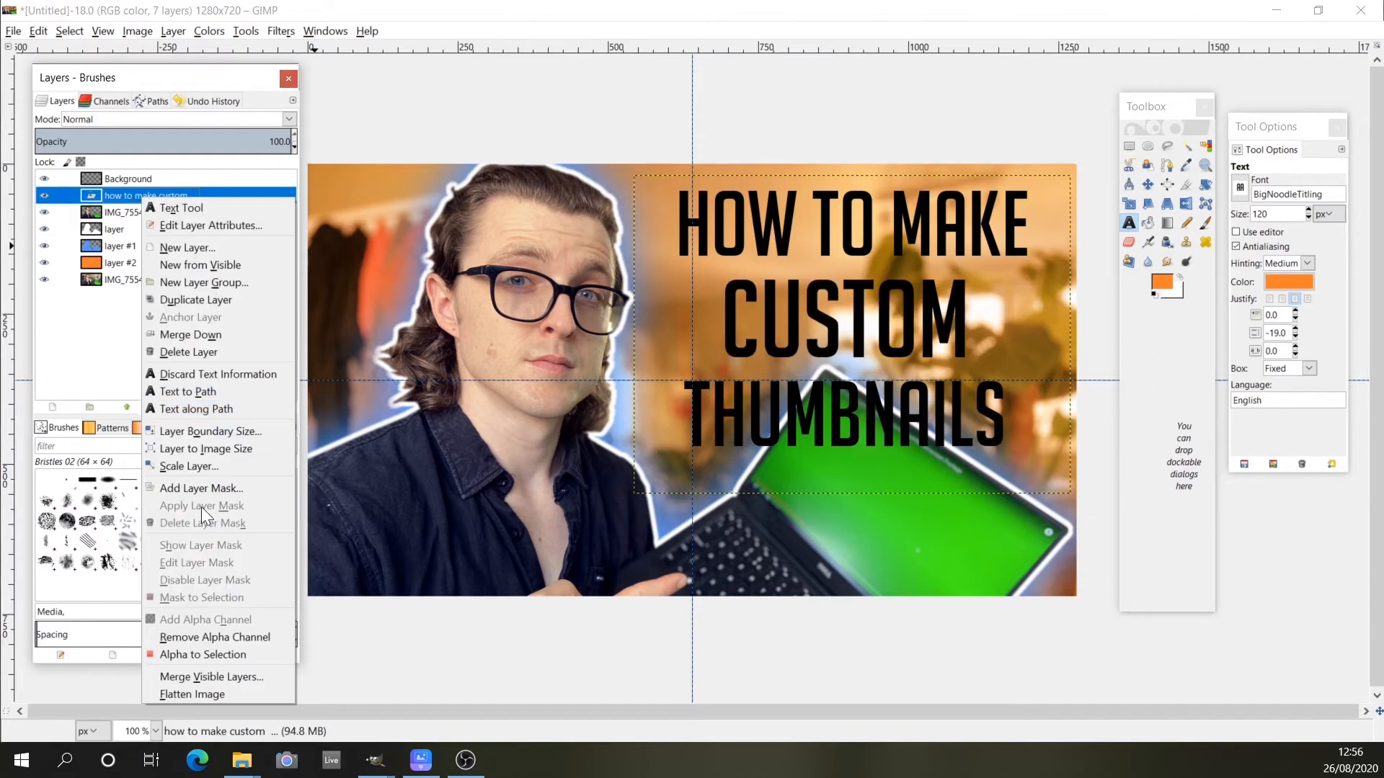
click(198, 654)
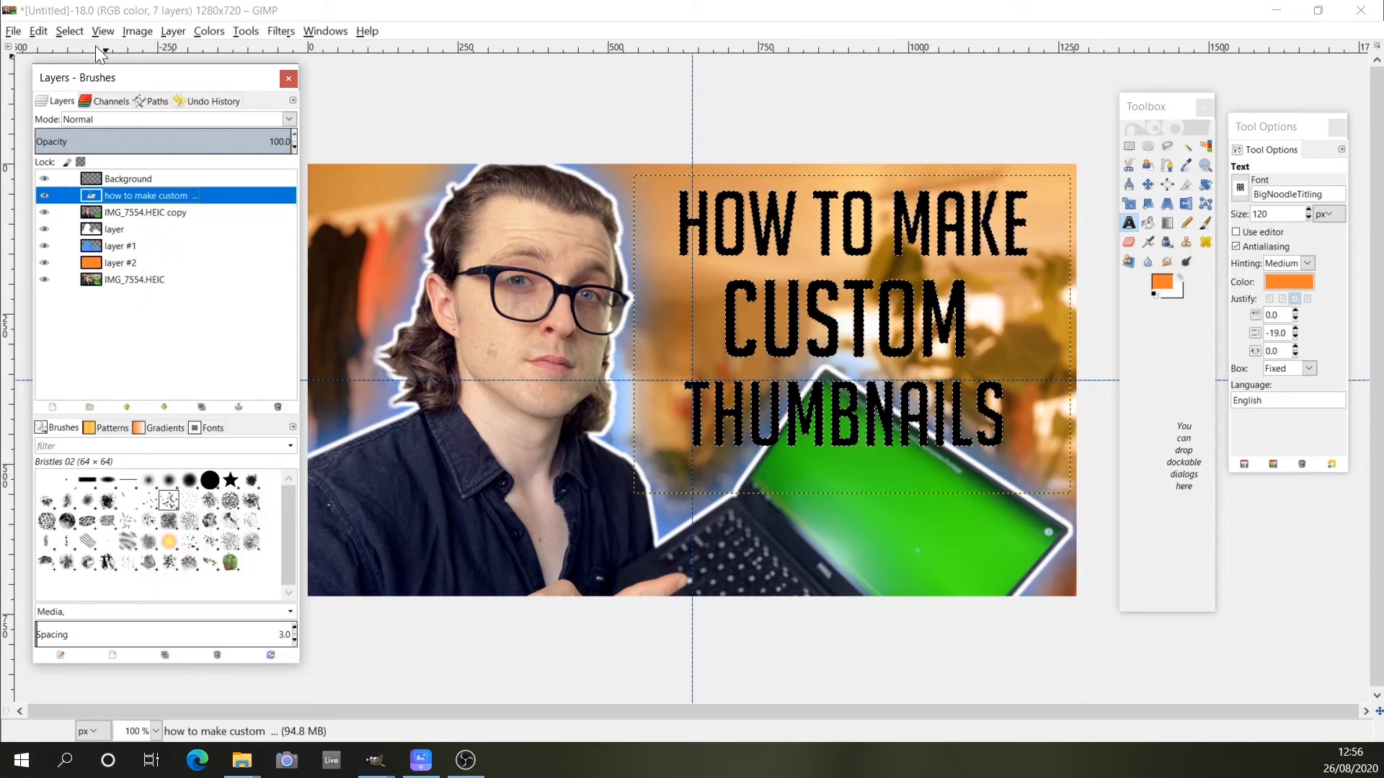
click(72, 33)
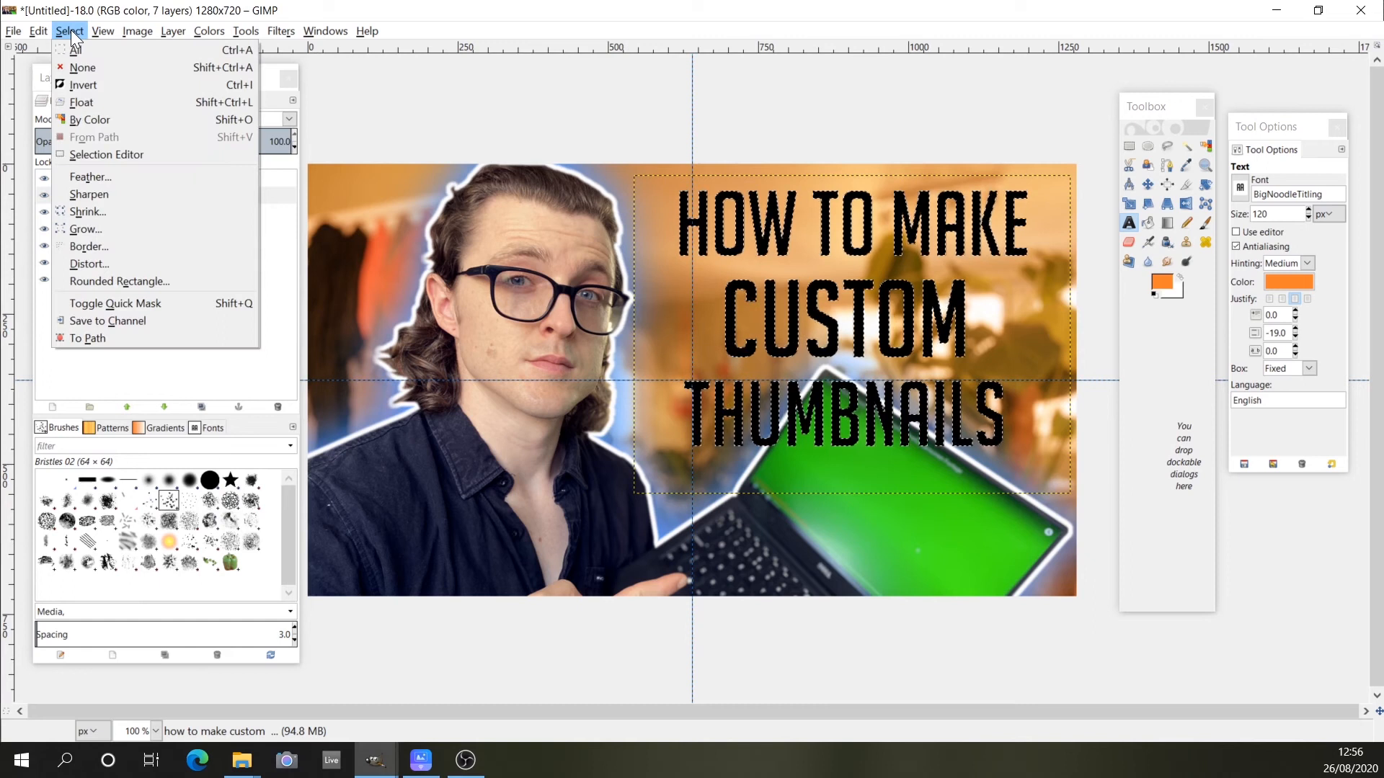
click(88, 229)
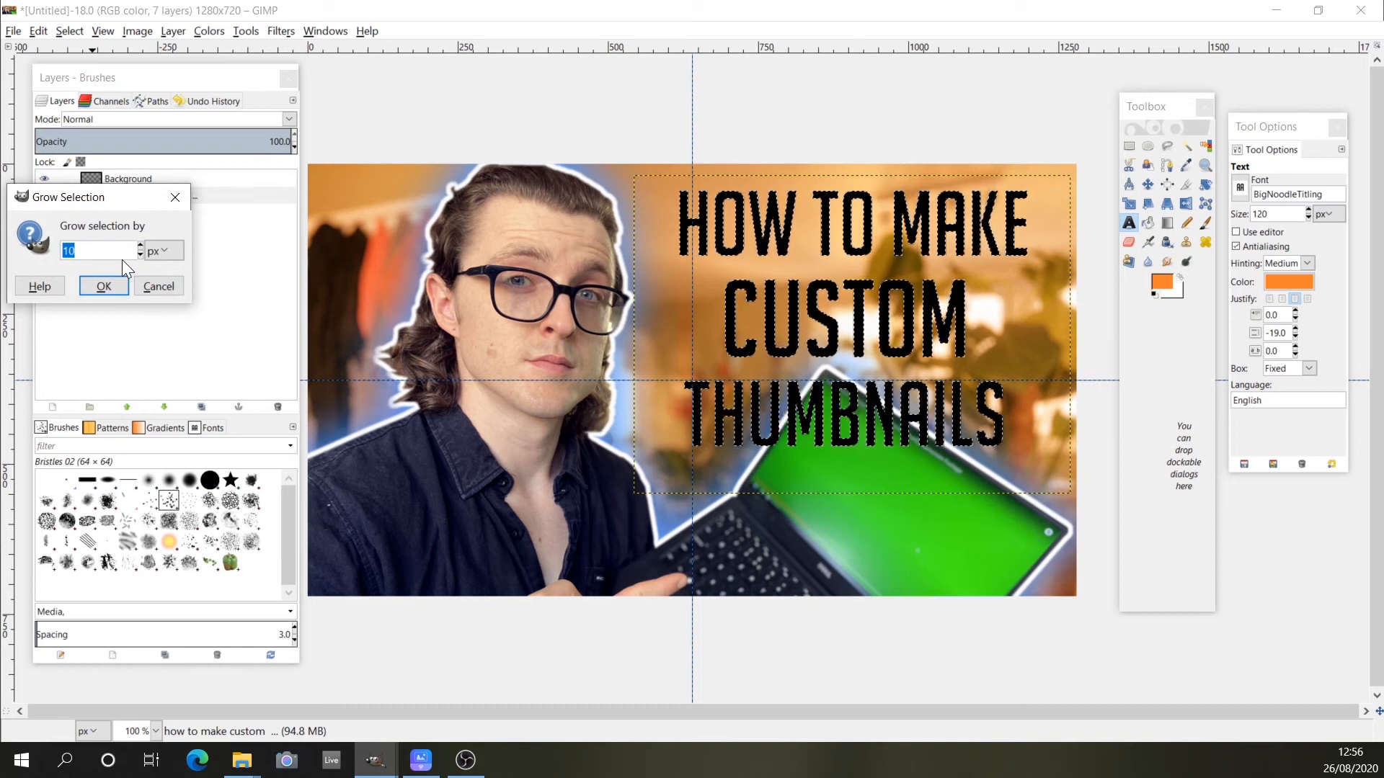
text(4)
click(115, 288)
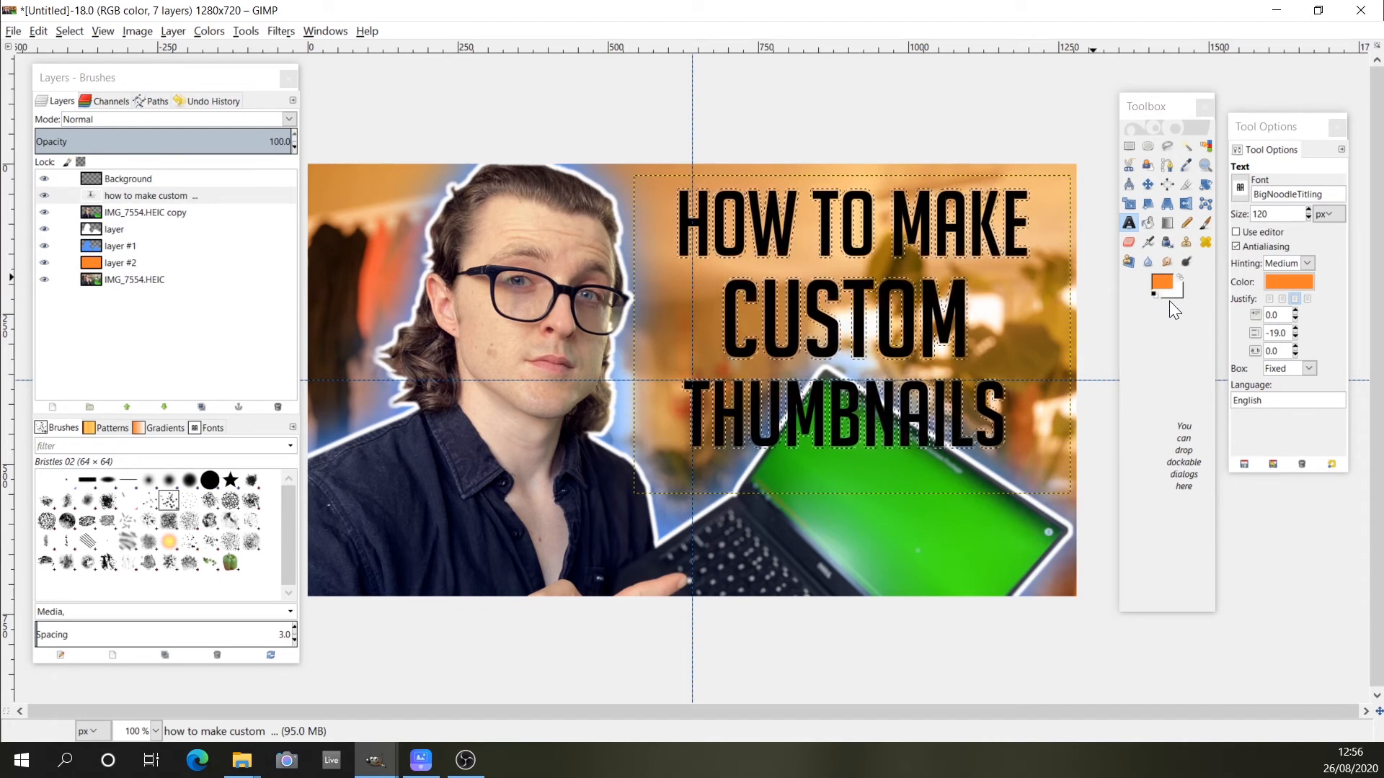
- Add a new 1280 × 720 px layer with transparency fill above the title text layer
click(39, 31)
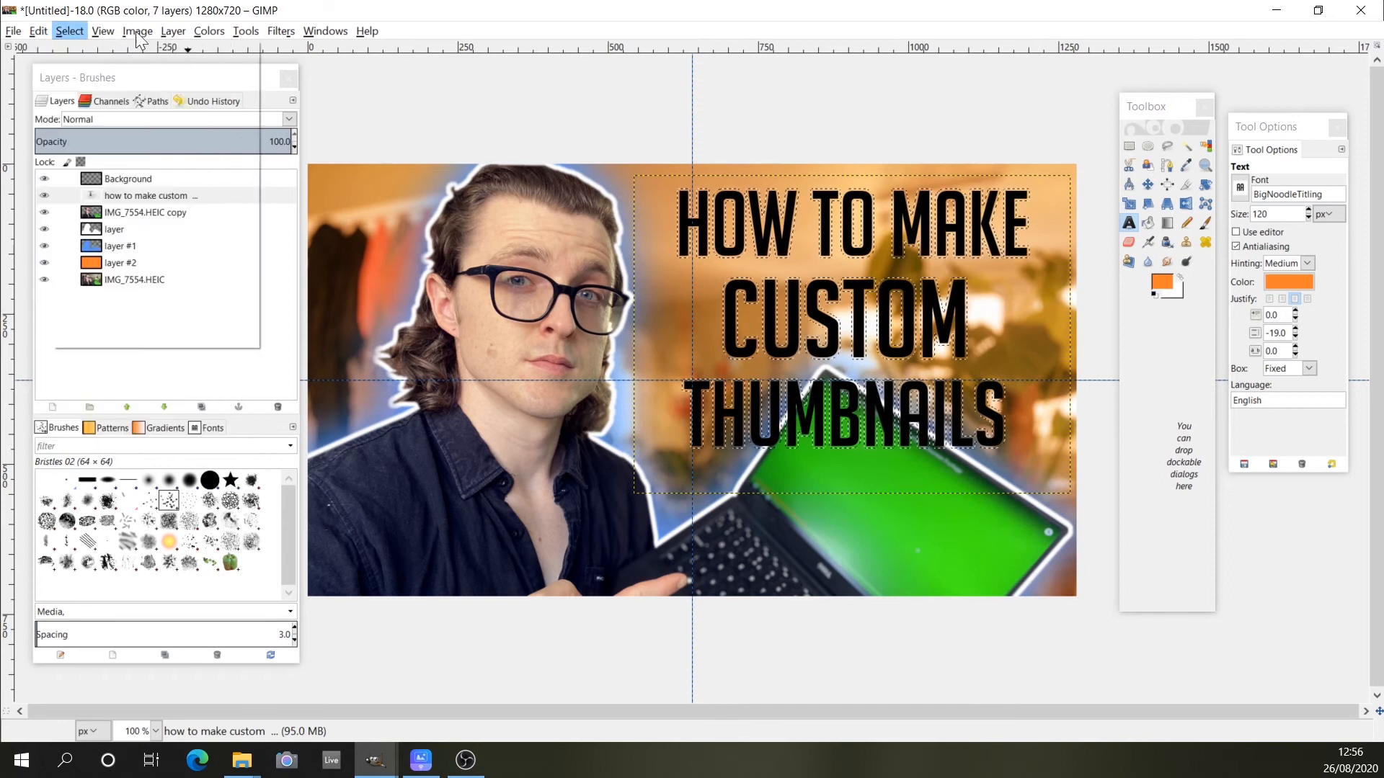
mouse_move(325, 31)
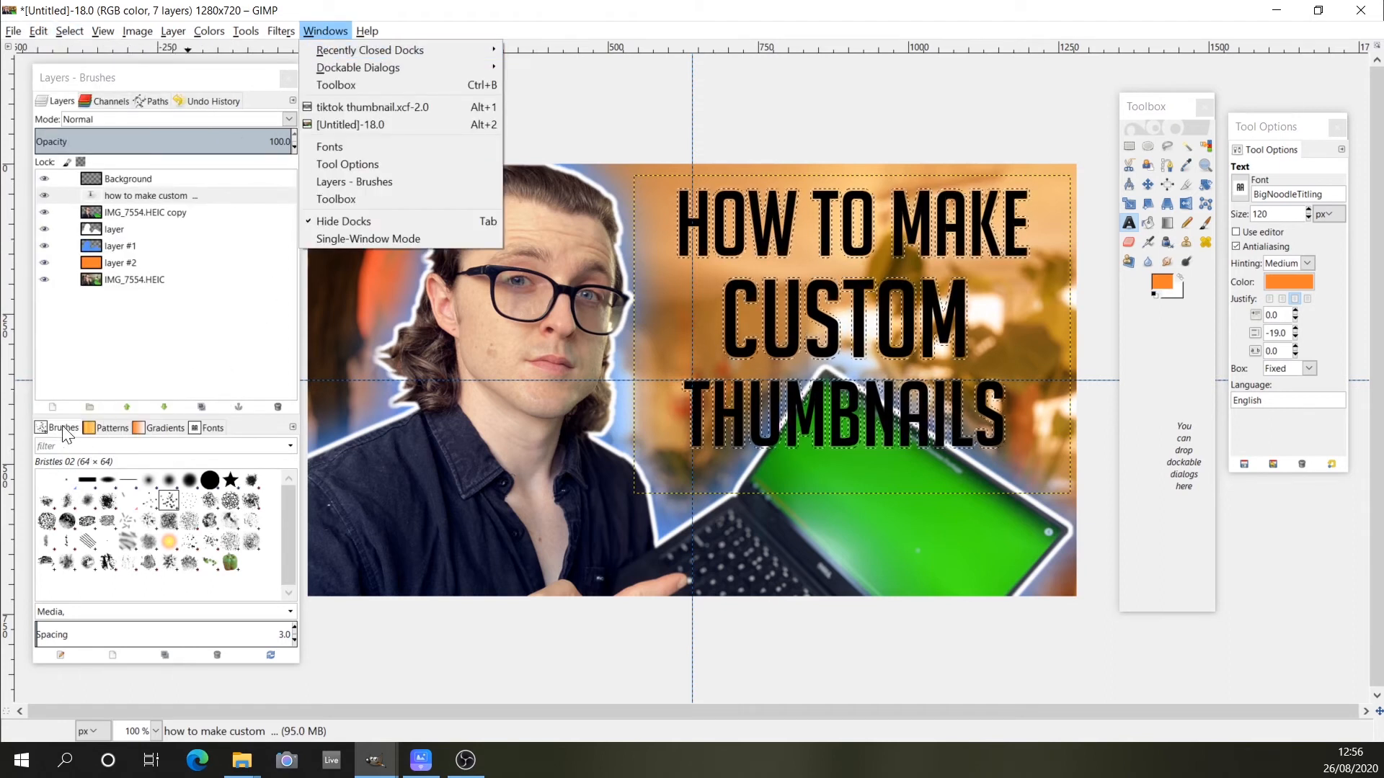
click(50, 410)
click(50, 409)
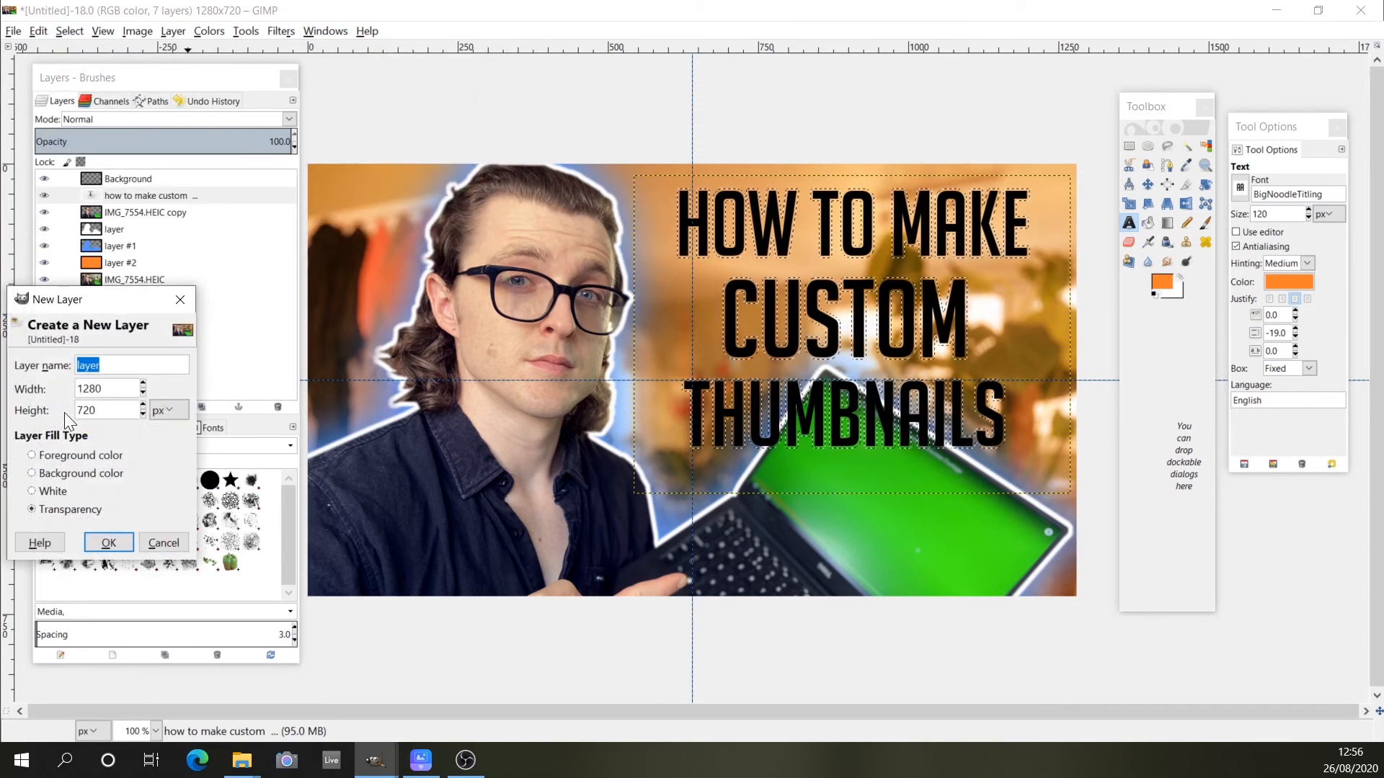
click(112, 550)
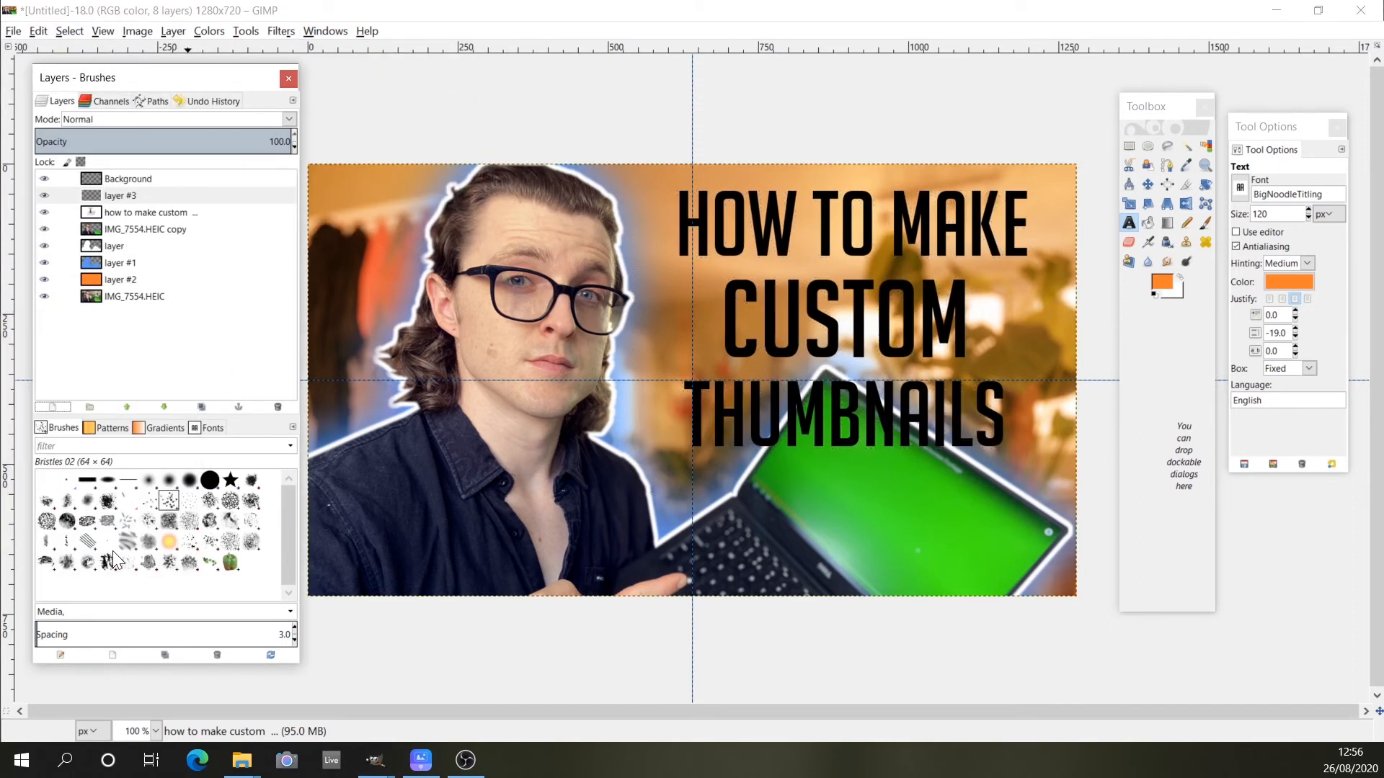
- Fill the grown text selection with the white background colour and place that layer directly below the title text layer
click(39, 32)
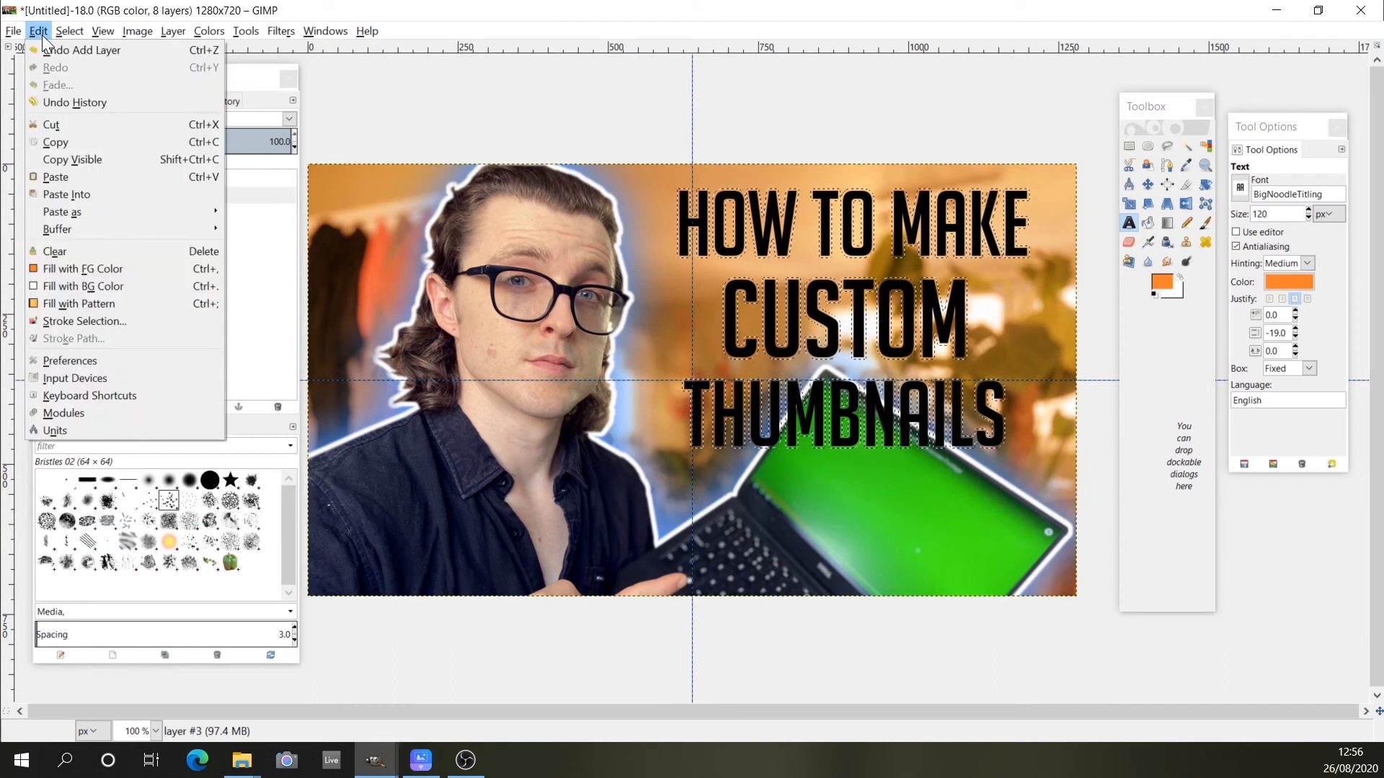
click(79, 284)
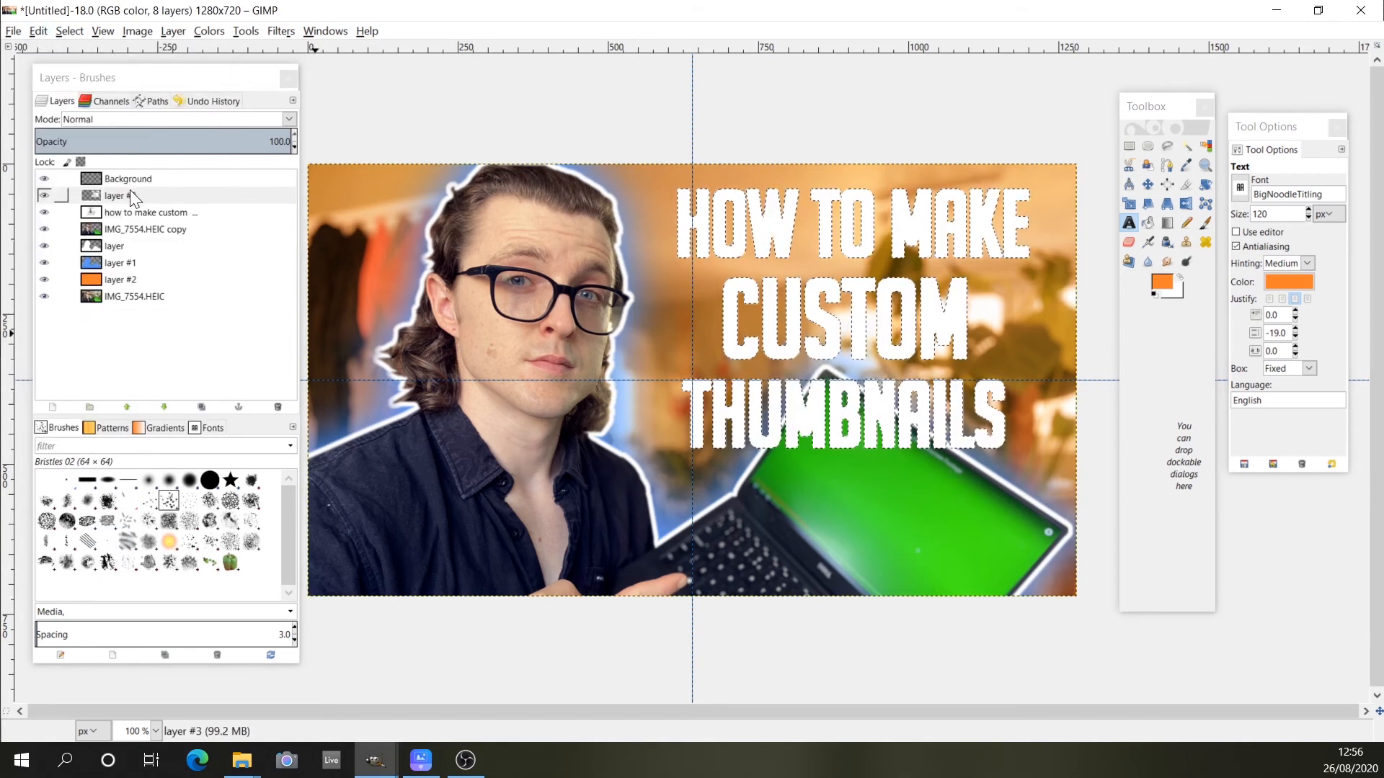
drag(122, 200, 126, 227)
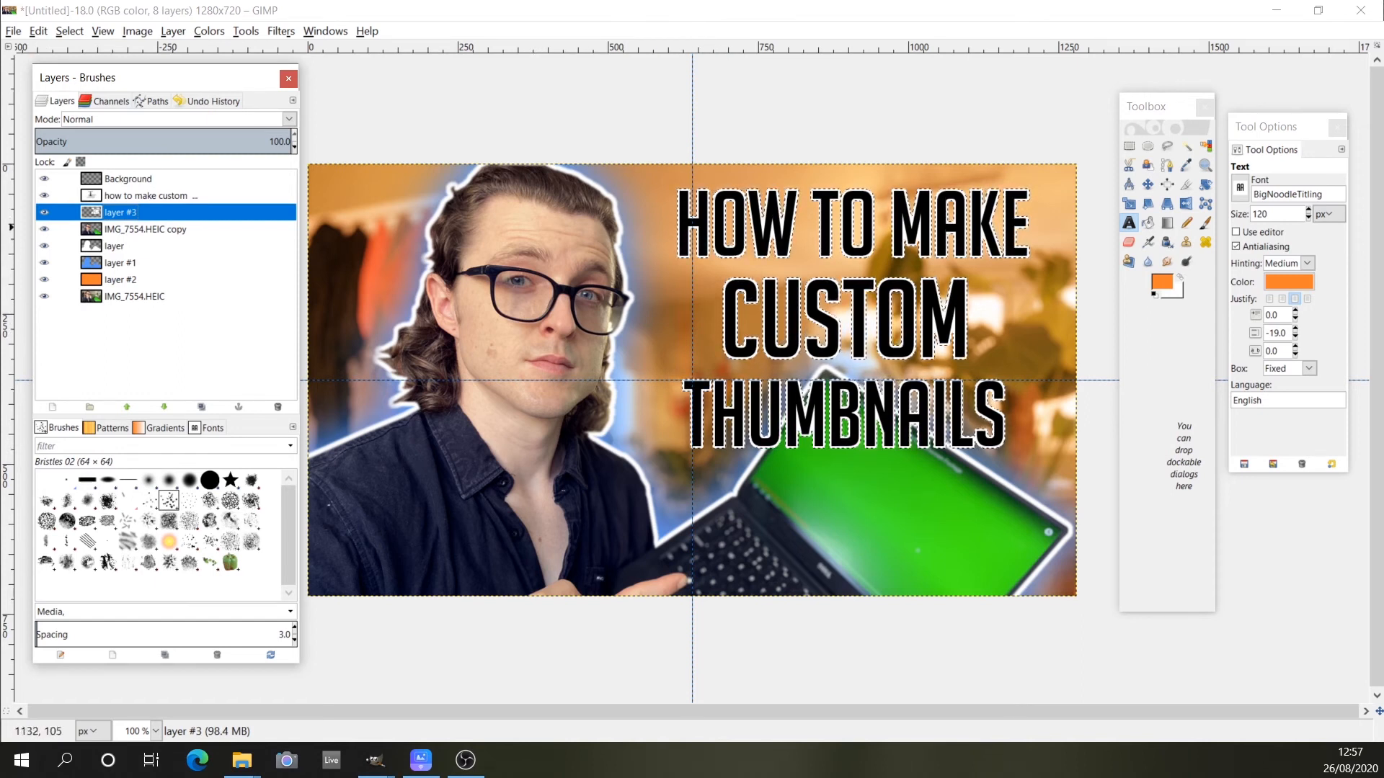
- Grow the text selection by another 4 px and add a new transparent layer above layer #3
click(70, 31)
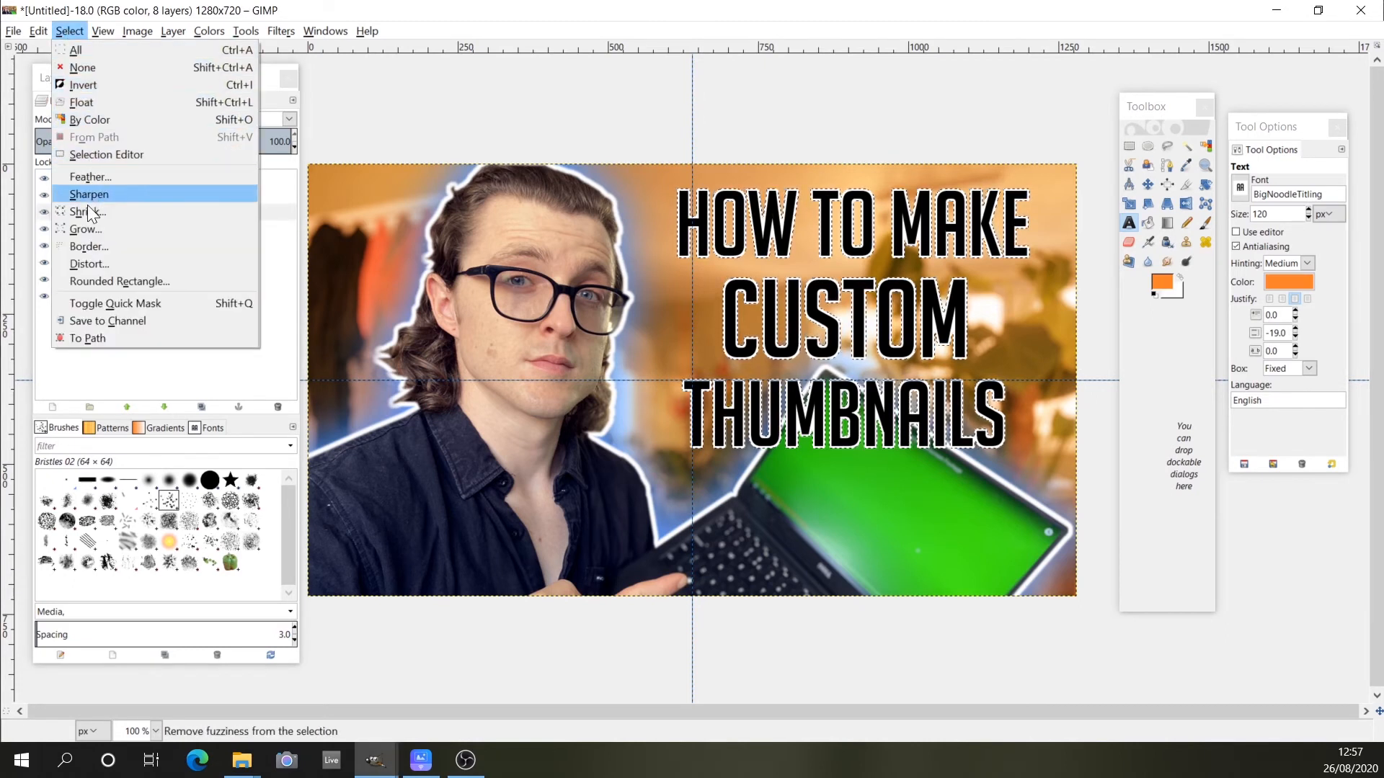
click(88, 230)
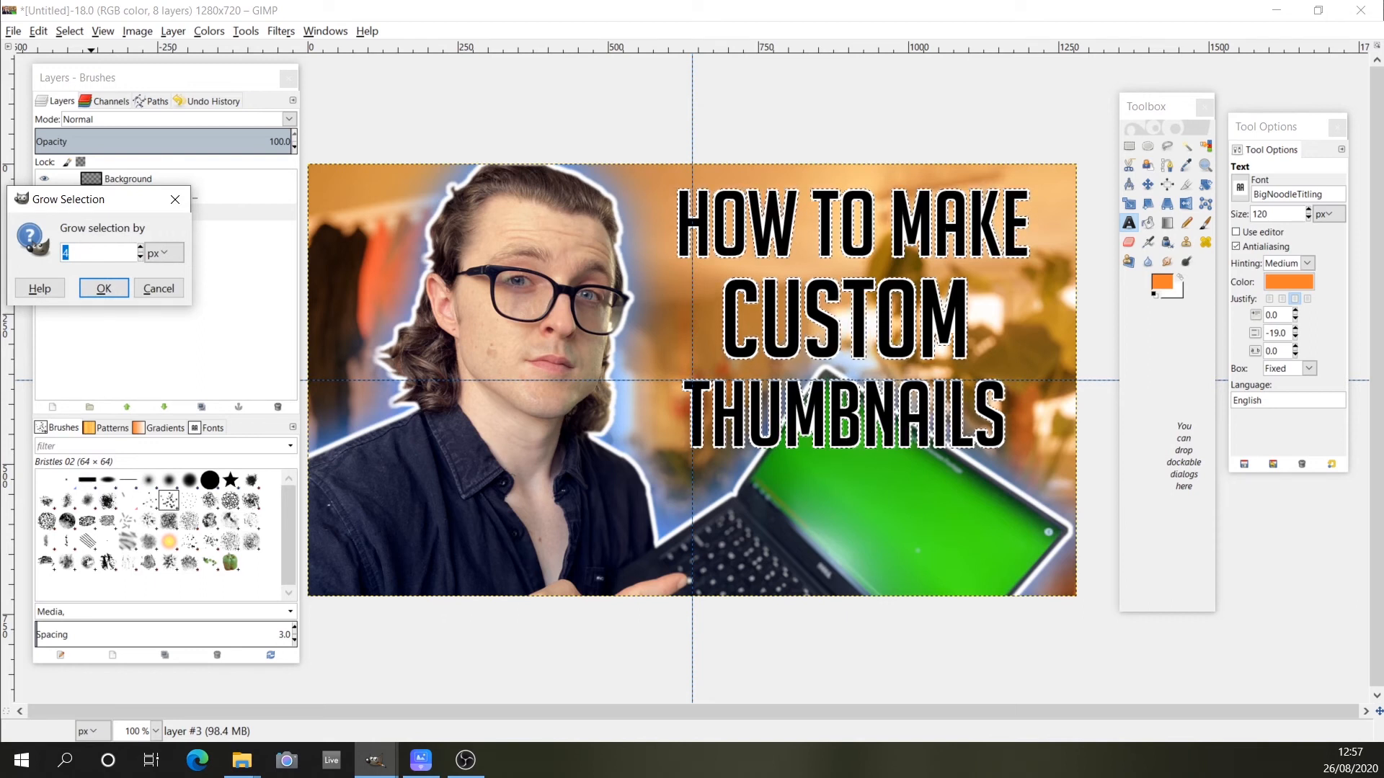
click(102, 288)
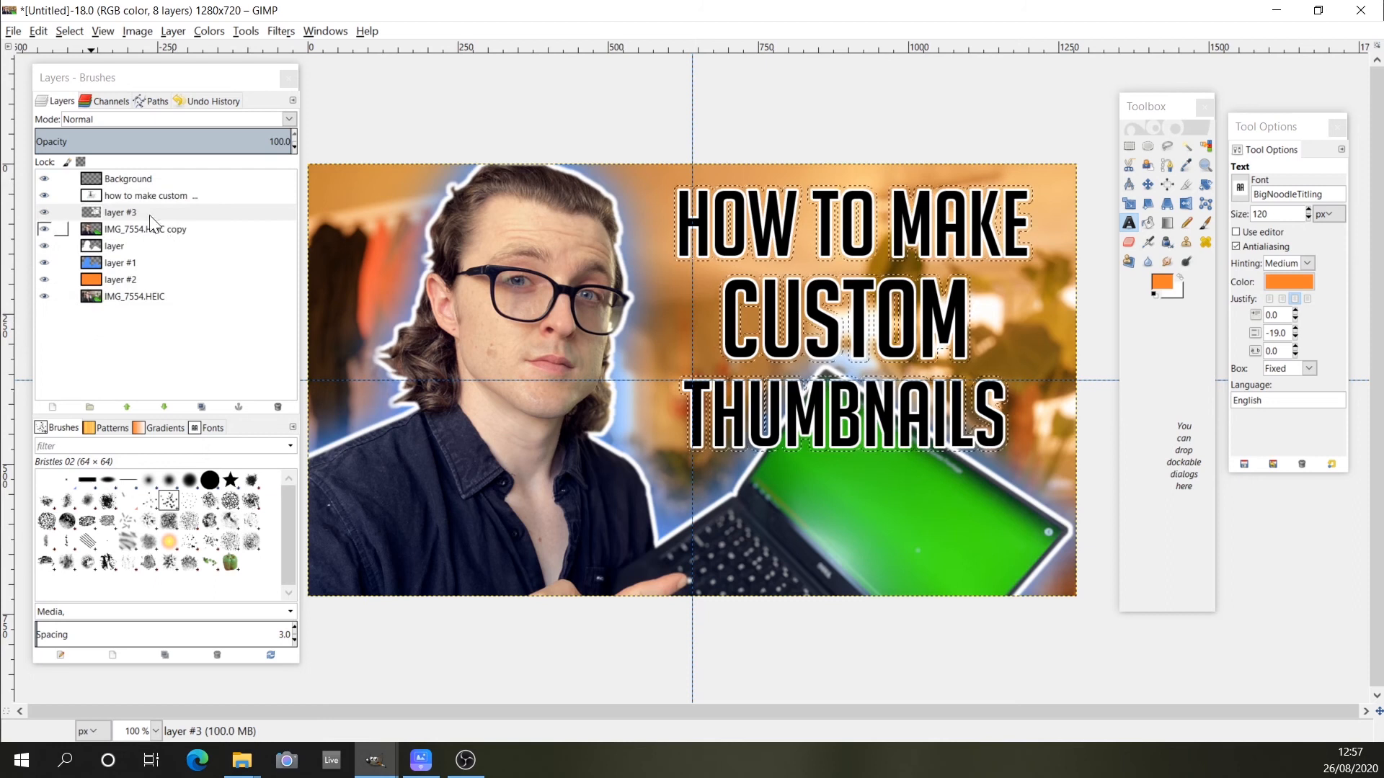
click(54, 407)
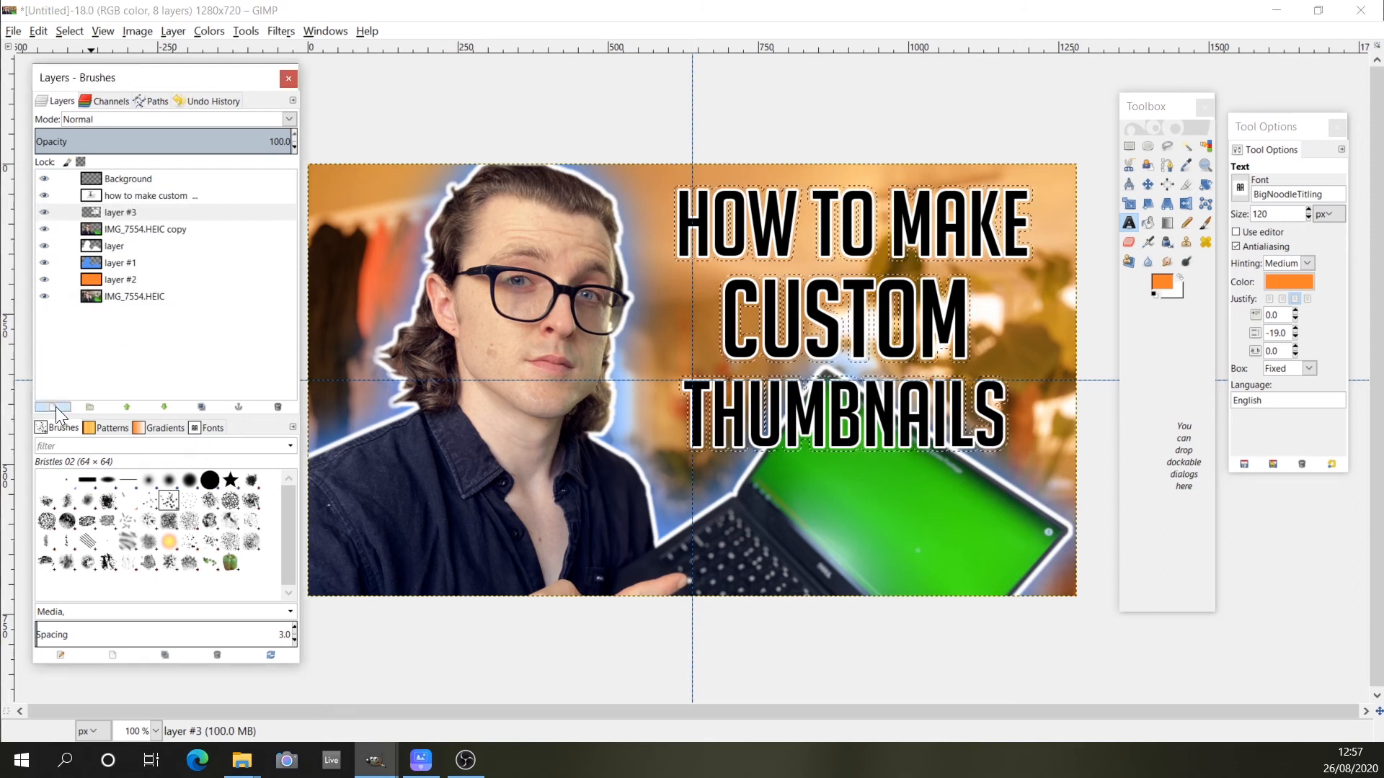
click(109, 541)
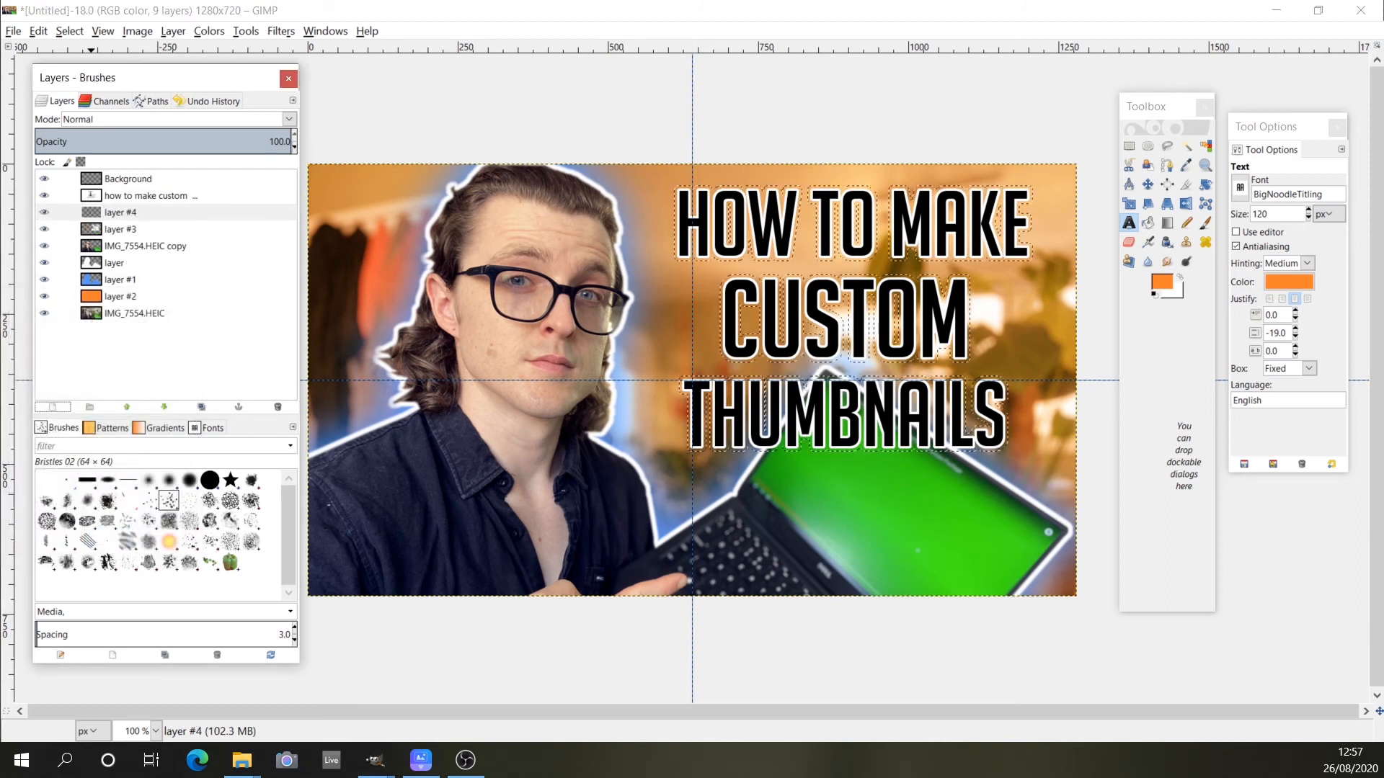
- Set the foreground colour to black and fill the enlarged text selection with it on layer #4
click(1161, 281)
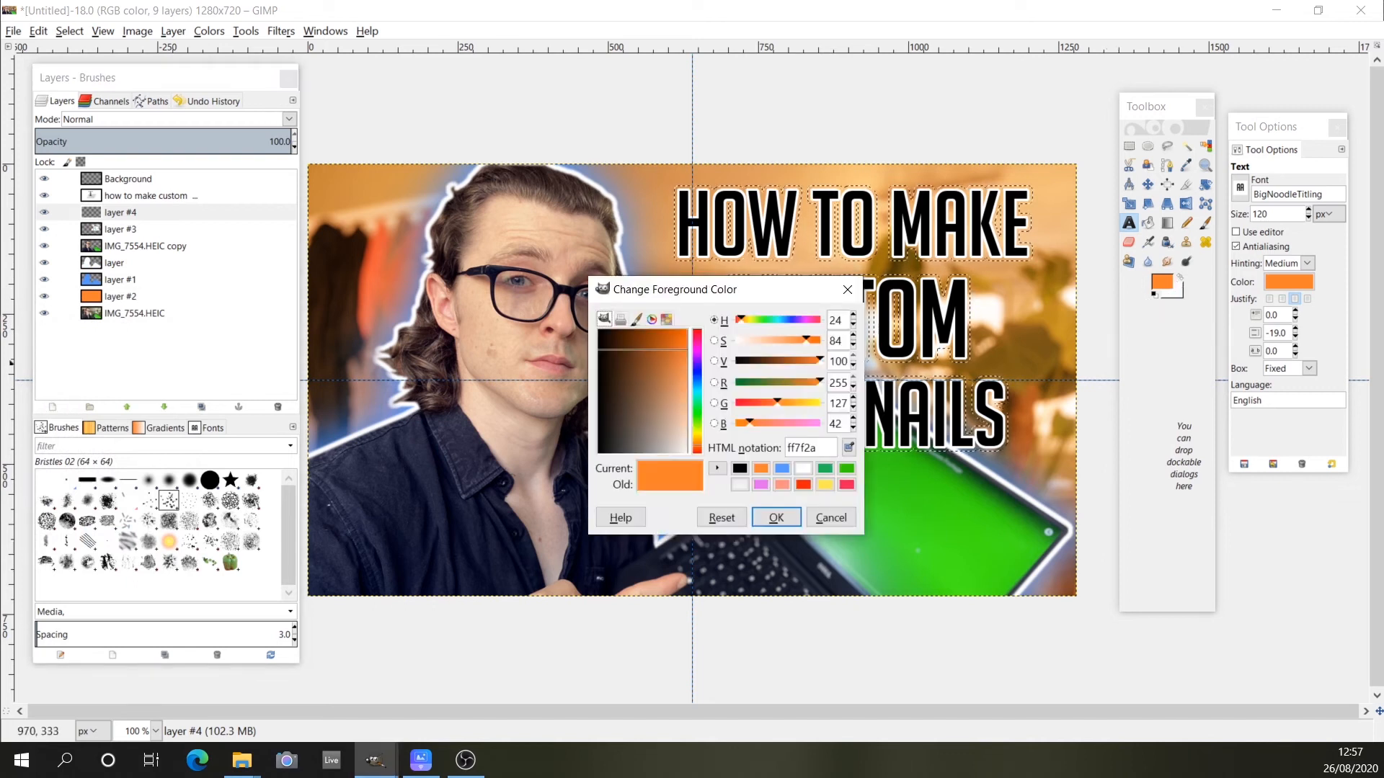
click(739, 469)
click(771, 519)
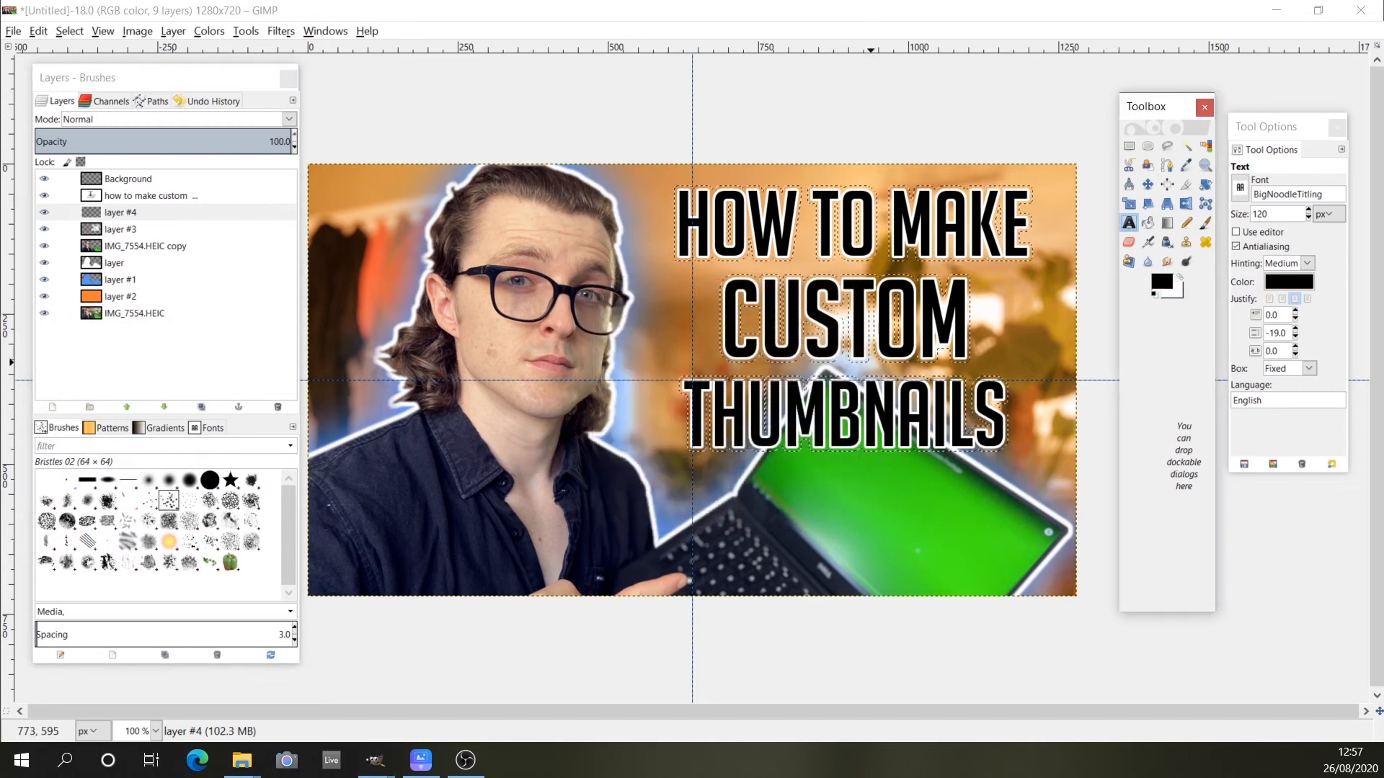
click(42, 30)
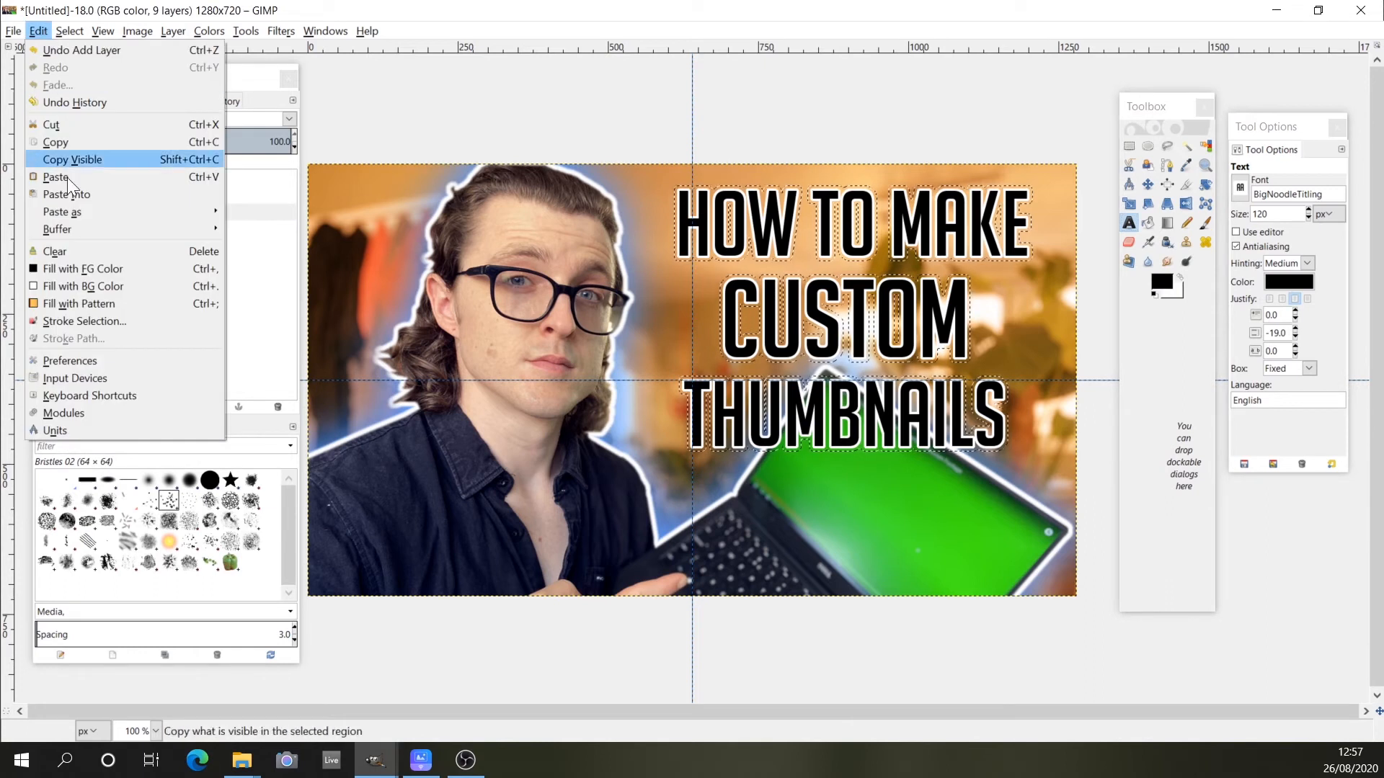
click(84, 267)
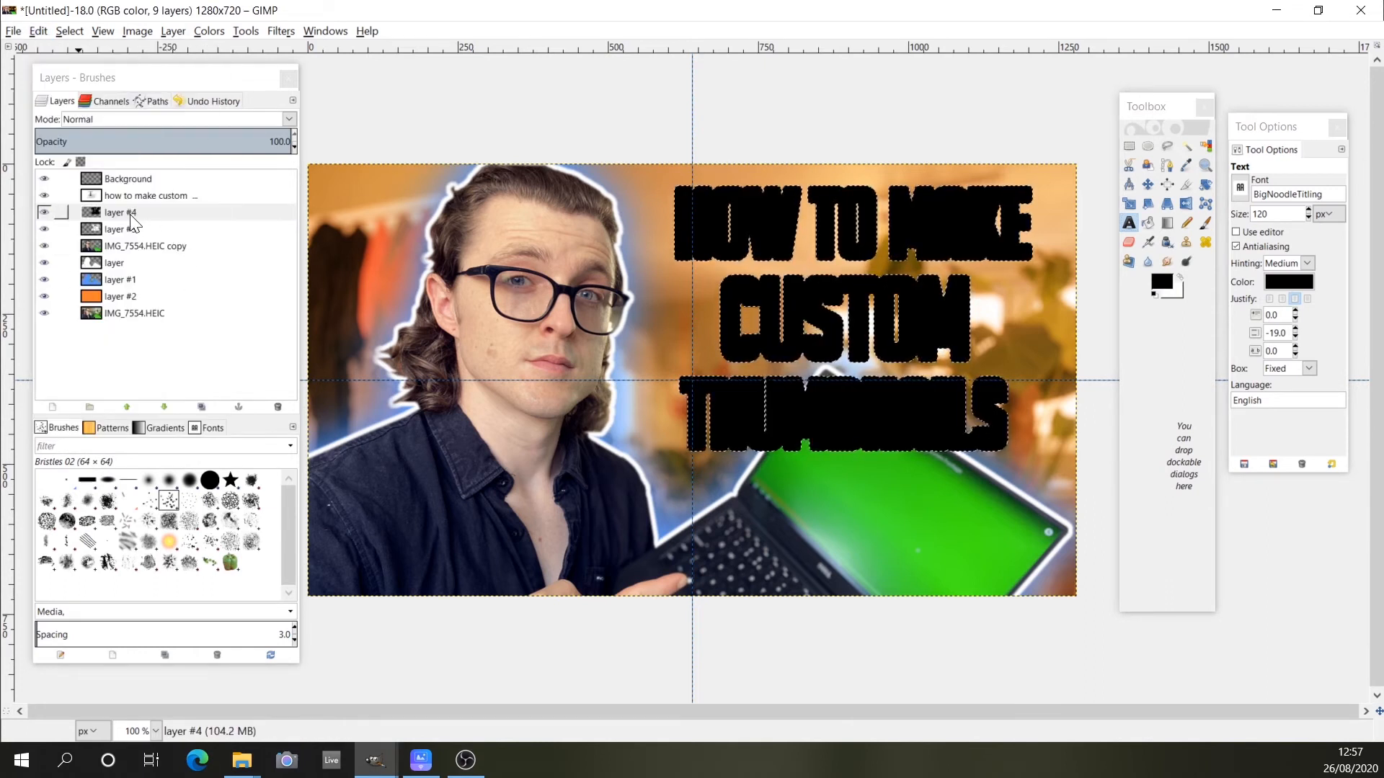
- Set layer #4's opacity to 80 and move it below the white outline layer #3
click(278, 144)
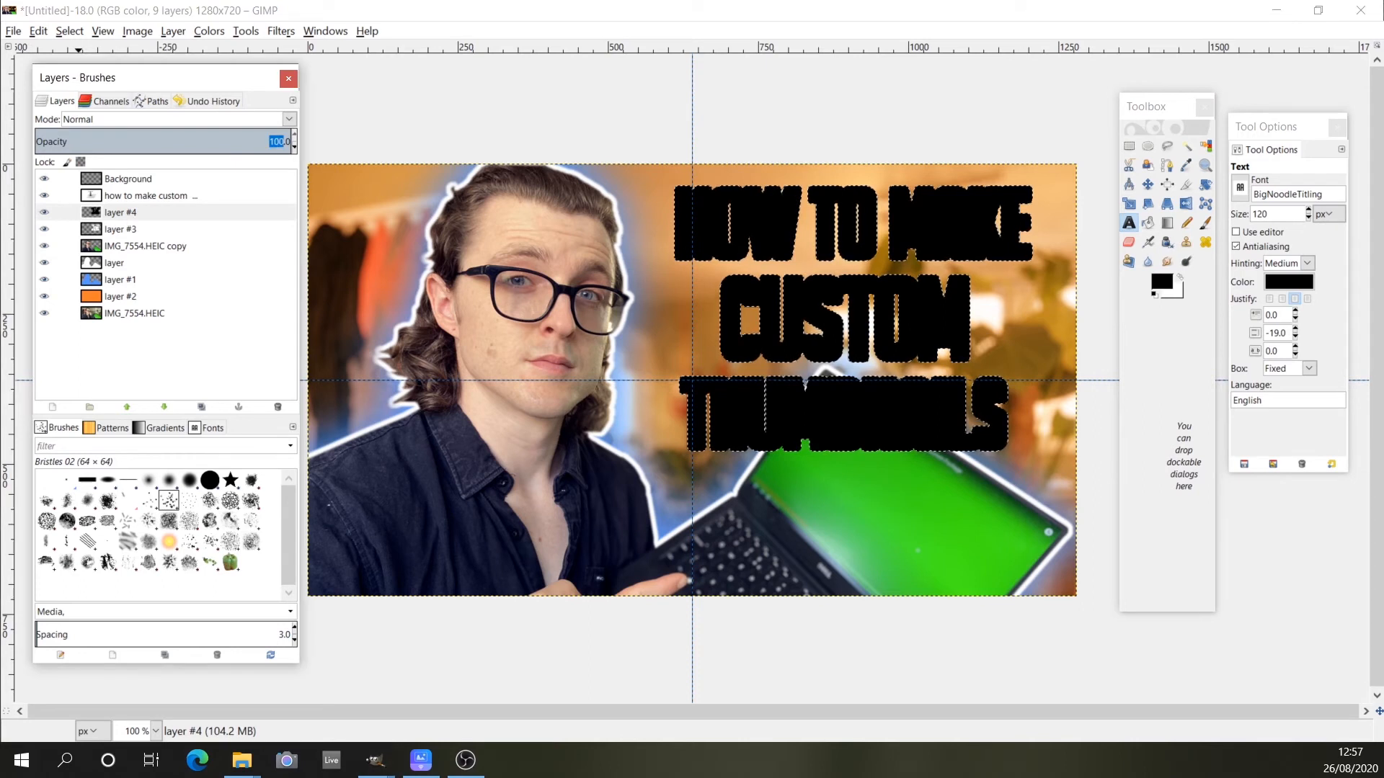
text(80)
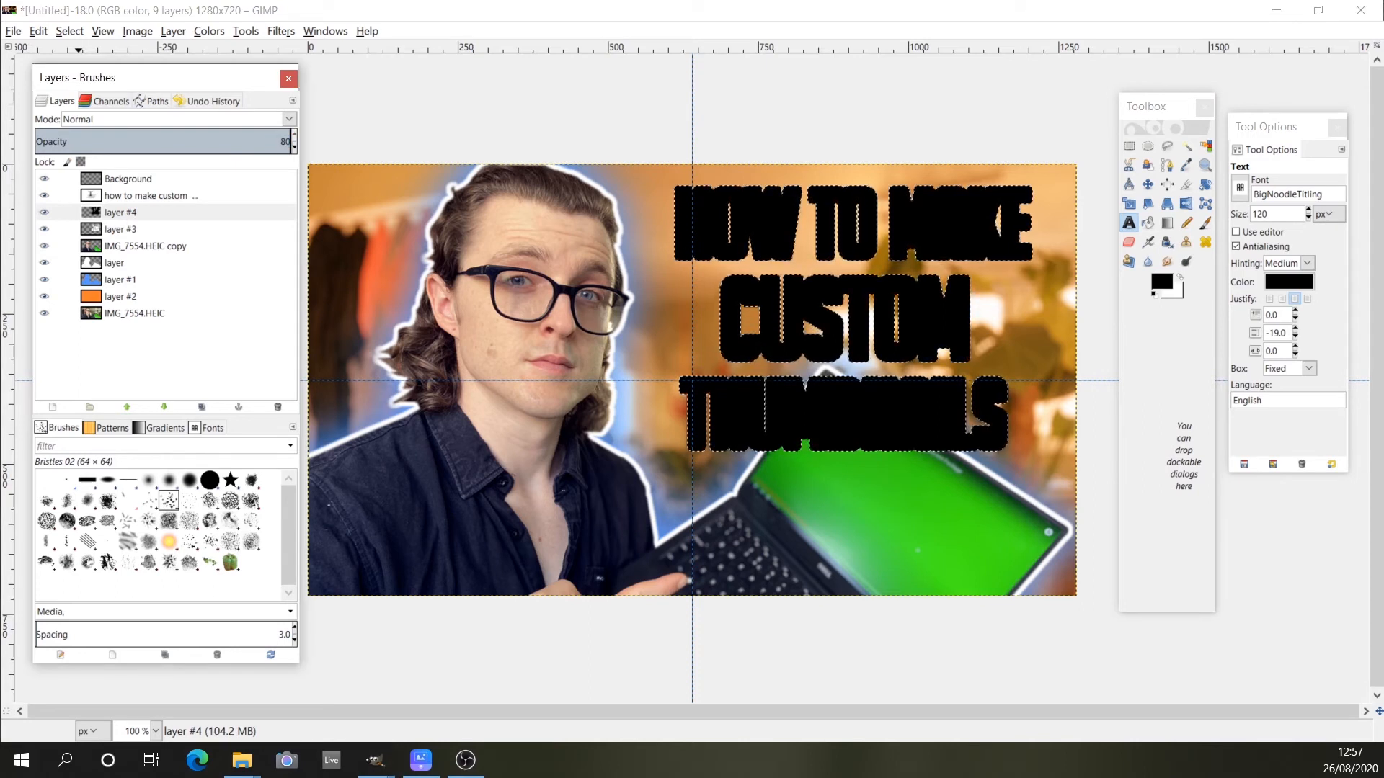
key(Return)
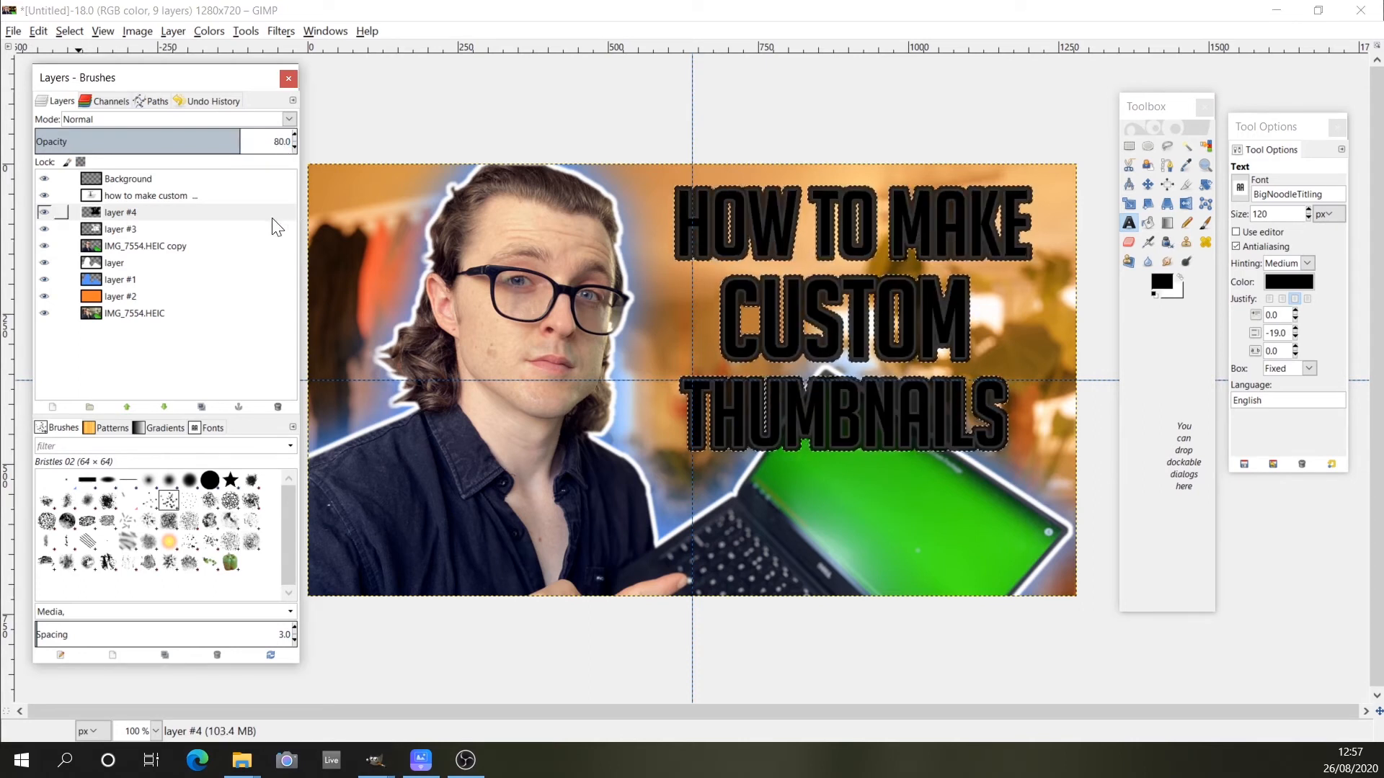
drag(127, 210, 130, 239)
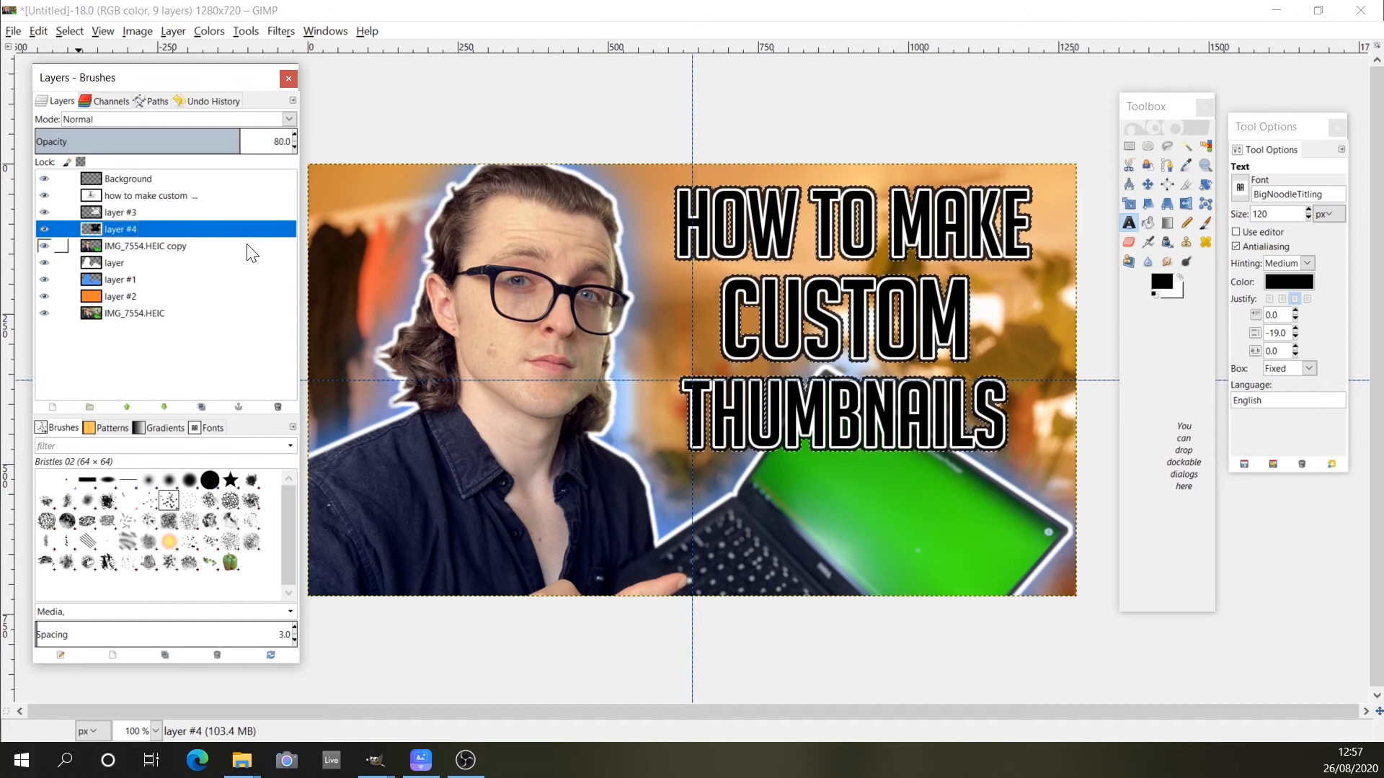
- Apply a Gaussian Blur with 15 px horizontal and vertical radius to the black shadow on layer #4
click(280, 31)
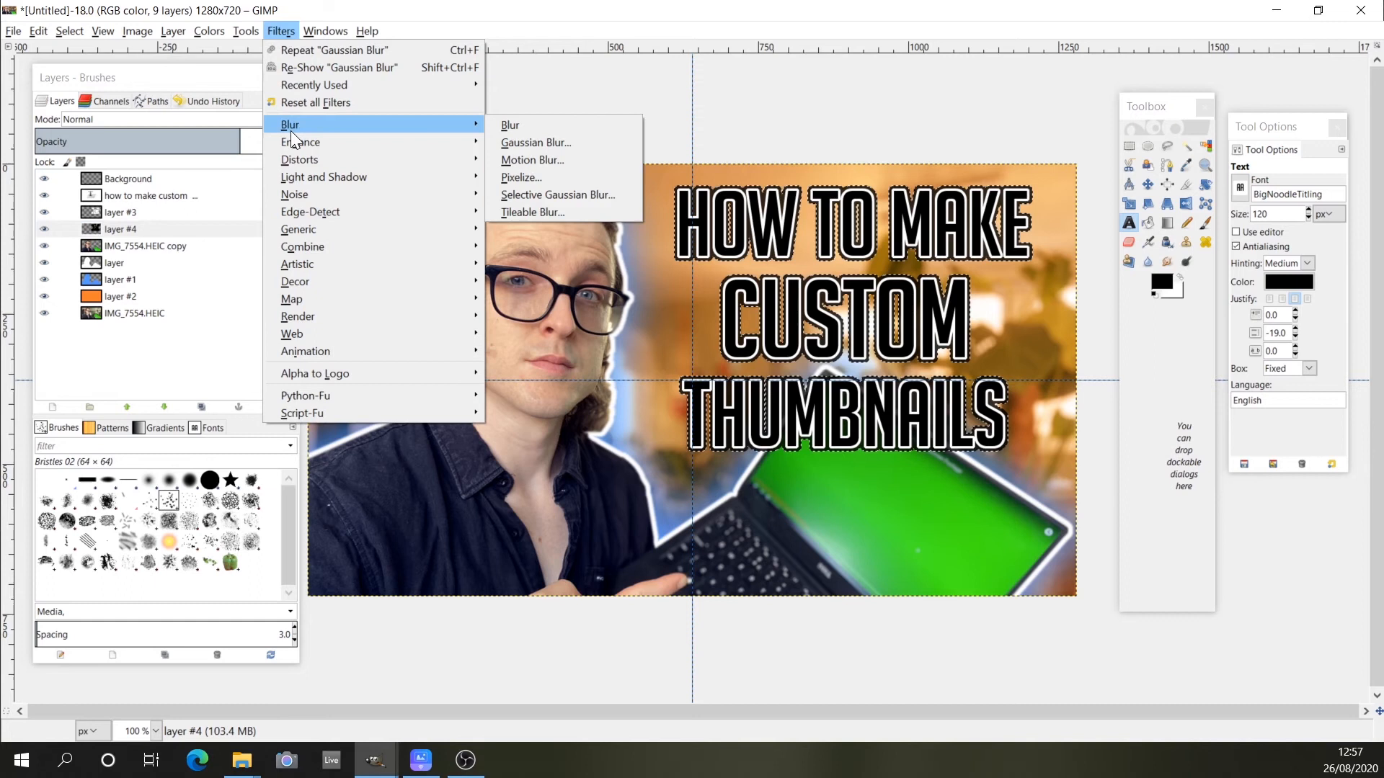
click(532, 143)
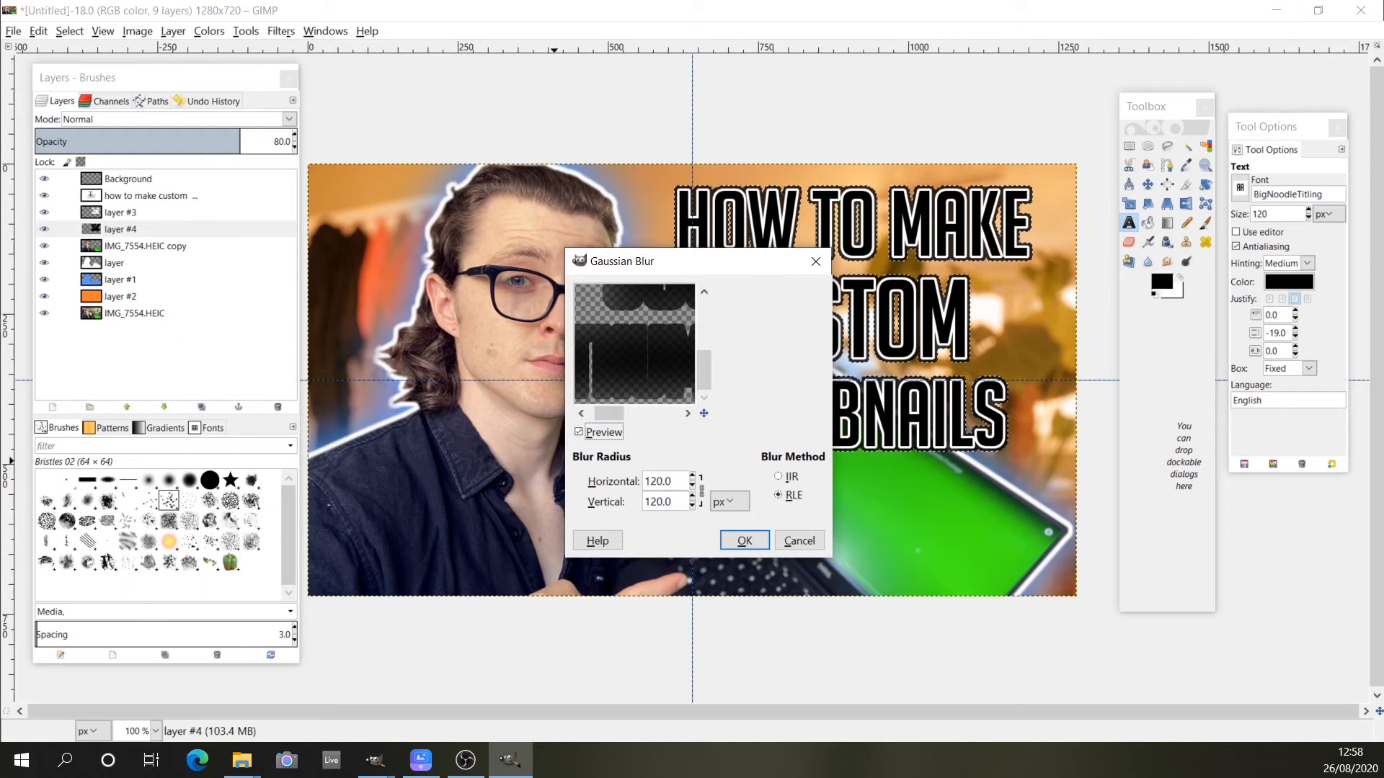
click(658, 481)
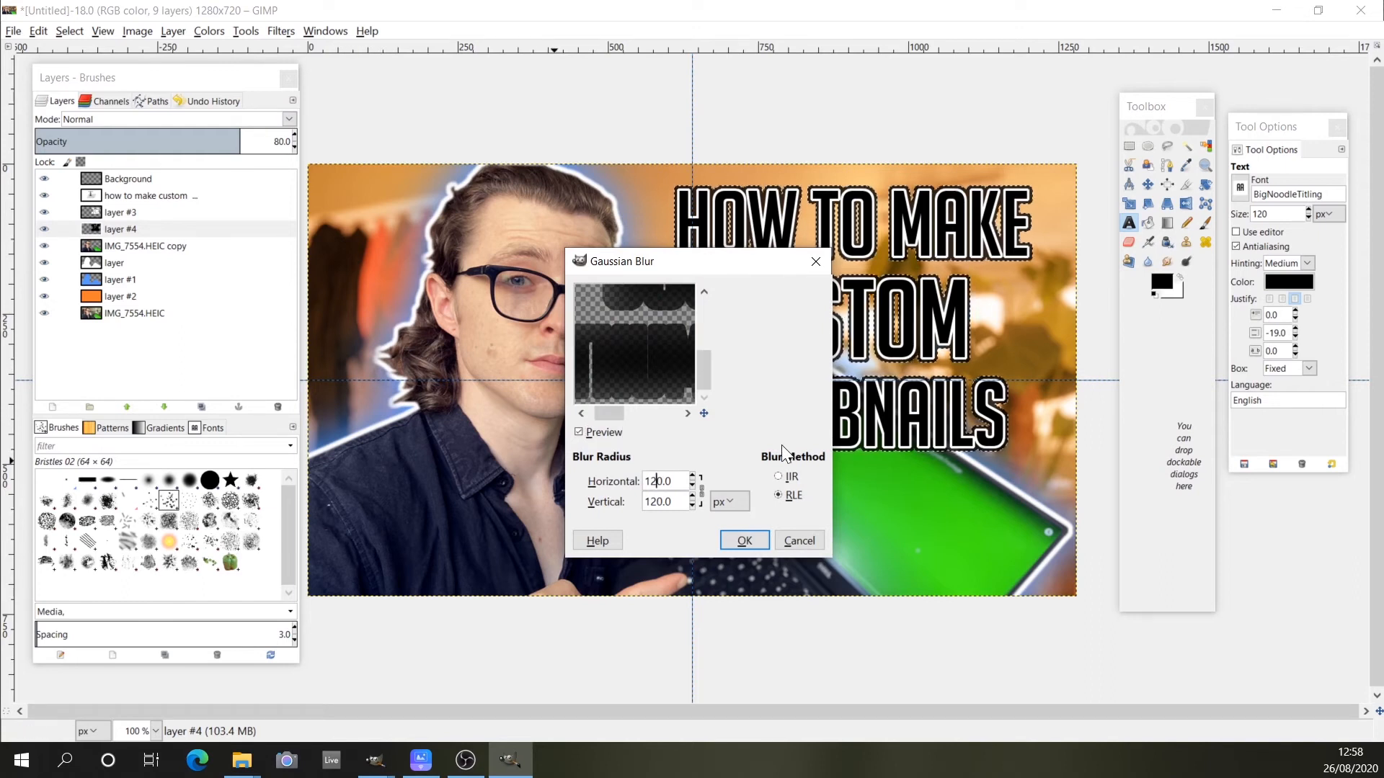
key(BackSpace)
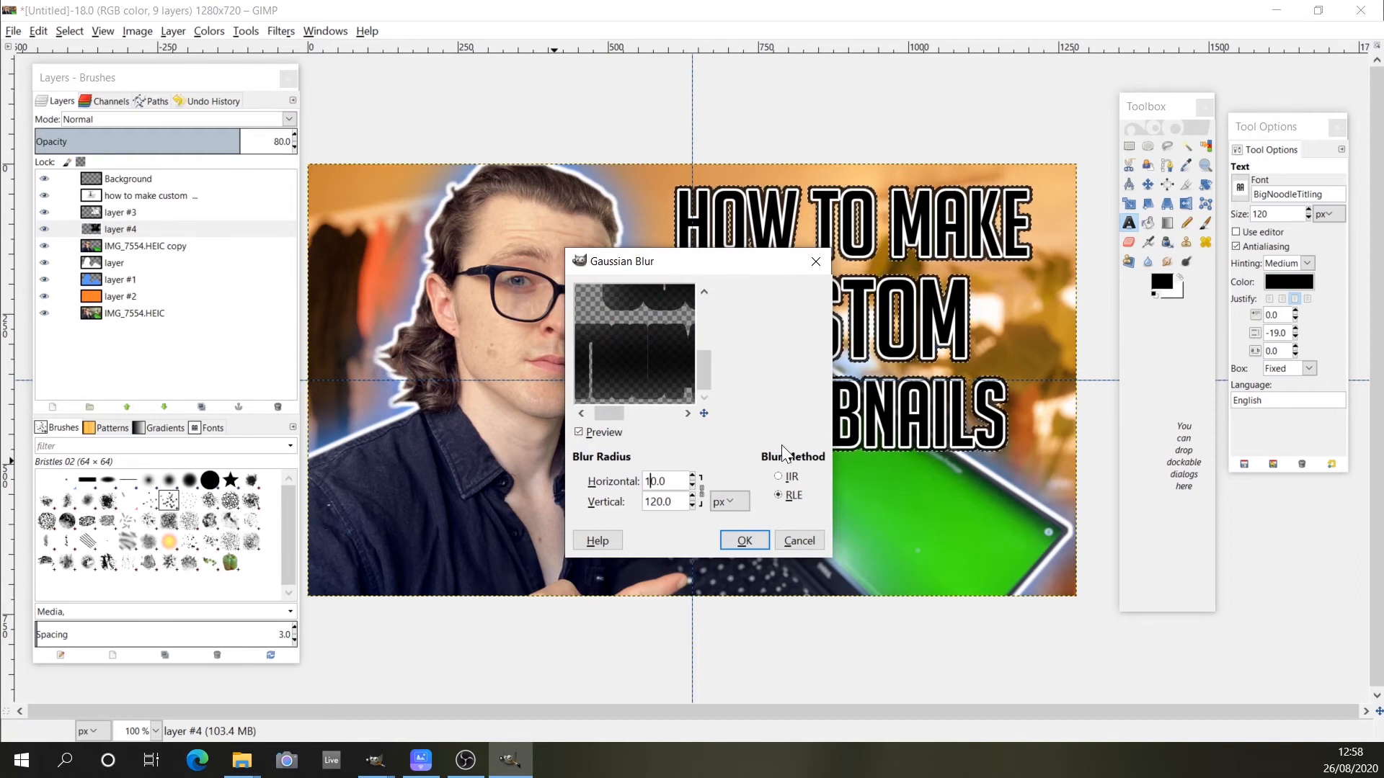
text(5)
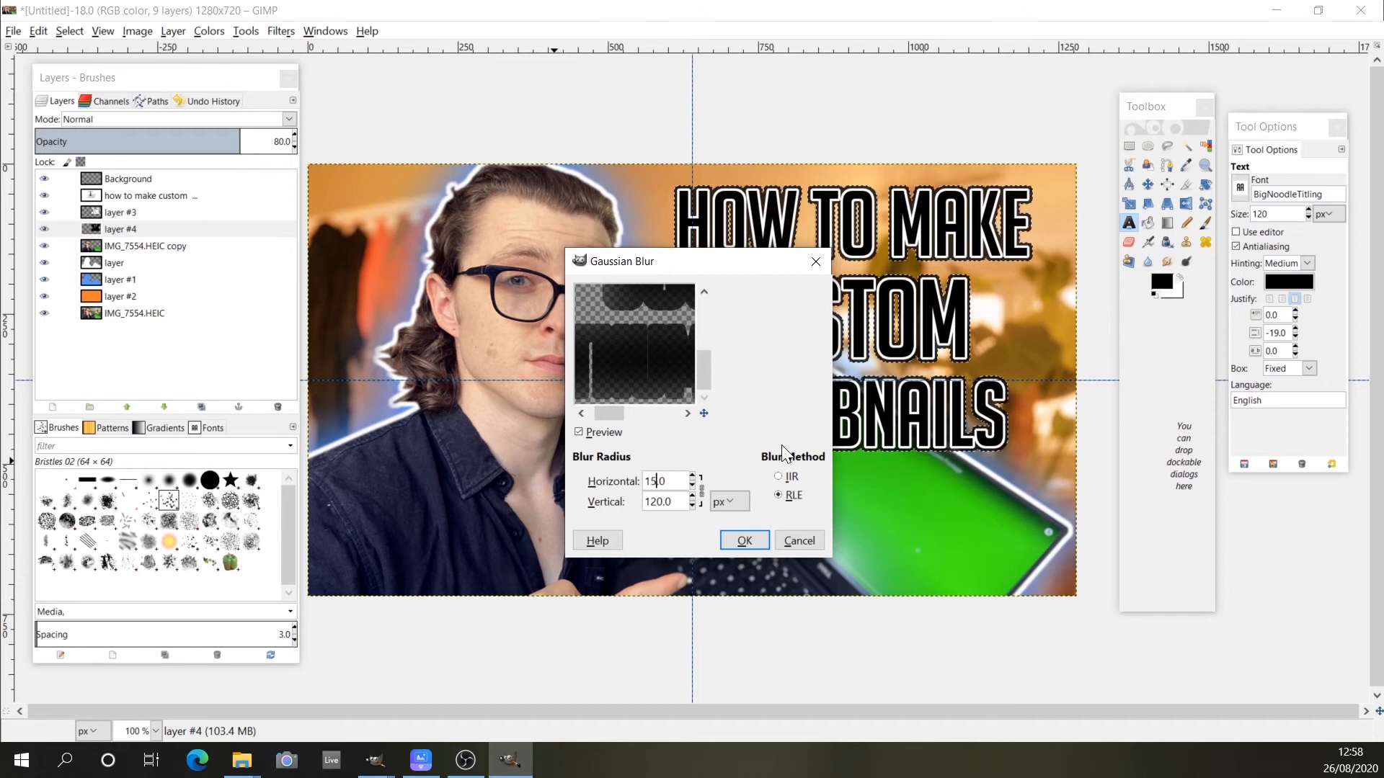
key(Delete)
click(654, 502)
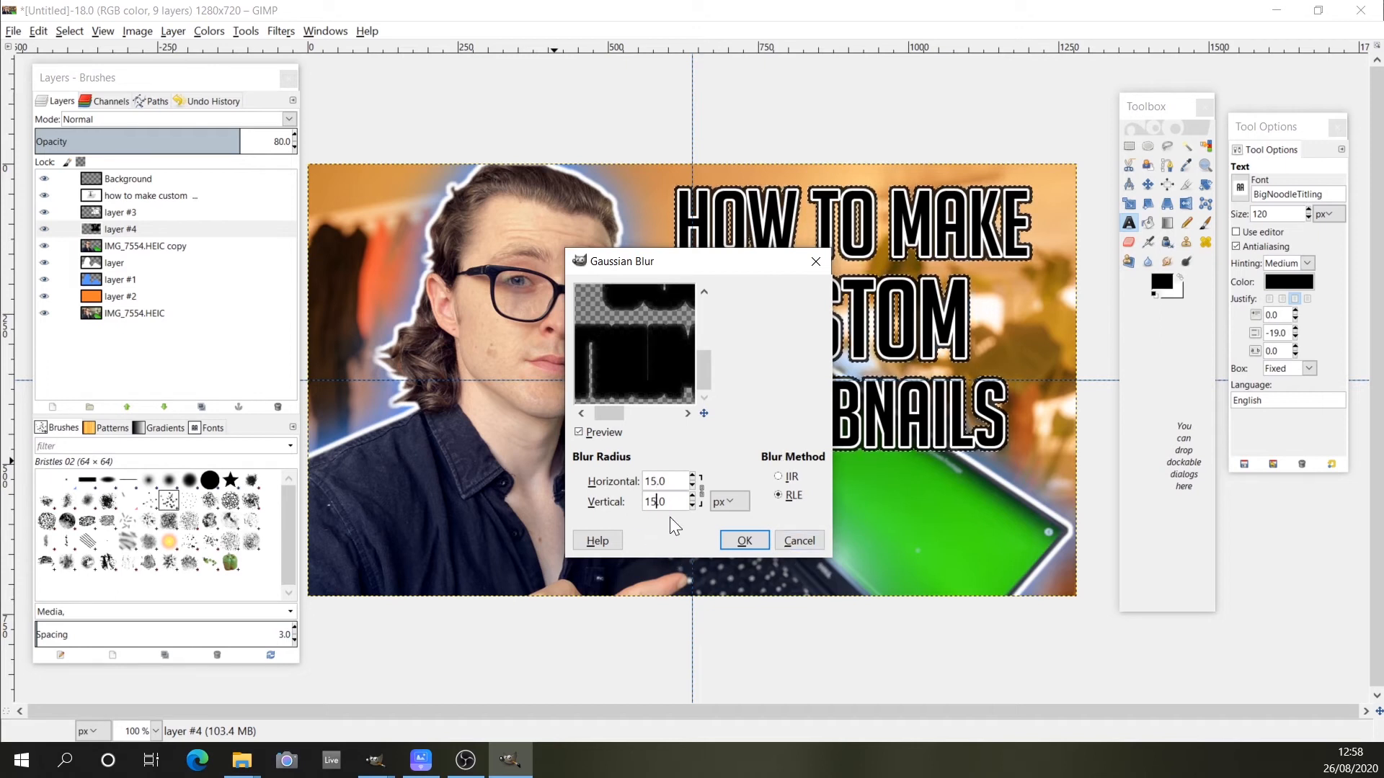
click(744, 540)
key(Tab)
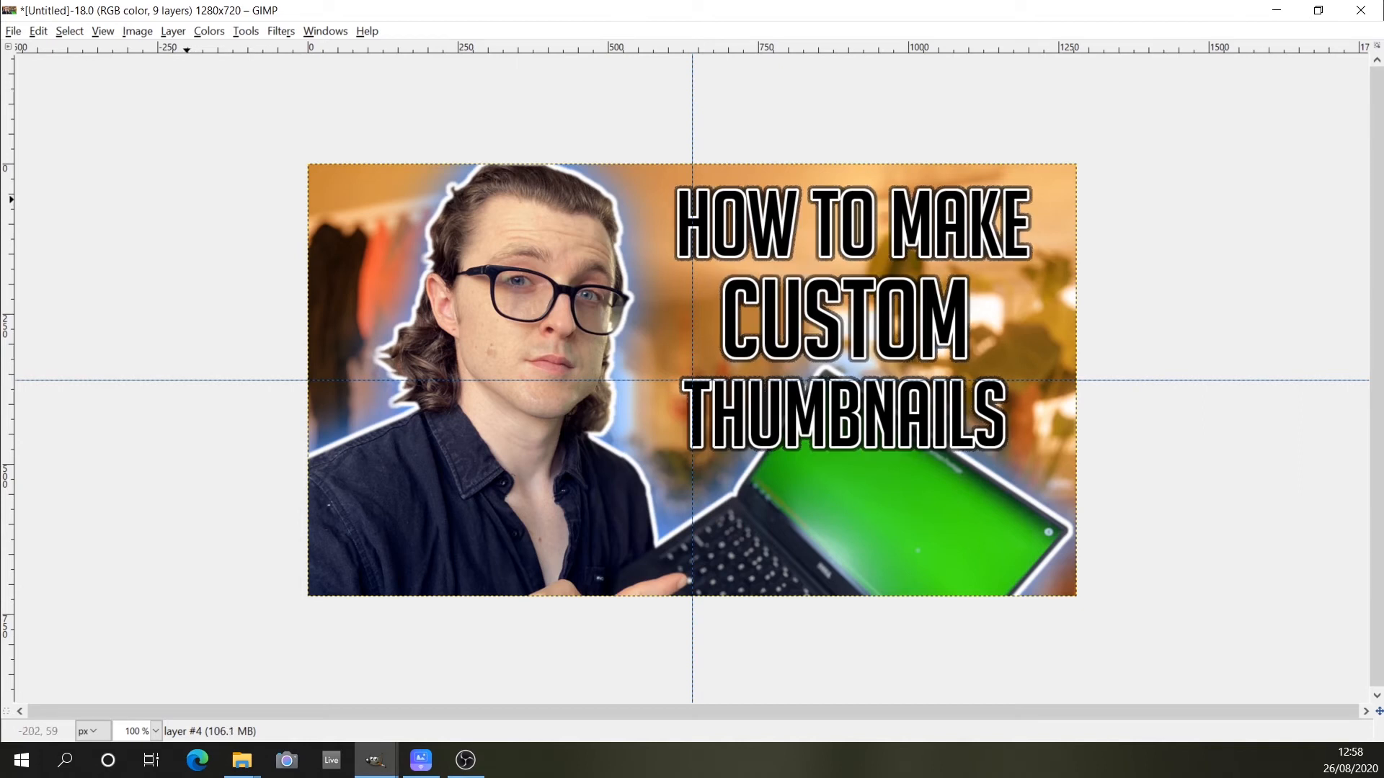
key(Tab)
- Recolour only the word CUSTOM in the title text to the light blue from the saved colours
drag(720, 317, 953, 312)
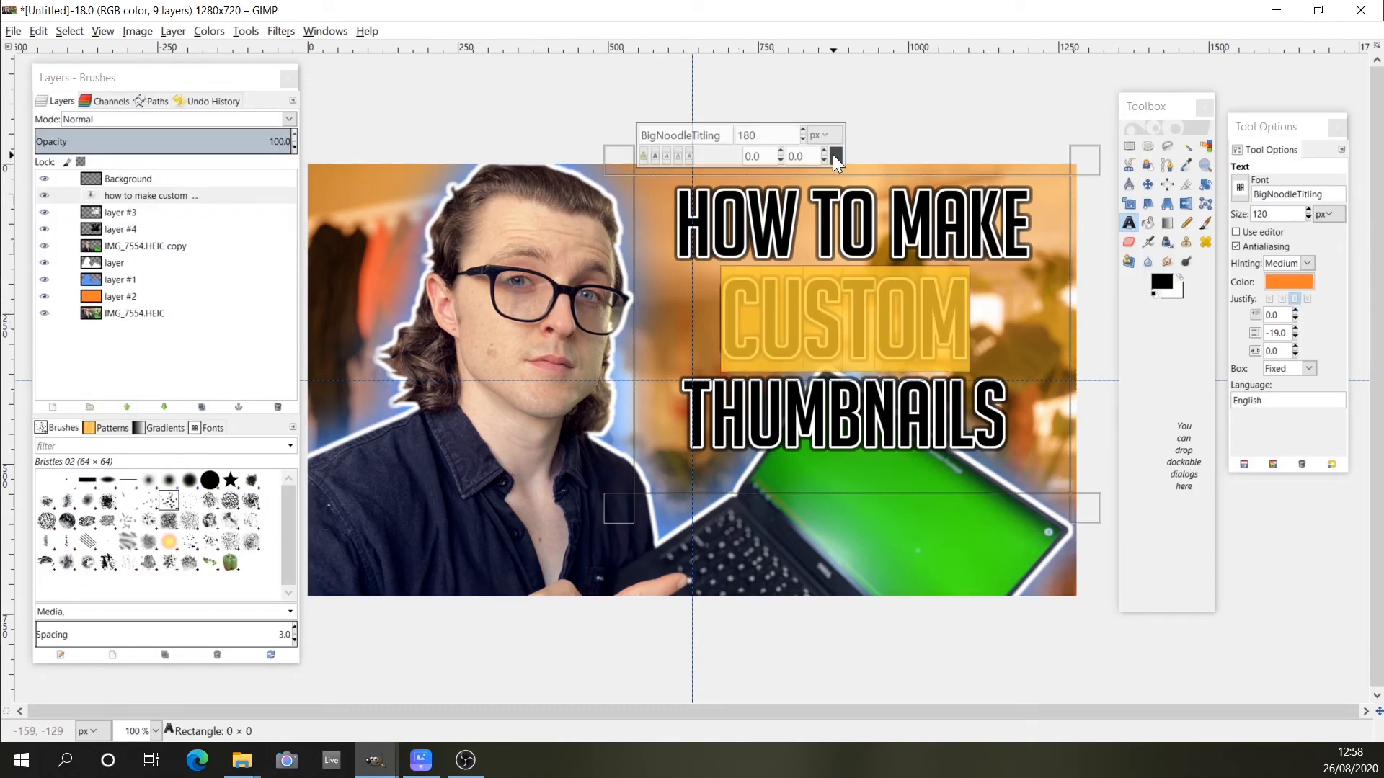
click(834, 155)
click(895, 231)
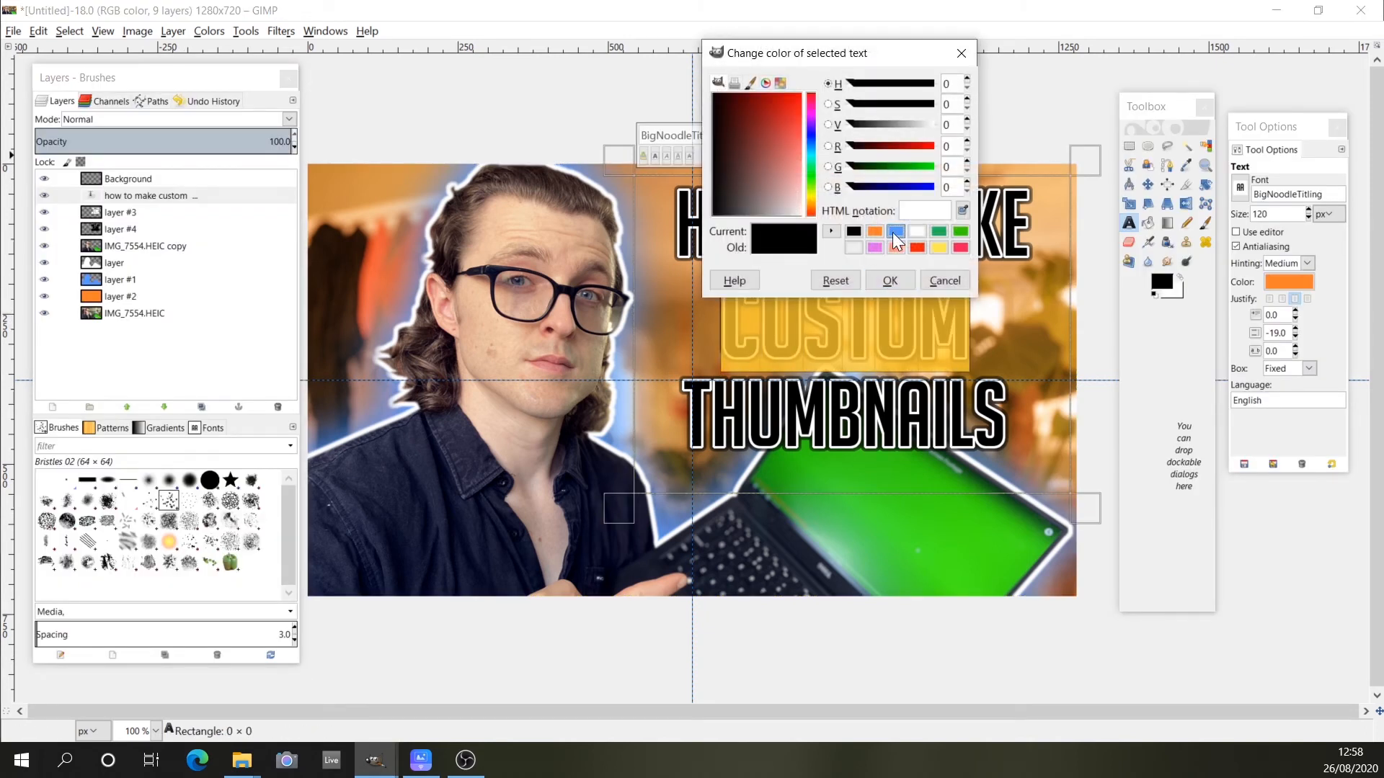
click(891, 281)
click(229, 283)
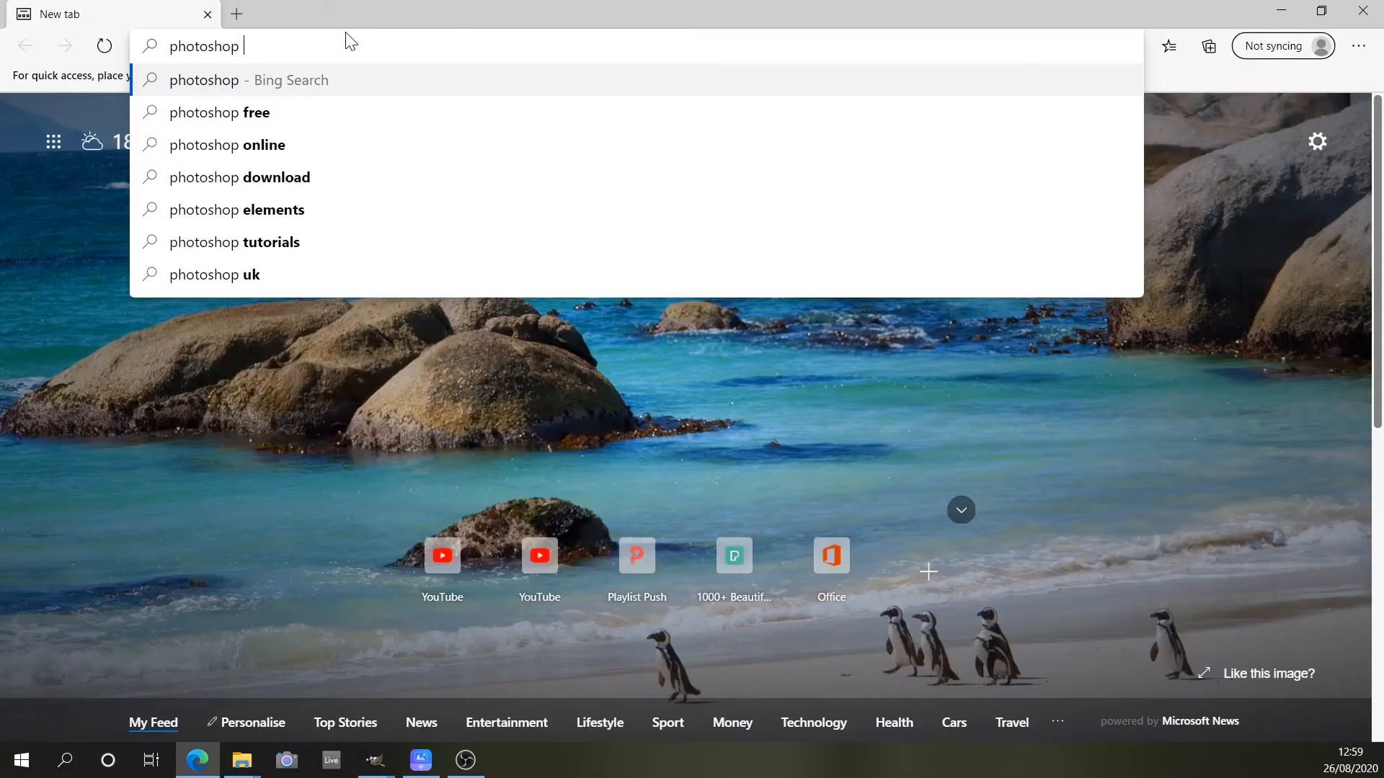
- In the Edge browser, search the web for "photoshop icon png" and open one of the logo images
text(icon png)
key(Return)
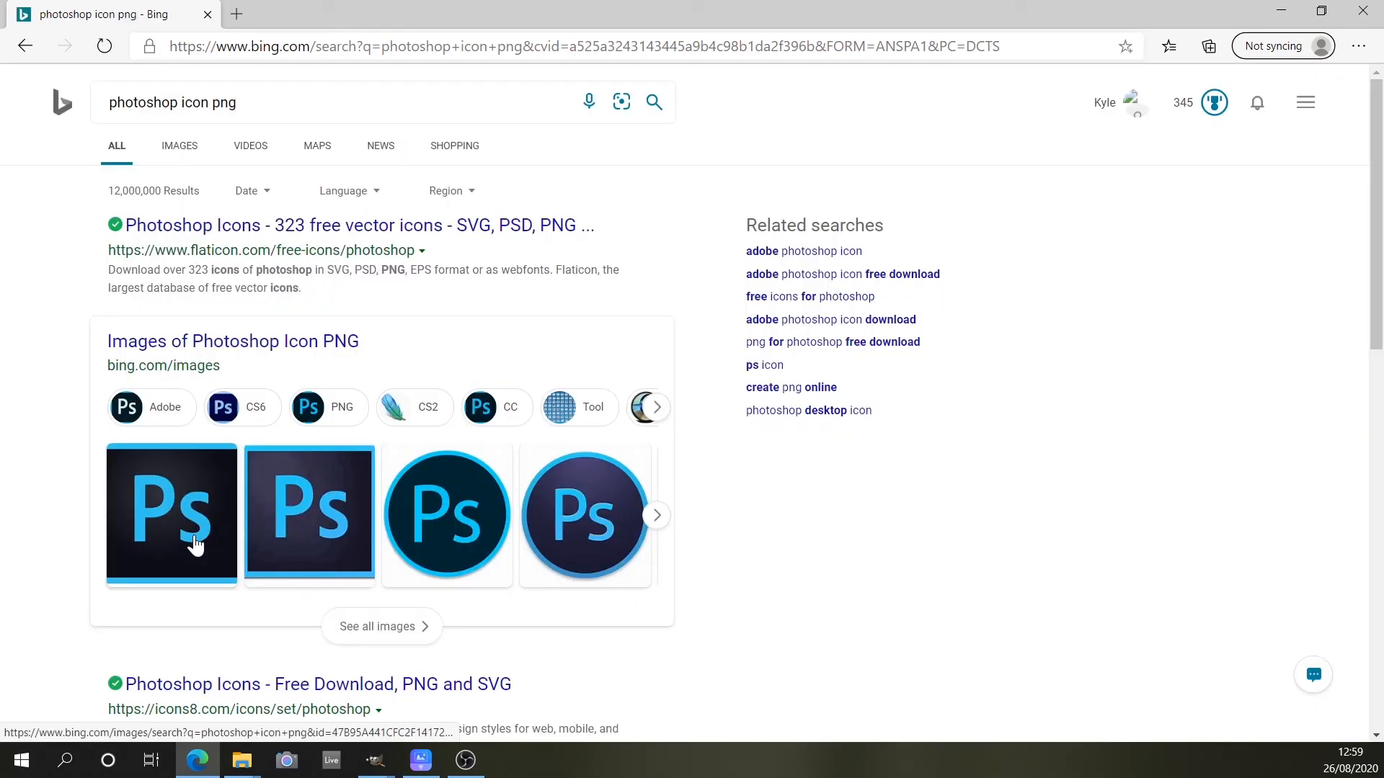
click(573, 525)
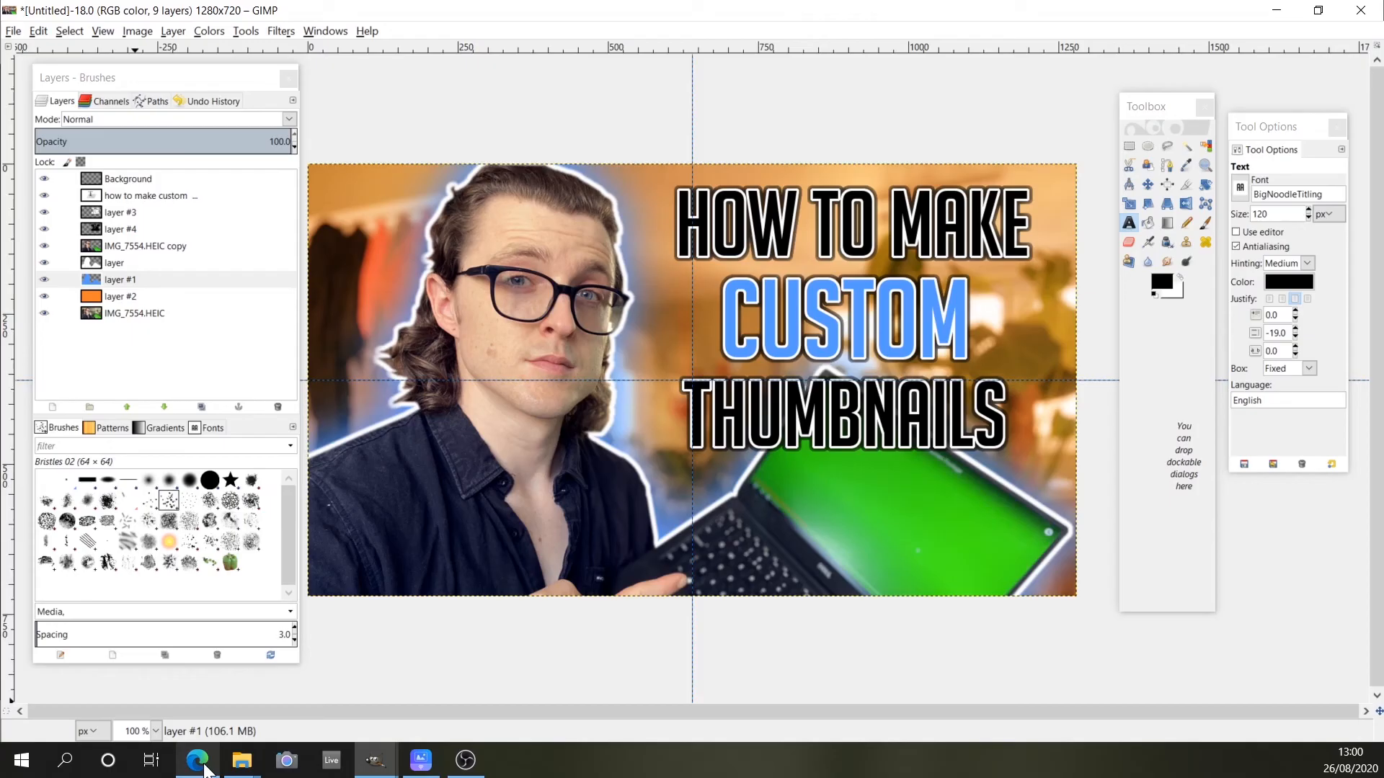
- Scale the Adobe_Photoshop_CC_icon.png layer down to a small square and place it just right of the word CUSTOM
mouse_move(206, 769)
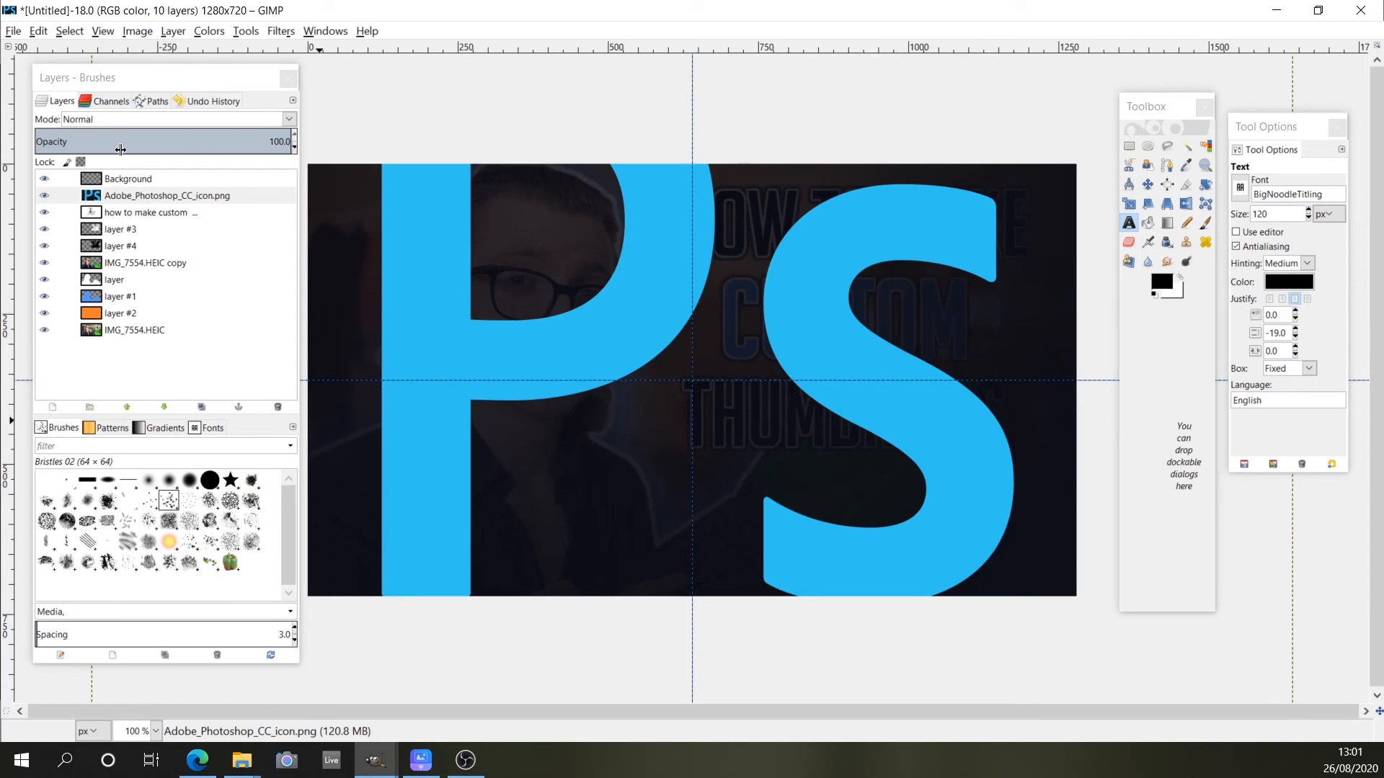
click(159, 199)
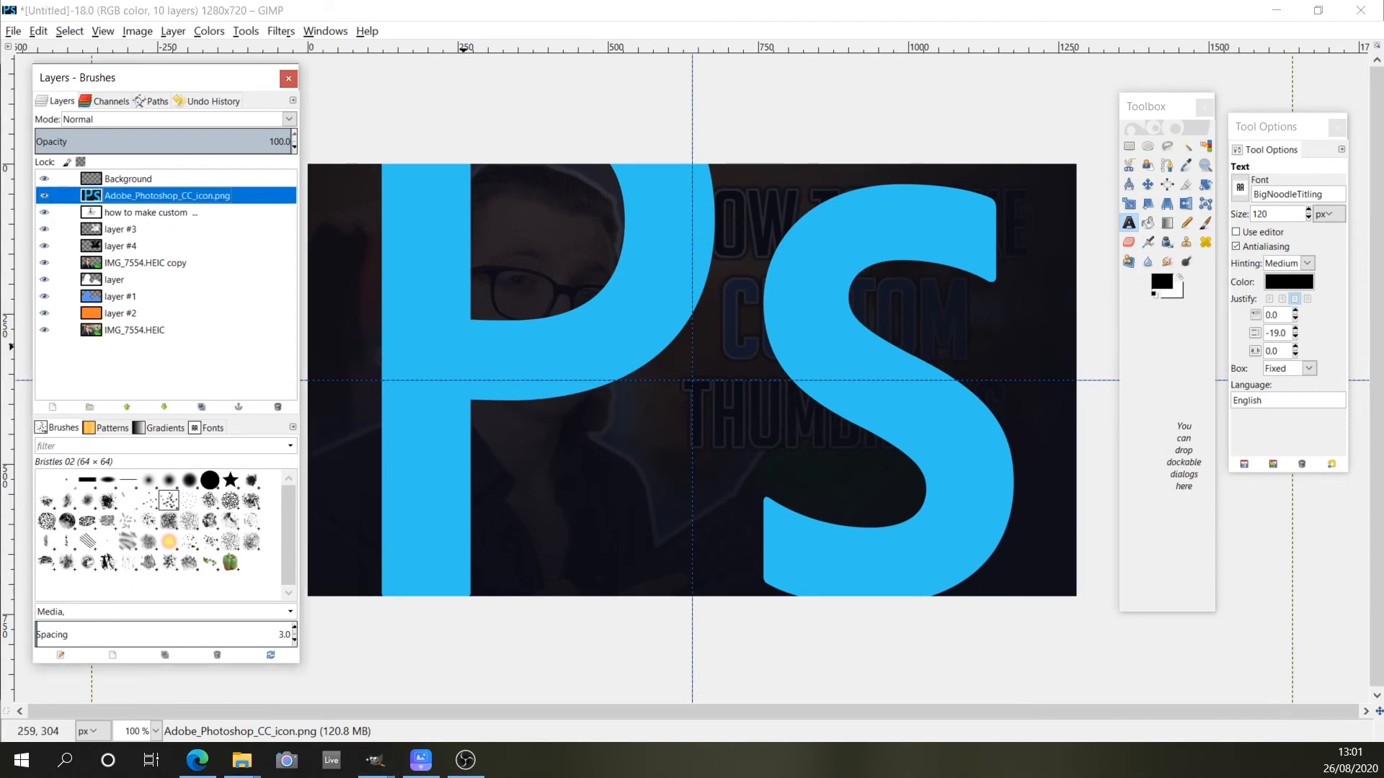
key(shift+s)
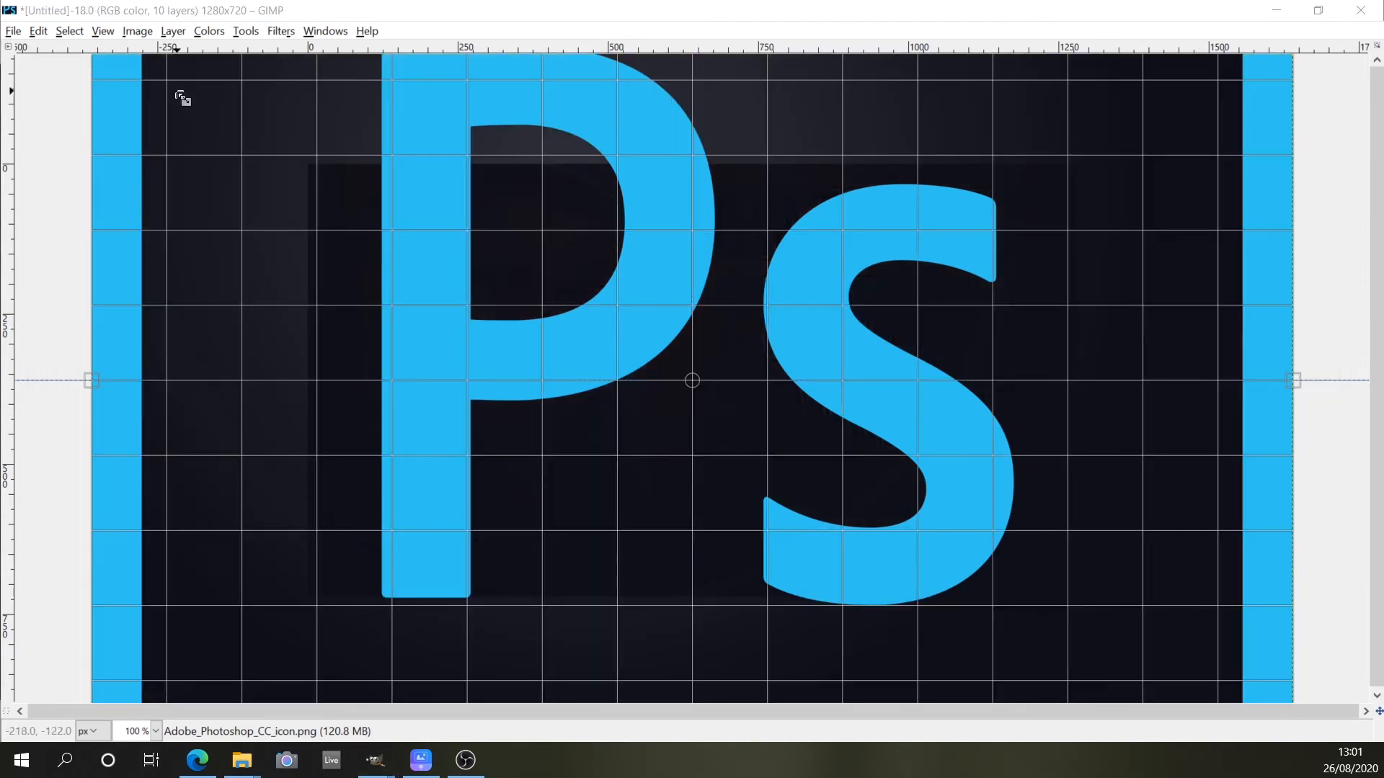
drag(470, 305, 1089, 706)
drag(738, 419, 1020, 305)
key(Return)
key(m)
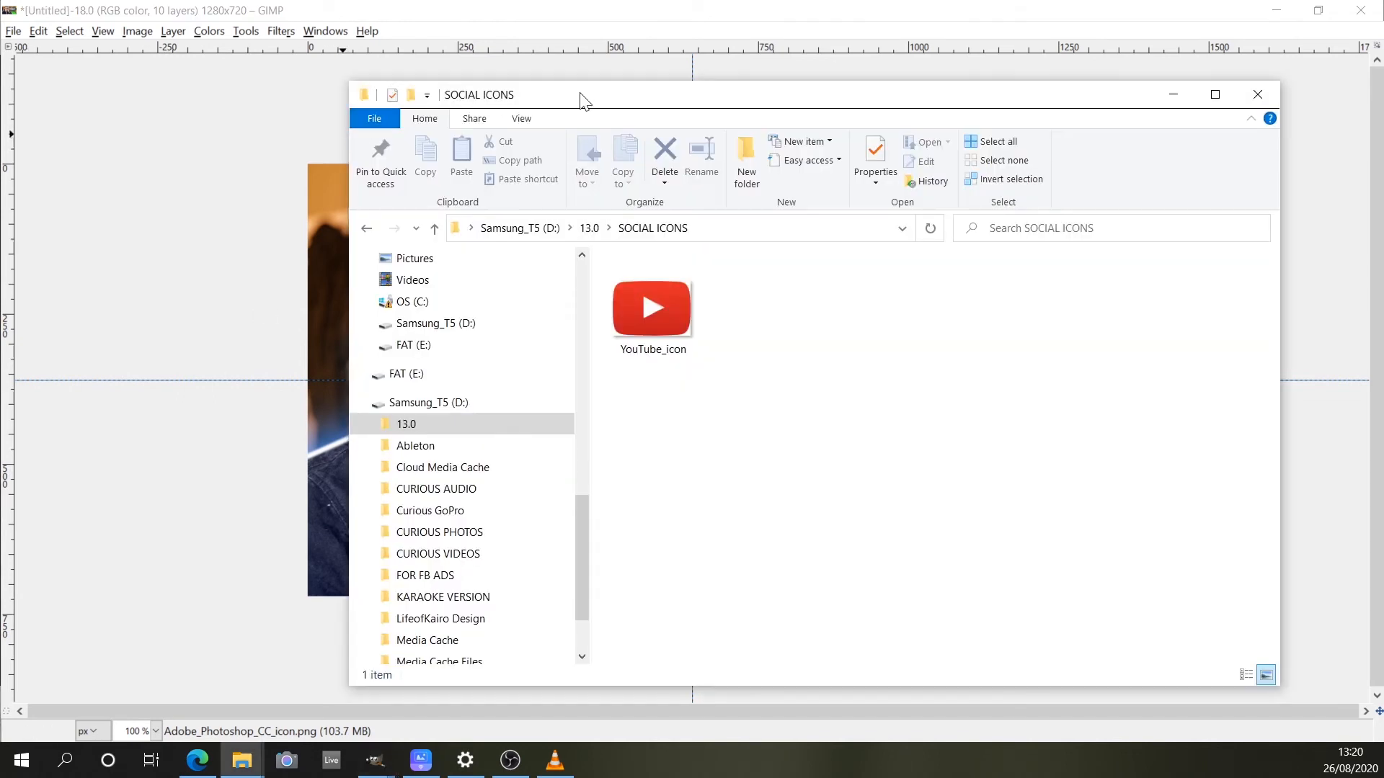
- Bring YouTube_icon from the SOCIAL ICONS folder into the thumbnail as a new layer, with the layer and tool docks shown
drag(602, 99, 784, 47)
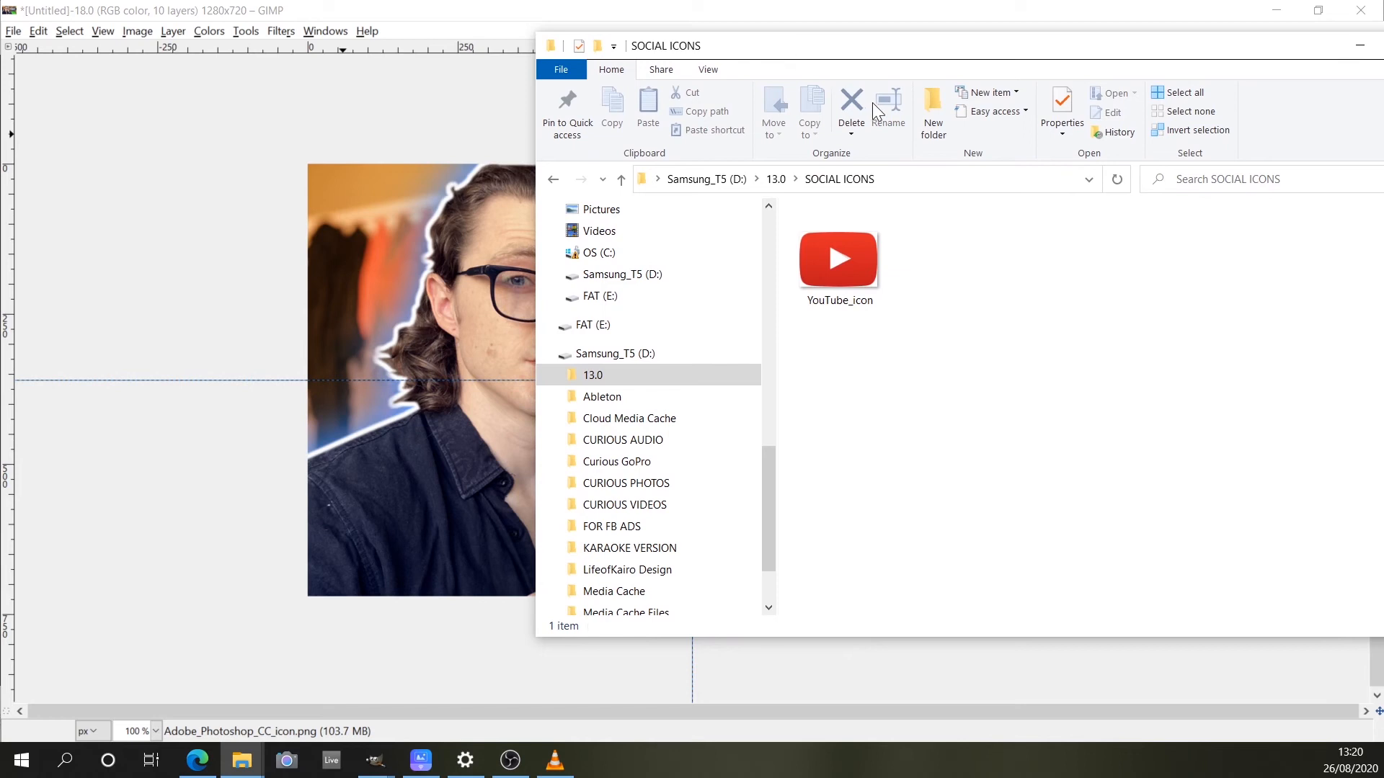
drag(850, 265, 385, 258)
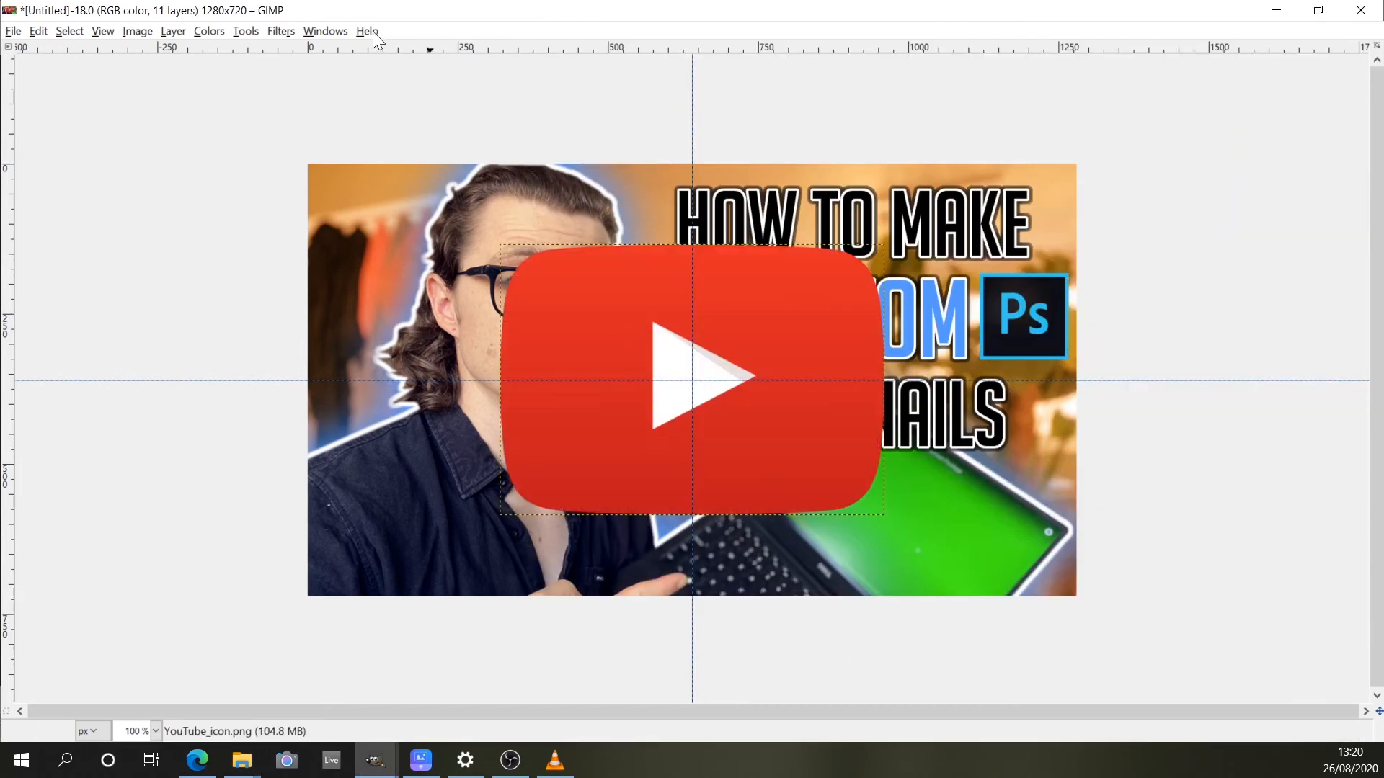
click(325, 31)
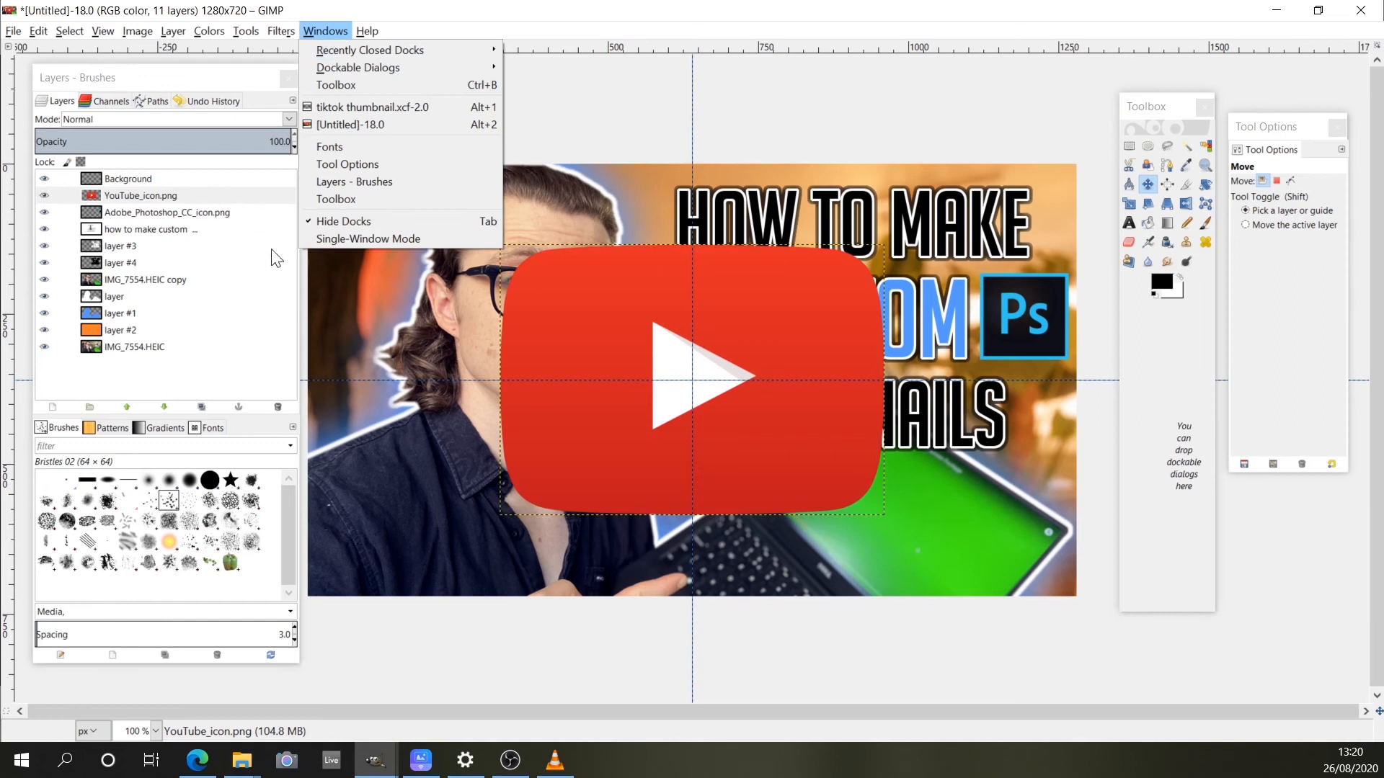
click(595, 328)
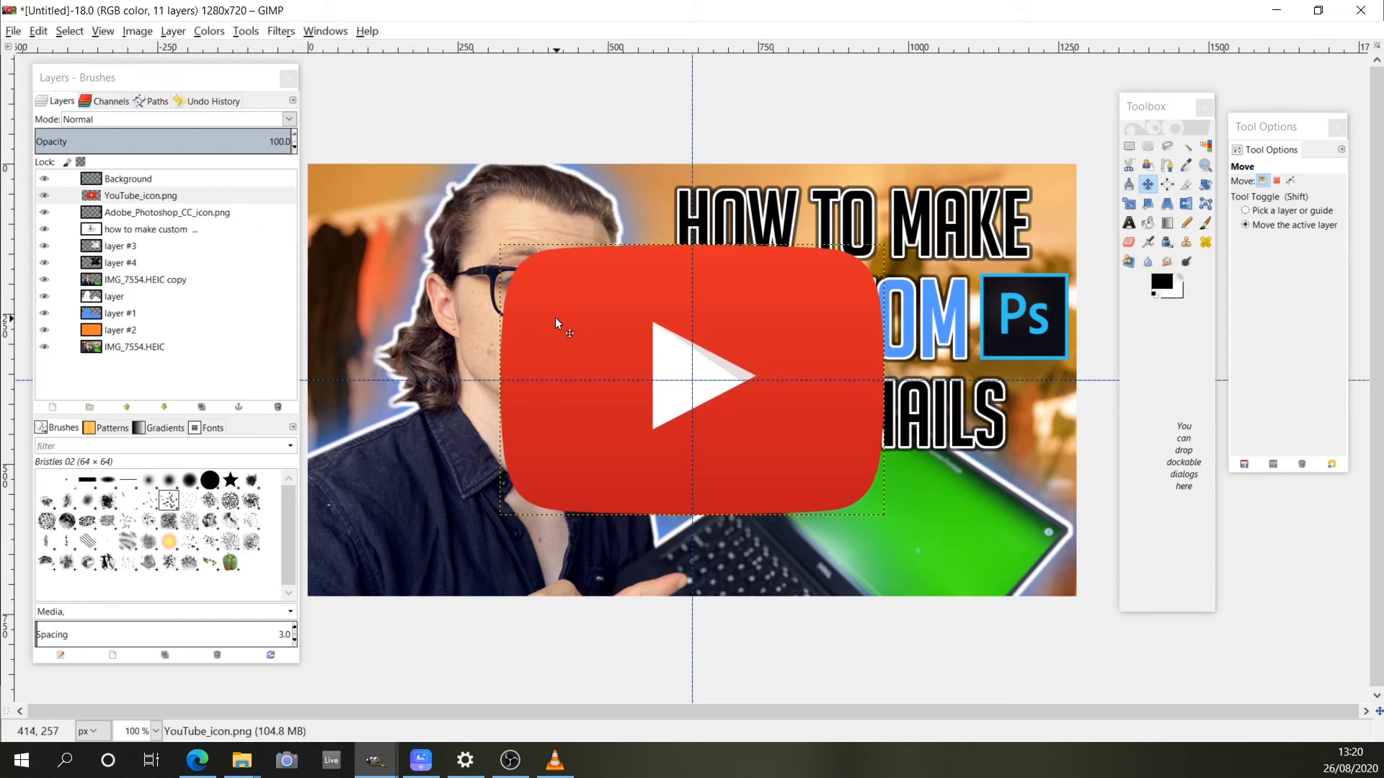
- Scale the YouTube icon down and move it onto the laptop's green screen
key(shift+s)
click(555, 322)
drag(515, 252, 776, 408)
key(Return)
key(m)
drag(842, 445, 953, 516)
- Rotate the YouTube icon clockwise to follow the tilt of the laptop screen
key(Tab)
key(Tab)
key(shift+r)
key(Tab)
key(Tab)
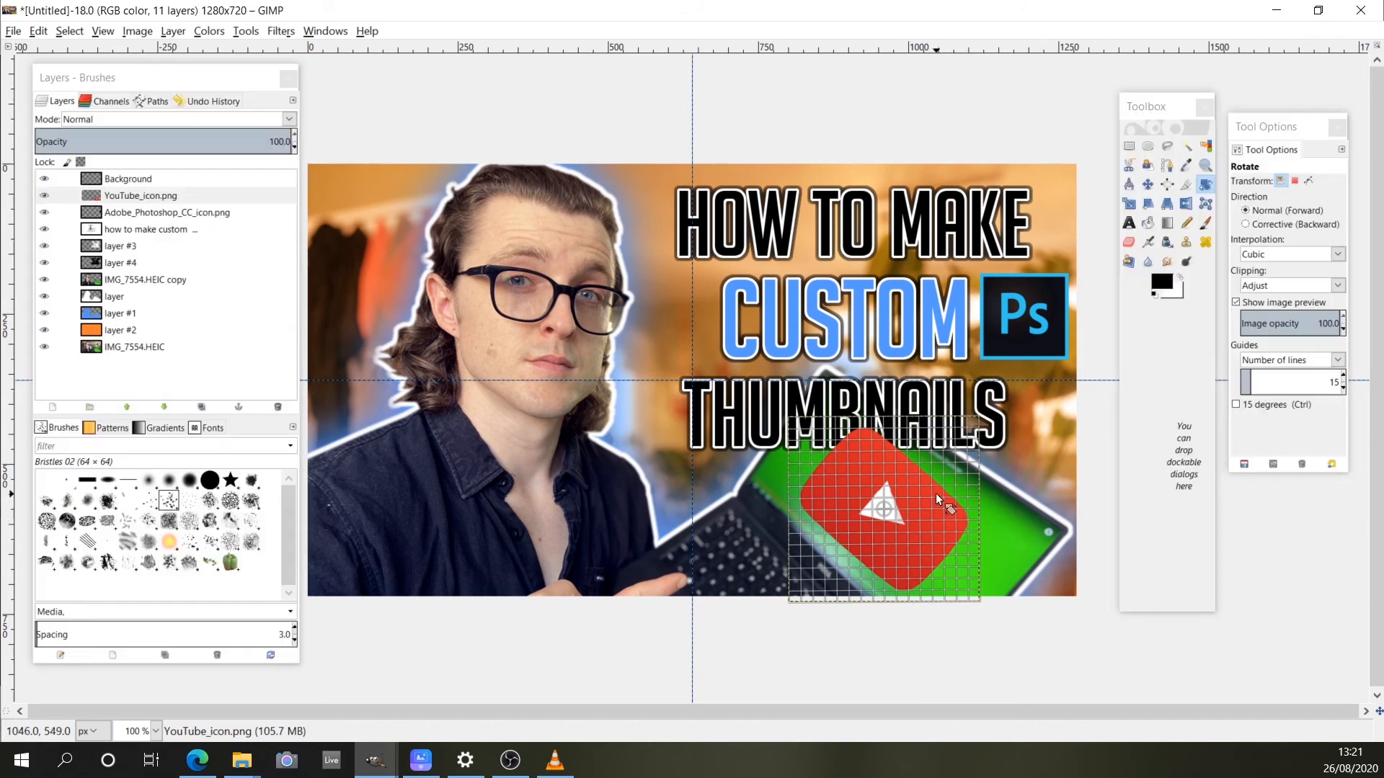
key(Return)
- Place the YouTube icon layer below layer #4 and refine the icon's position and rotation on the laptop screen
drag(140, 195, 130, 224)
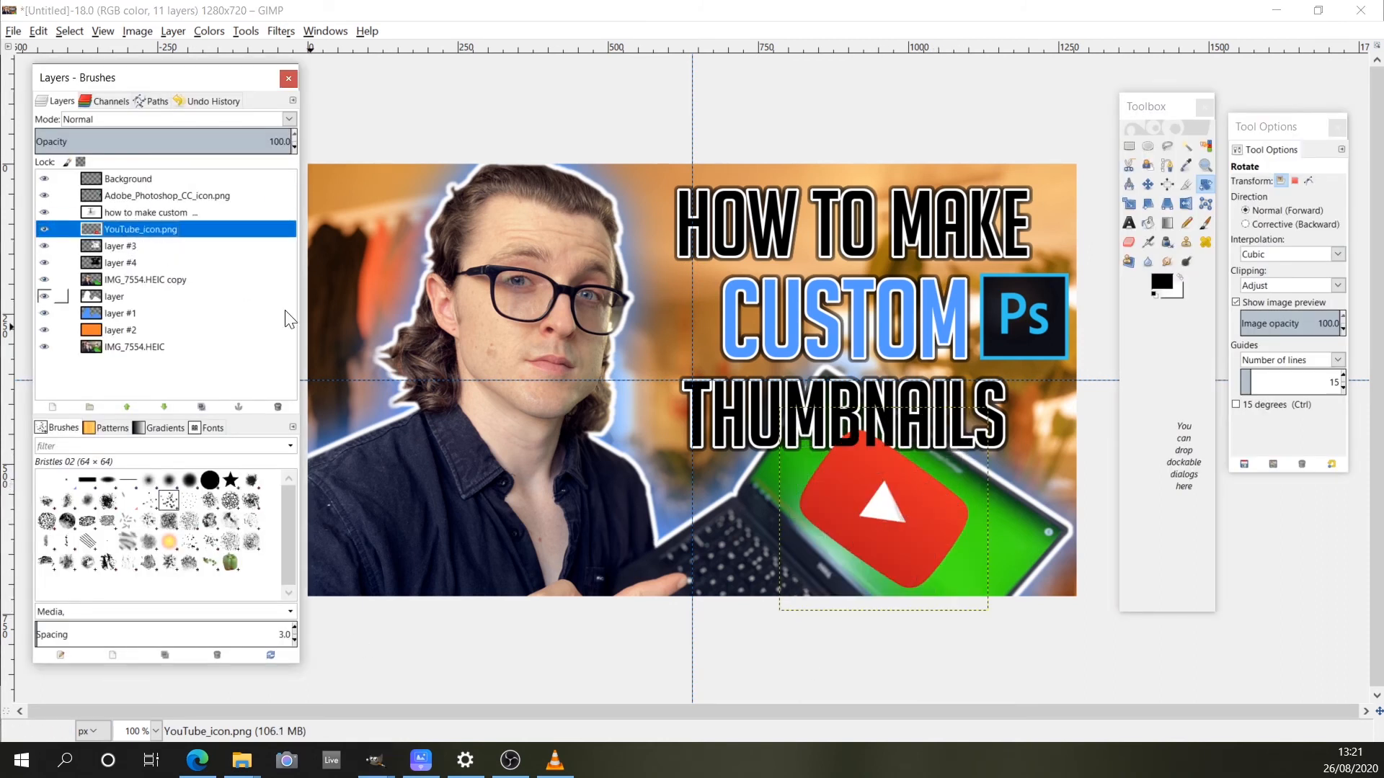
key(m)
drag(924, 517, 962, 550)
key(shift+r)
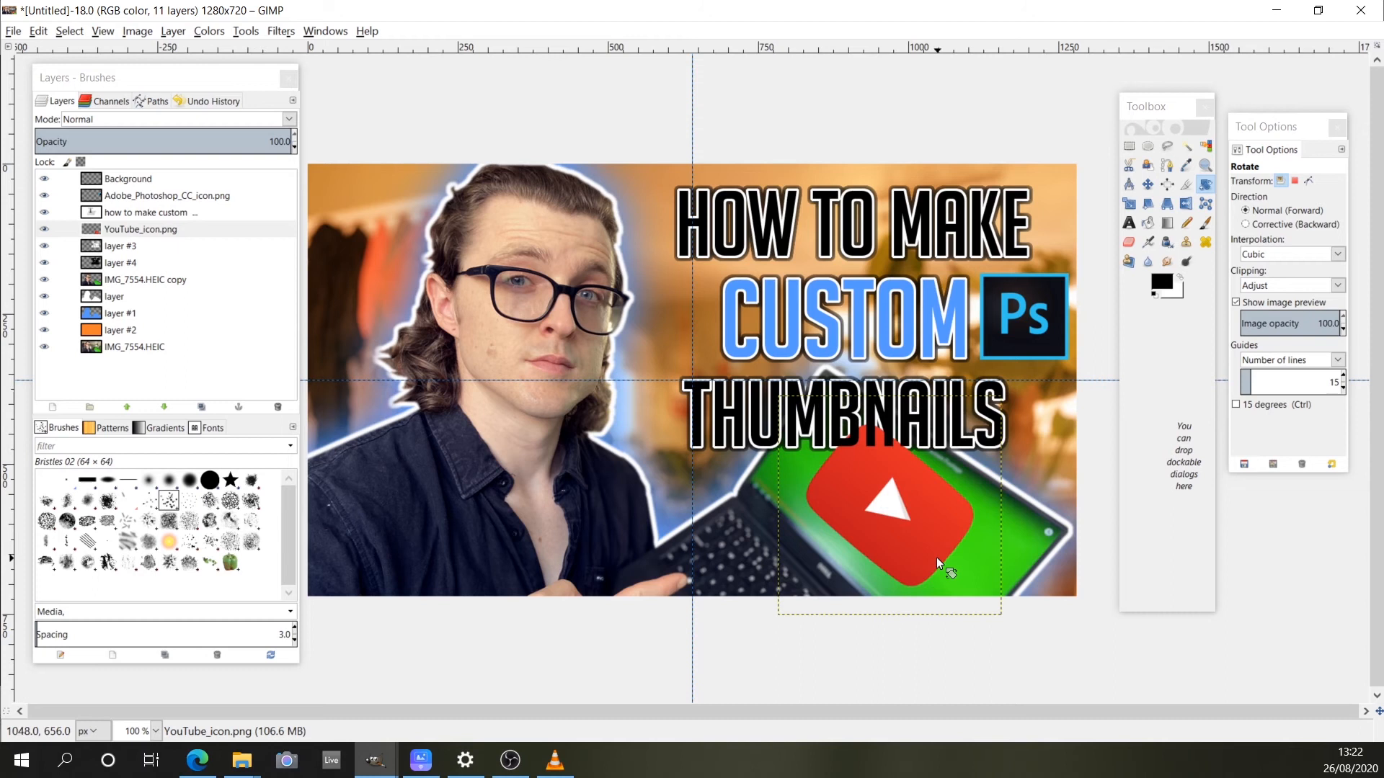
drag(136, 229, 139, 265)
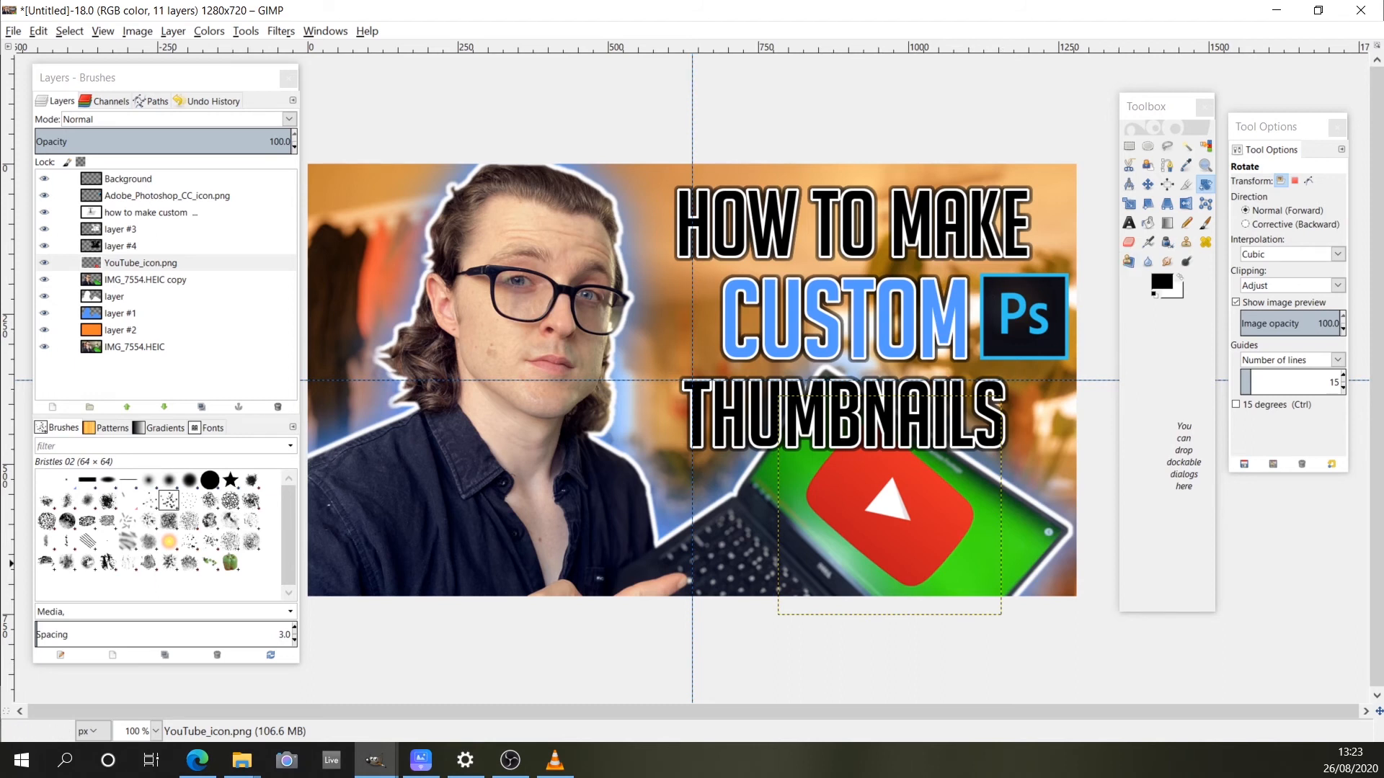
- In the Edge browser, search for "stop icons png" images and save the red prohibition sign to the desktop
click(198, 760)
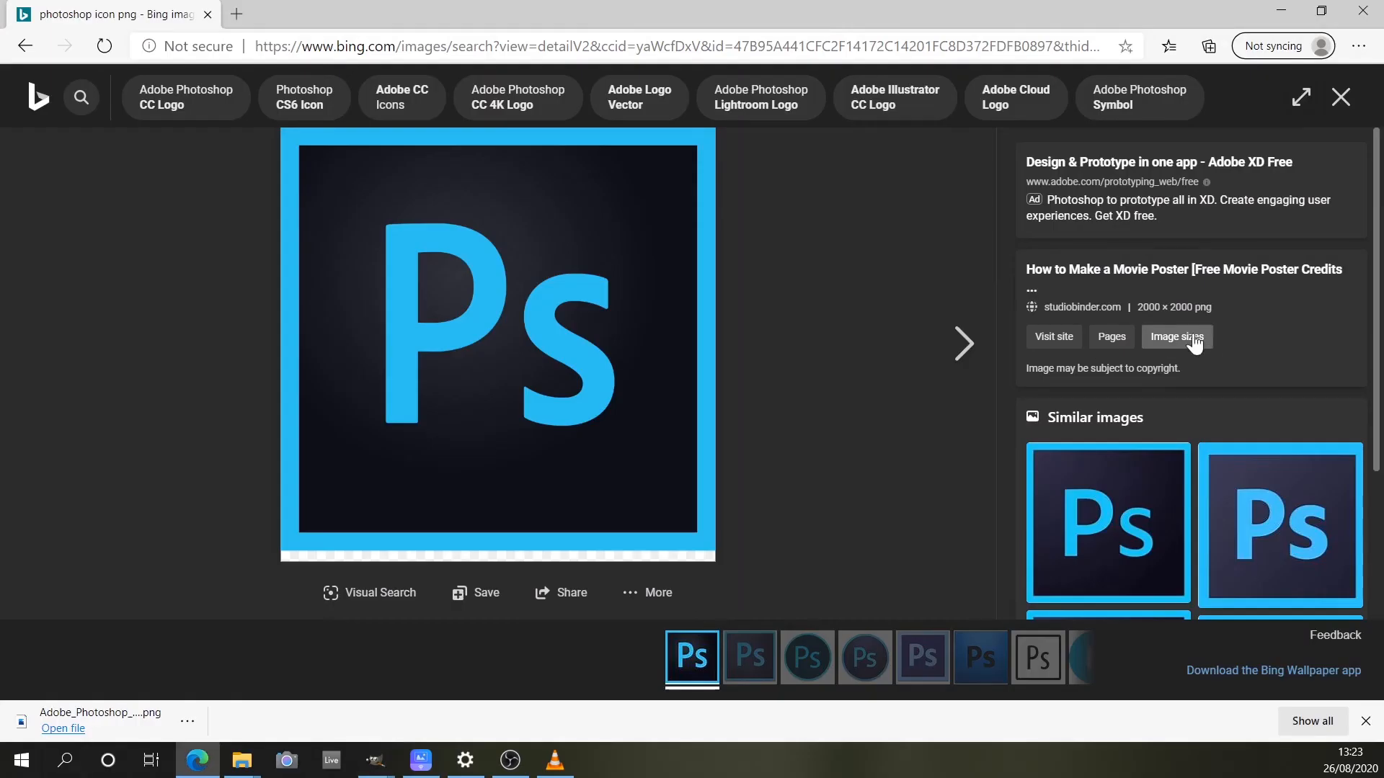
click(416, 46)
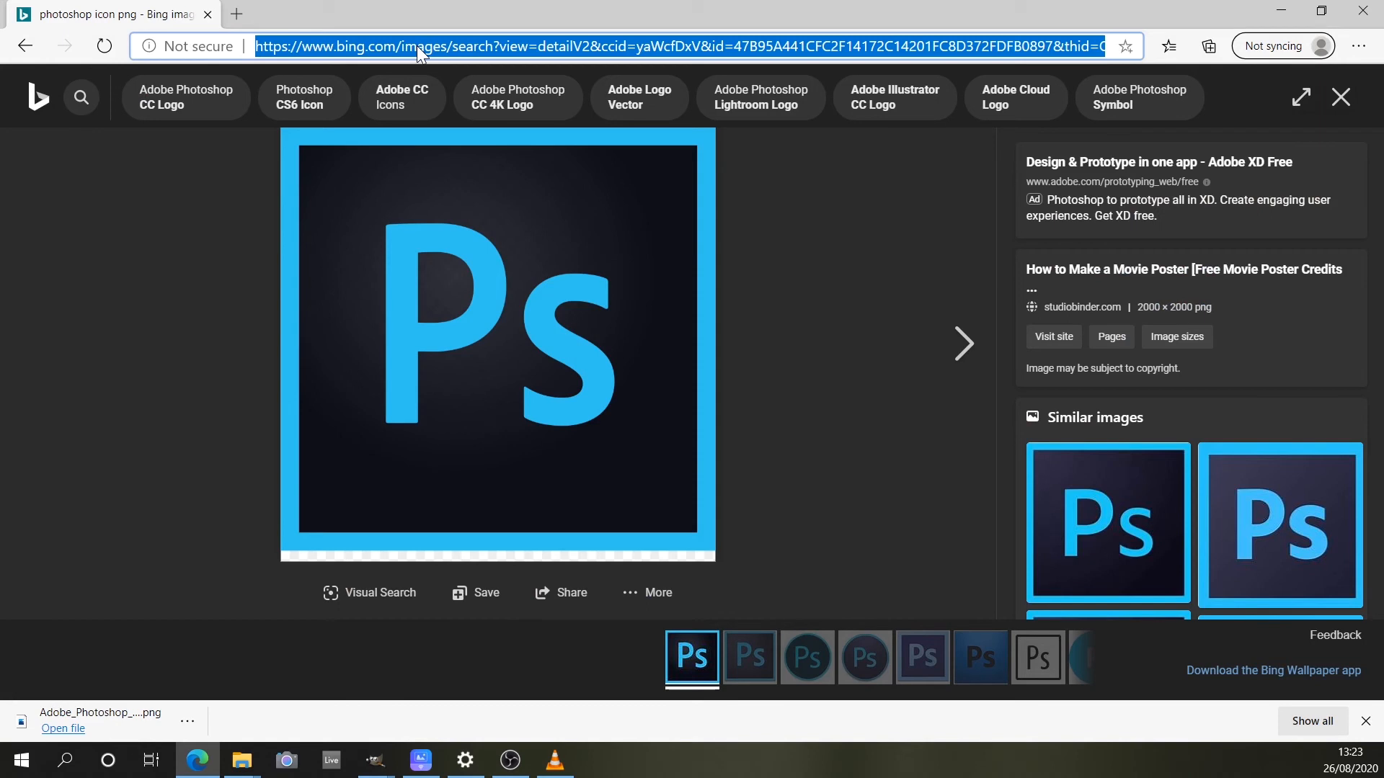
text(stop icon)
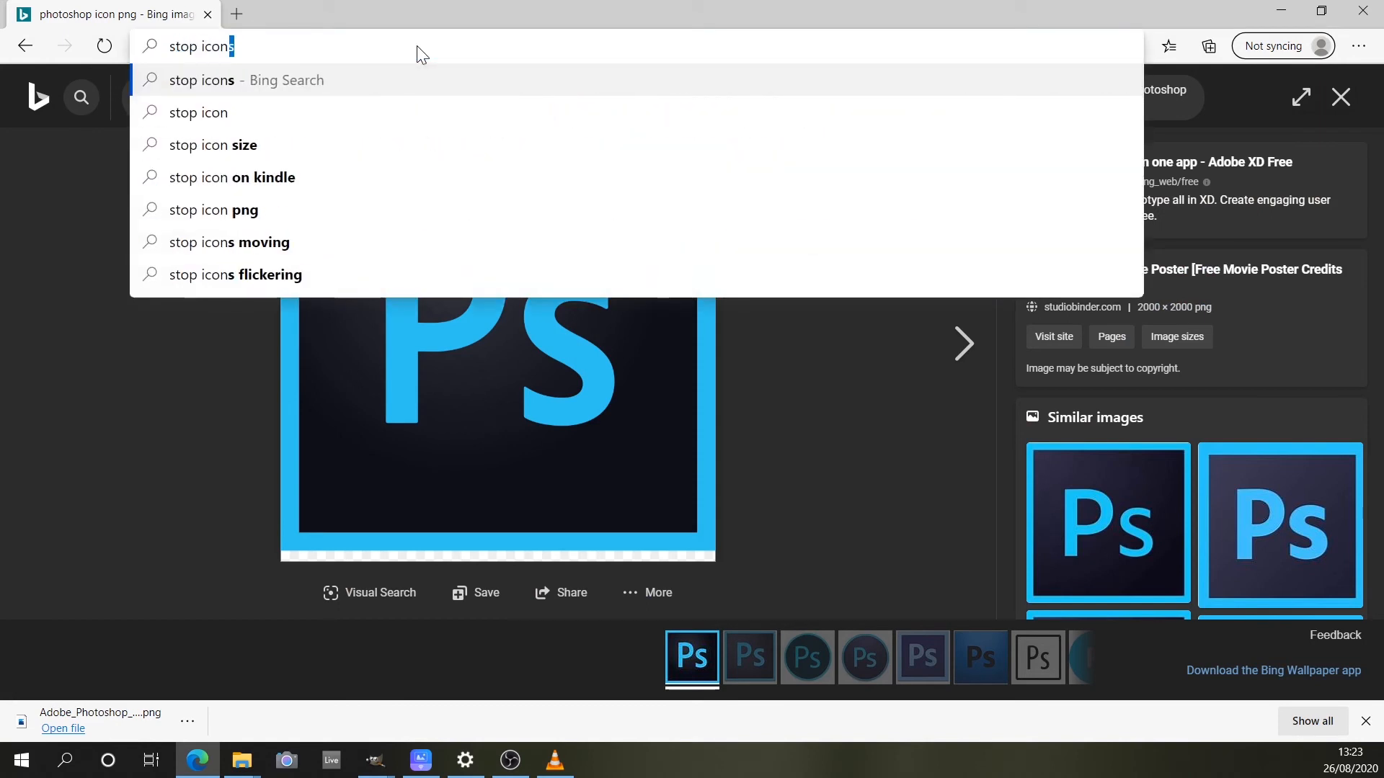
key(Return)
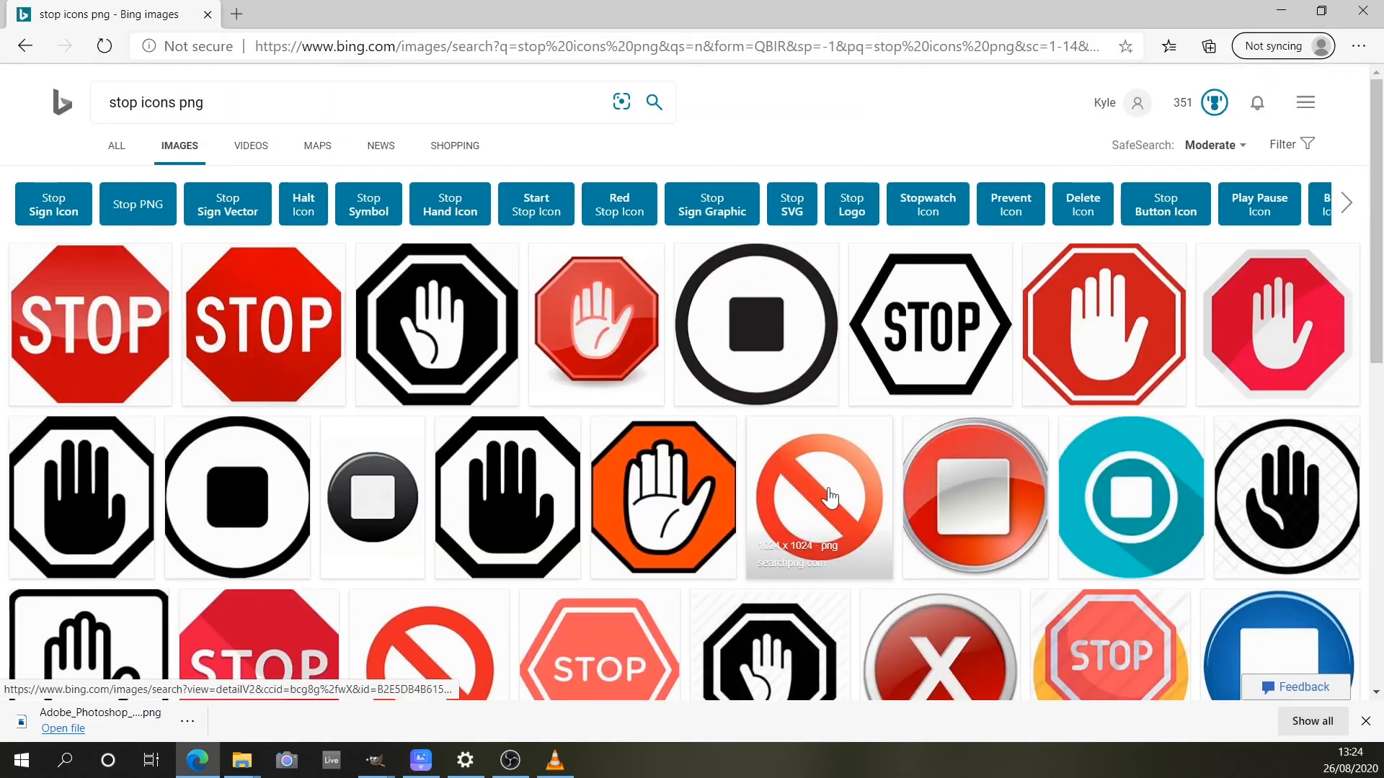
click(830, 498)
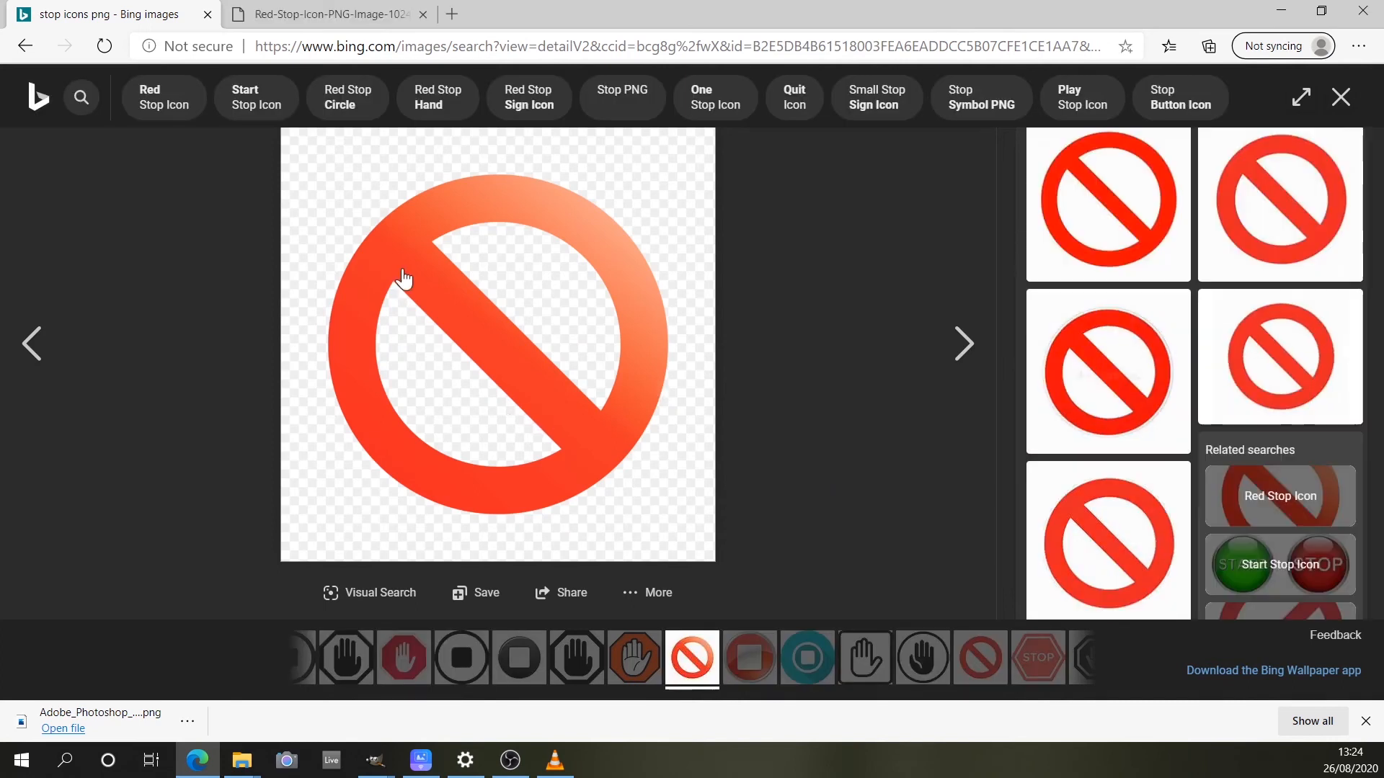
right_click(402, 269)
click(475, 318)
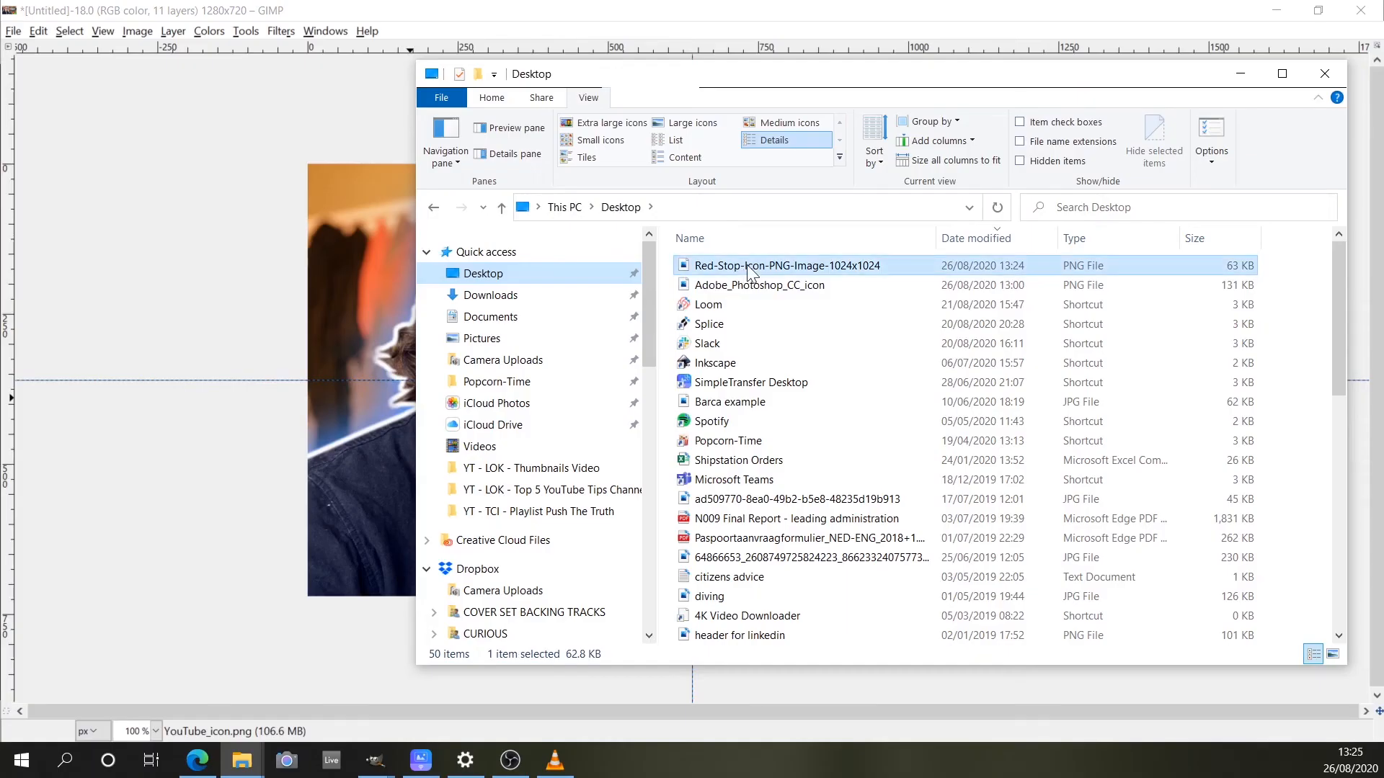
- Add Red-Stop-Icon-PNG-Image-1024x1024 to the thumbnail and place its layer above the Photoshop icon layer
drag(750, 268, 374, 331)
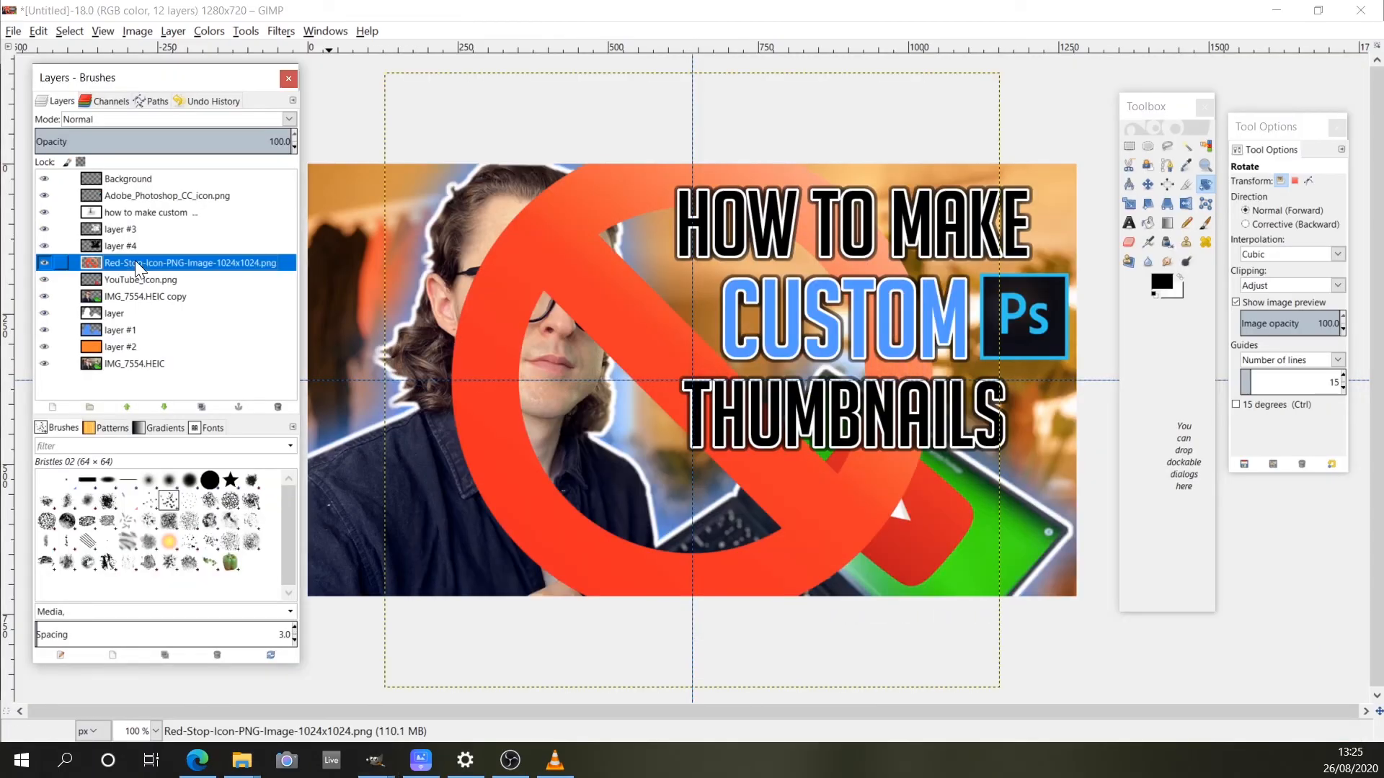
drag(135, 261, 145, 202)
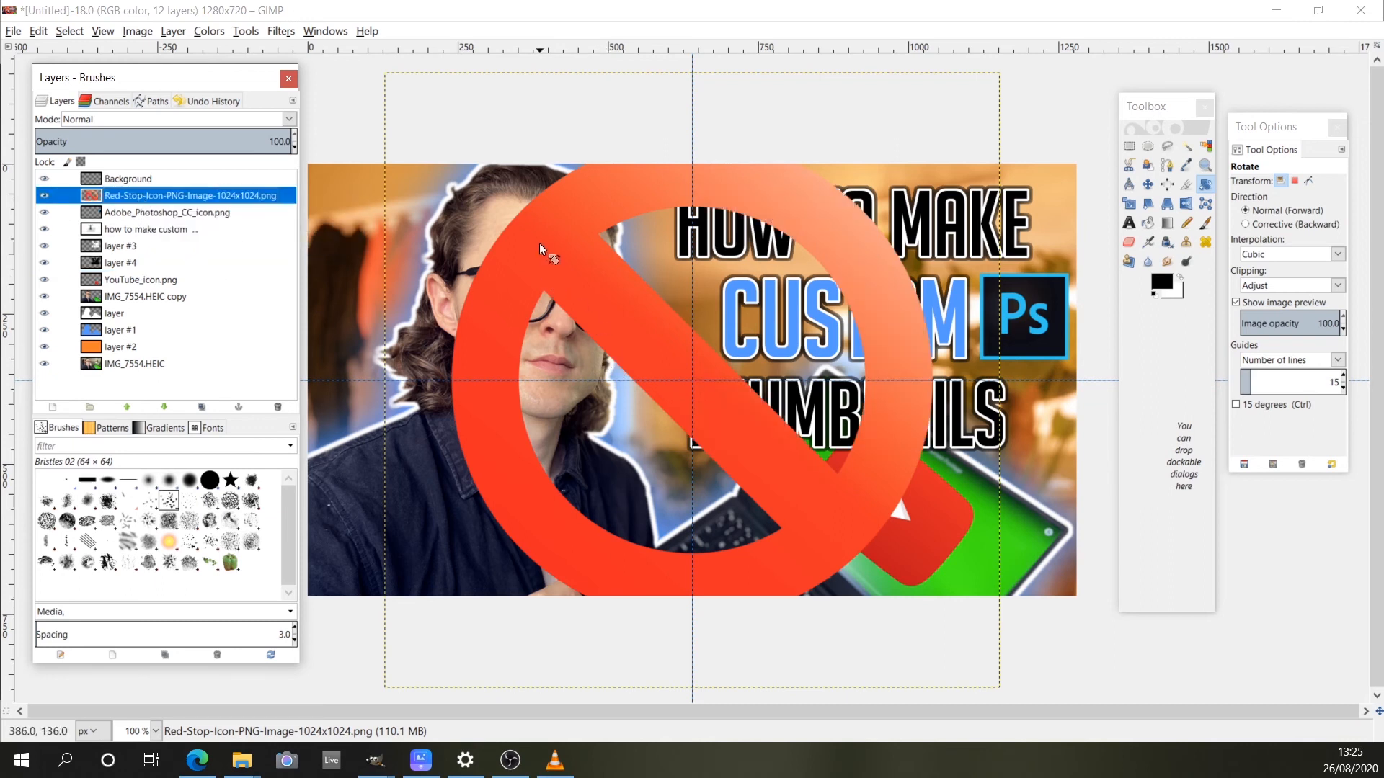
- Scale the stop icon down over the Photoshop logo and move both together onto the person's shirt at the image's lower left
key(shift+s)
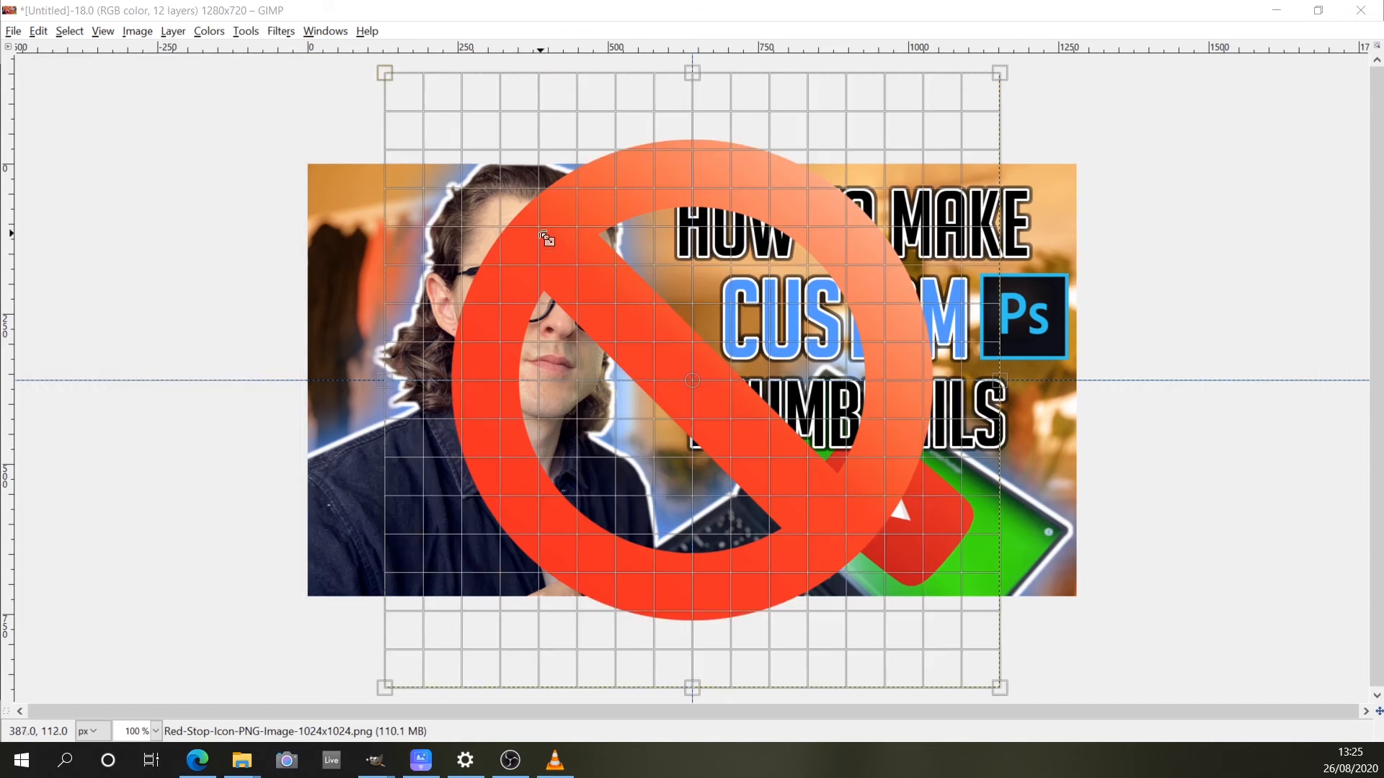
drag(388, 75, 1034, 282)
key(m)
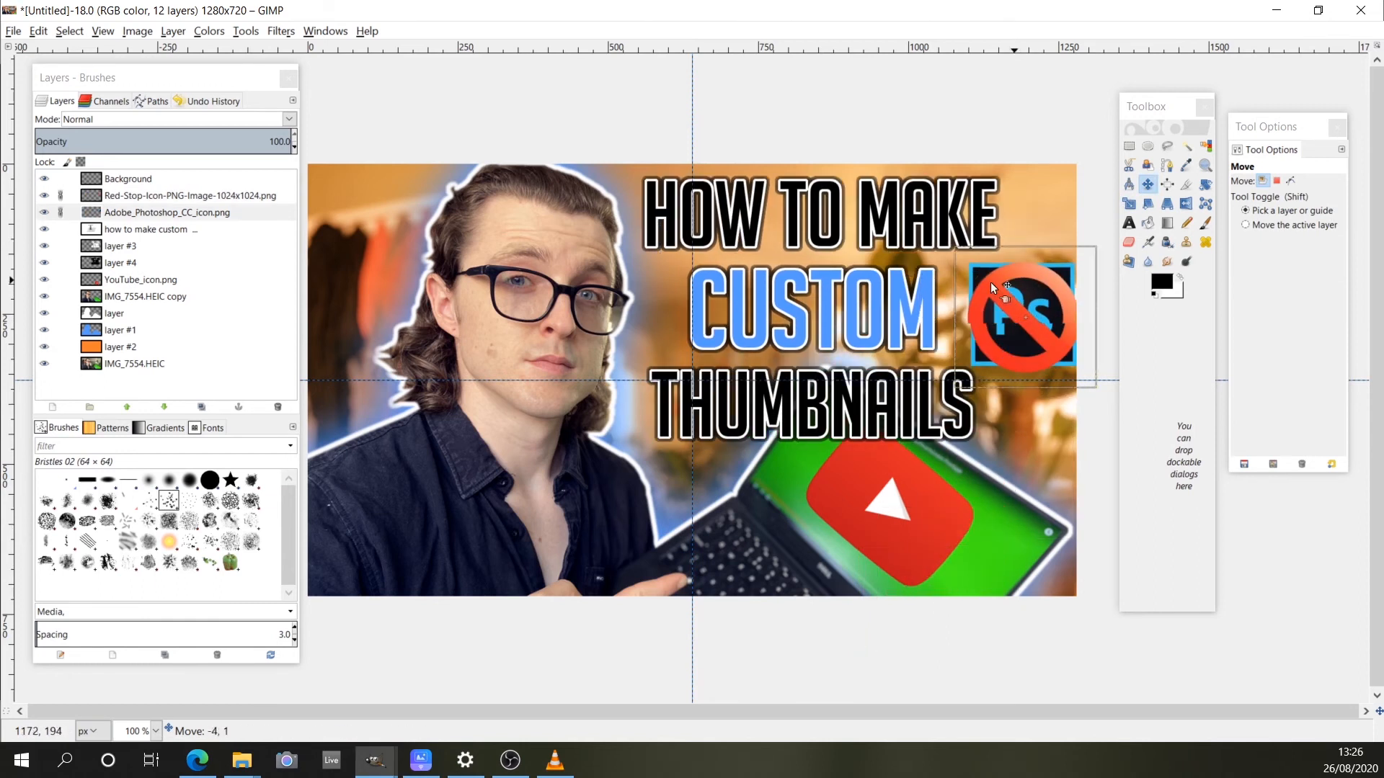
drag(990, 283, 387, 470)
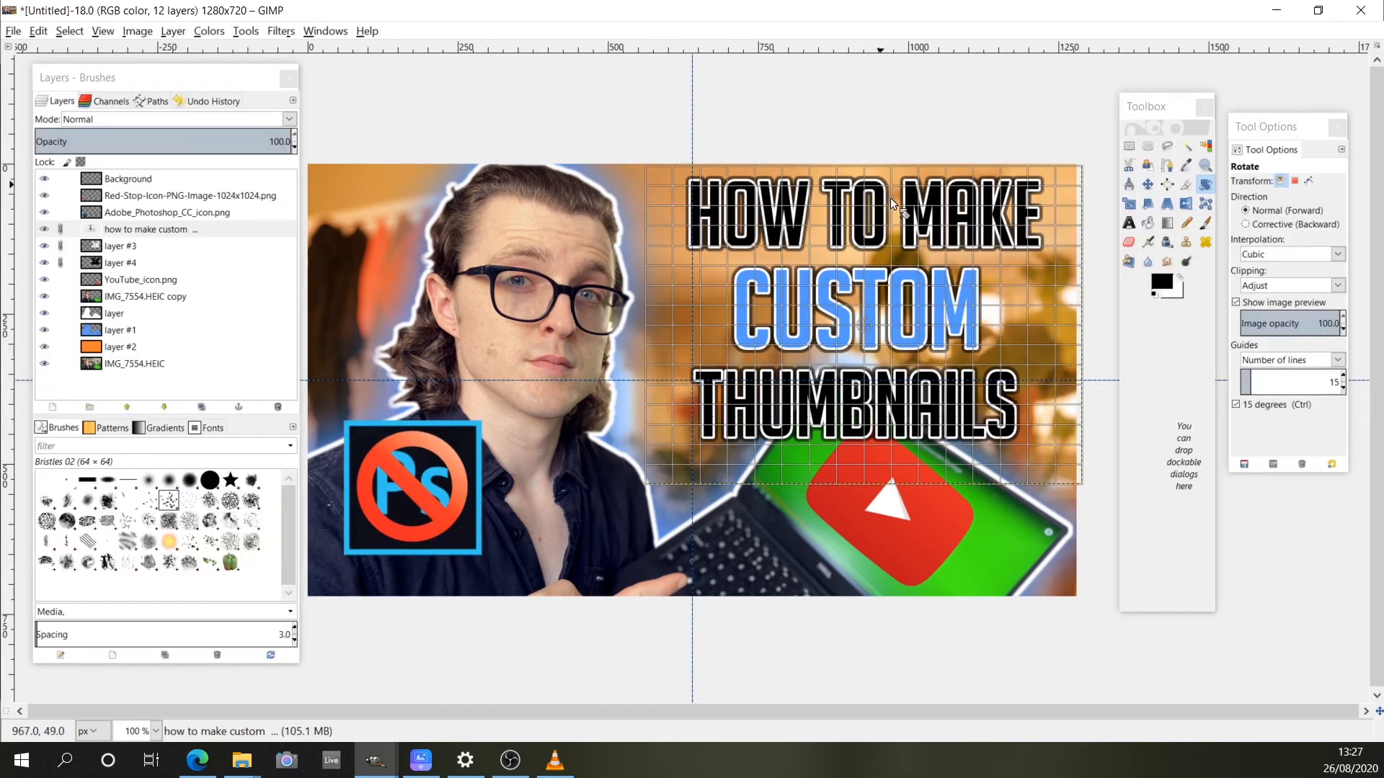
- Rotate the three-line title layer clockwise by about 15 degrees and move it down so all its text lies within the thumbnail
drag(889, 197, 891, 227)
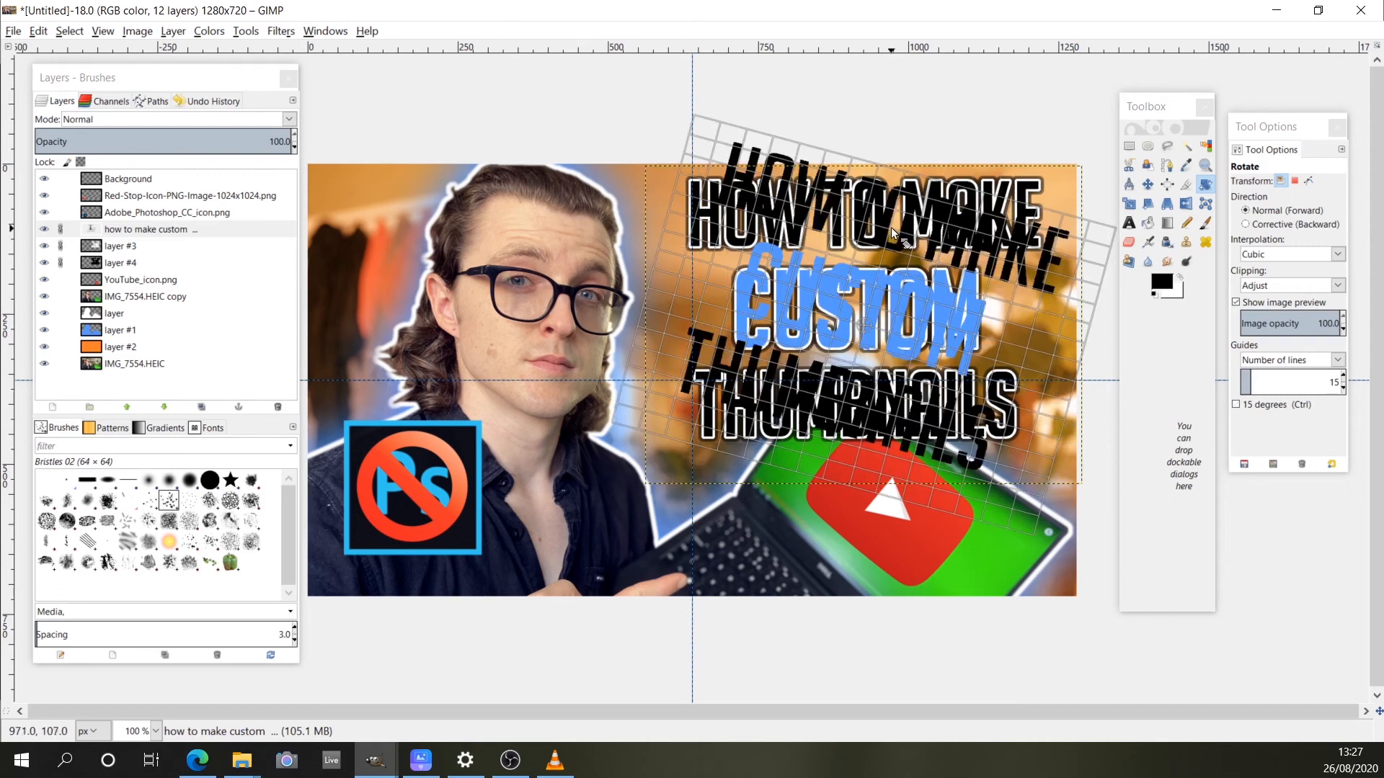
key(Return)
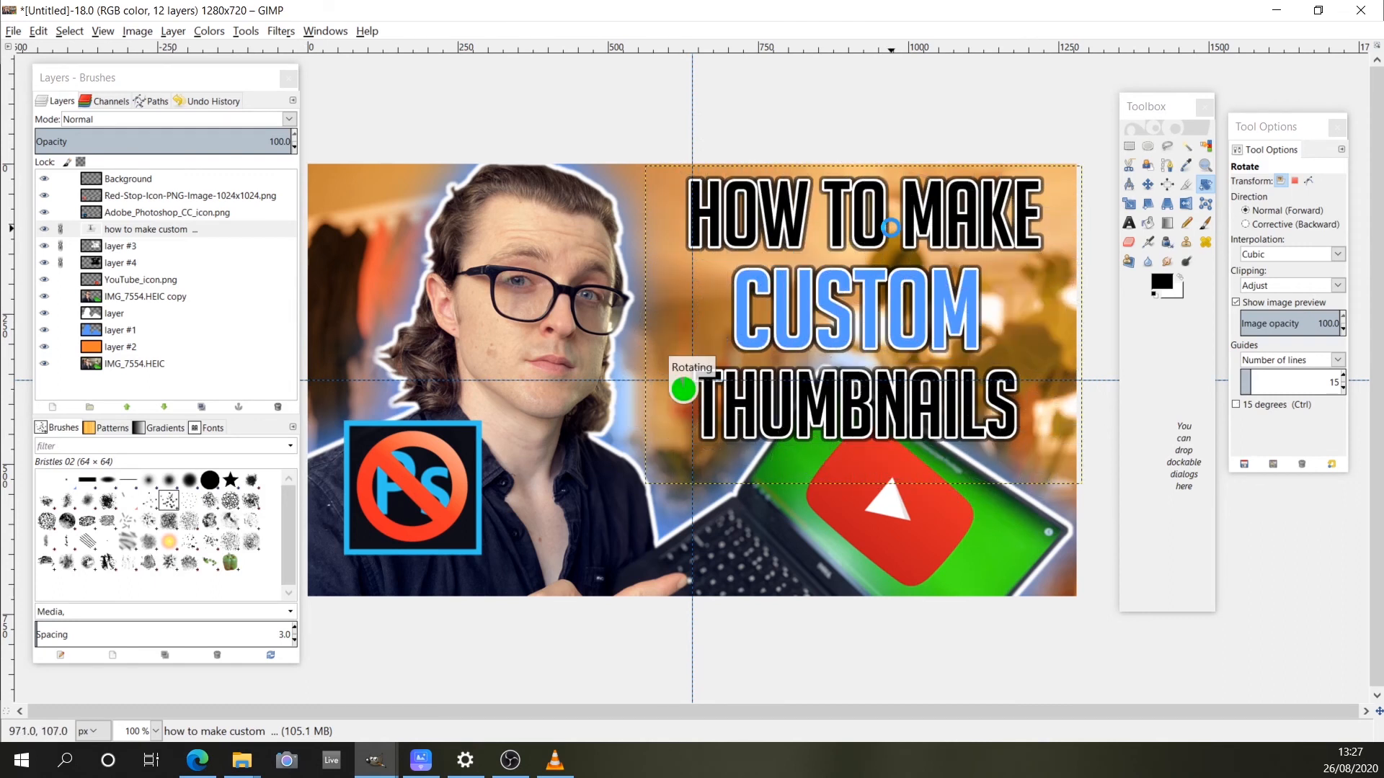
key(m)
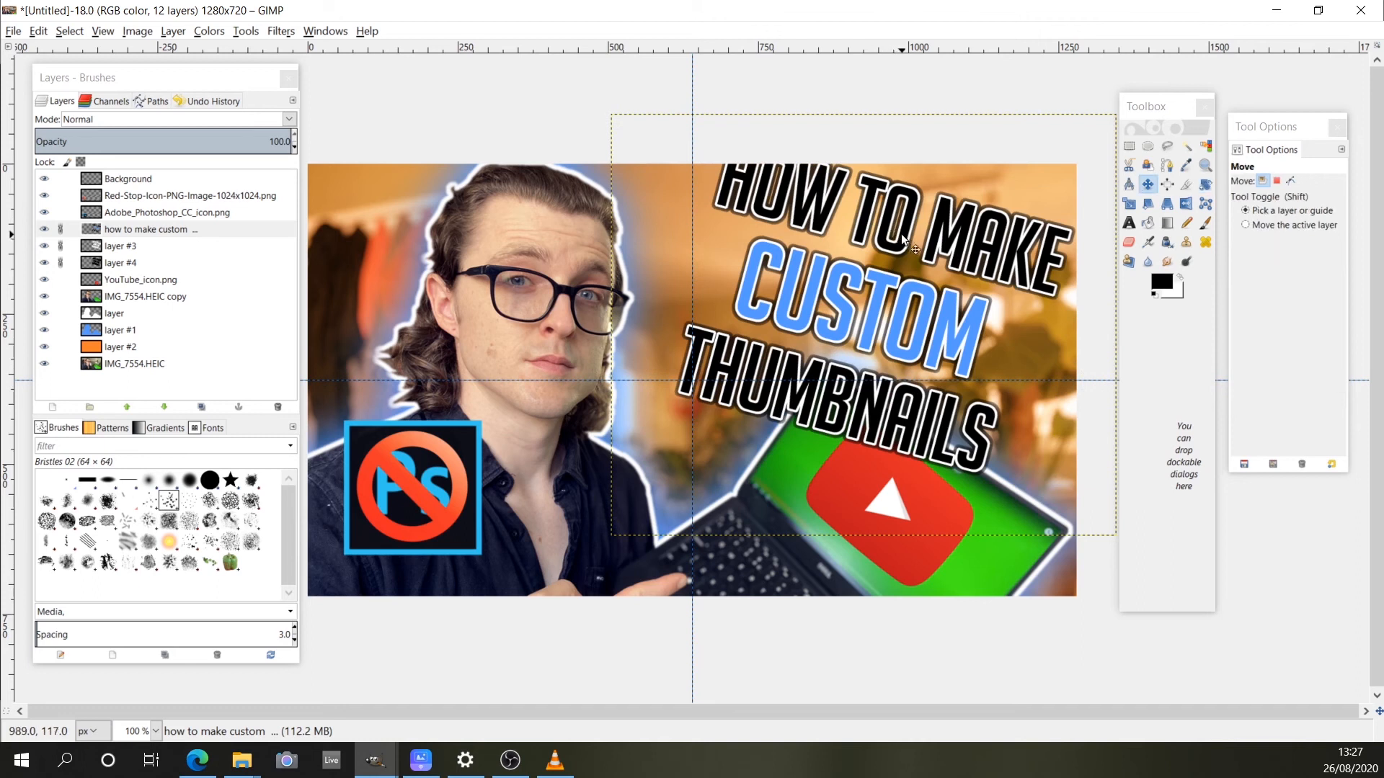
drag(900, 233, 893, 278)
- Rotate the title layer slightly counterclockwise to reduce its tilt
key(shift+r)
click(894, 278)
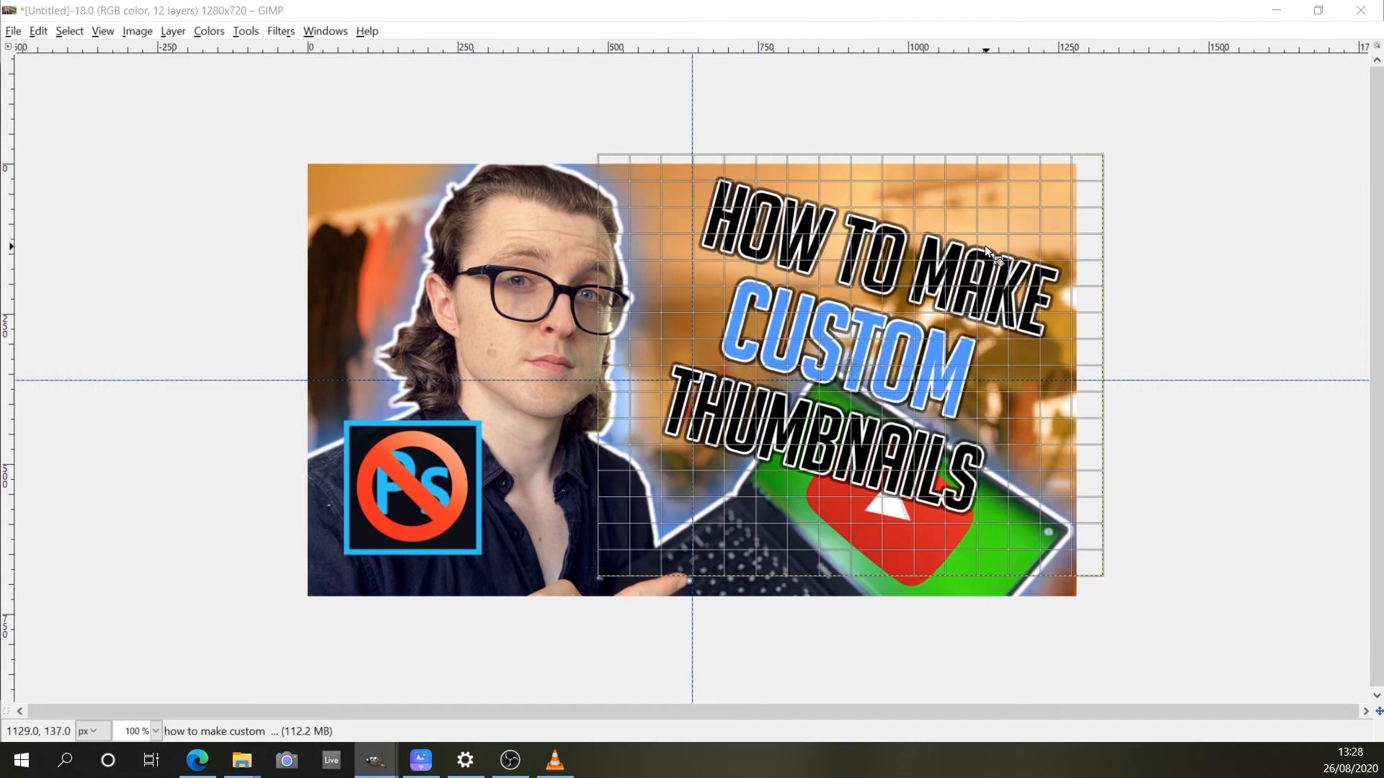
key(Tab)
drag(985, 245, 949, 239)
key(Return)
key(m)
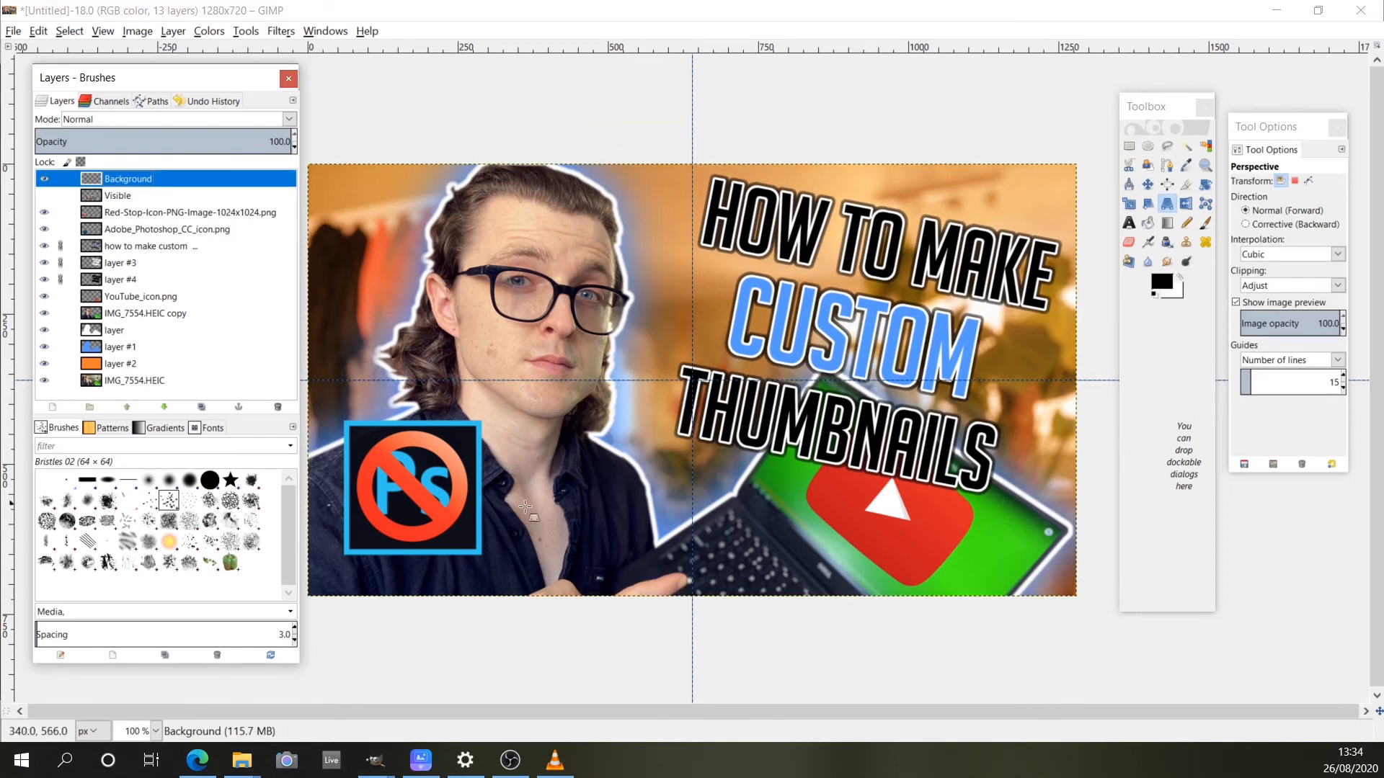
click(155, 731)
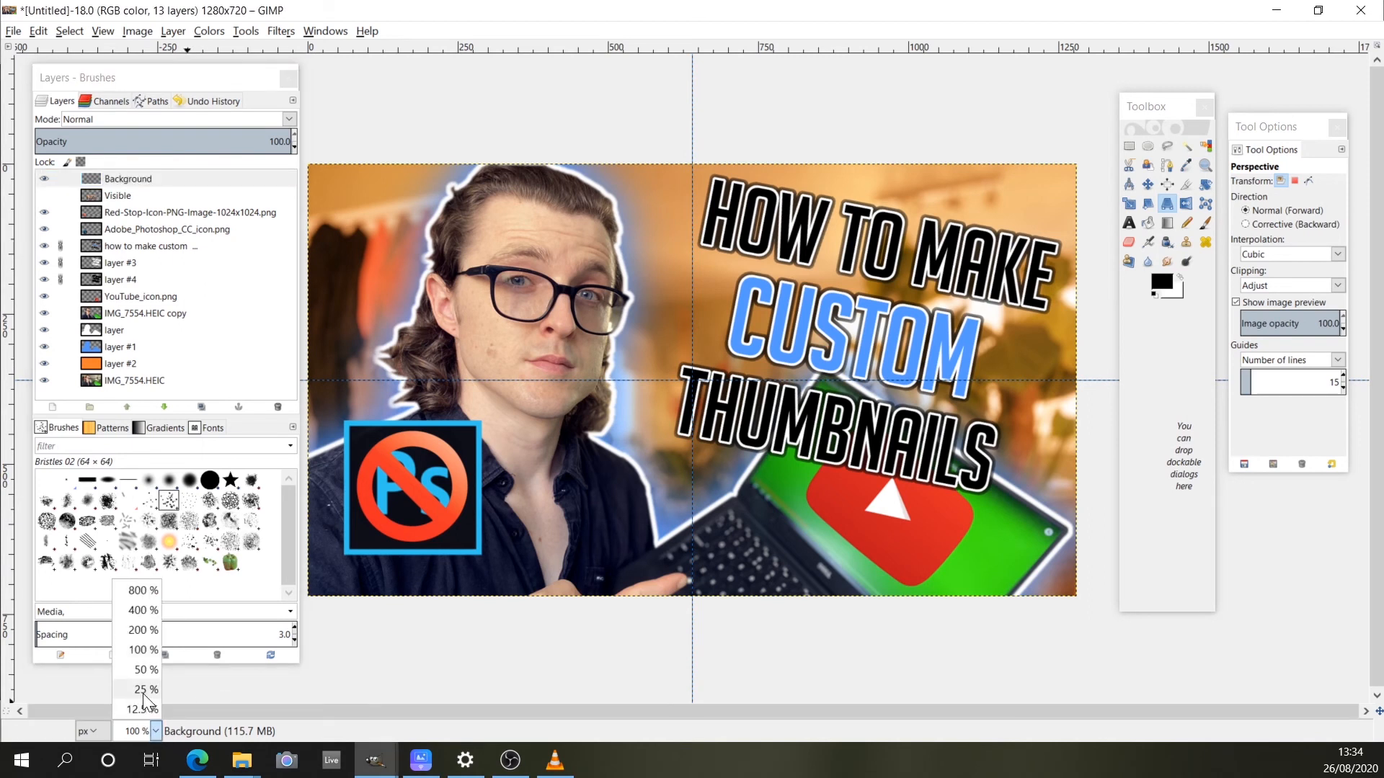
click(143, 691)
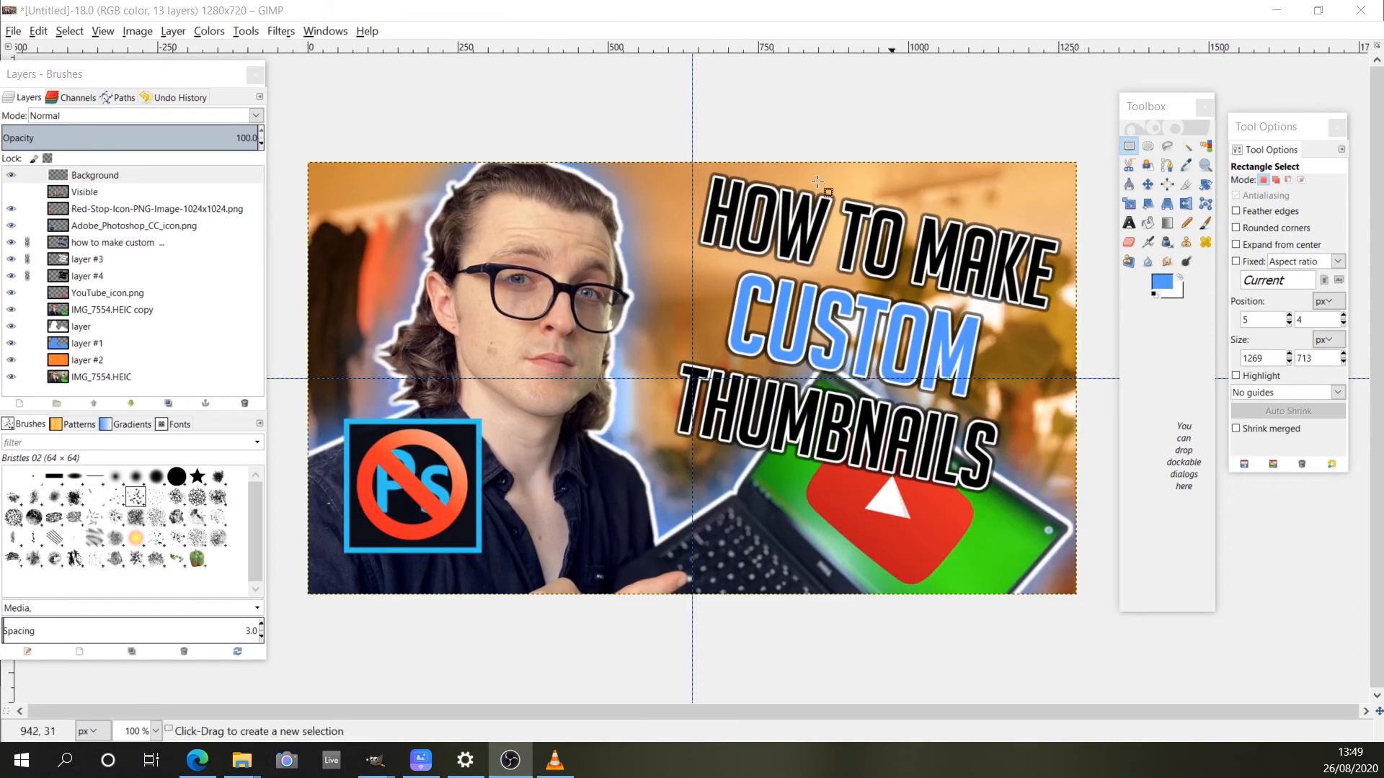
- On the Background layer, make a rectangular selection of about 1270 × 707 px just inside the thumbnail's edges
click(1138, 146)
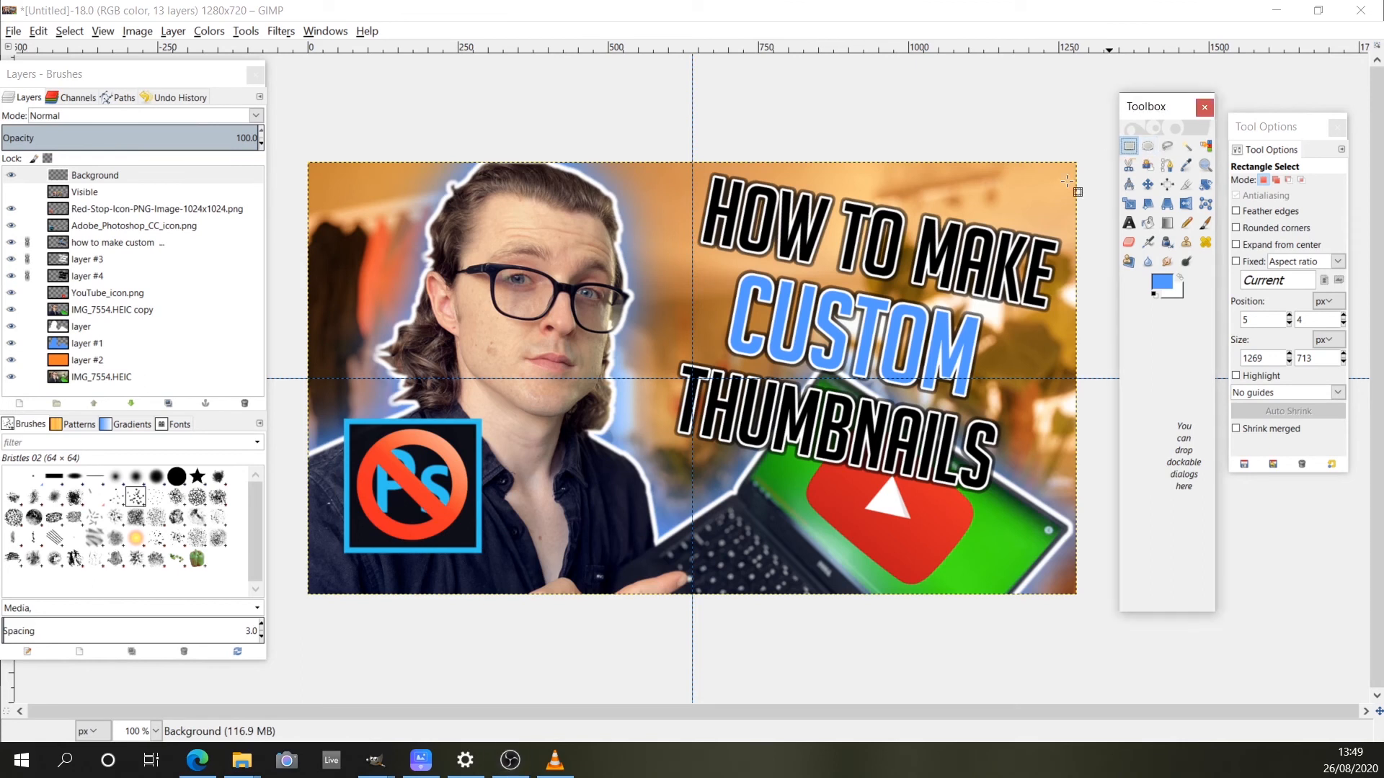
click(102, 175)
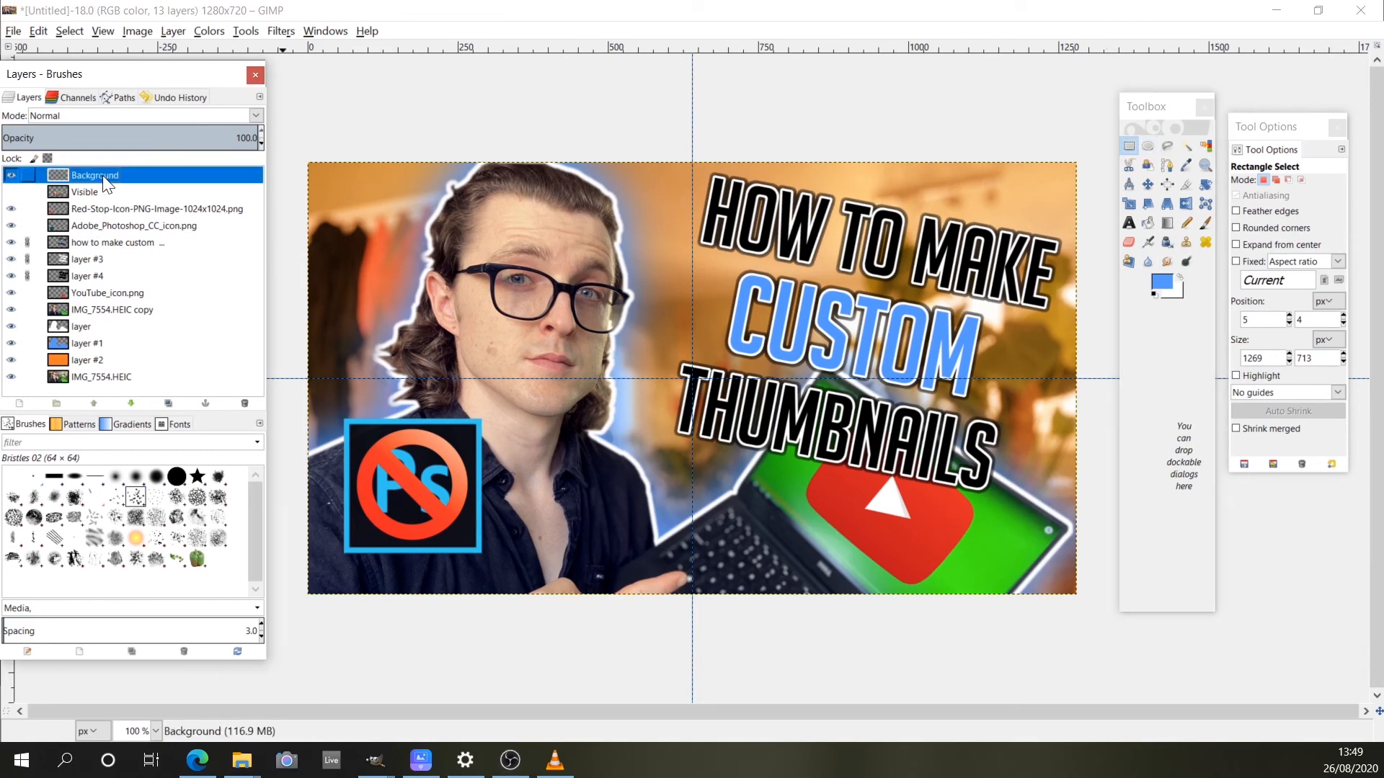
click(312, 166)
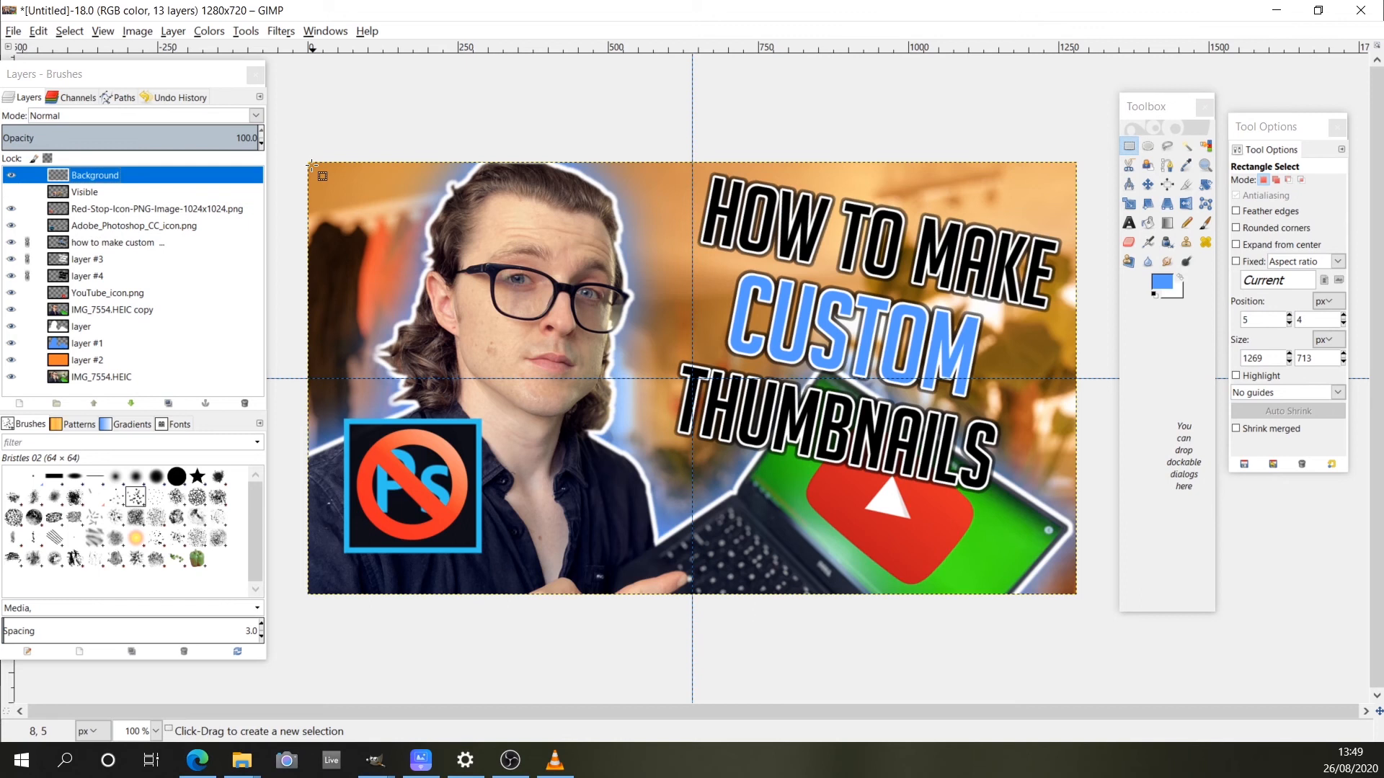
drag(311, 165, 1073, 588)
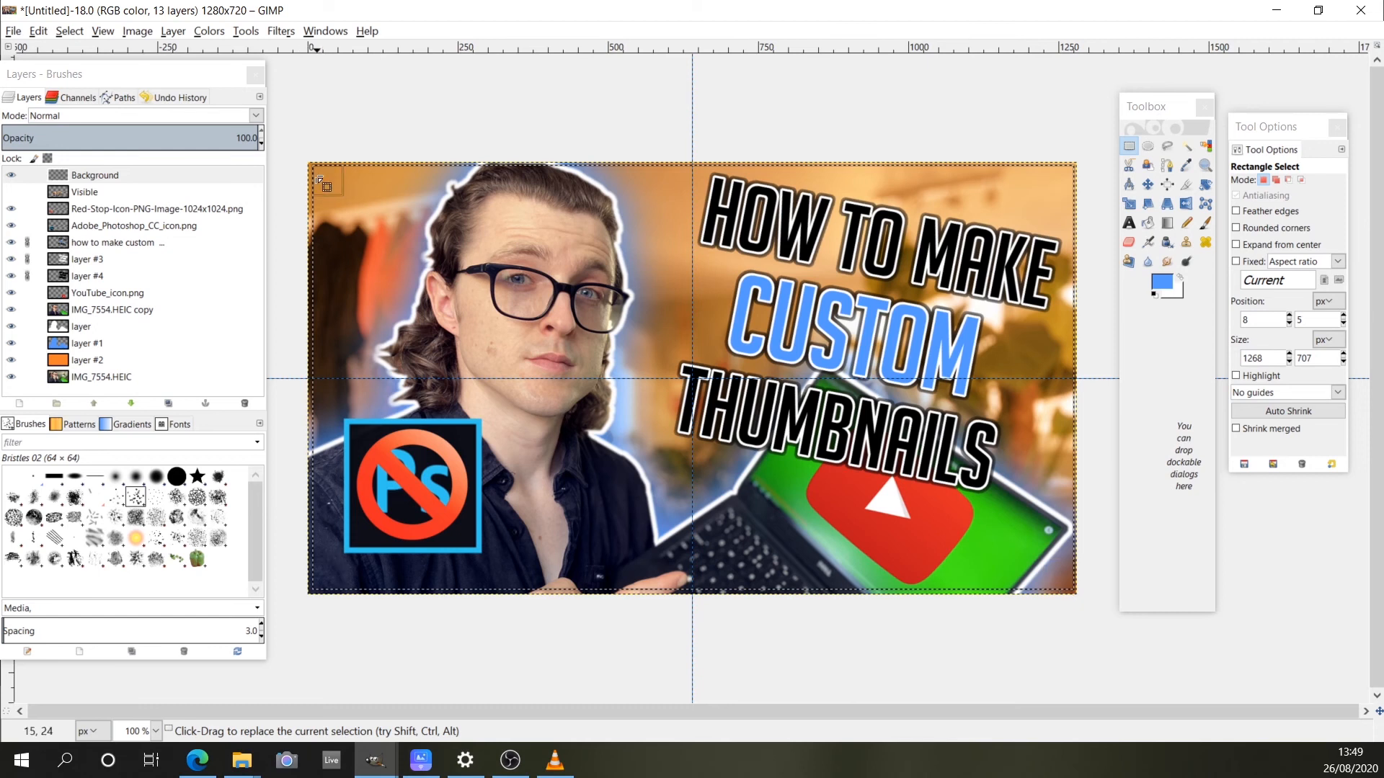
drag(319, 180, 317, 180)
- Convert the rectangular selection to a 10 px border without feathering and fill it with the blue foreground color
click(69, 31)
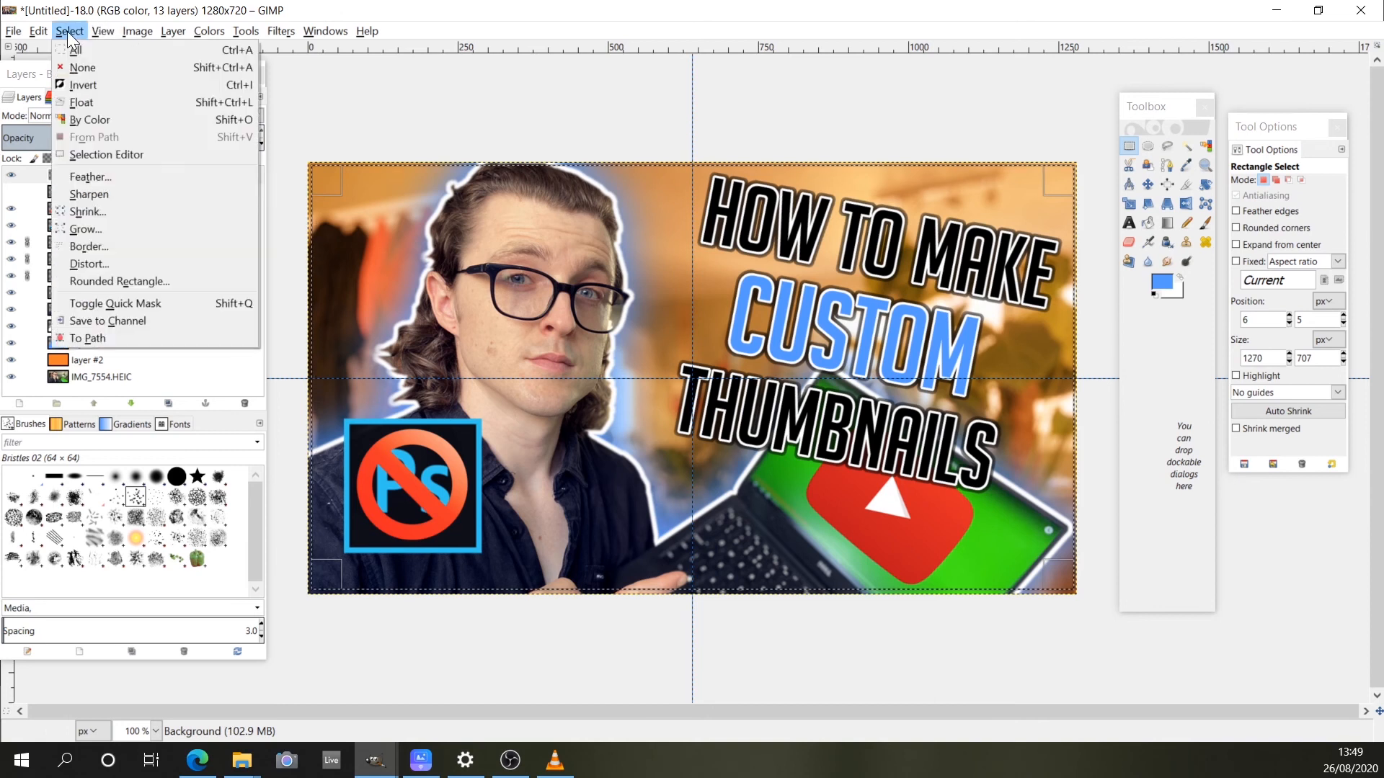
click(89, 246)
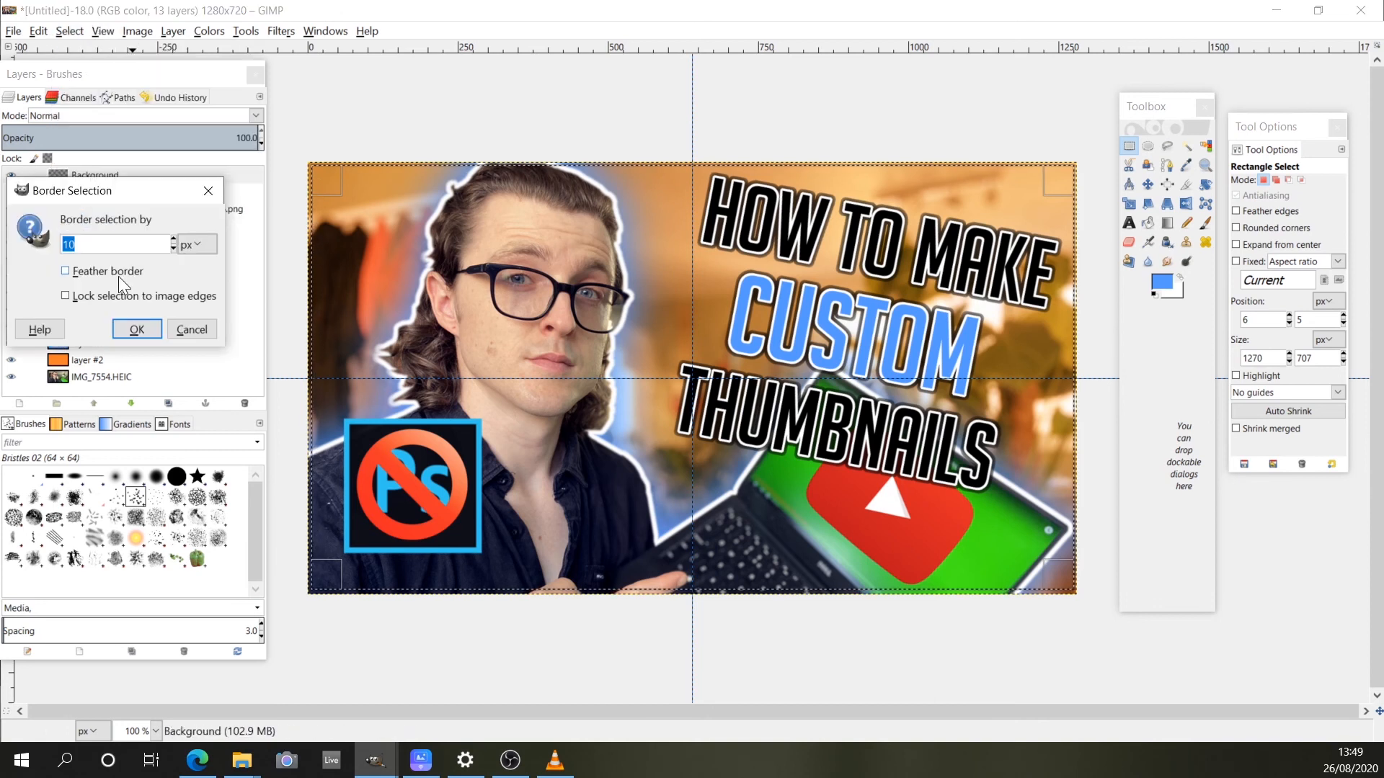
click(137, 329)
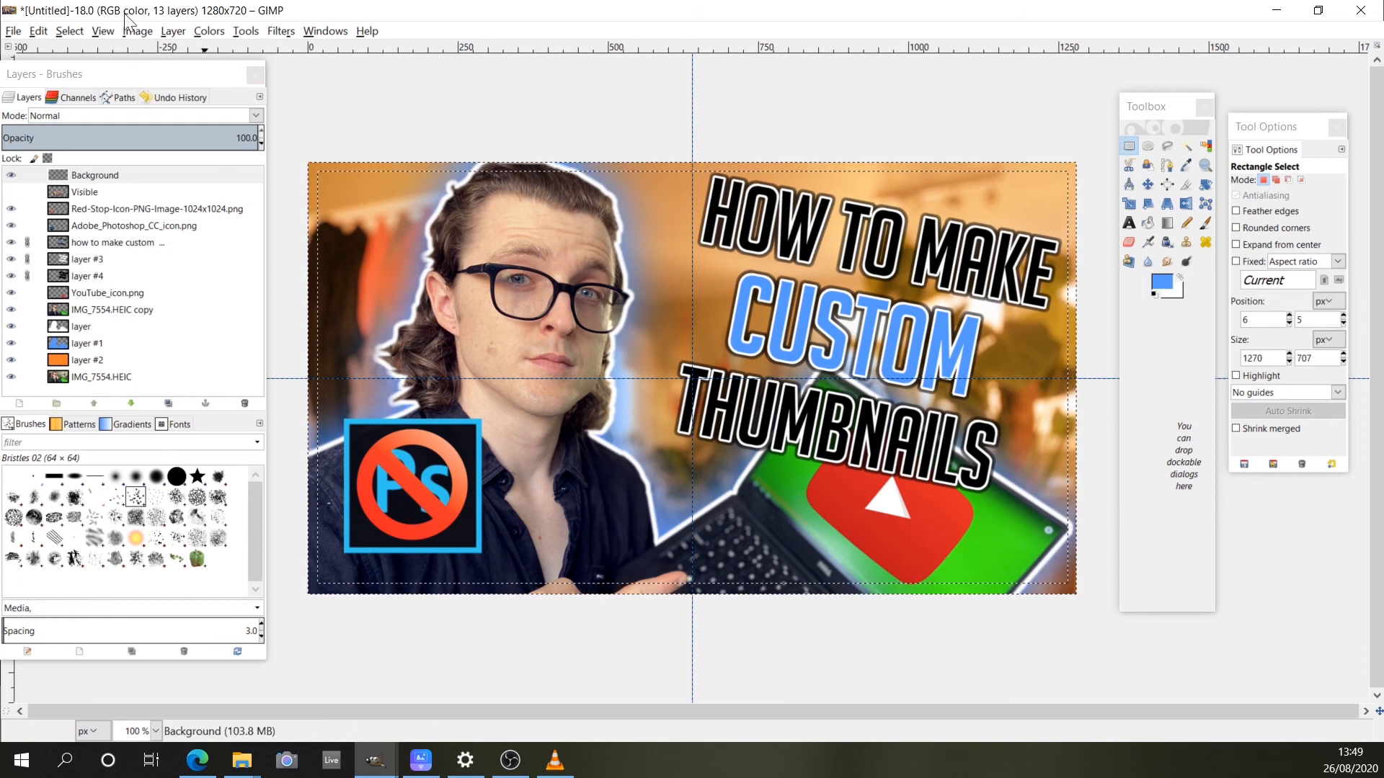
click(40, 30)
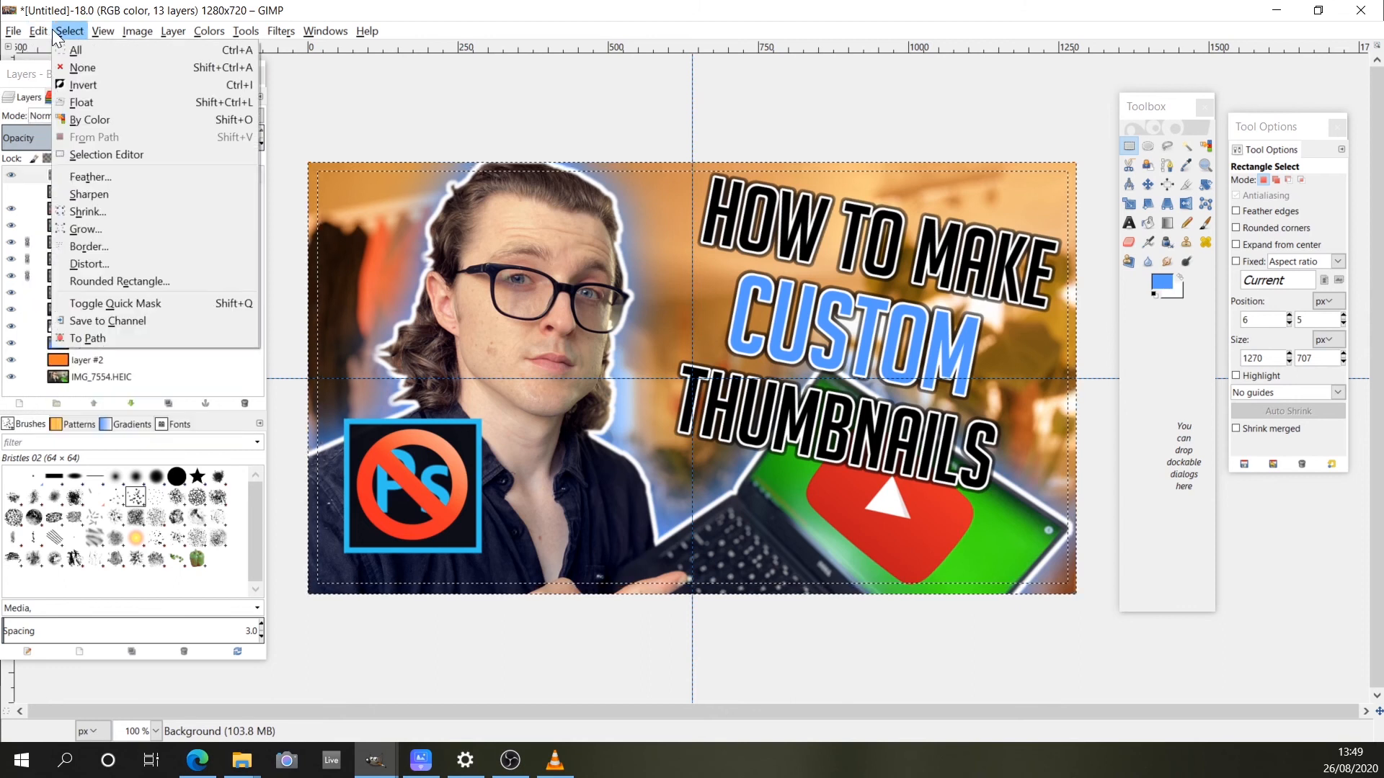
mouse_move(38, 30)
click(72, 270)
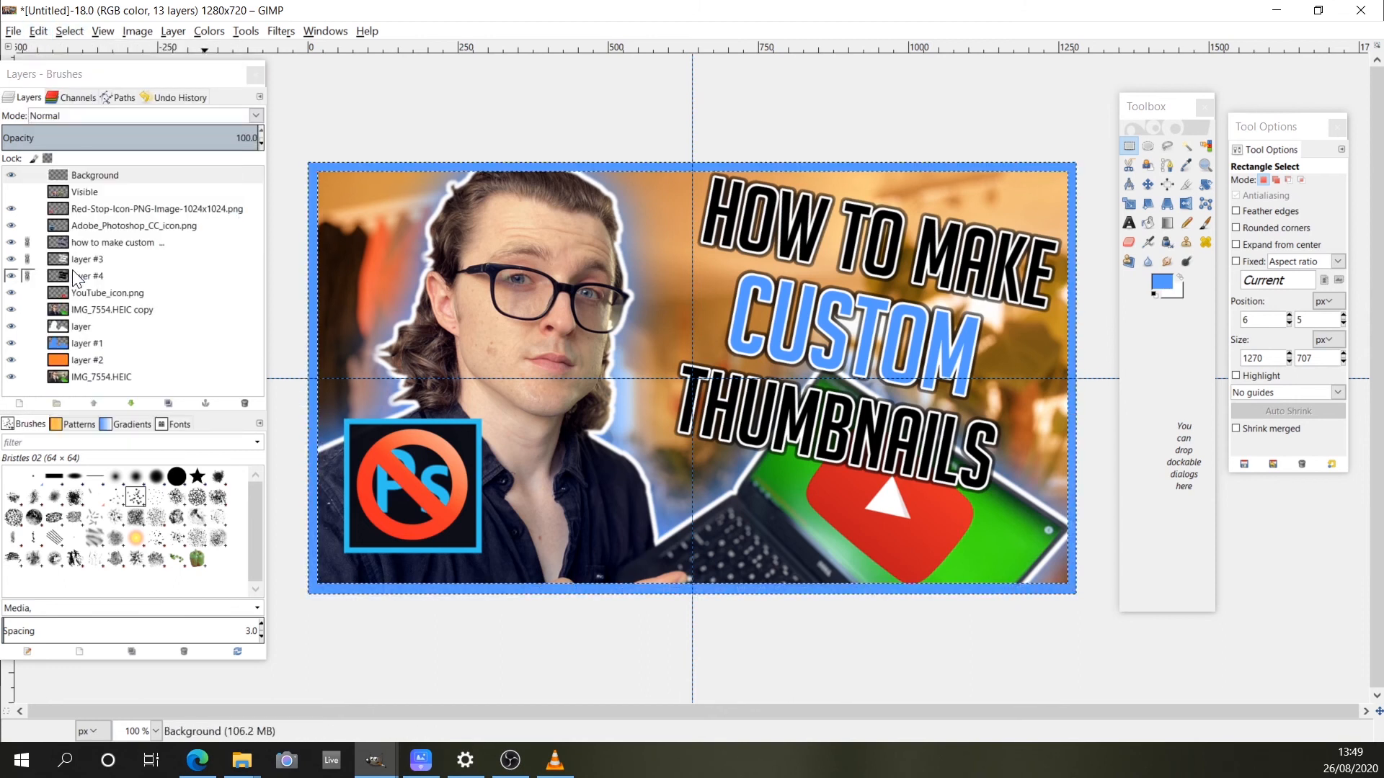
- Move the Background layer holding the blue border between layer #1 and layer #2, and clear the selection
key(m)
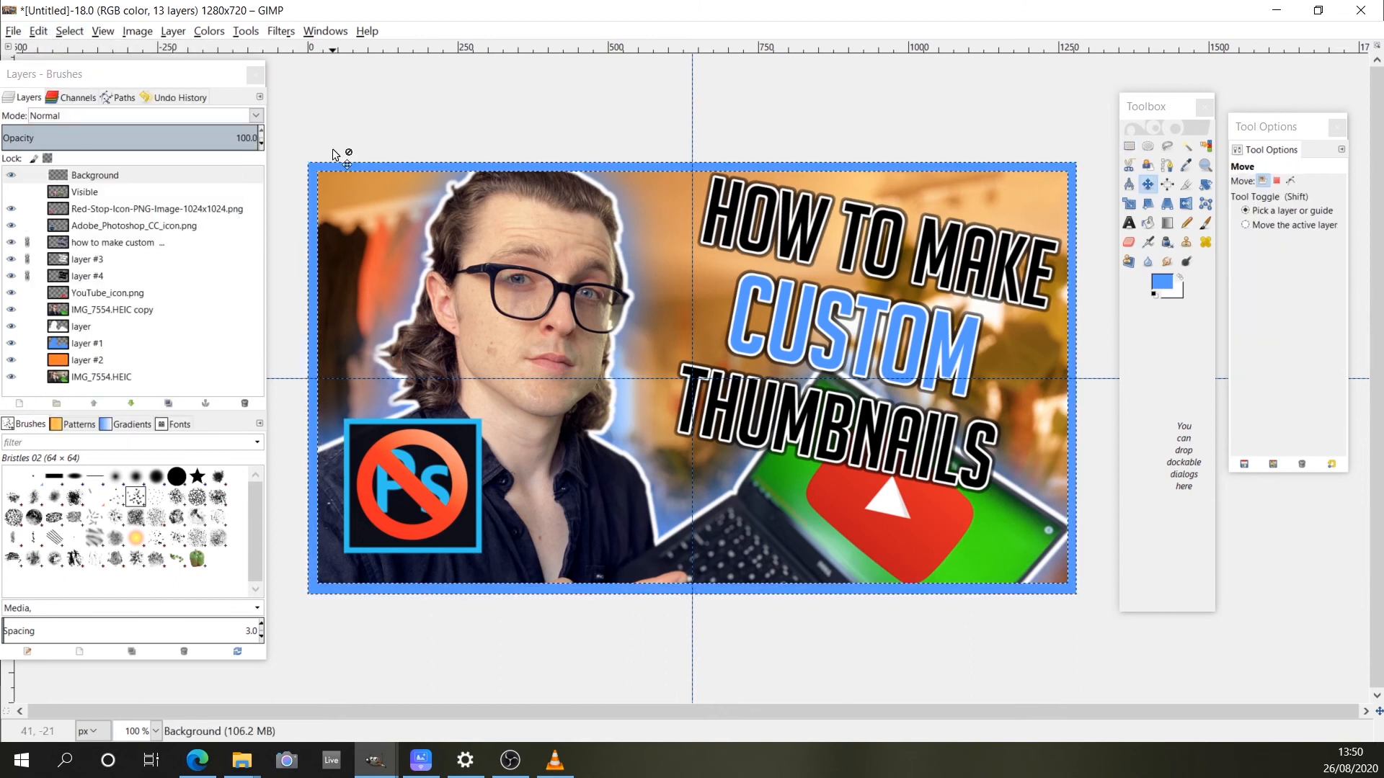
click(94, 174)
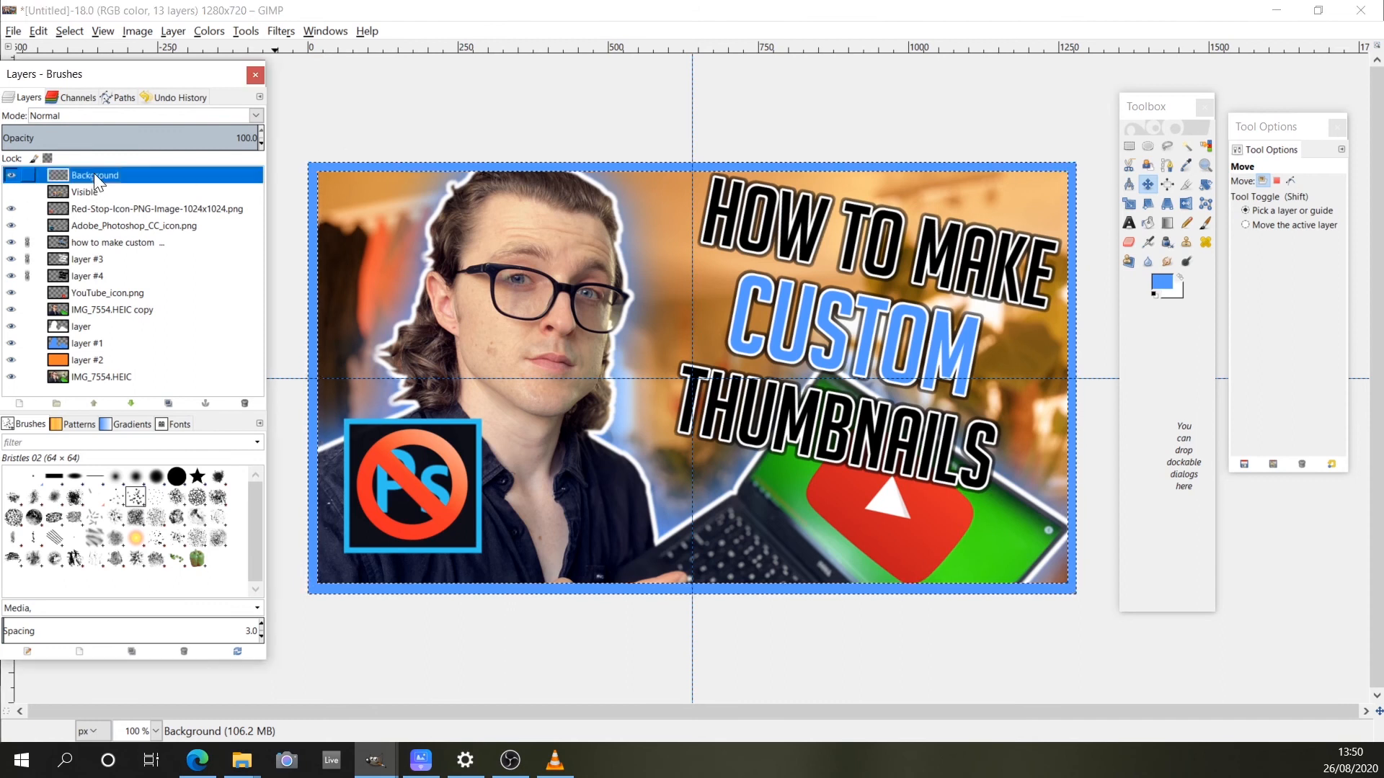
drag(93, 175, 88, 358)
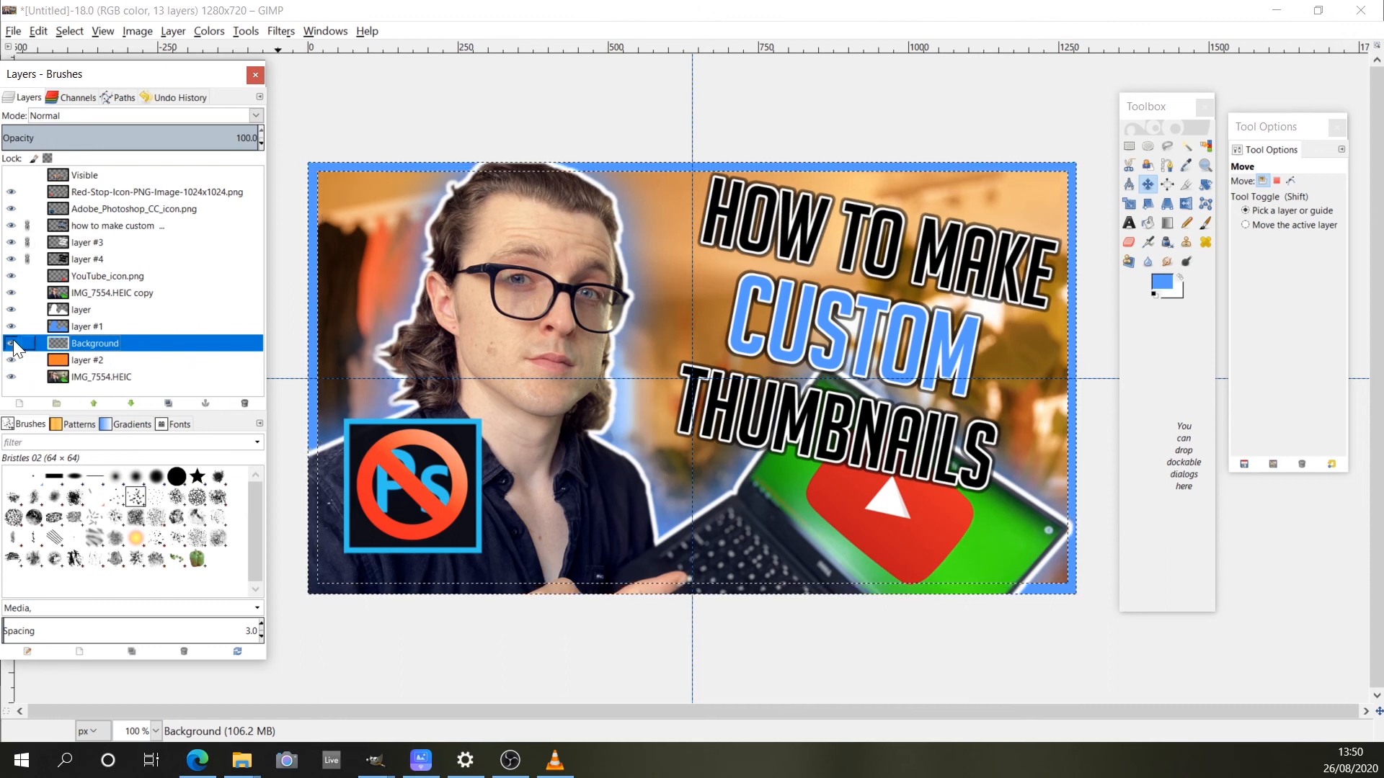
key(ctrl+shift+a)
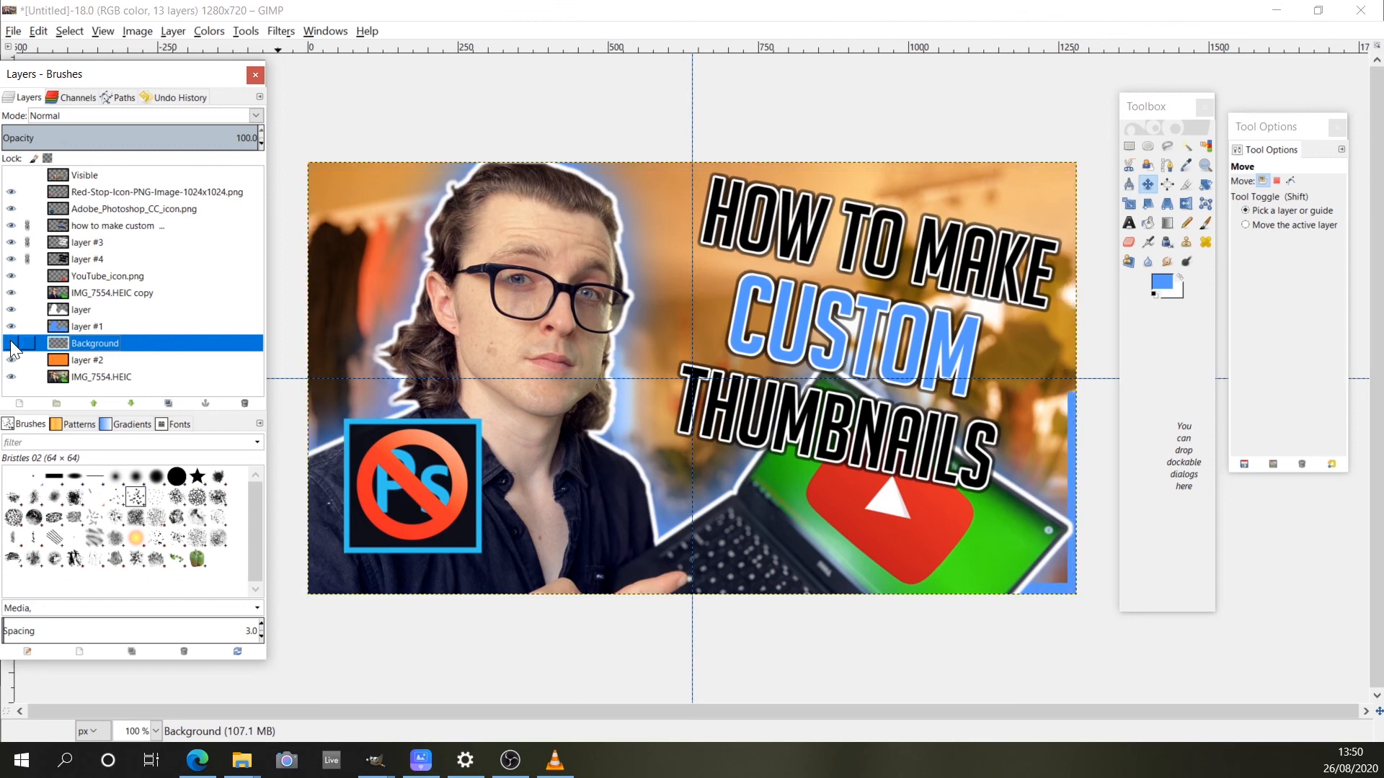
- Toggle the visibility of the Background border layer at 25% zoom to compare the thumbnail with and without the border
click(10, 343)
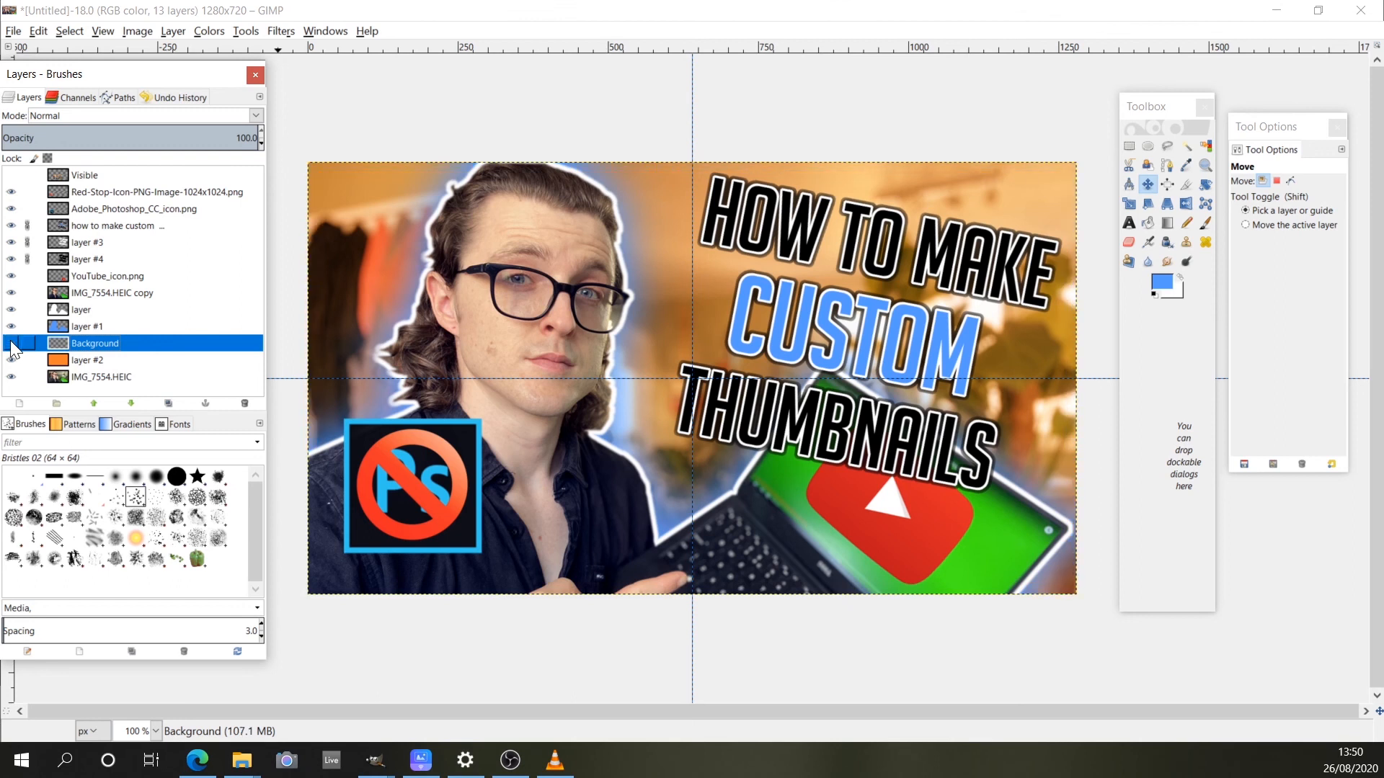
click(163, 728)
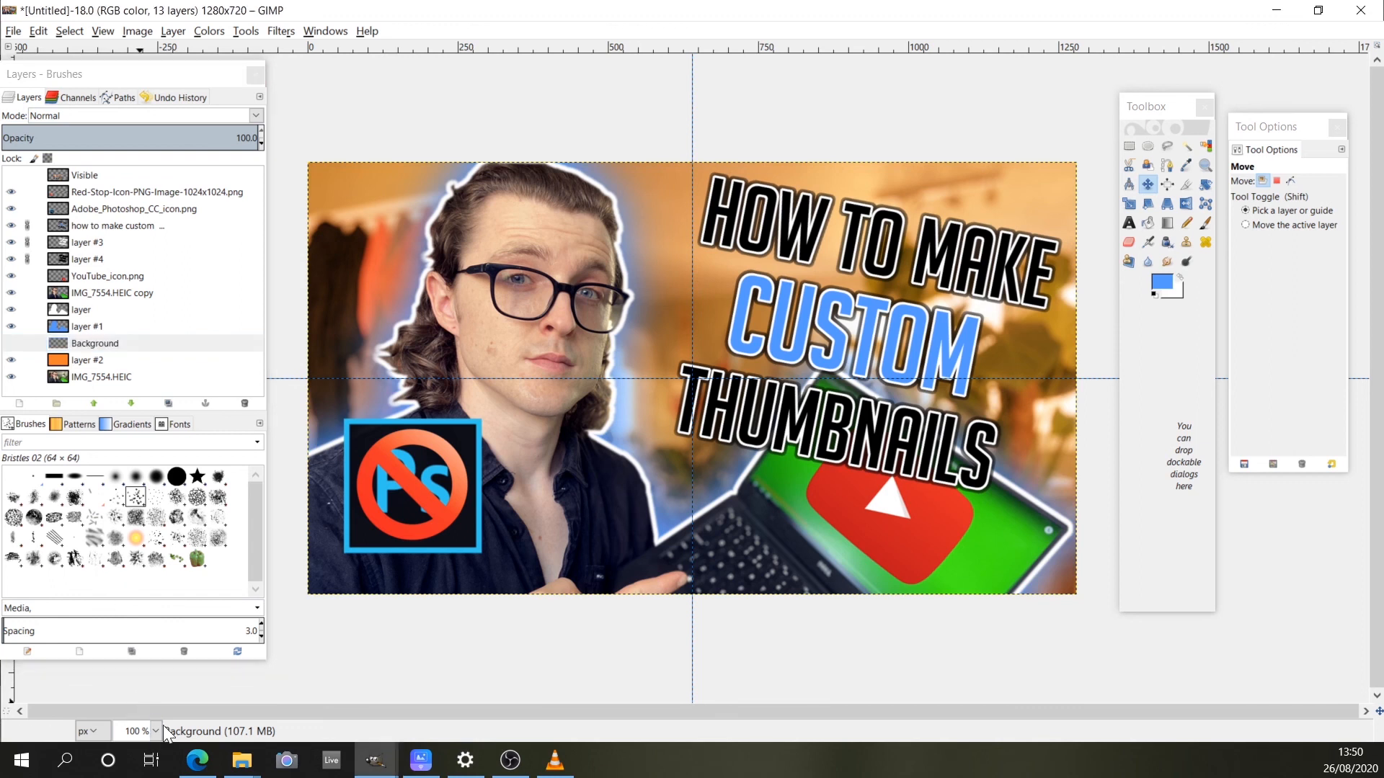
click(156, 729)
click(149, 689)
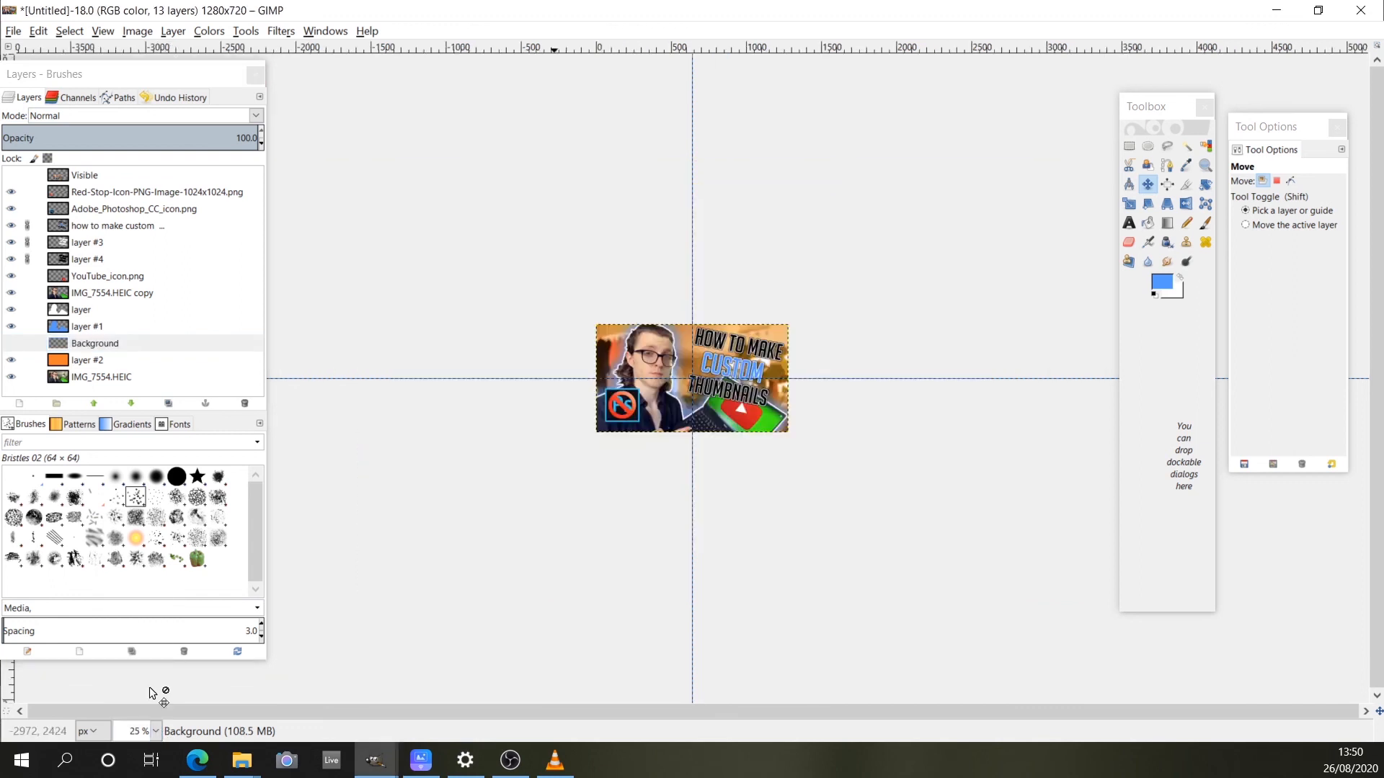
click(11, 344)
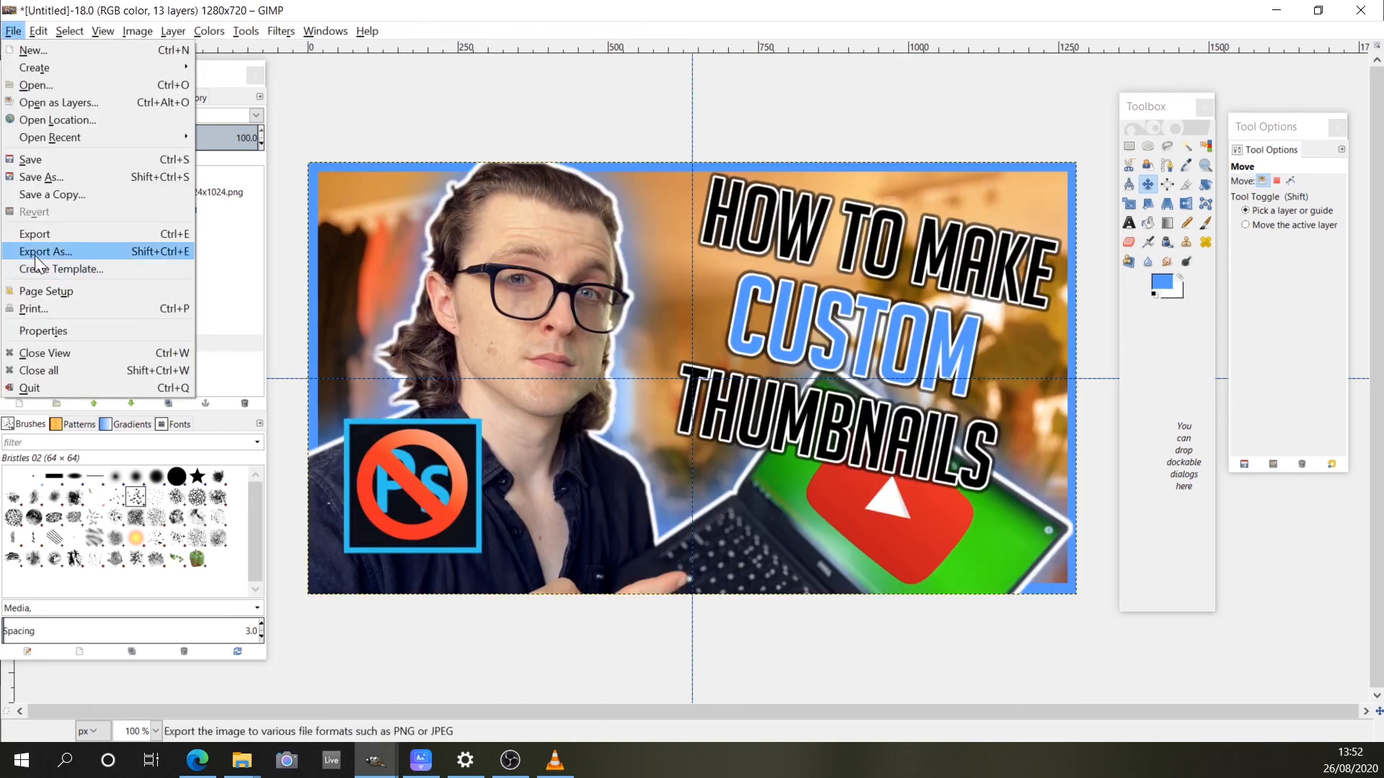
- Export the thumbnail to the Documents folder as "How To Make Custom Thumbnails - No Photoshop.jpg" with JPEG quality 90
click(36, 255)
key(Tab)
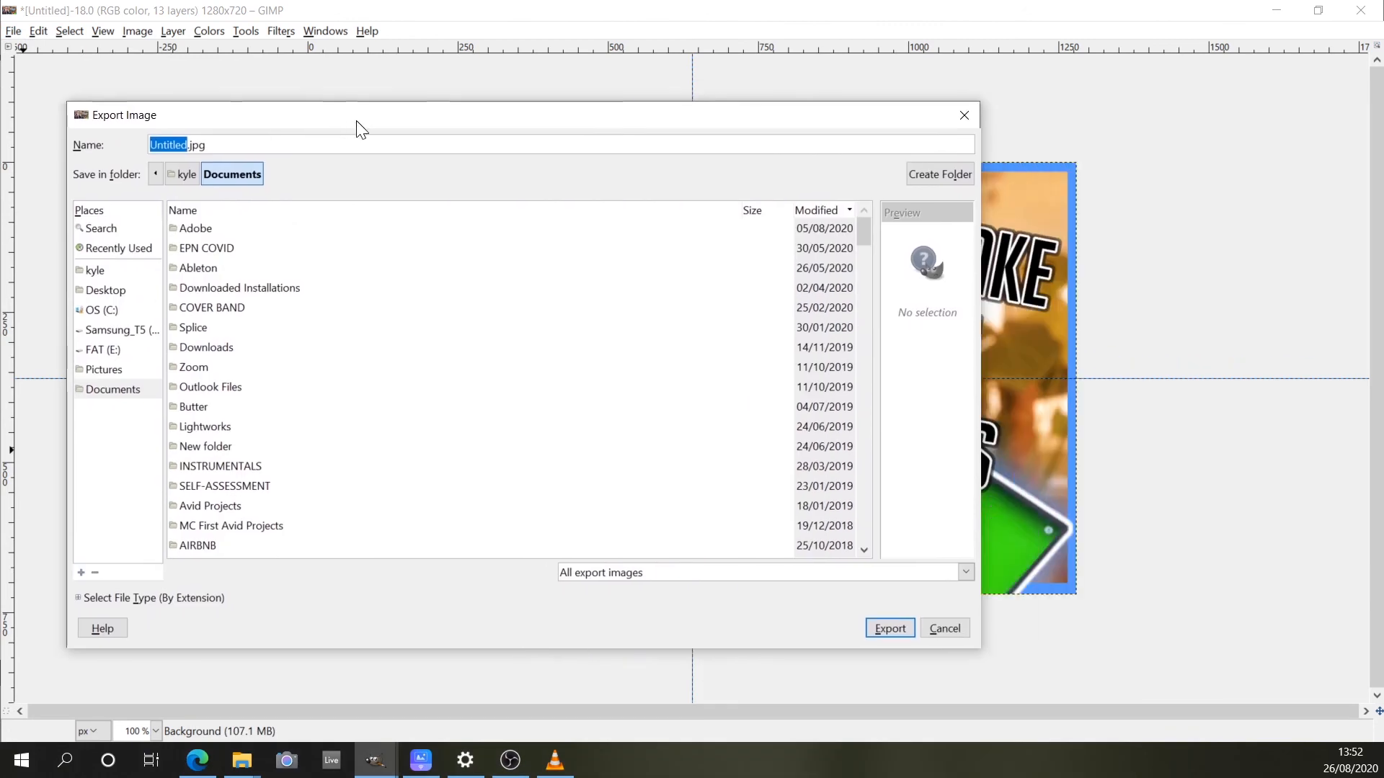
drag(356, 121, 394, 97)
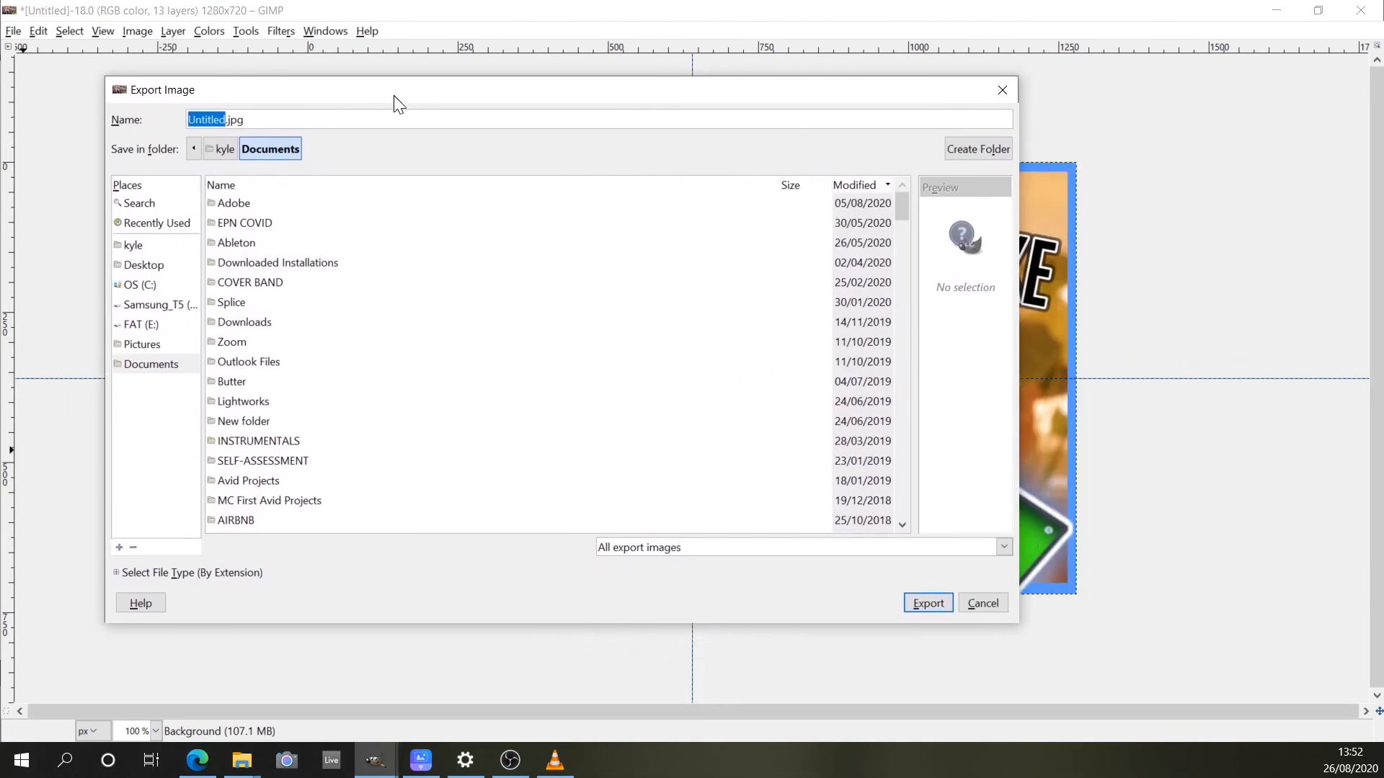
text(How )
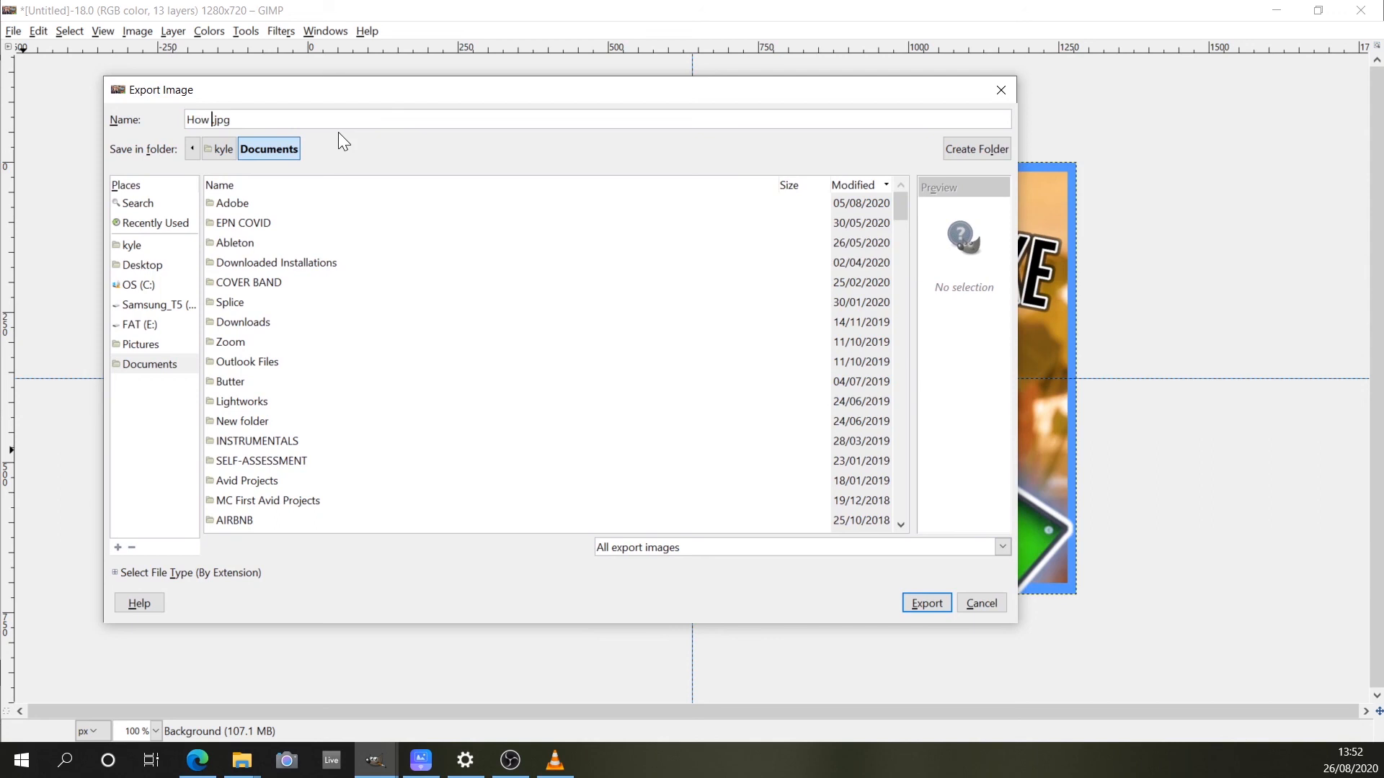
text(To Make Cus)
text(tom)
text( Thumbnails - )
text(No Photo)
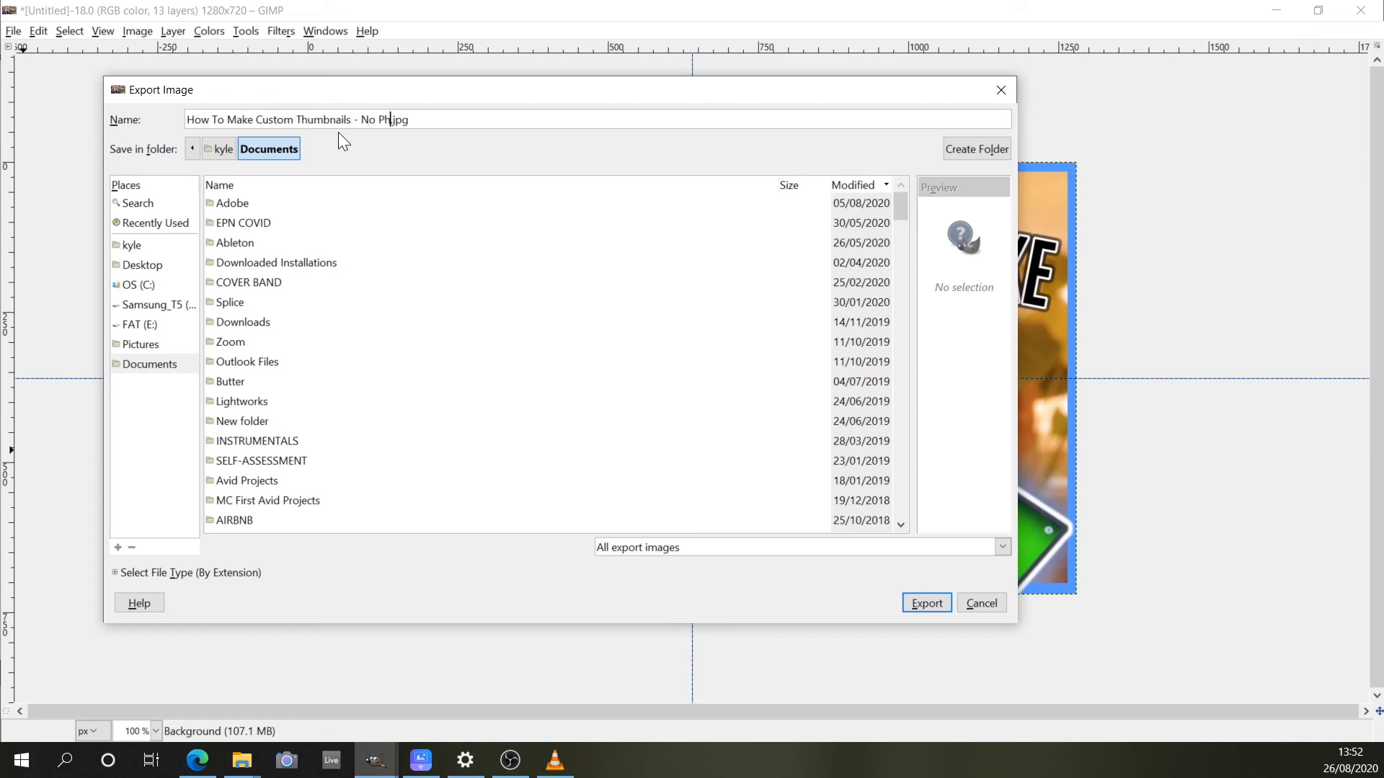
text(shop)
click(926, 604)
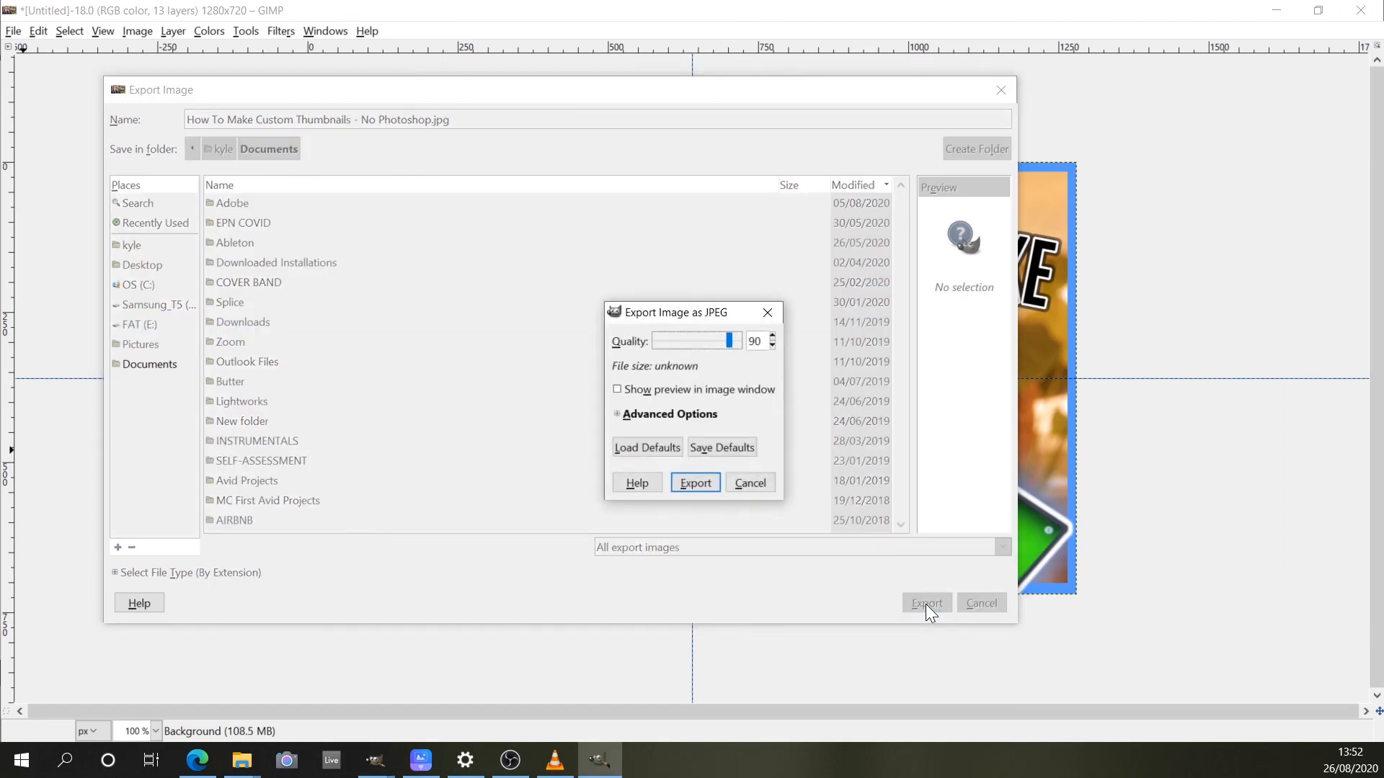
click(707, 487)
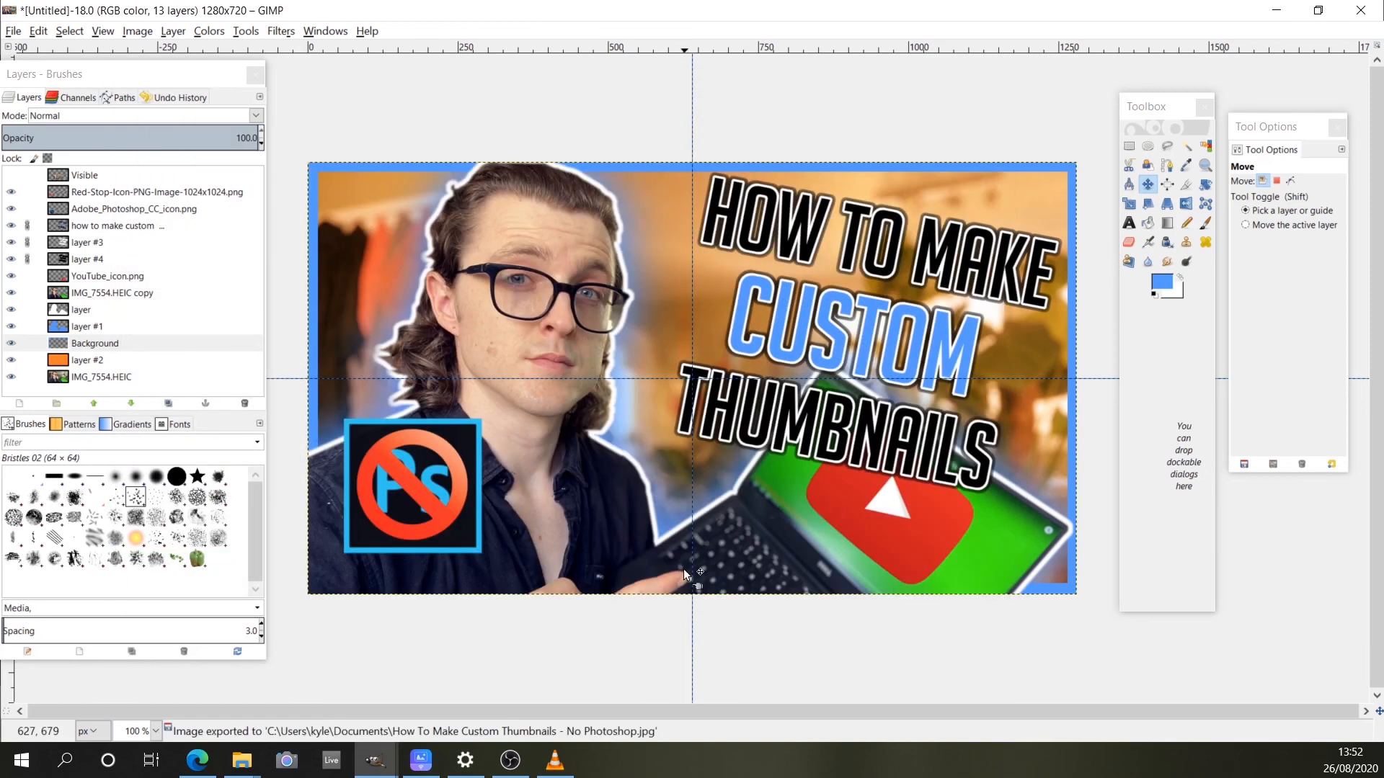